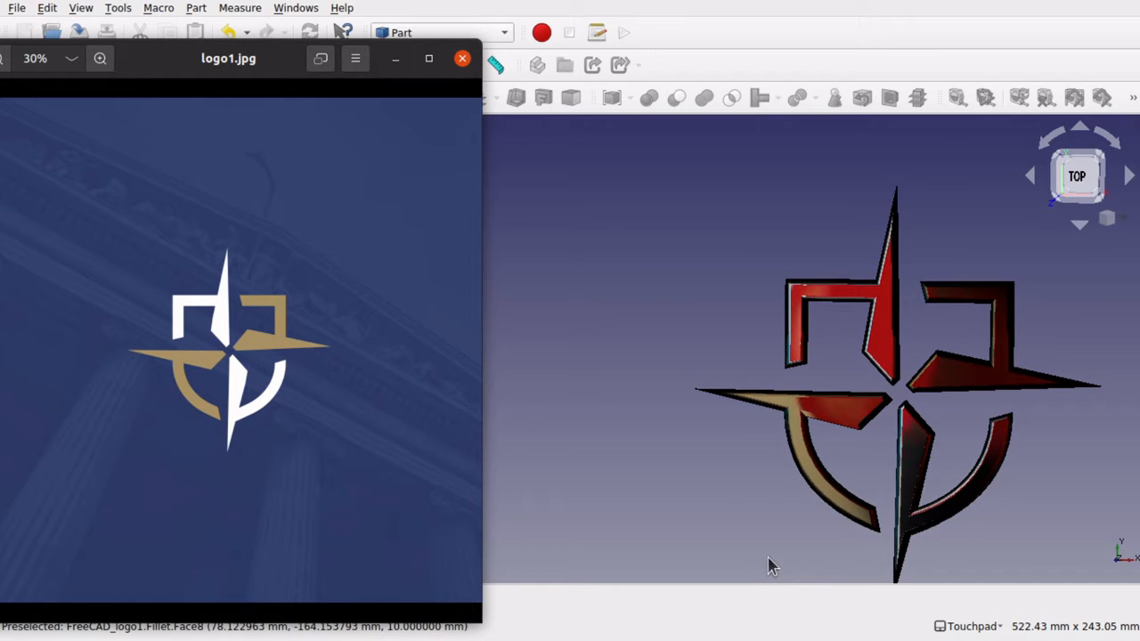
pyautogui.moveTo(947, 369); pyautogui.dragTo(835, 264)
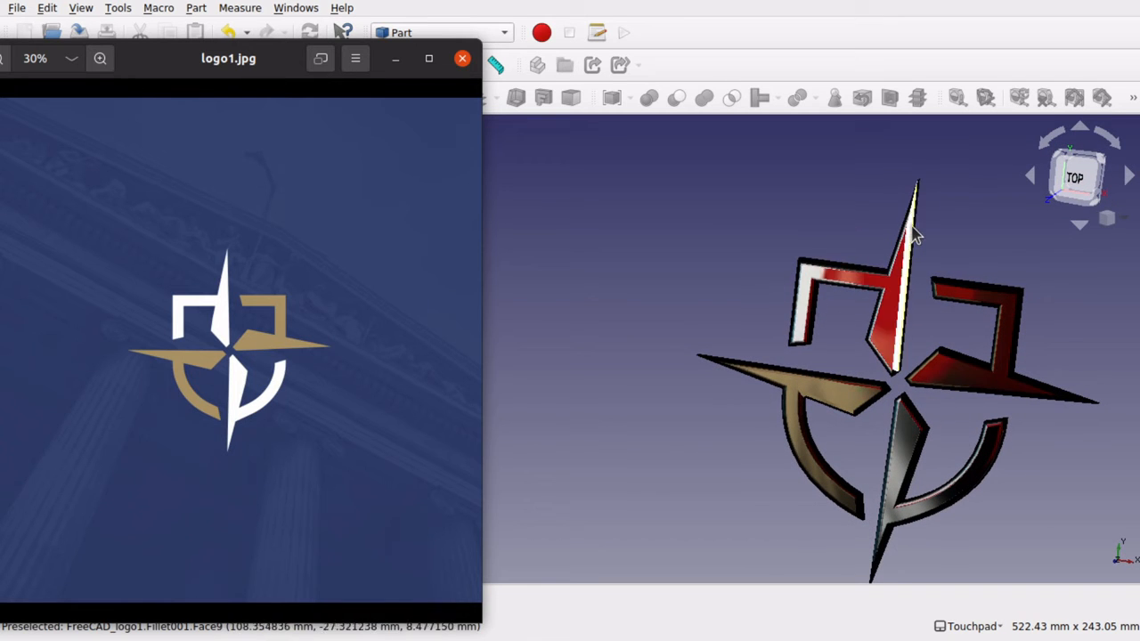
pyautogui.moveTo(879, 475)
pyautogui.mouseDown()
pyautogui.moveTo(832, 484)
pyautogui.moveTo(948, 414)
pyautogui.moveTo(906, 400)
pyautogui.moveTo(763, 438)
pyautogui.moveTo(843, 348)
pyautogui.moveTo(970, 264)
pyautogui.moveTo(940, 240)
pyautogui.moveTo(808, 332)
pyautogui.mouseUp()
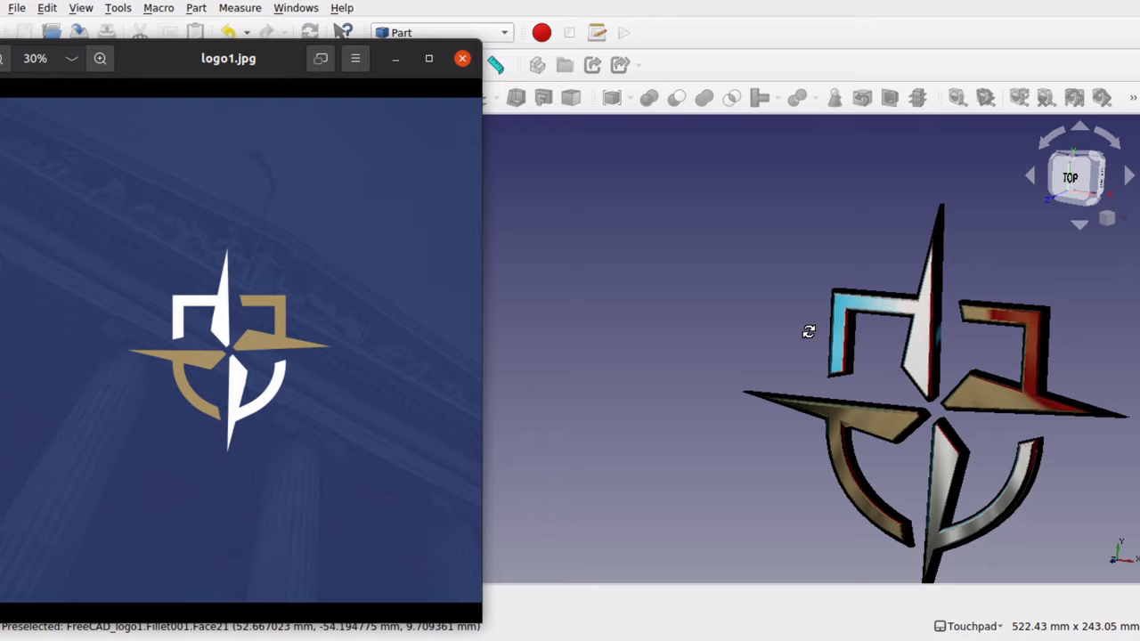
pyautogui.moveTo(808, 331); pyautogui.dragTo(804, 333)
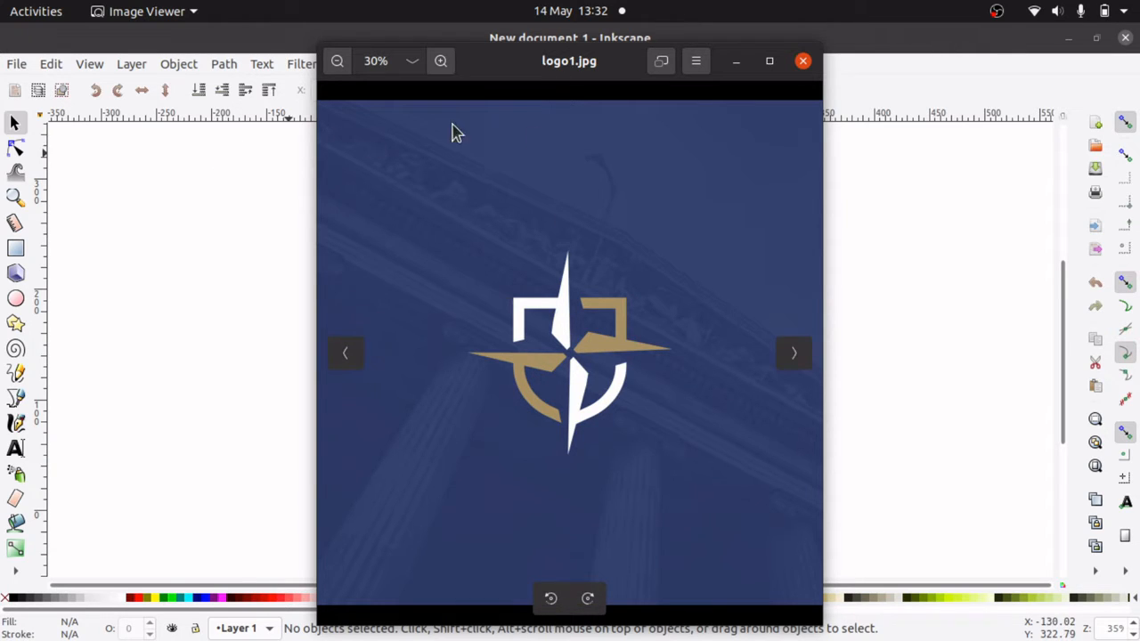
# Switch to Inkscape, import logo1.jpg from Downloads as an embedded image with DPI from file, and move it so the logo sits over the page
pyautogui.click(248, 173)
pyautogui.click(16, 65)
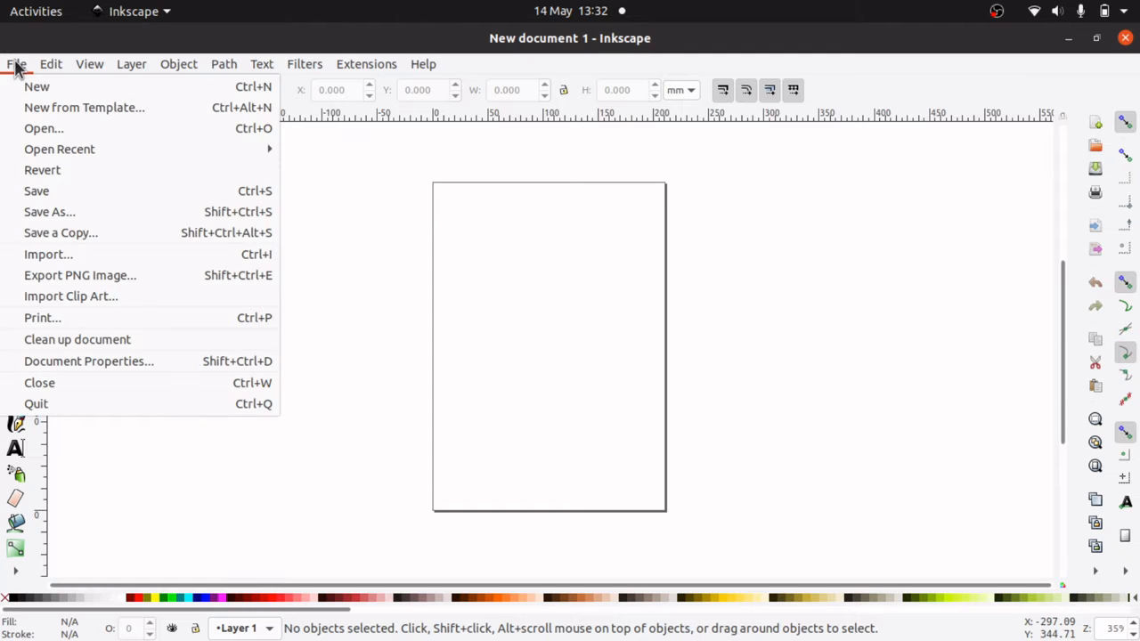
pyautogui.click(110, 253)
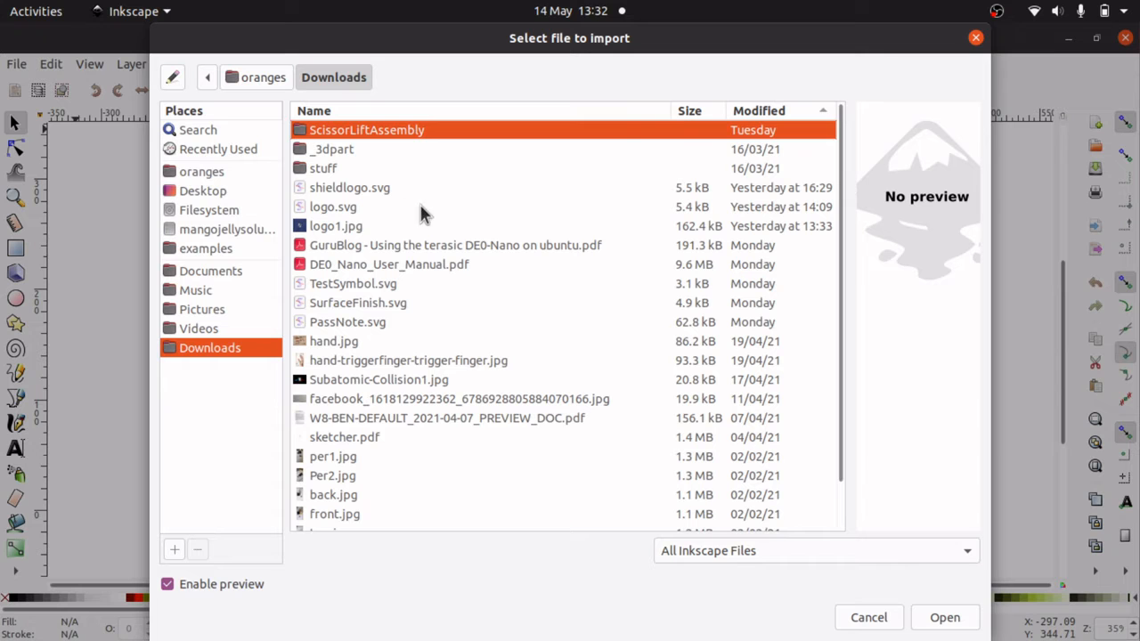
pyautogui.click(344, 230)
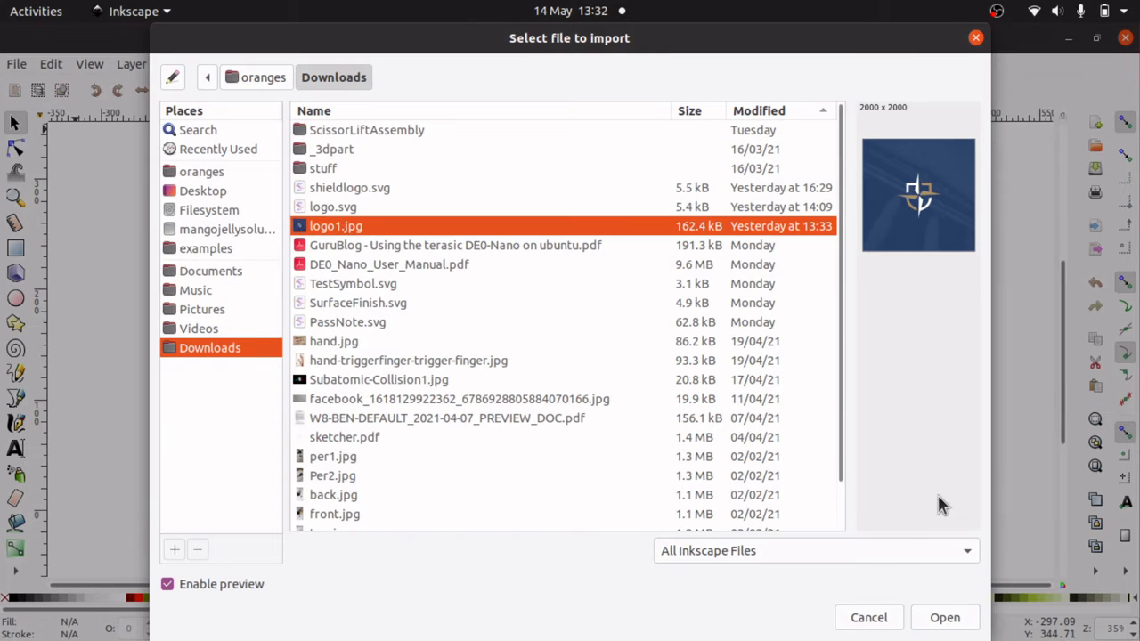
pyautogui.click(944, 618)
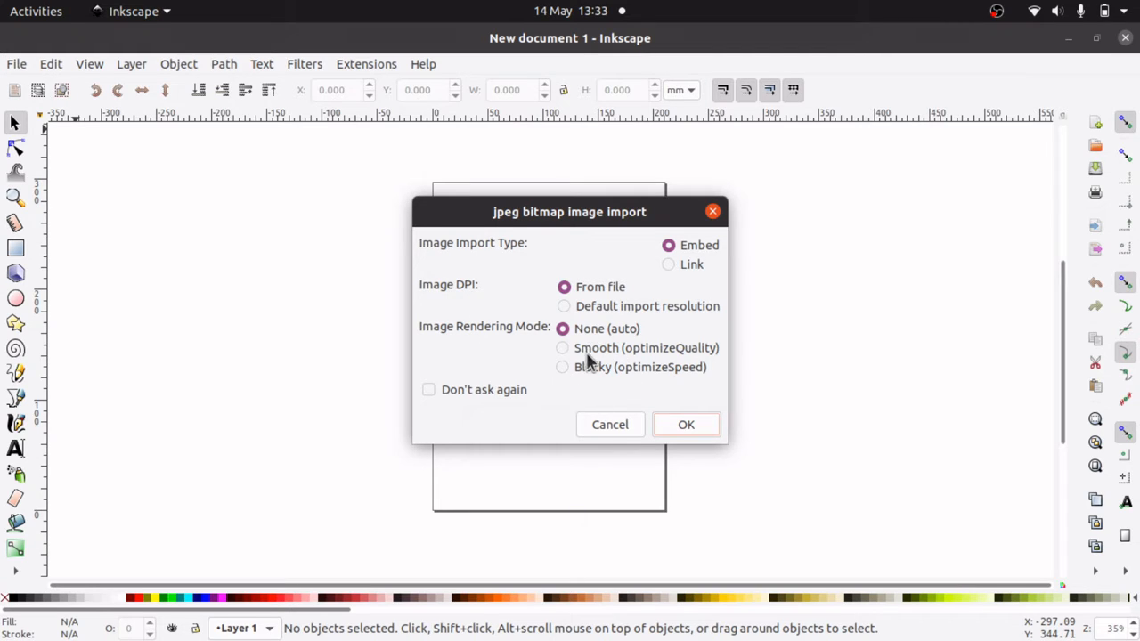
pyautogui.click(686, 425)
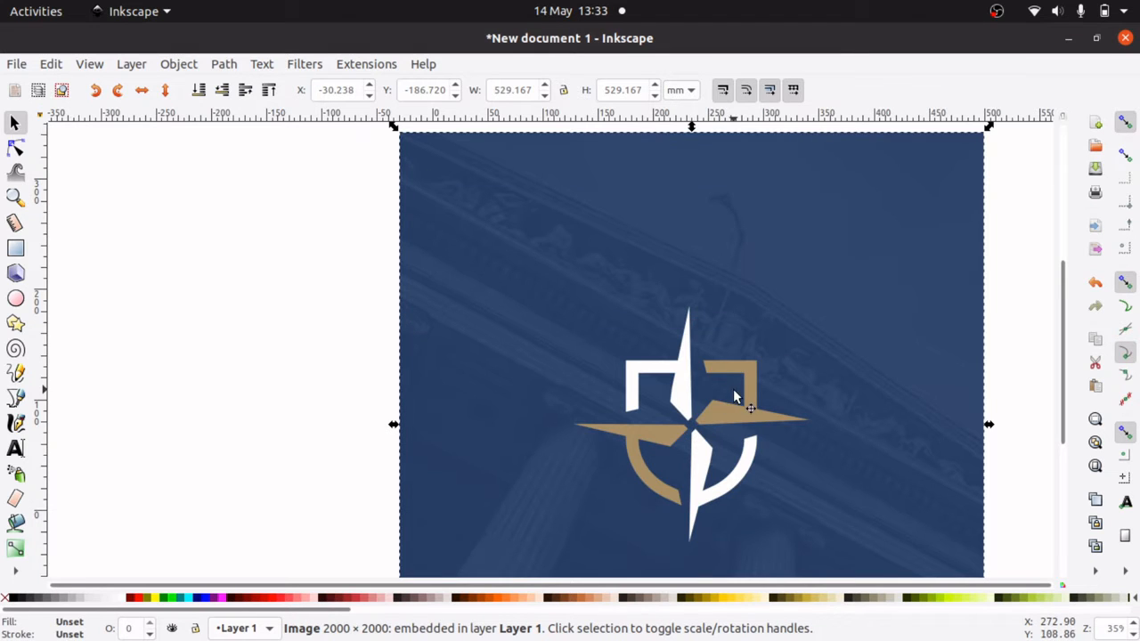
pyautogui.moveTo(693, 434); pyautogui.dragTo(609, 323)
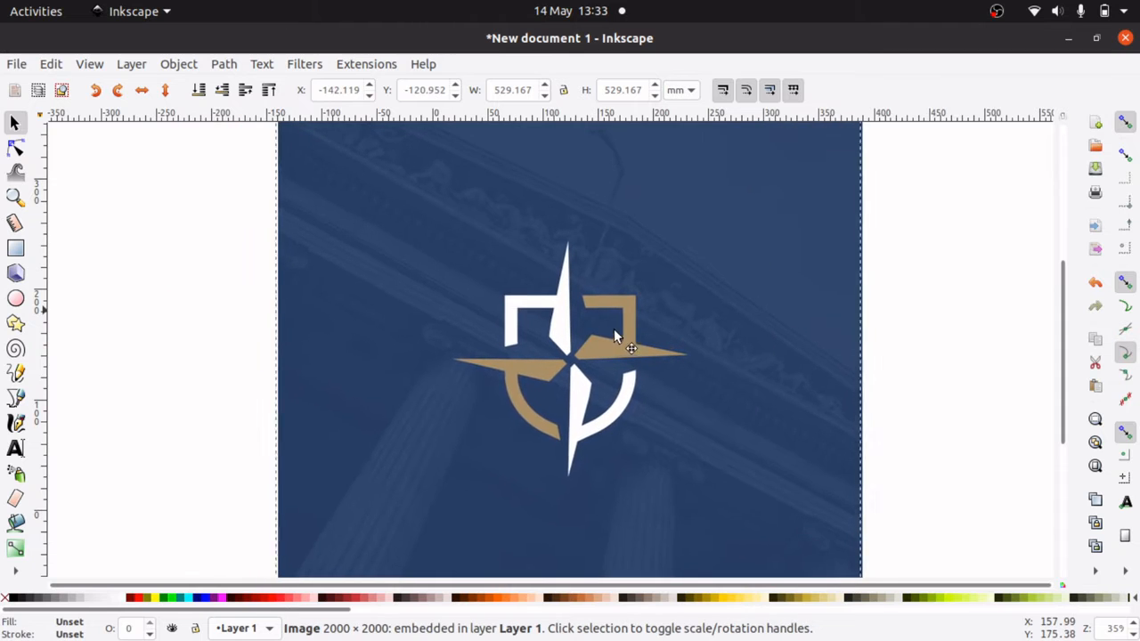
pyautogui.click(160, 166)
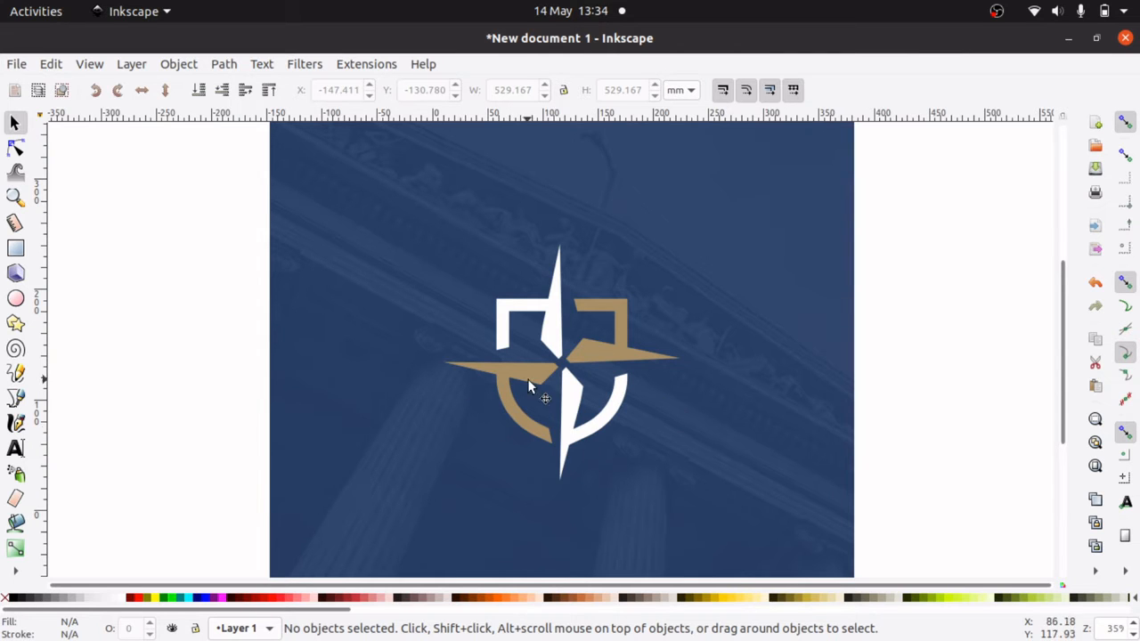
# Examine the edge quality of the lower white spike near the logo's centre up close, then return to an overview of the whole image
pyautogui.click(14, 196)
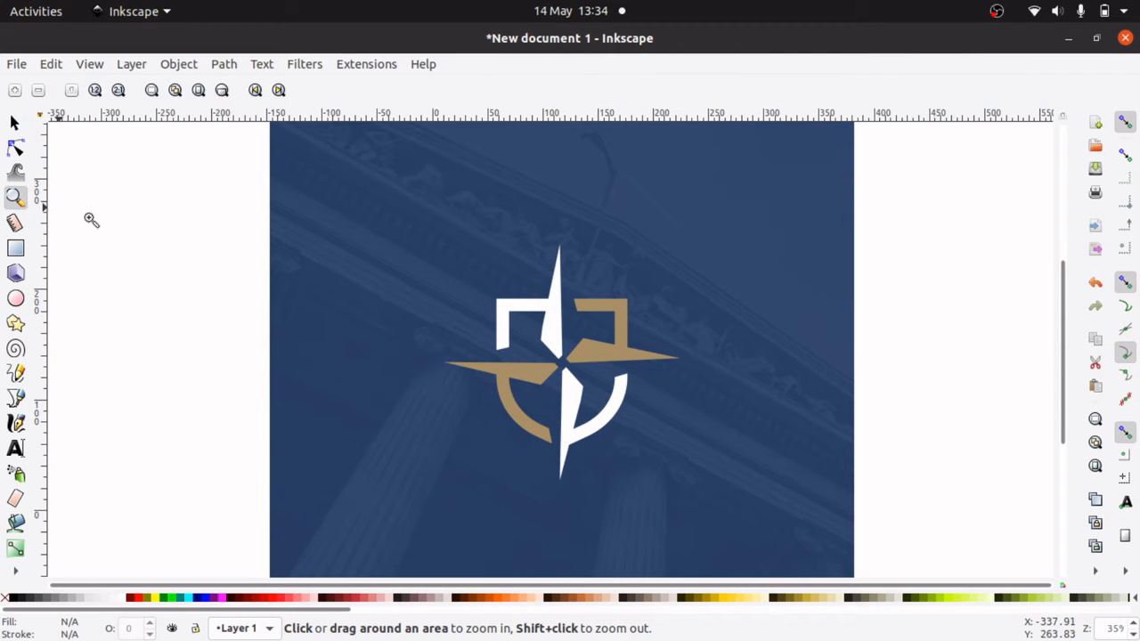
pyautogui.click(568, 378)
pyautogui.click(569, 378)
pyautogui.click(568, 379)
pyautogui.click(568, 379)
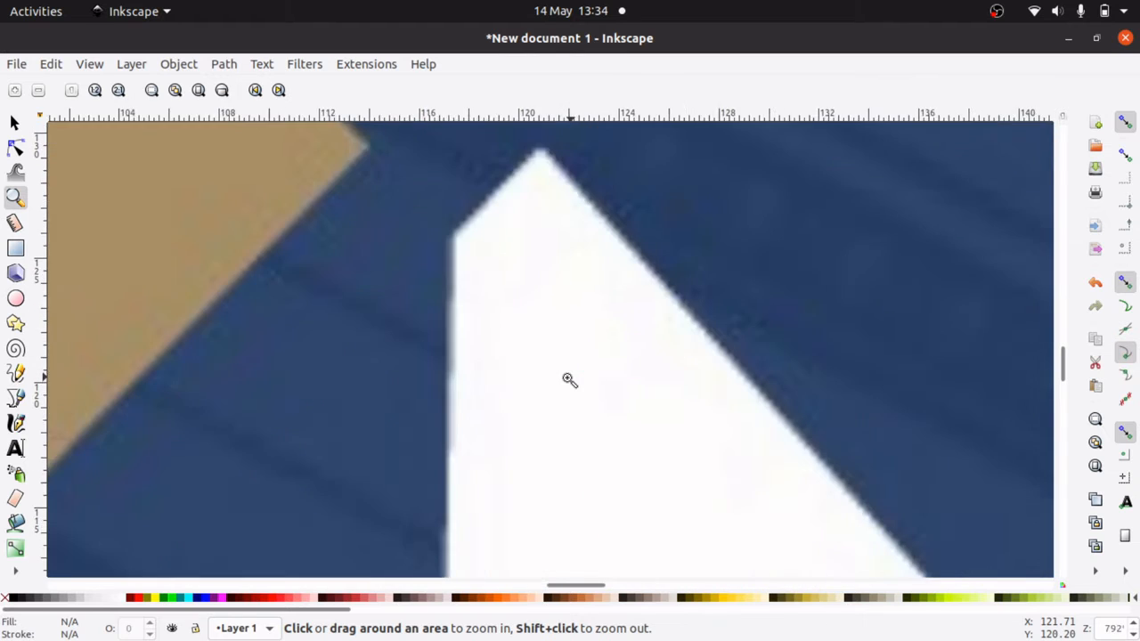
pyautogui.click(569, 379)
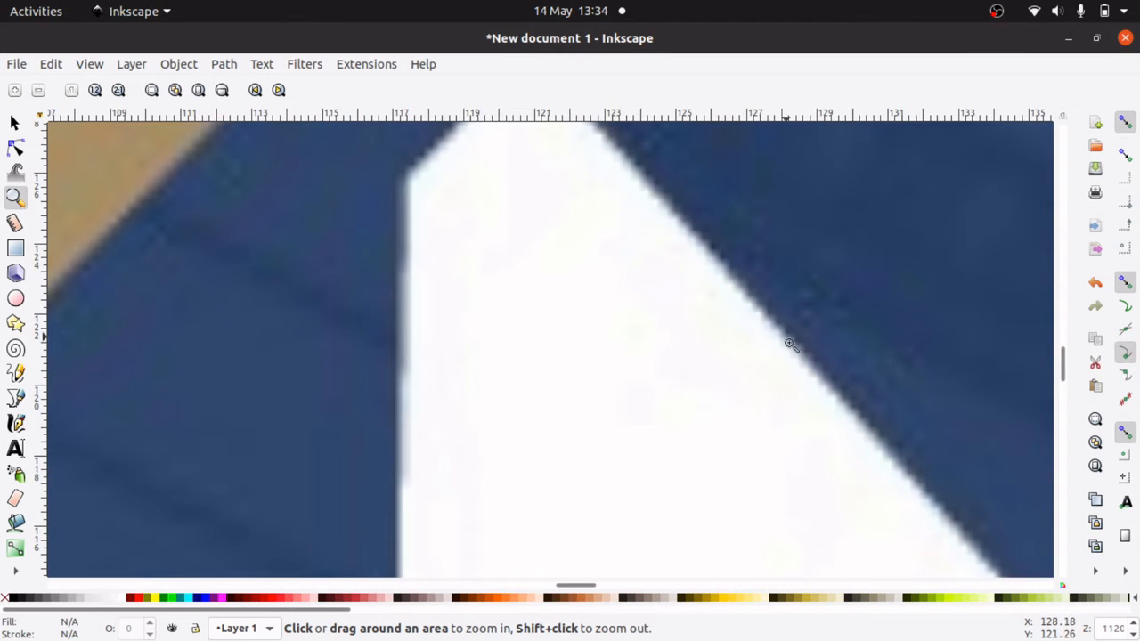
pyautogui.keyDown('shift'); pyautogui.click(608, 360); pyautogui.keyUp('shift')
pyautogui.keyDown('shift'); pyautogui.click(608, 360); pyautogui.keyUp('shift')
pyautogui.keyDown('shift'); pyautogui.click(608, 360); pyautogui.keyUp('shift')
pyautogui.keyDown('shift'); pyautogui.click(609, 360); pyautogui.keyUp('shift')
pyautogui.keyDown('shift'); pyautogui.click(608, 360); pyautogui.keyUp('shift')
pyautogui.keyDown('shift'); pyautogui.click(608, 360); pyautogui.keyUp('shift')
pyautogui.keyDown('shift'); pyautogui.click(608, 360); pyautogui.keyUp('shift')
pyautogui.keyDown('shift'); pyautogui.click(608, 360); pyautogui.keyUp('shift')
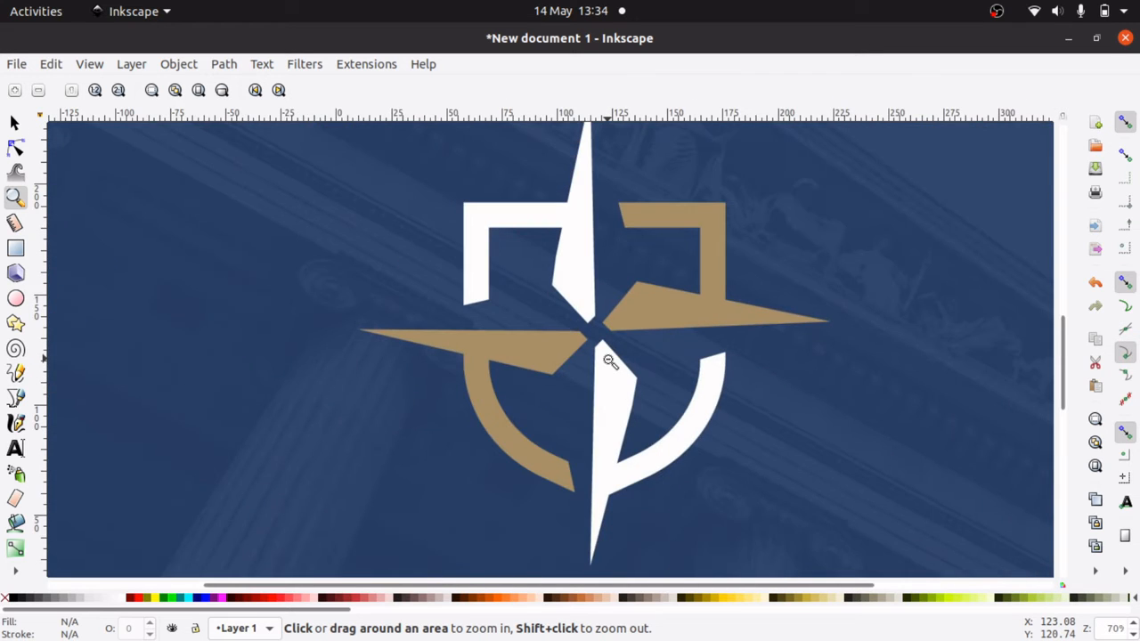
pyautogui.keyDown('shift'); pyautogui.click(559, 290); pyautogui.keyUp('shift')
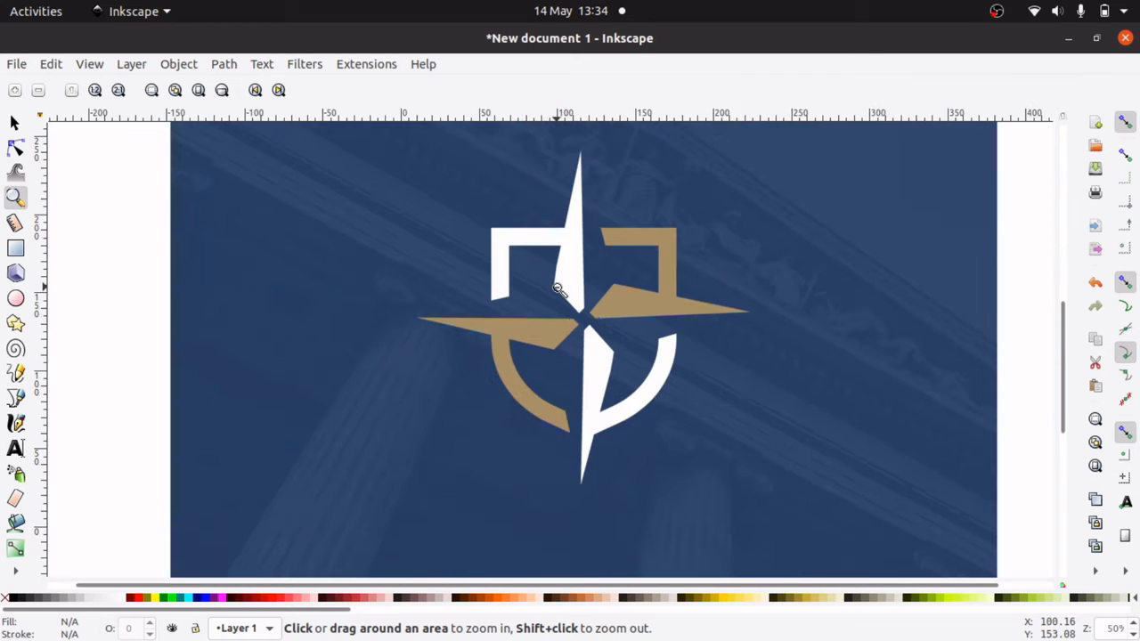
pyautogui.keyDown('shift'); pyautogui.click(559, 289); pyautogui.keyUp('shift')
pyautogui.keyDown('shift'); pyautogui.click(558, 290); pyautogui.keyUp('shift')
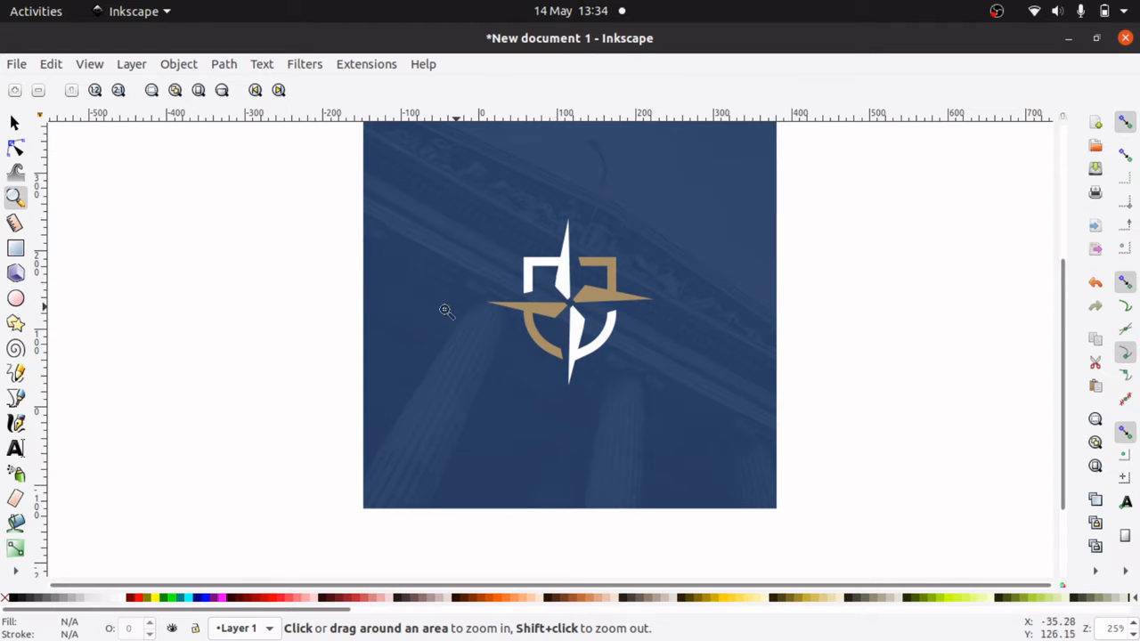
# Select the imported logo image and open the Trace Bitmap settings for it
pyautogui.click(14, 123)
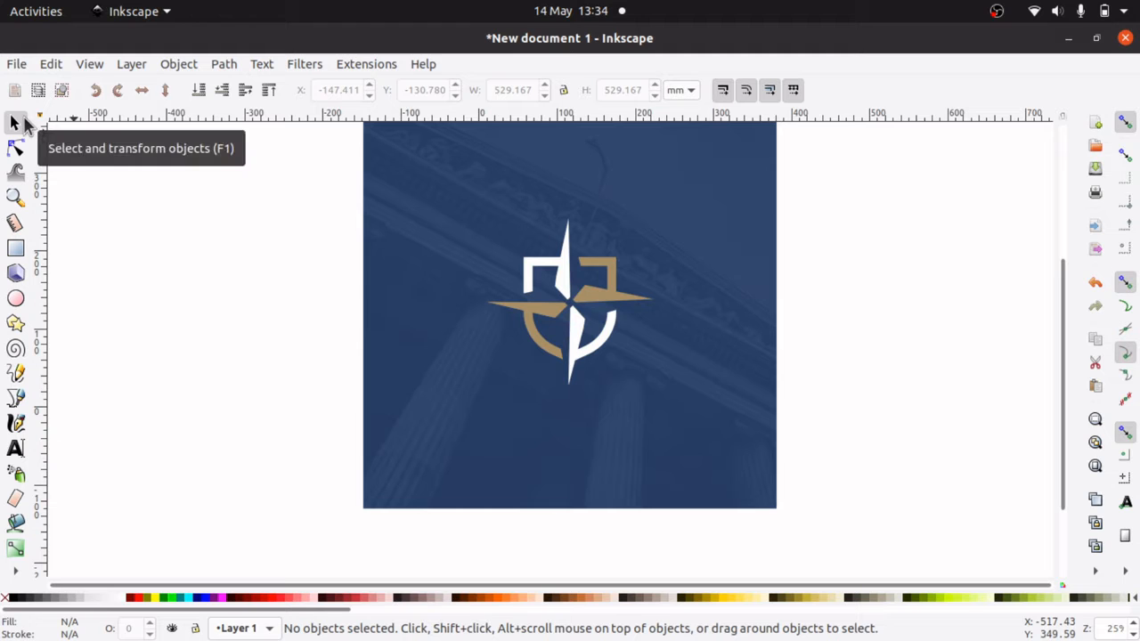
pyautogui.click(461, 289)
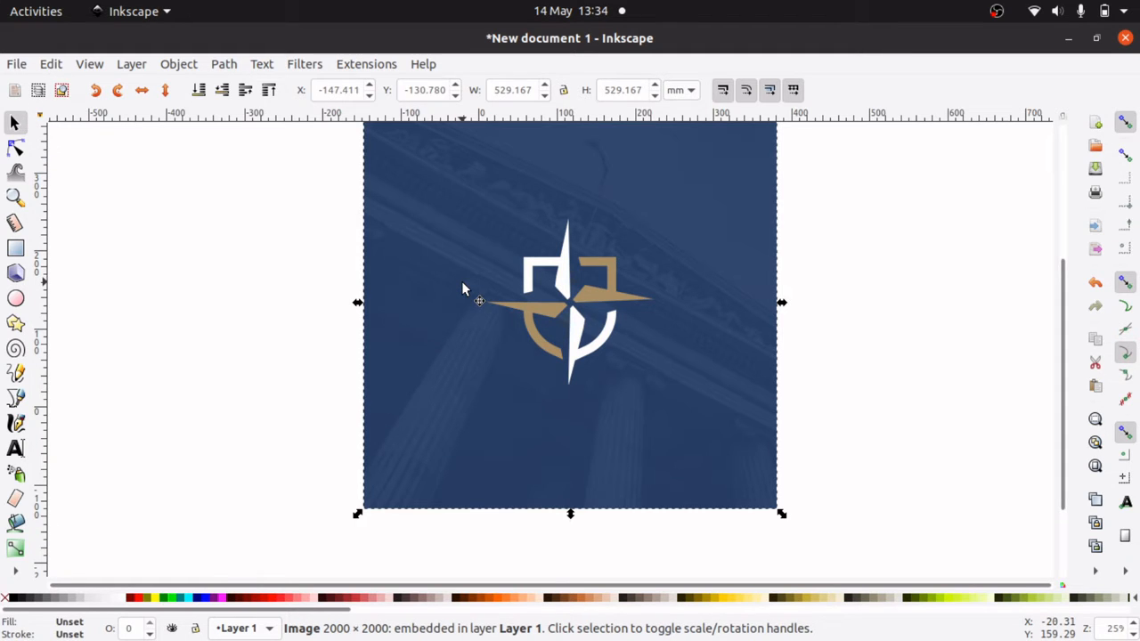
pyautogui.rightClick(462, 291)
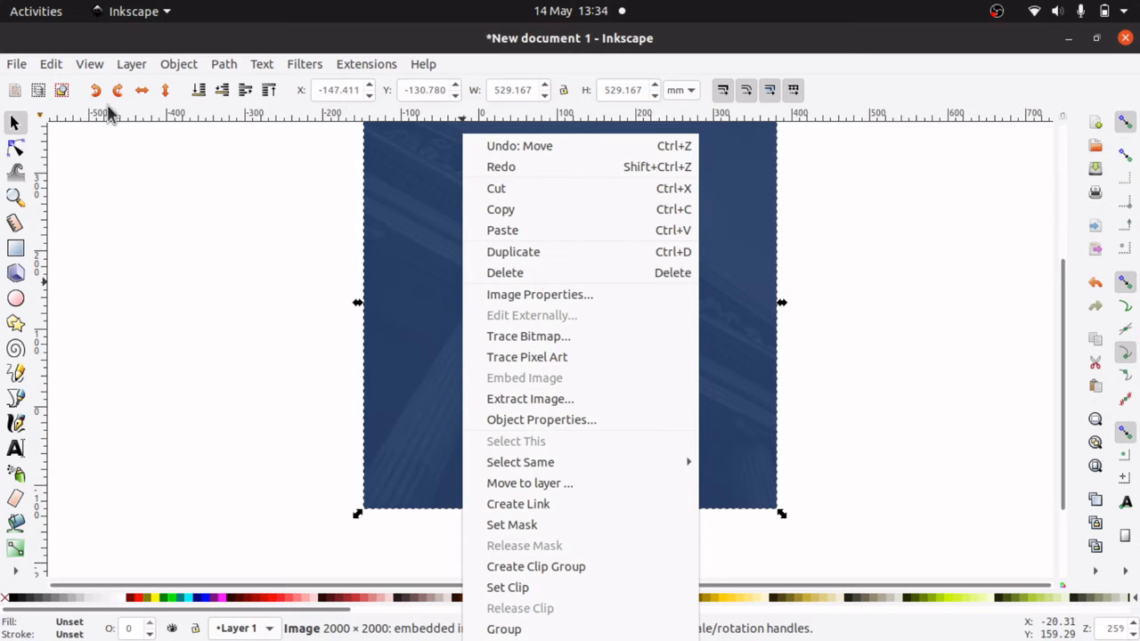
pyautogui.click(225, 64)
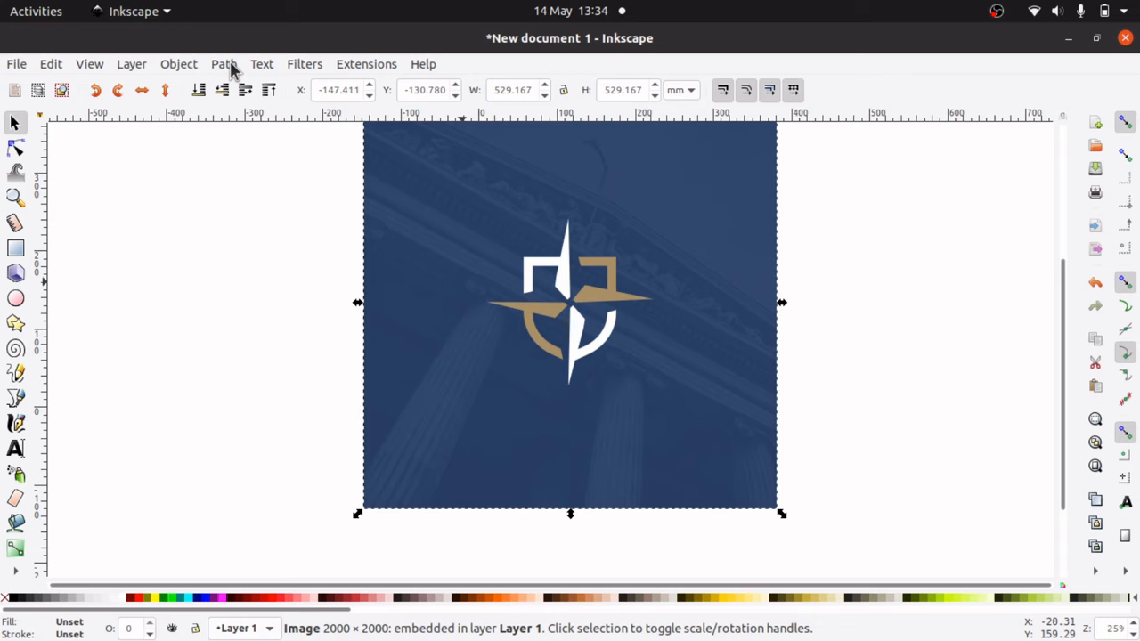
pyautogui.click(227, 65)
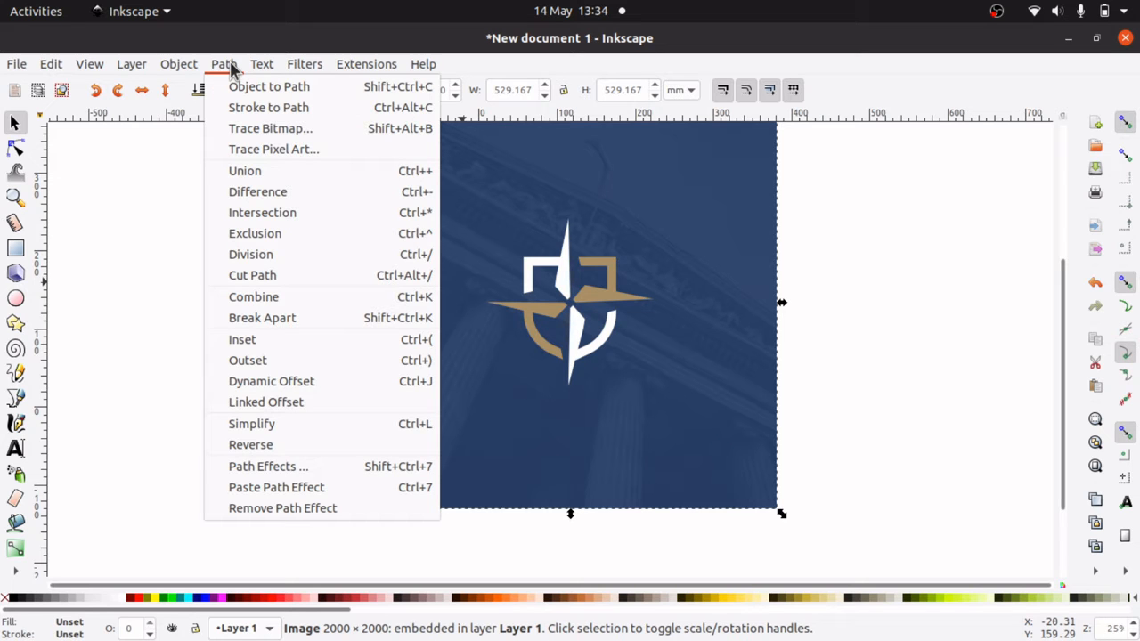
pyautogui.click(268, 132)
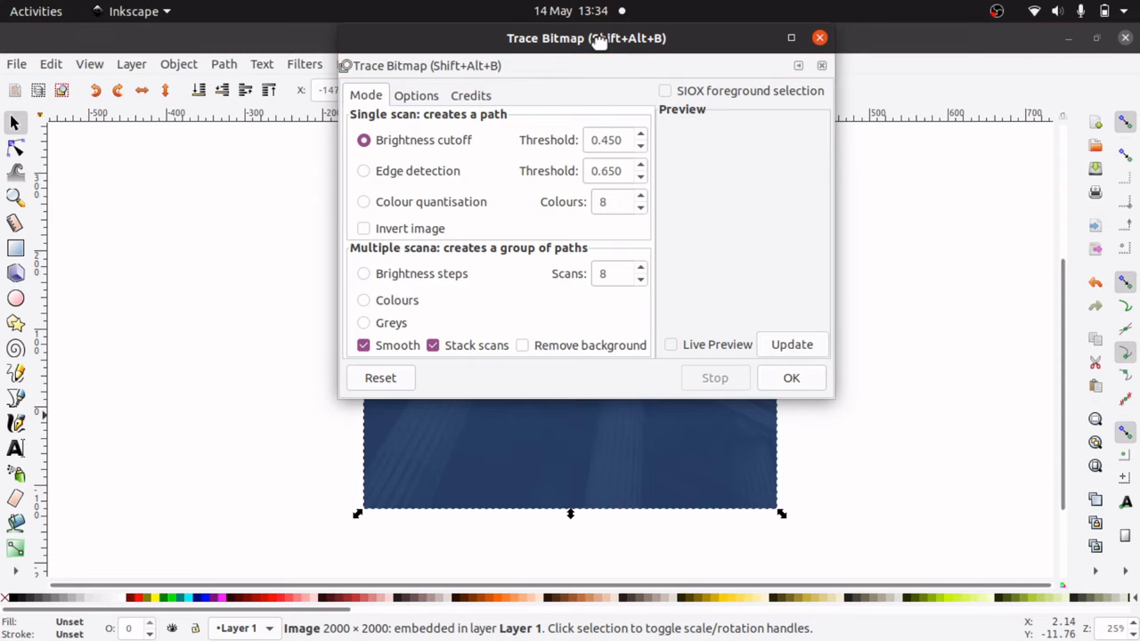
pyautogui.moveTo(596, 39); pyautogui.dragTo(559, 140)
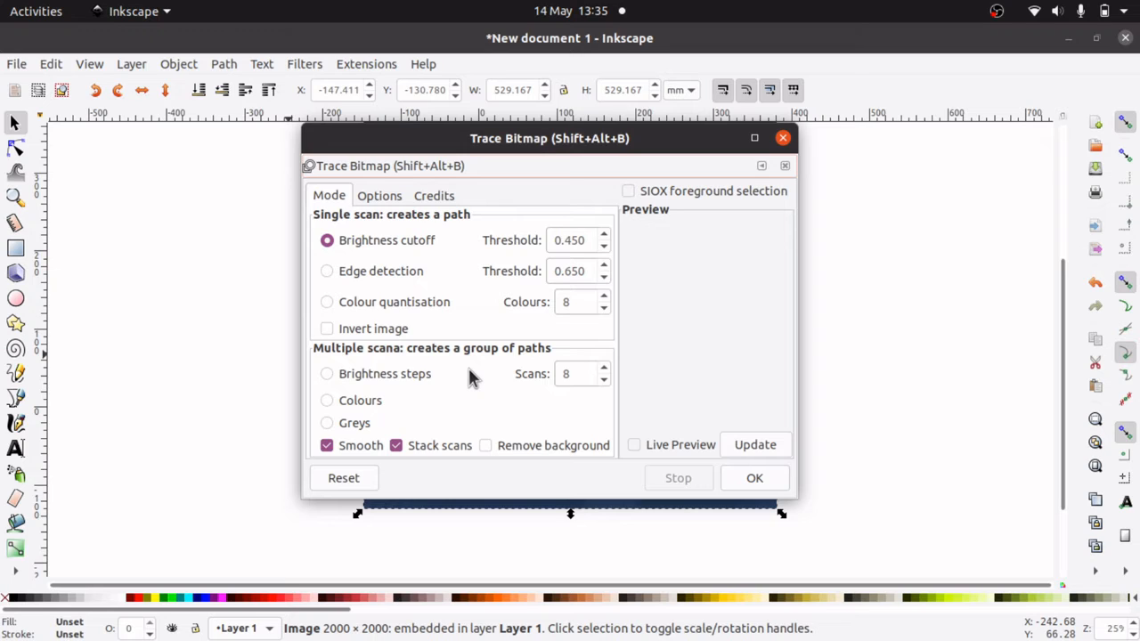
# Set the trace to multiple scans by Brightness steps with Smooth turned off, and update the preview
pyautogui.doubleClick(570, 373)
pyautogui.click(328, 378)
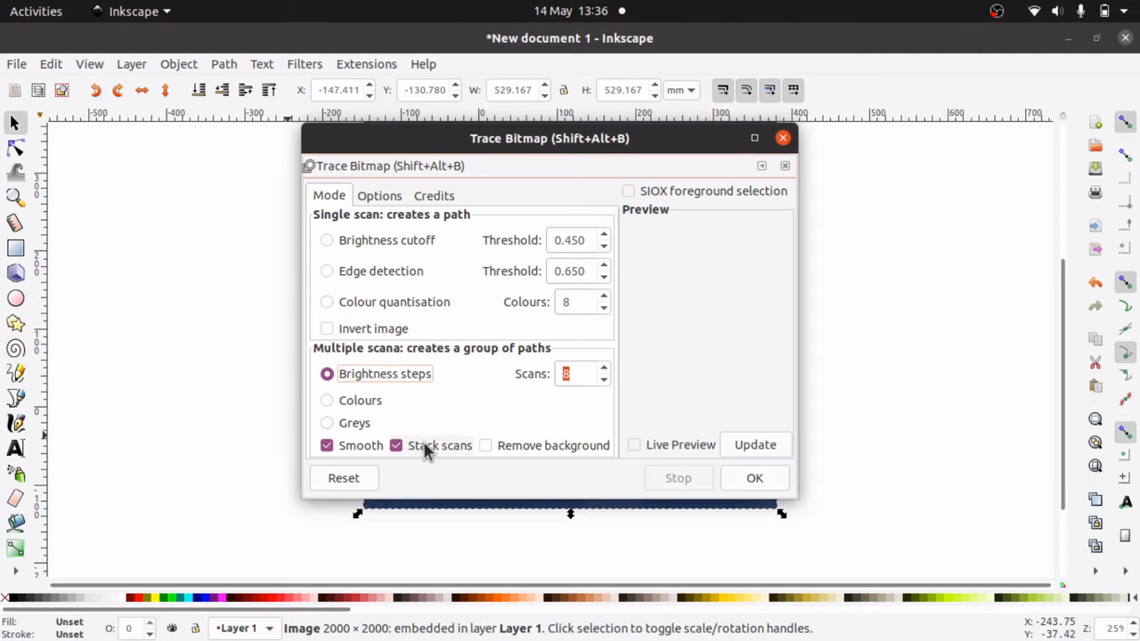
pyautogui.click(327, 447)
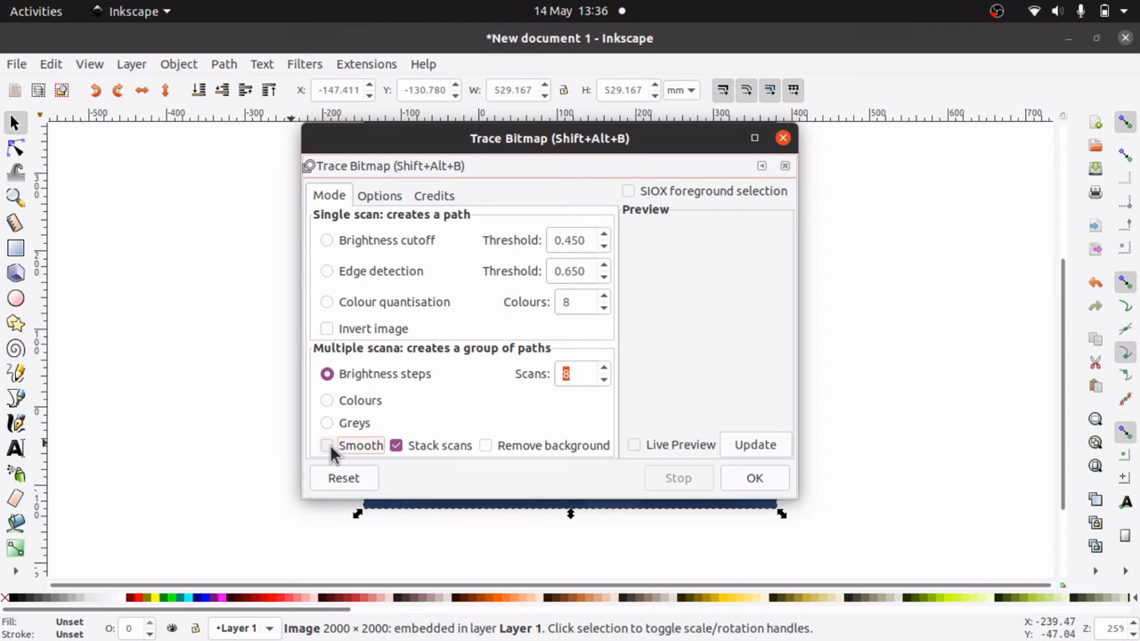
pyautogui.click(327, 447)
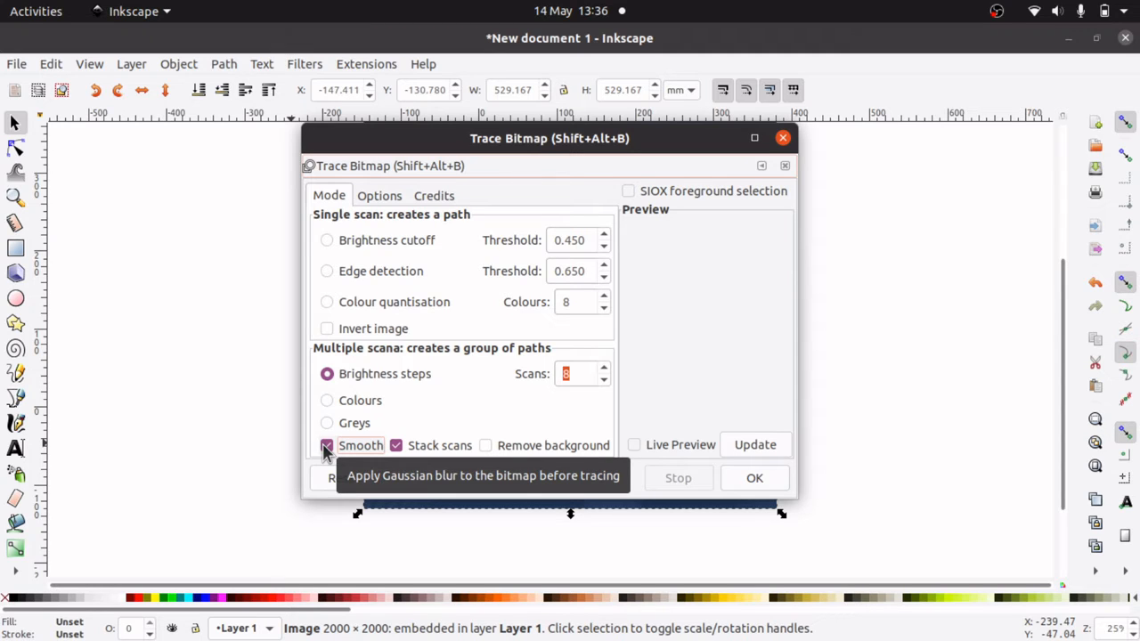
pyautogui.click(326, 446)
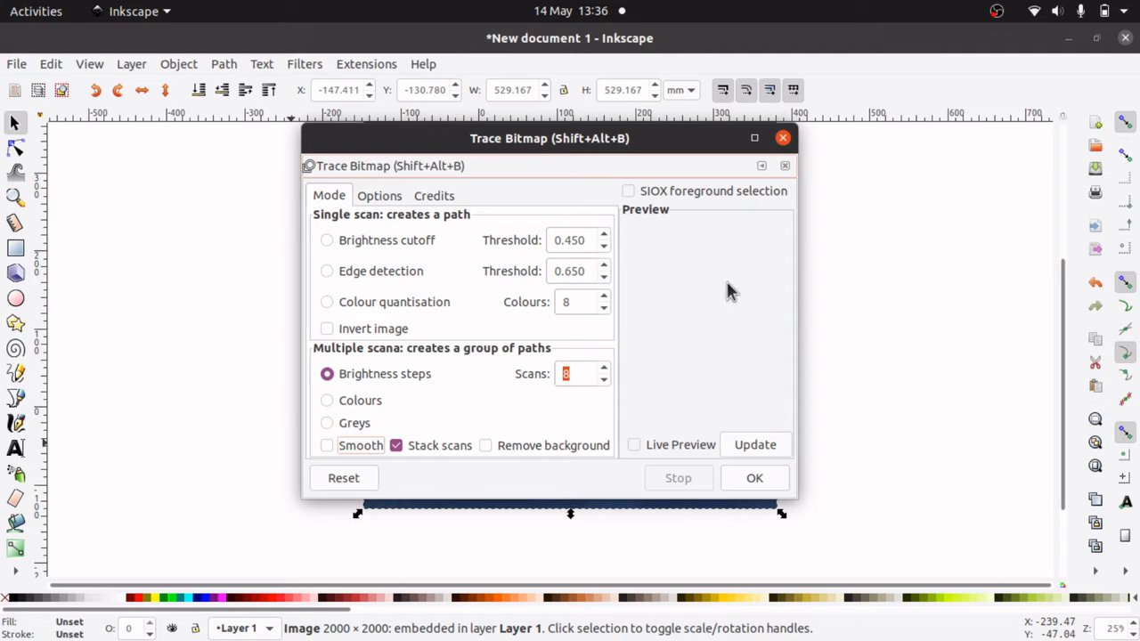
pyautogui.moveTo(792, 288); pyautogui.dragTo(927, 297)
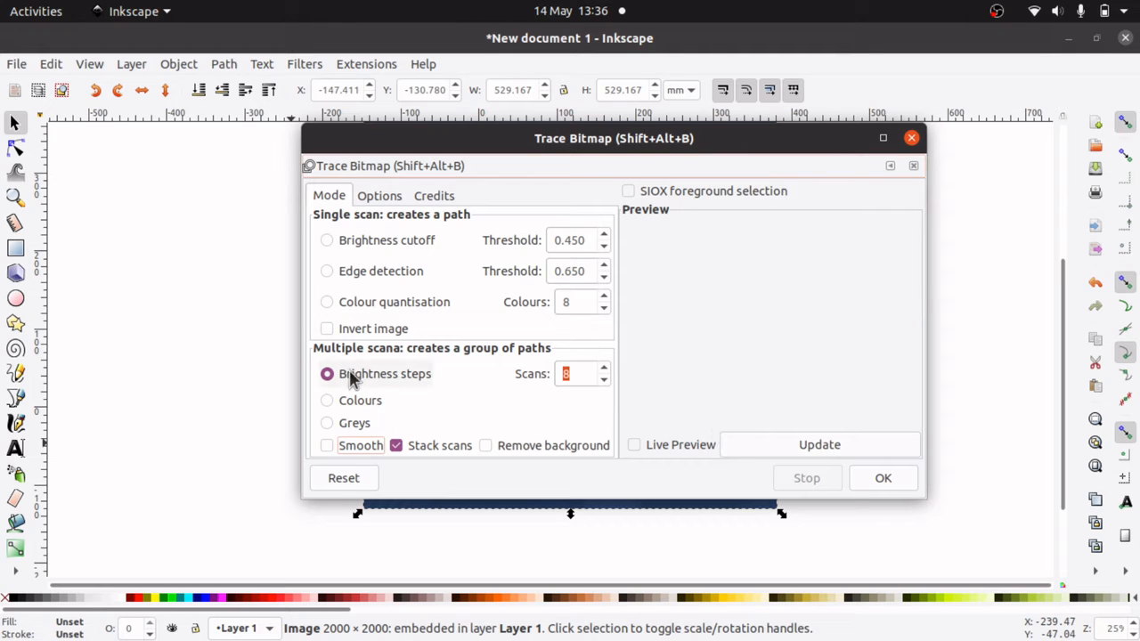
pyautogui.click(821, 445)
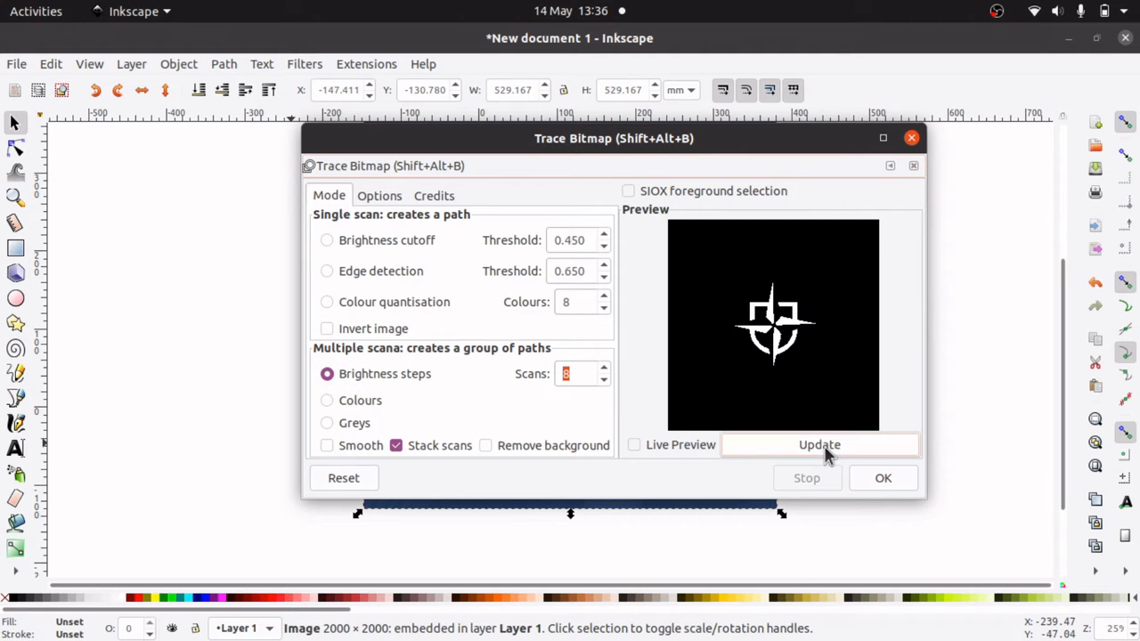
# Set the number of scans to 6 and trace the logo image into a group of paths
pyautogui.moveTo(717, 143); pyautogui.dragTo(473, 146)
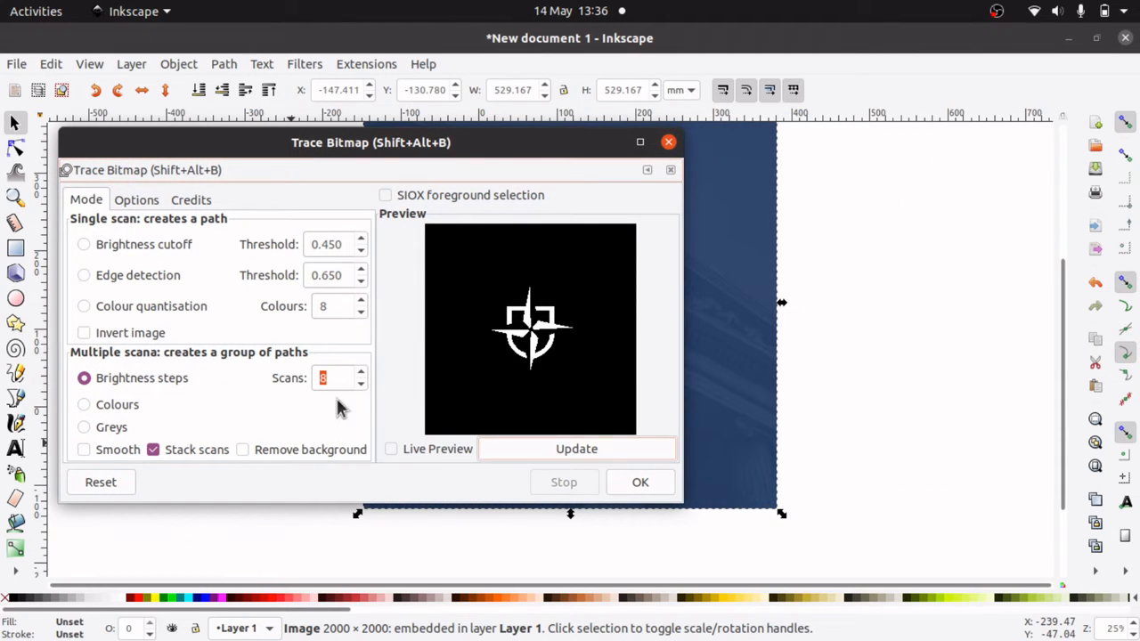
pyautogui.moveTo(339, 378); pyautogui.dragTo(312, 376)
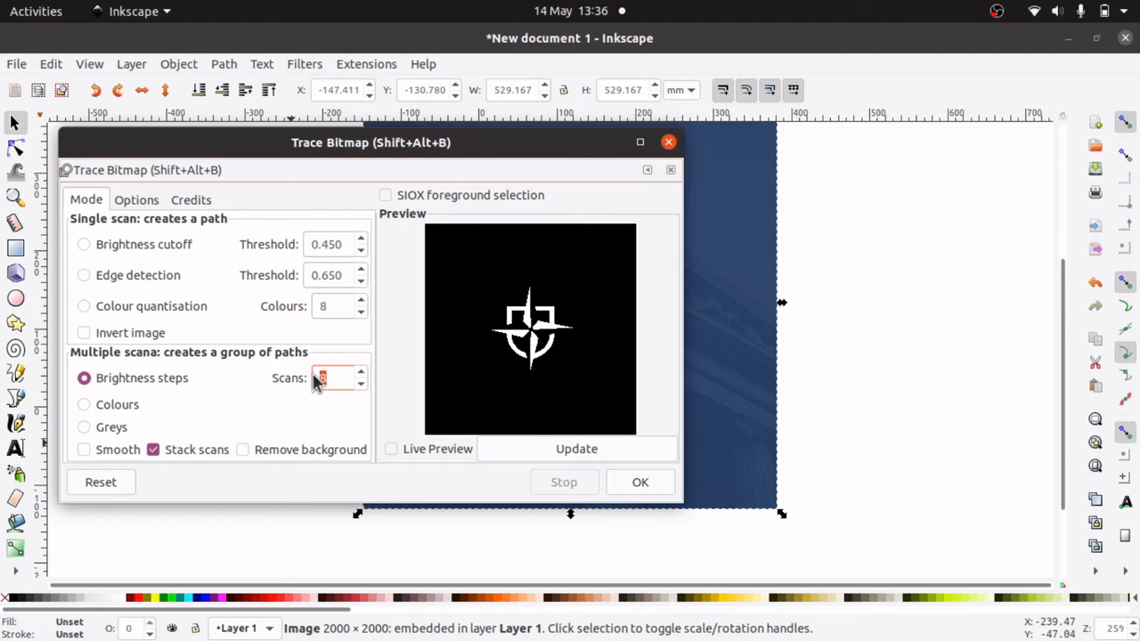
pyautogui.write('6')
pyautogui.moveTo(486, 143)
pyautogui.mouseDown()
pyautogui.moveTo(427, 281)
pyautogui.moveTo(405, 435)
pyautogui.moveTo(447, 345)
pyautogui.moveTo(499, 349)
pyautogui.moveTo(533, 122)
pyautogui.moveTo(512, 161)
pyautogui.moveTo(536, 311)
pyautogui.moveTo(492, 178)
pyautogui.moveTo(421, 122)
pyautogui.moveTo(541, 141)
pyautogui.mouseUp()
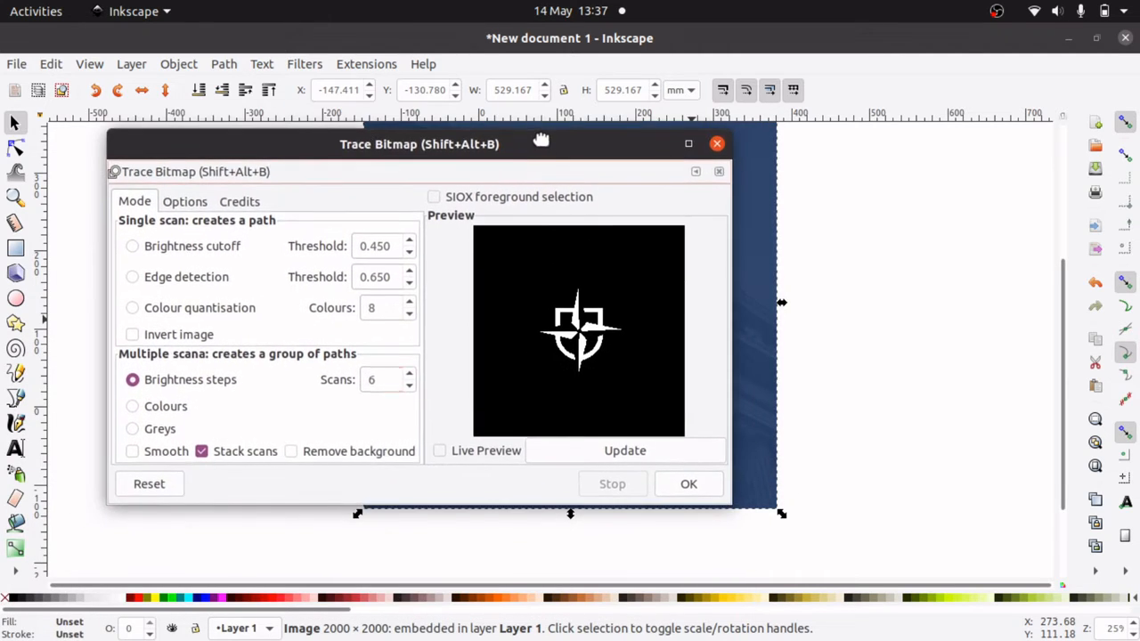
pyautogui.click(616, 451)
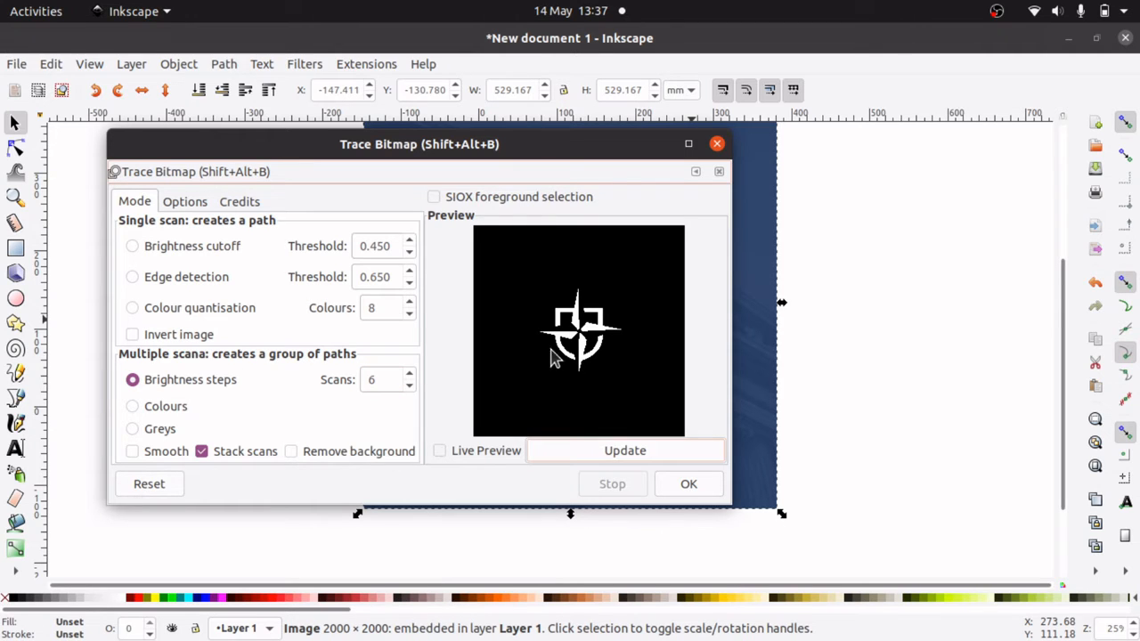
pyautogui.click(691, 486)
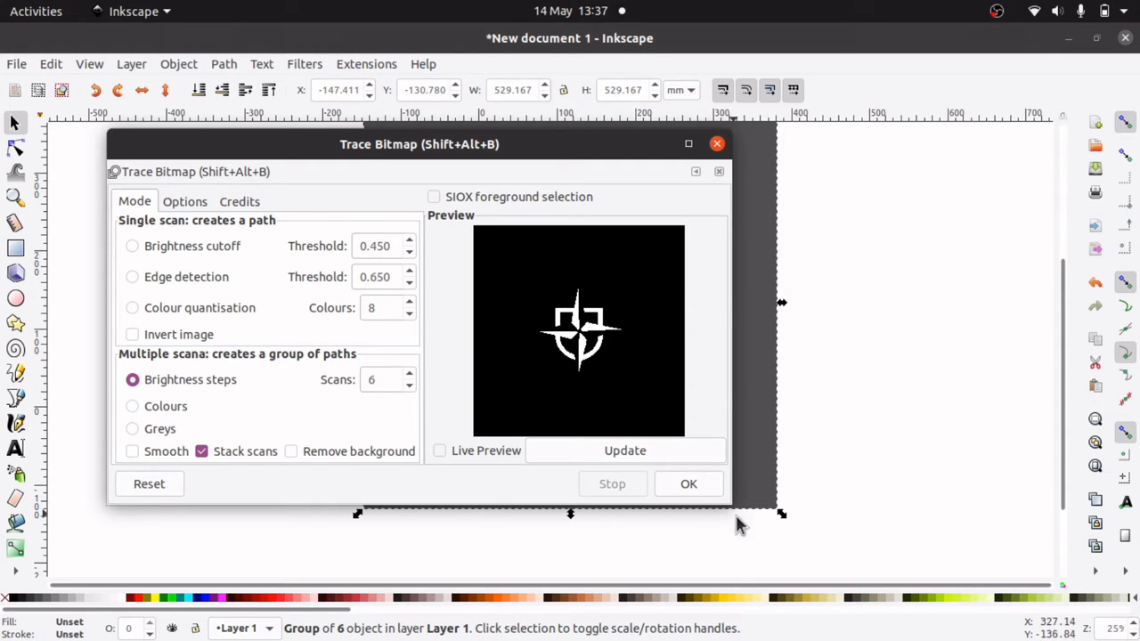
pyautogui.moveTo(534, 158)
pyautogui.mouseDown()
pyautogui.moveTo(308, 294)
pyautogui.moveTo(211, 305)
pyautogui.moveTo(280, 301)
pyautogui.mouseUp()
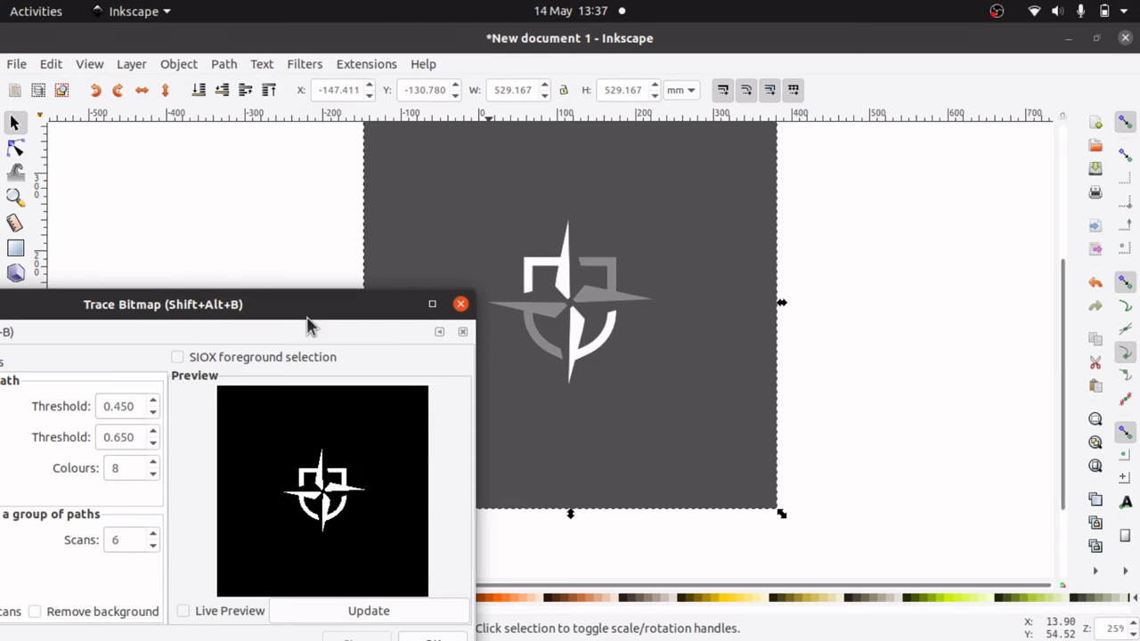
# Close the Trace Bitmap dialog and move the traced group off the original image to X about 290 mm, Y about -165 mm
pyautogui.moveTo(288, 309); pyautogui.dragTo(437, 193)
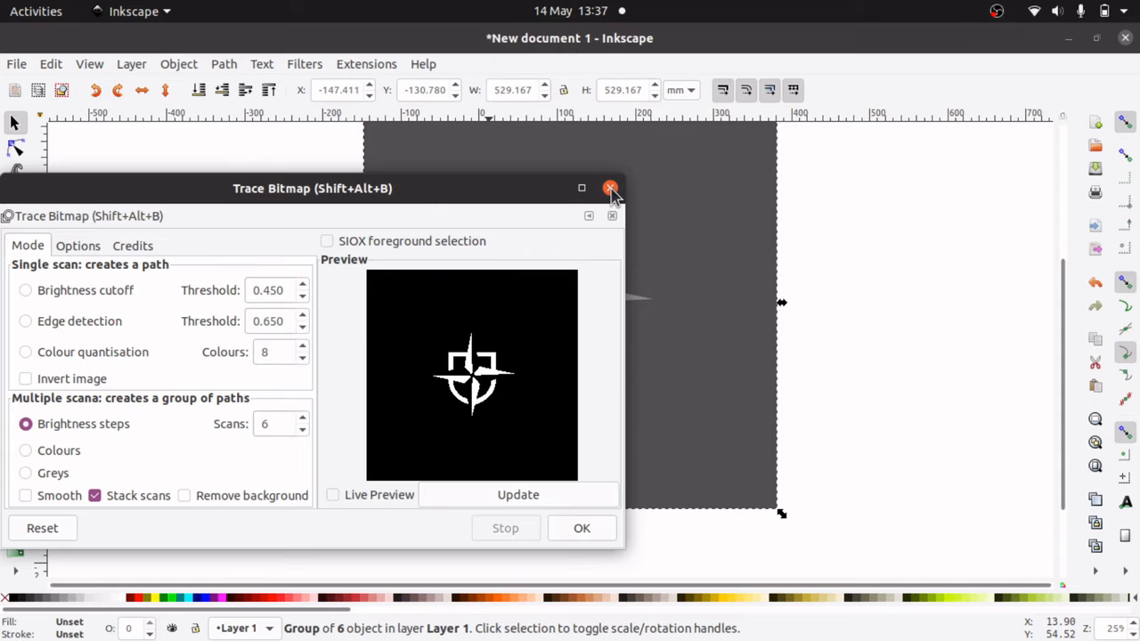
pyautogui.click(611, 189)
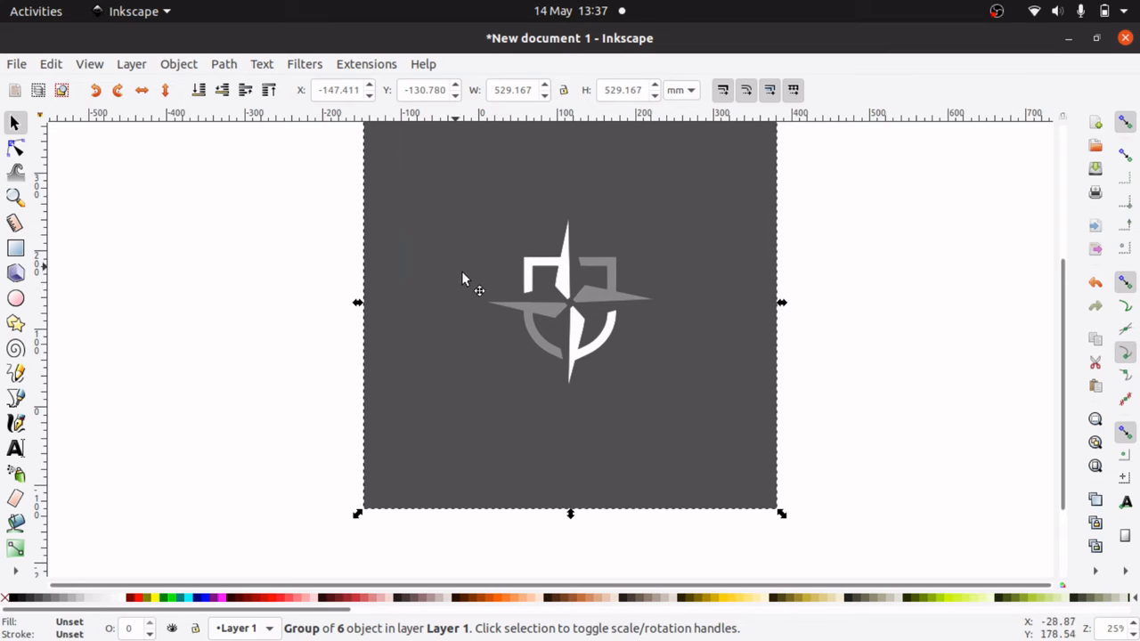
pyautogui.moveTo(462, 271)
pyautogui.mouseDown()
pyautogui.moveTo(623, 314)
pyautogui.moveTo(799, 295)
pyautogui.mouseUp()
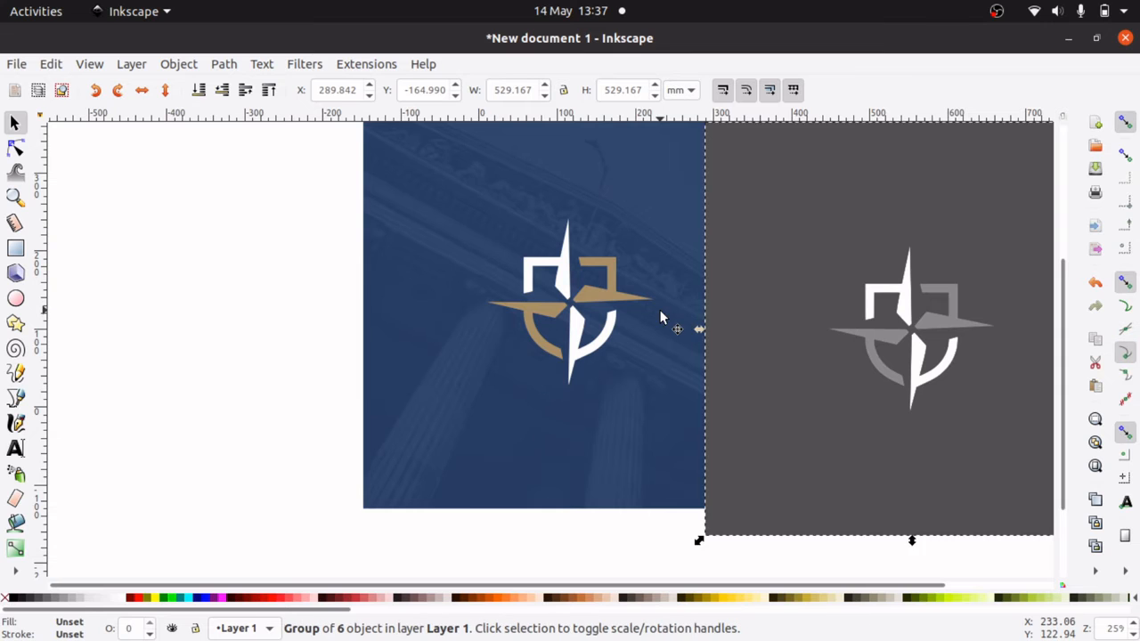
# Place the original image at X about -498 mm and the traced group beside it at X about 56 mm, leaving a narrow gap
pyautogui.moveTo(673, 320); pyautogui.dragTo(377, 331)
pyautogui.moveTo(787, 286); pyautogui.dragTo(730, 287)
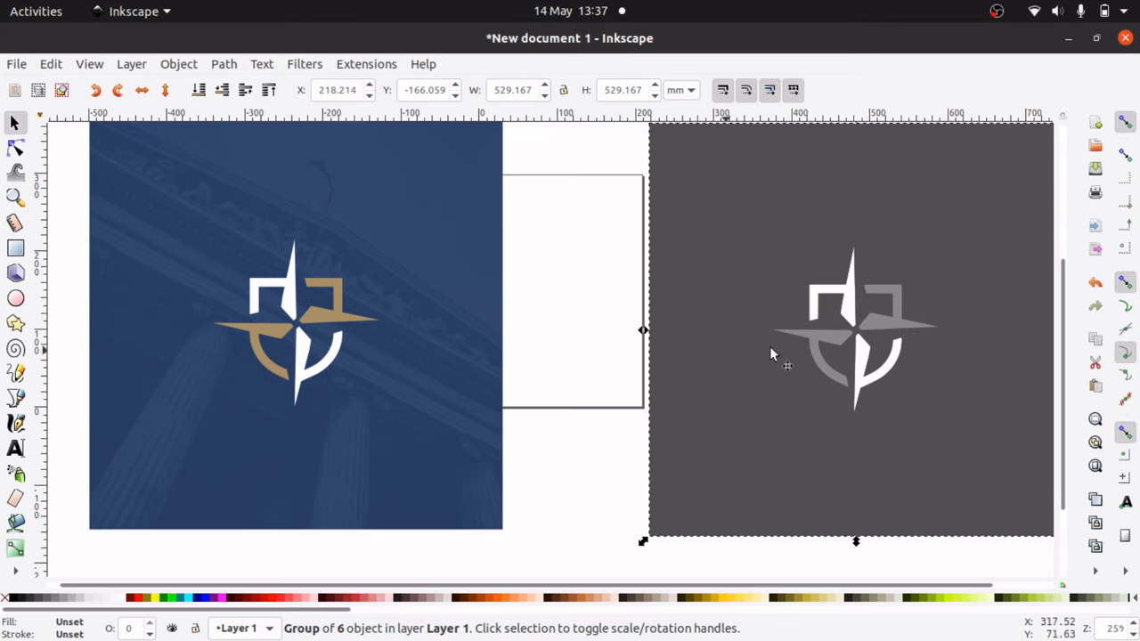
pyautogui.click(342, 321)
pyautogui.moveTo(764, 308); pyautogui.dragTo(629, 291)
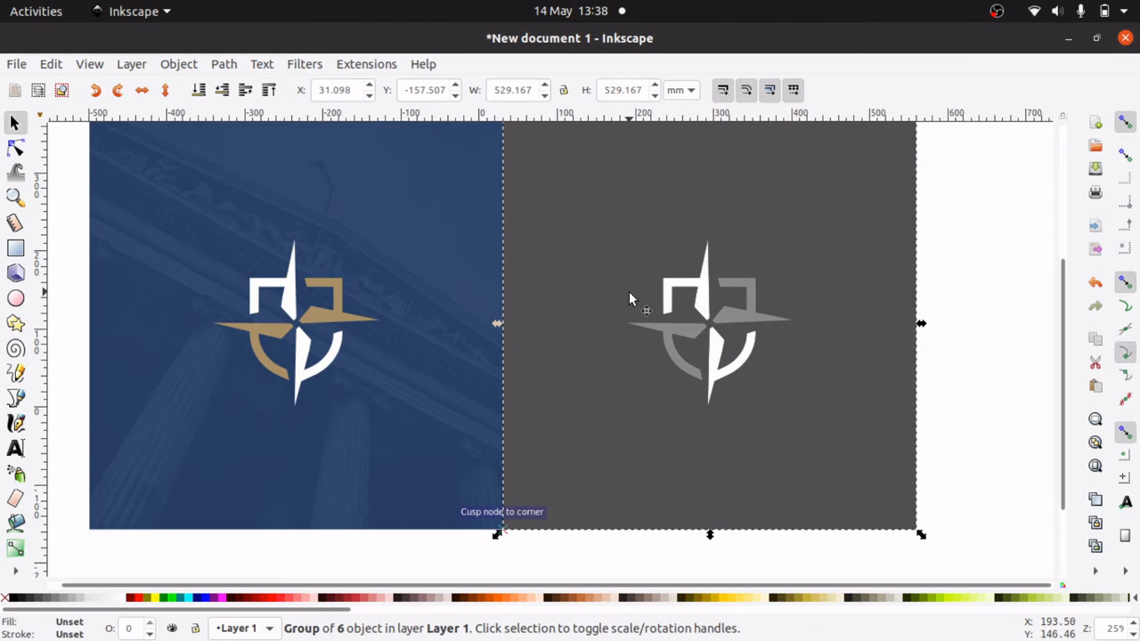
pyautogui.moveTo(585, 325); pyautogui.dragTo(604, 327)
pyautogui.click(397, 364)
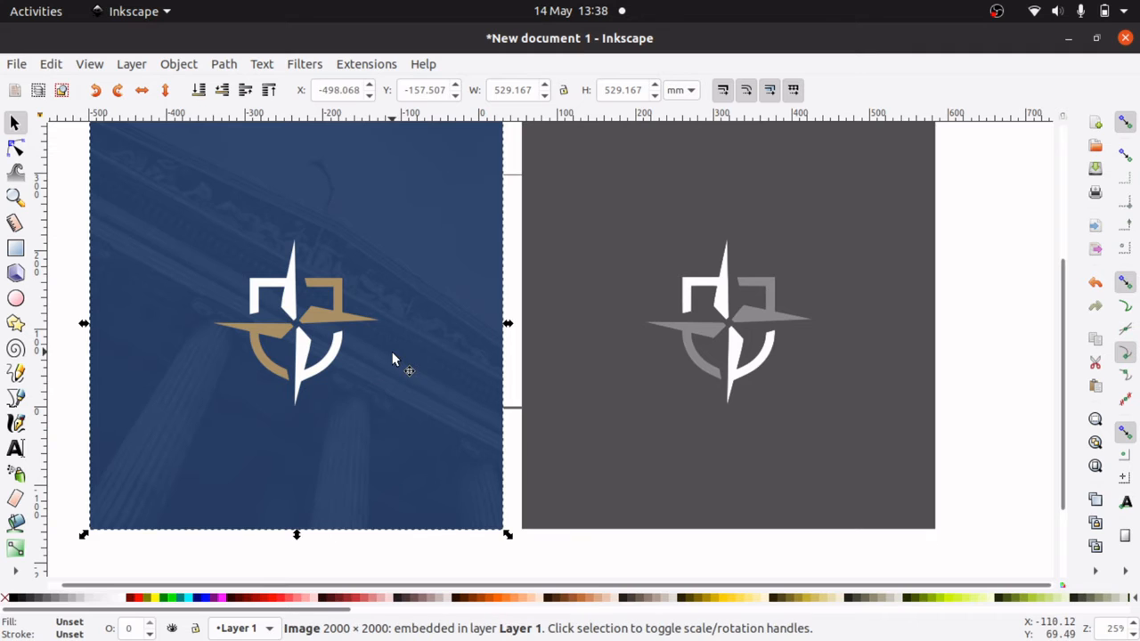
# Examine the edges of the gold right-hand spike in the original image up close, then return to an overview of both logos
pyautogui.click(14, 196)
pyautogui.click(339, 321)
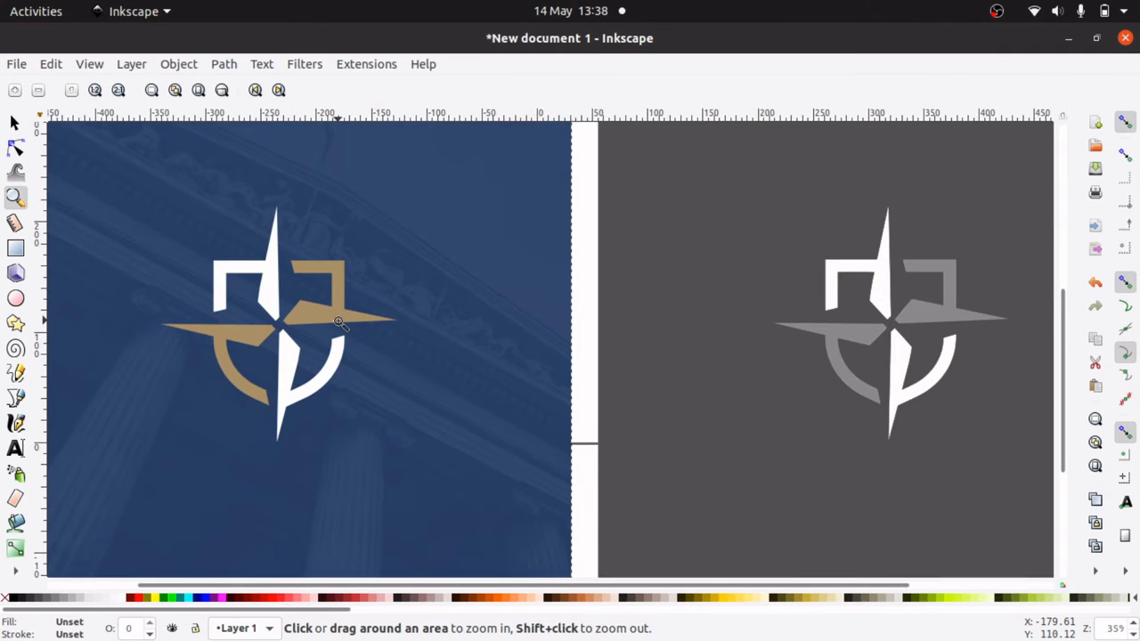
pyautogui.click(338, 322)
pyautogui.click(338, 321)
pyautogui.click(338, 321)
pyautogui.click(338, 321)
pyautogui.click(338, 322)
pyautogui.click(338, 321)
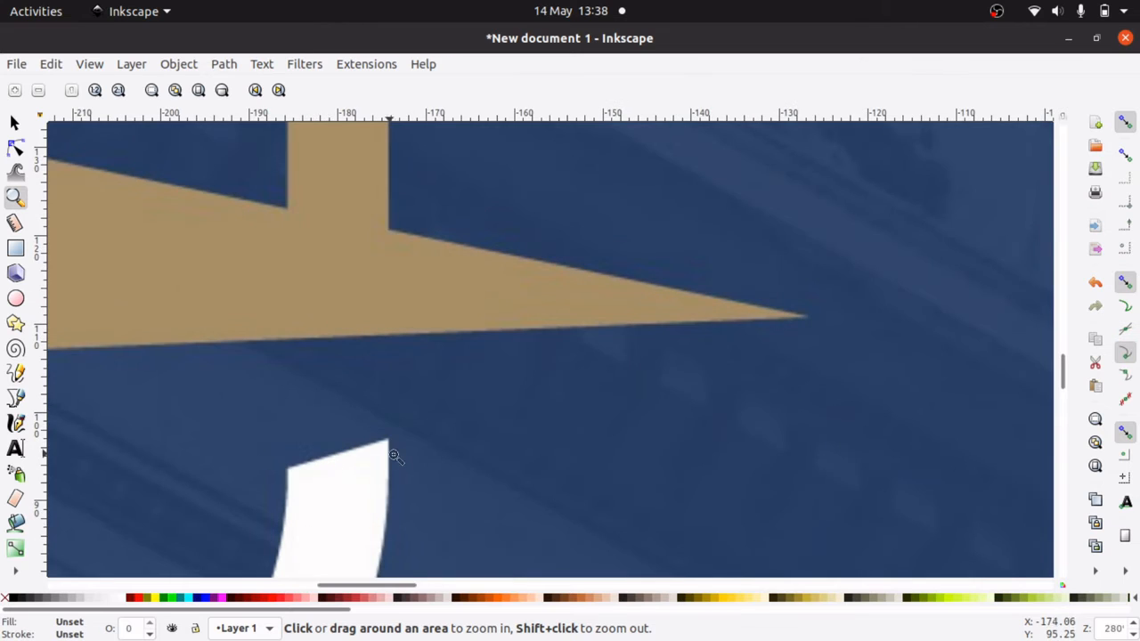
pyautogui.rightClick(298, 338)
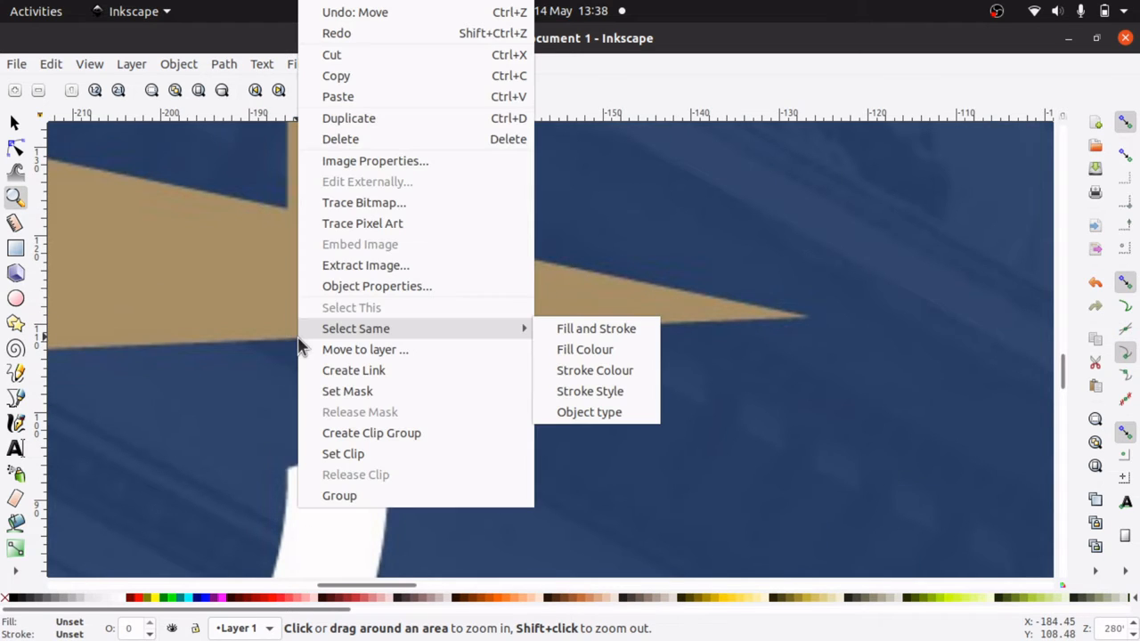
pyautogui.click(12, 201)
pyautogui.keyDown('shift'); pyautogui.click(481, 298); pyautogui.keyUp('shift')
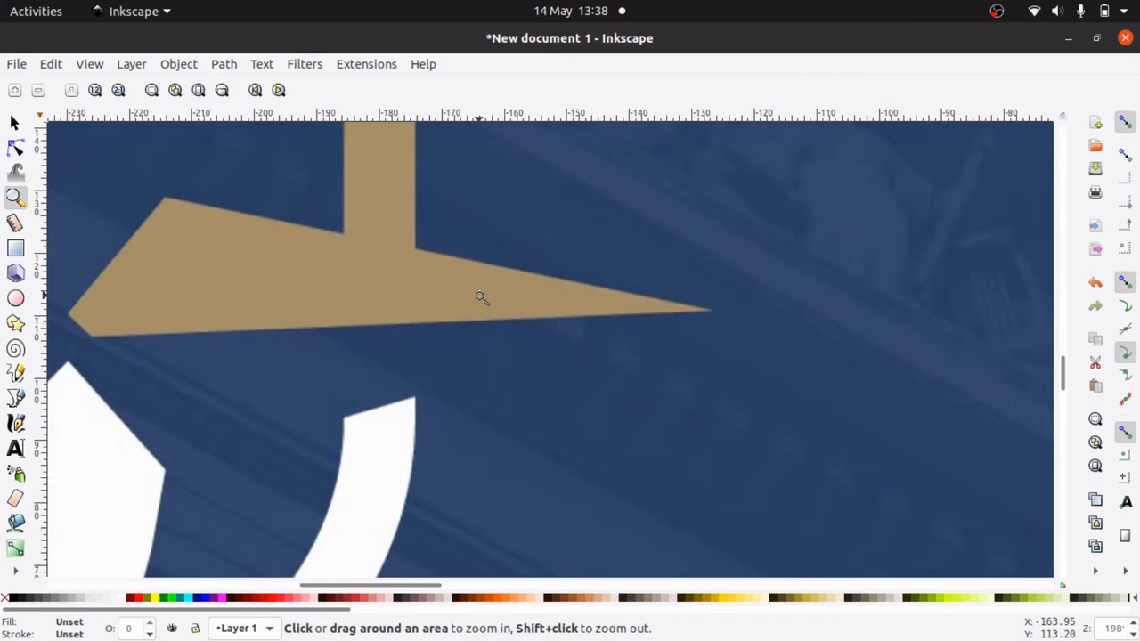
pyautogui.keyDown('shift'); pyautogui.click(481, 299); pyautogui.keyUp('shift')
pyautogui.keyDown('shift'); pyautogui.click(481, 299); pyautogui.keyUp('shift')
pyautogui.keyDown('shift'); pyautogui.click(481, 298); pyautogui.keyUp('shift')
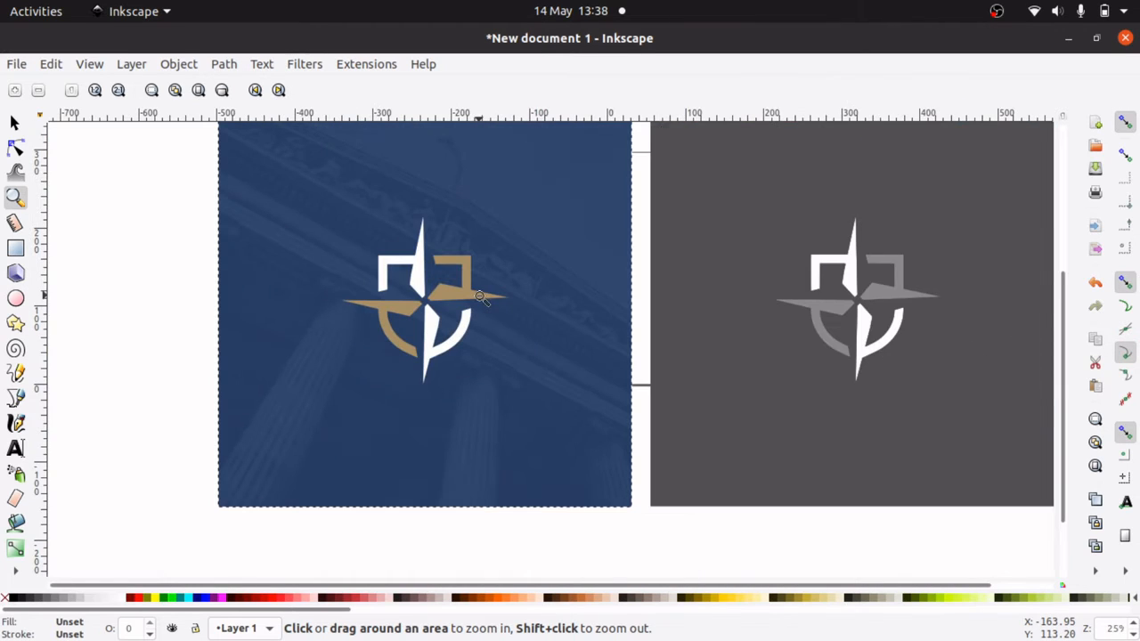
# Examine the edge quality of the traced logo's grey lower-left arc up close, then return to a view of the whole traced logo
pyautogui.click(820, 337)
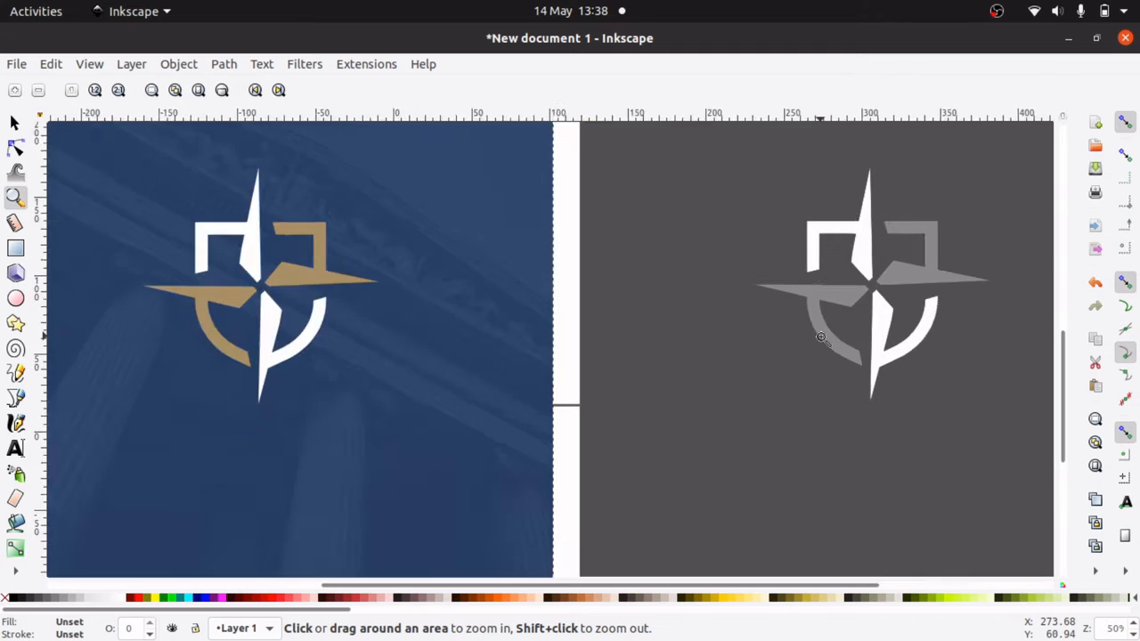
pyautogui.click(824, 338)
pyautogui.click(837, 338)
pyautogui.click(851, 339)
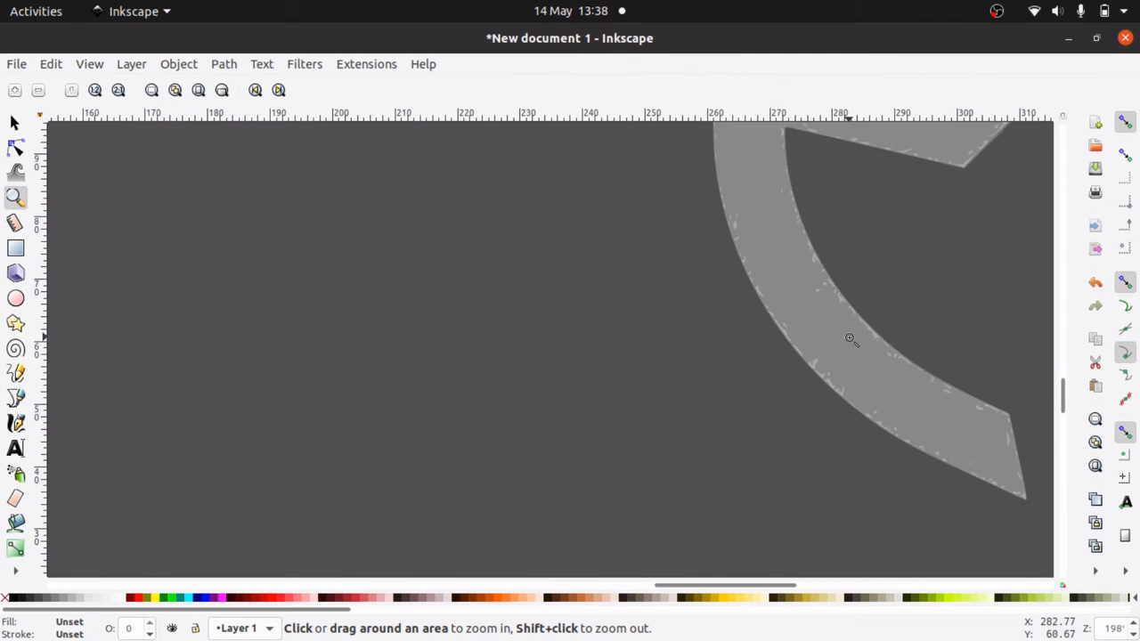
pyautogui.click(874, 339)
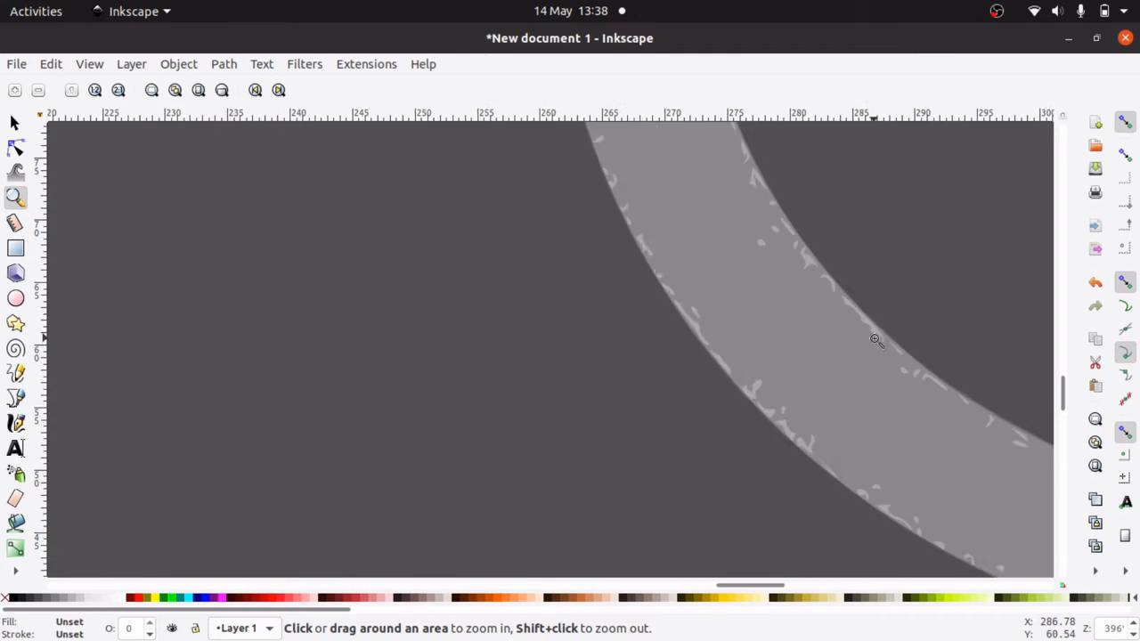
pyautogui.click(874, 339)
pyautogui.click(875, 339)
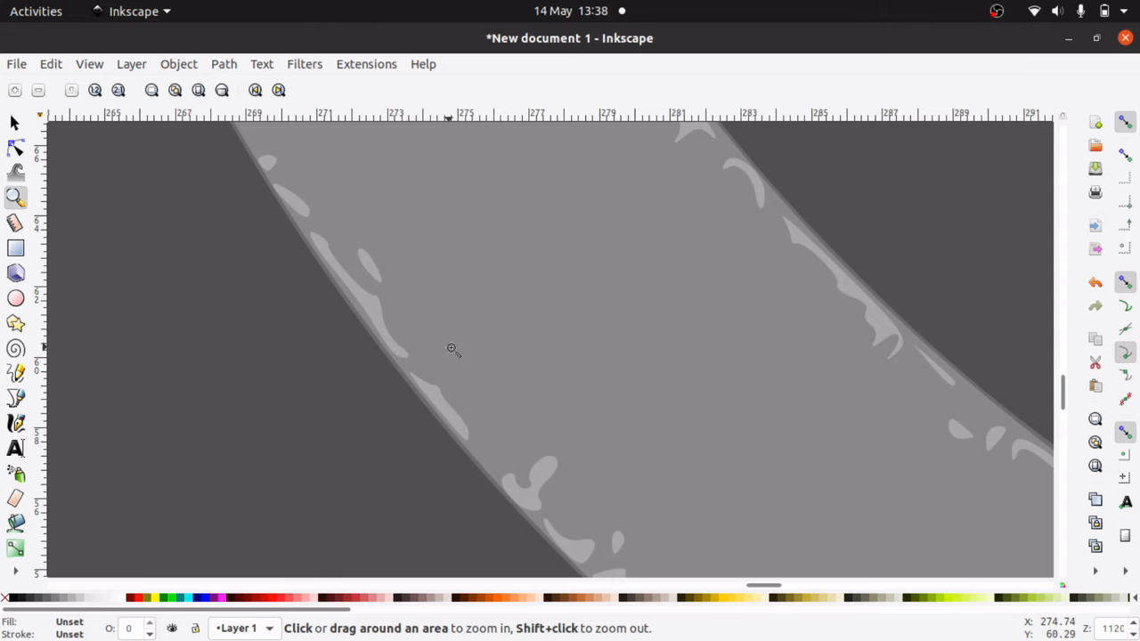
pyautogui.keyDown('shift'); pyautogui.click(494, 329); pyautogui.keyUp('shift')
pyautogui.keyDown('shift'); pyautogui.click(494, 330); pyautogui.keyUp('shift')
pyautogui.keyDown('shift'); pyautogui.click(494, 329); pyautogui.keyUp('shift')
pyautogui.keyDown('shift'); pyautogui.click(495, 330); pyautogui.keyUp('shift')
pyautogui.keyDown('shift'); pyautogui.click(495, 330); pyautogui.keyUp('shift')
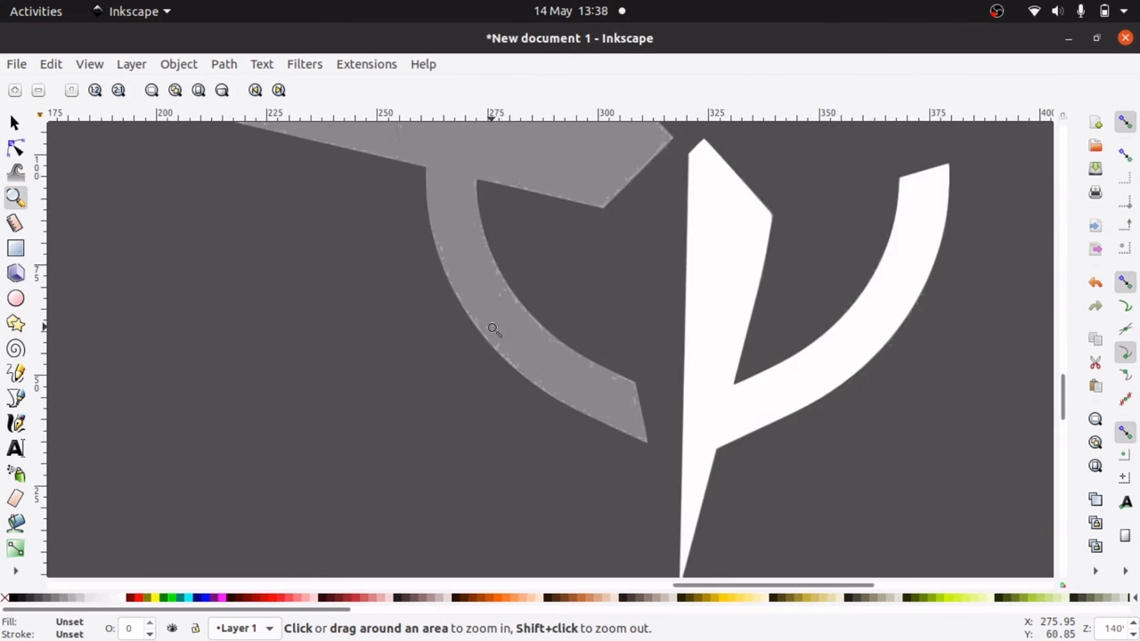
pyautogui.keyDown('shift'); pyautogui.click(494, 329); pyautogui.keyUp('shift')
pyautogui.keyDown('shift'); pyautogui.click(494, 330); pyautogui.keyUp('shift')
pyautogui.keyDown('shift'); pyautogui.click(495, 329); pyautogui.keyUp('shift')
pyautogui.keyDown('shift'); pyautogui.click(495, 329); pyautogui.keyUp('shift')
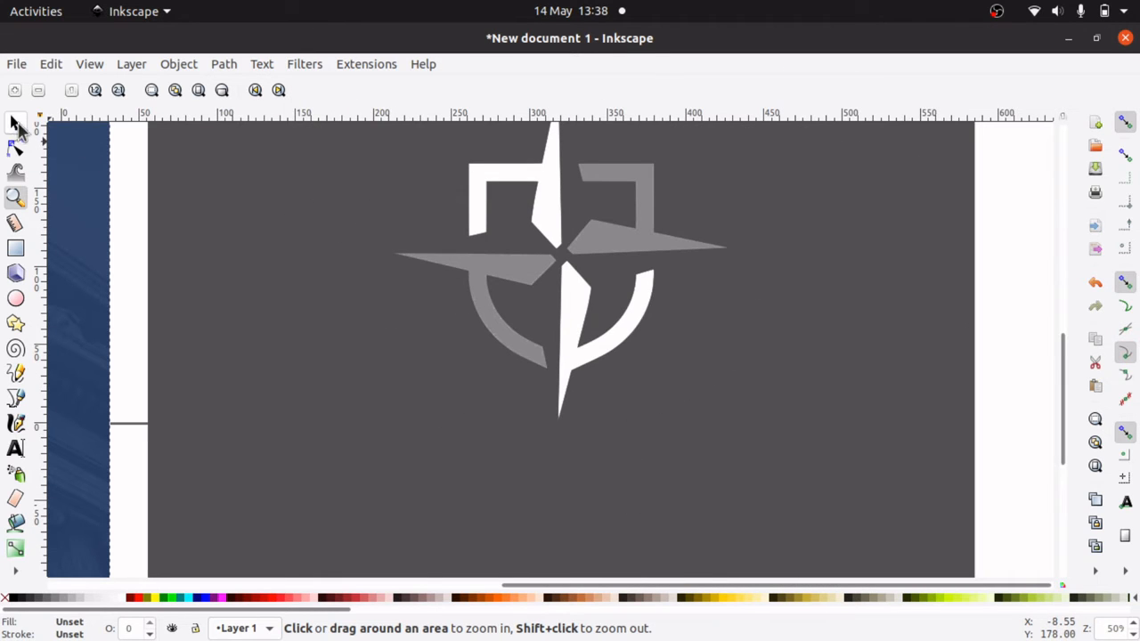
# Show the Objects list, enlarge it, and expand the traced group g129 into its individual paths
pyautogui.click(303, 72)
pyautogui.click(174, 86)
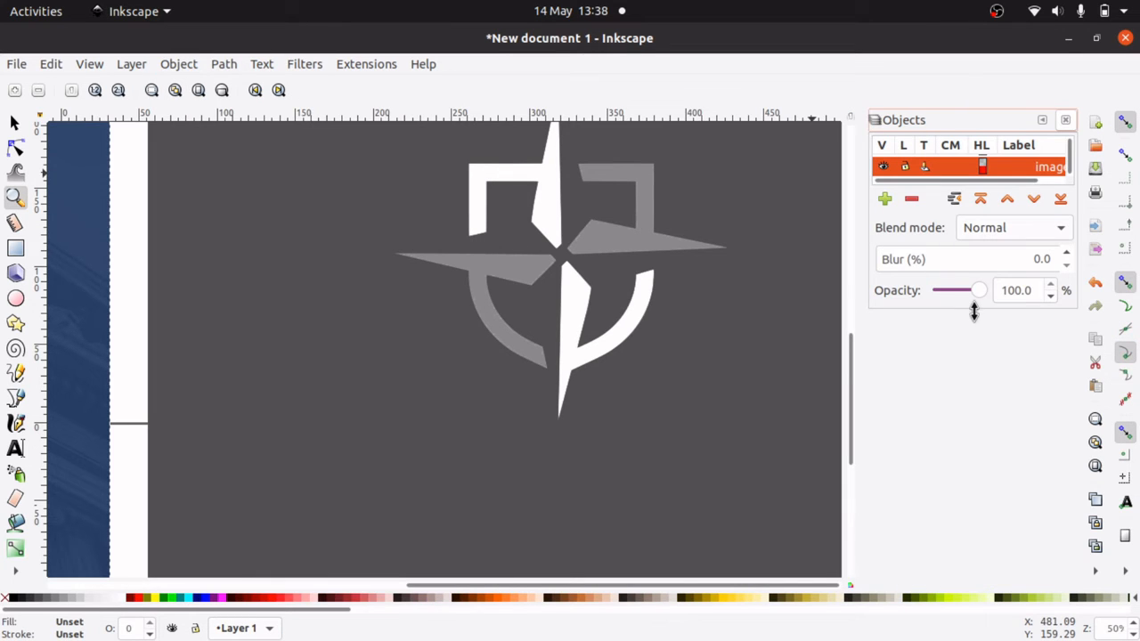
pyautogui.moveTo(975, 310); pyautogui.dragTo(994, 505)
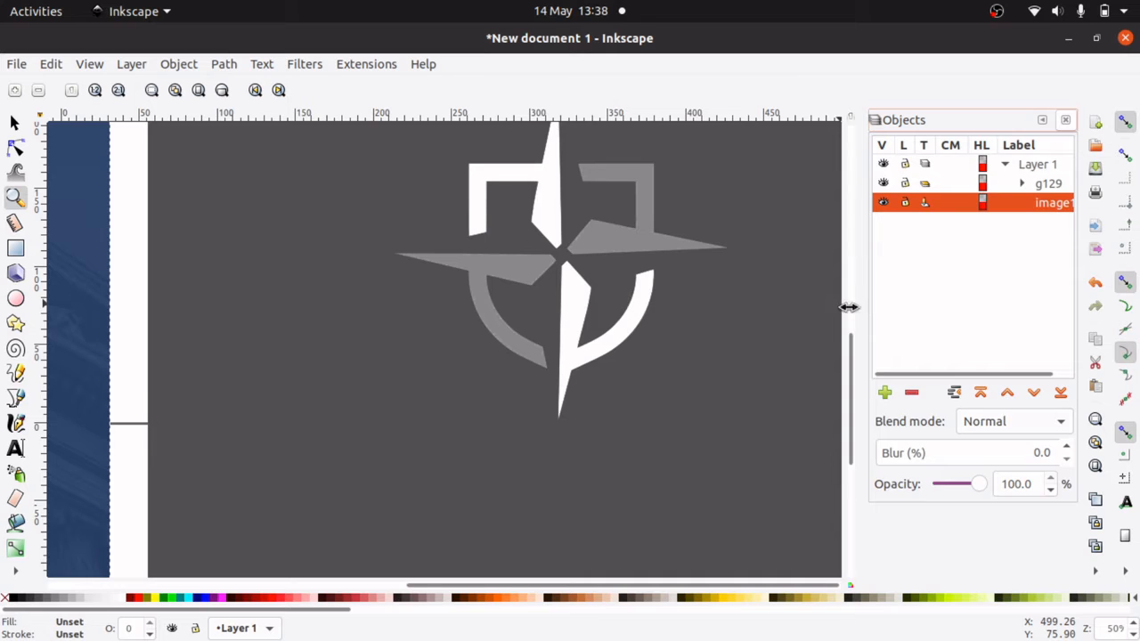
pyautogui.moveTo(847, 306); pyautogui.dragTo(773, 306)
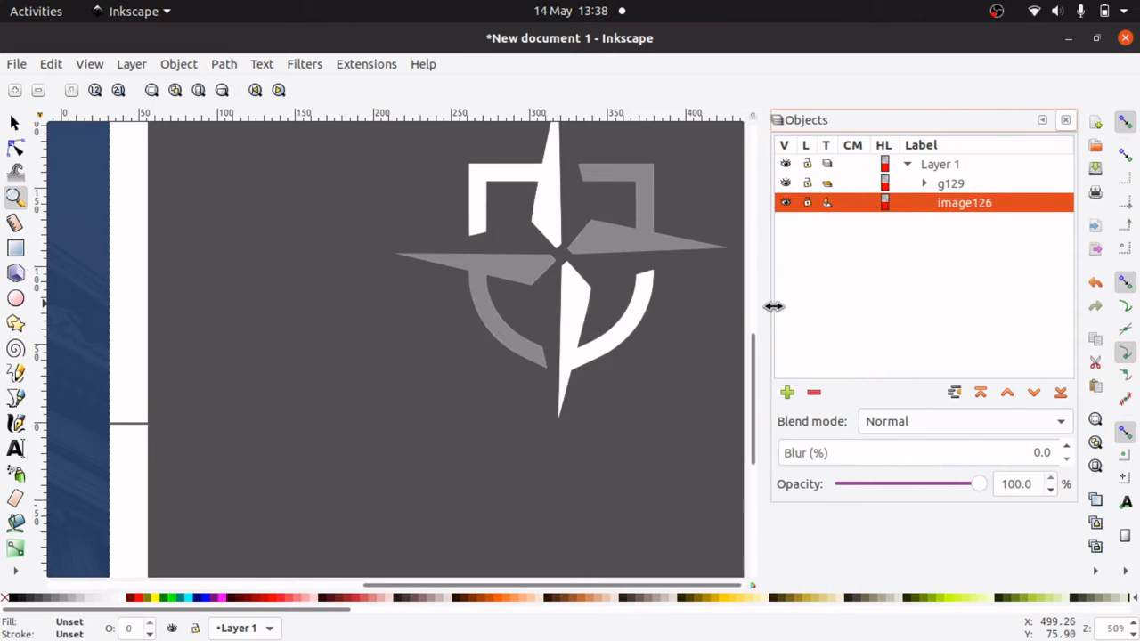
pyautogui.click(922, 184)
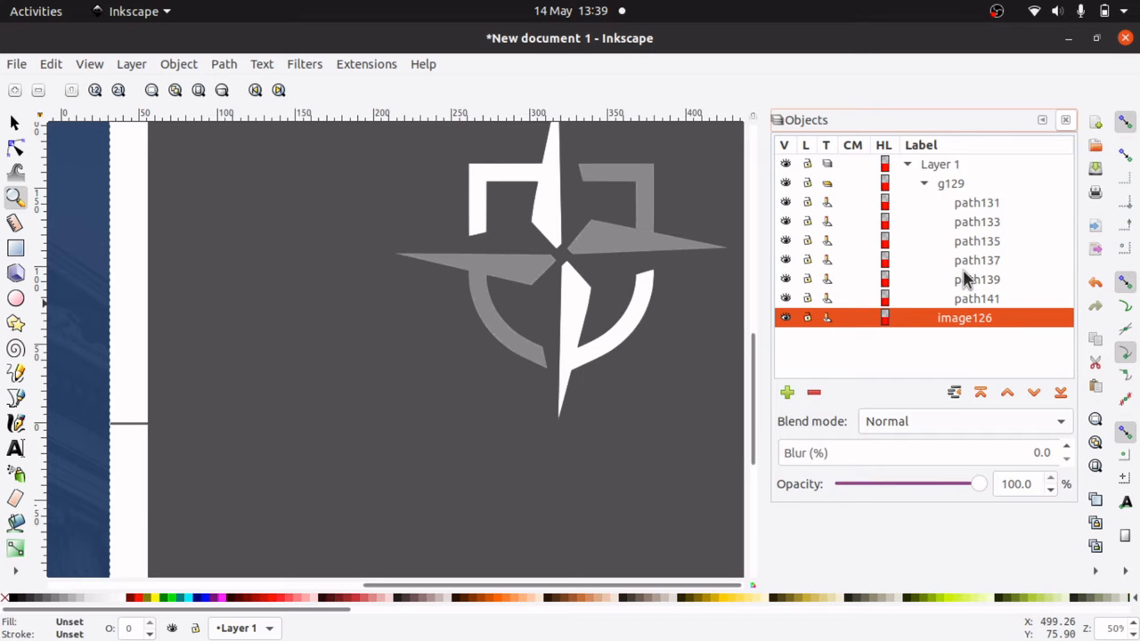
# Ungroup the traced group g129 into separate paths
pyautogui.click(955, 189)
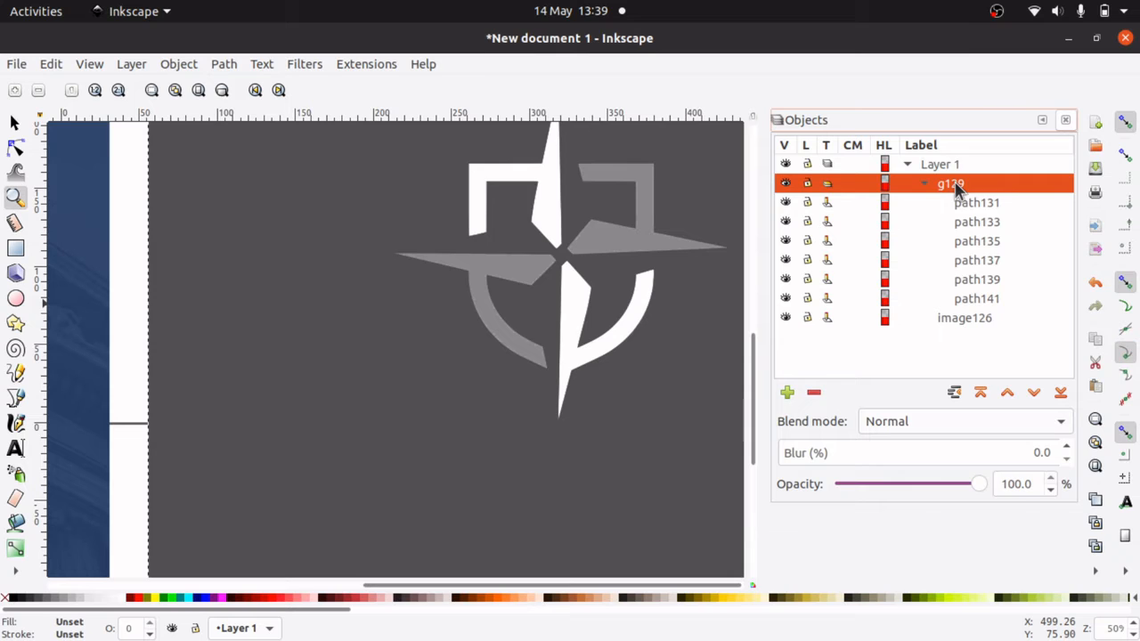
pyautogui.rightClick(957, 189)
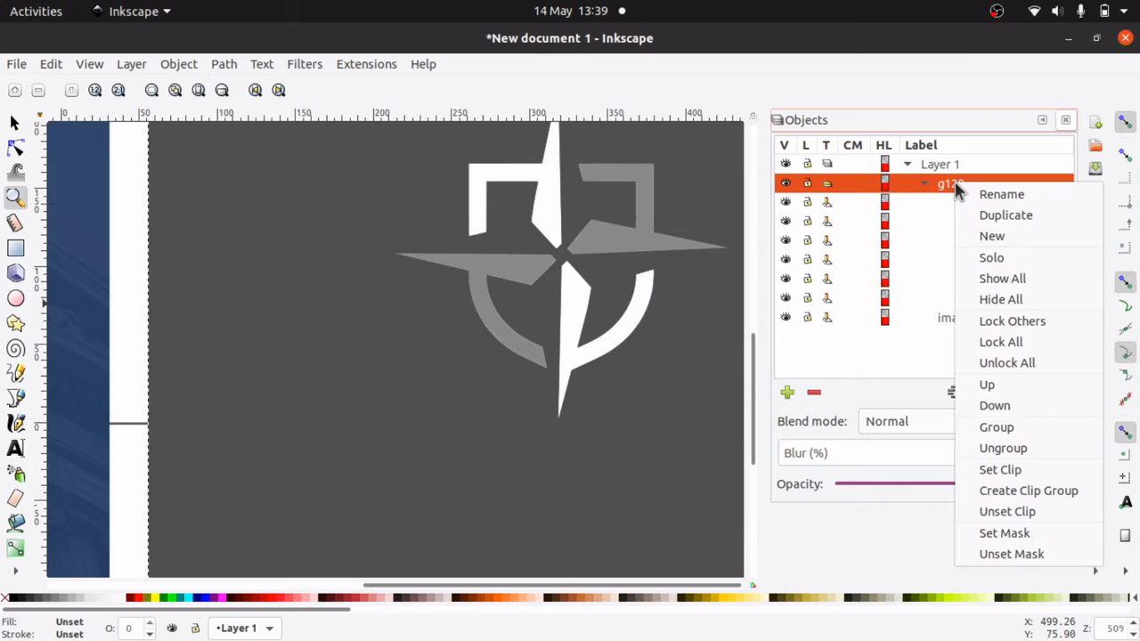
pyautogui.click(1014, 448)
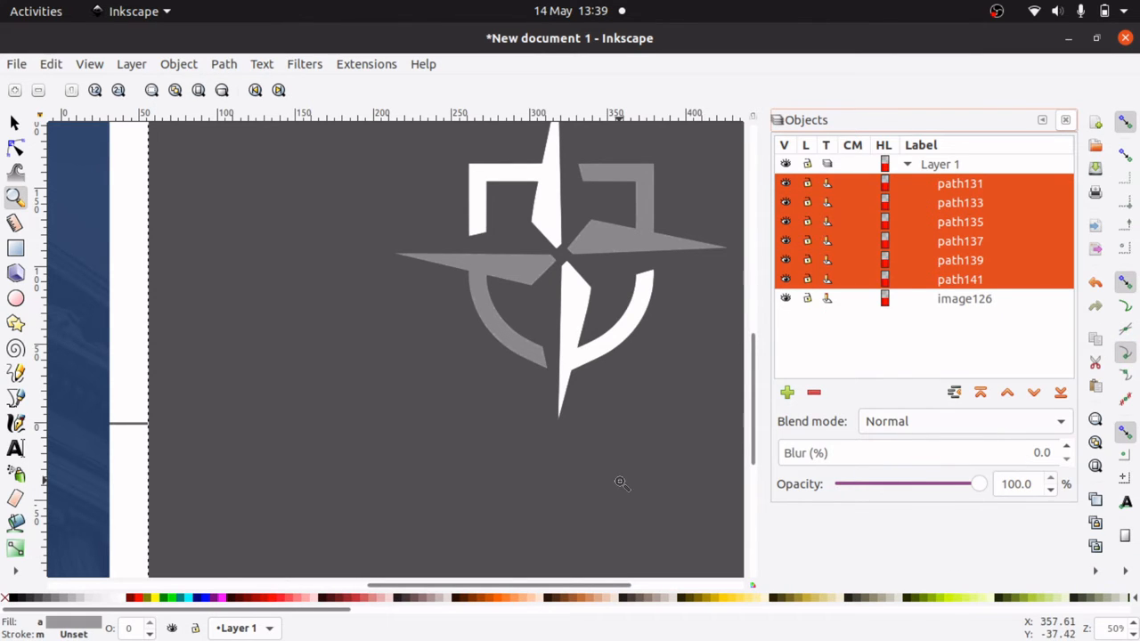
# Move the six ungrouped paths together to X about 69 mm, Y about -161 mm
pyautogui.scroll(-4, 620, 482)
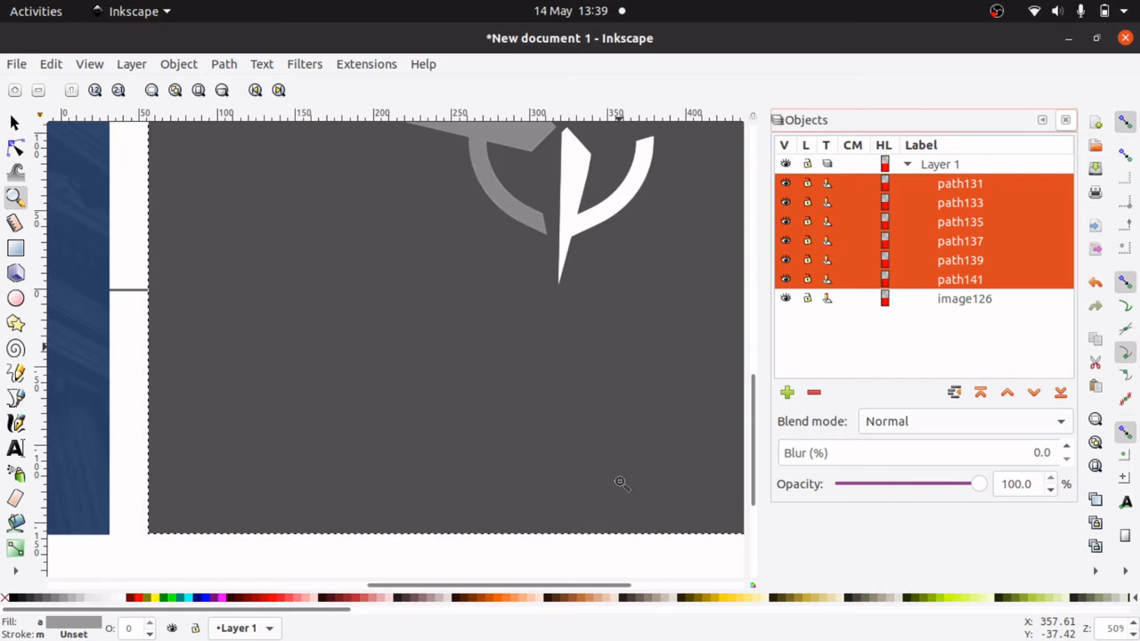
pyautogui.moveTo(751, 458); pyautogui.dragTo(753, 398)
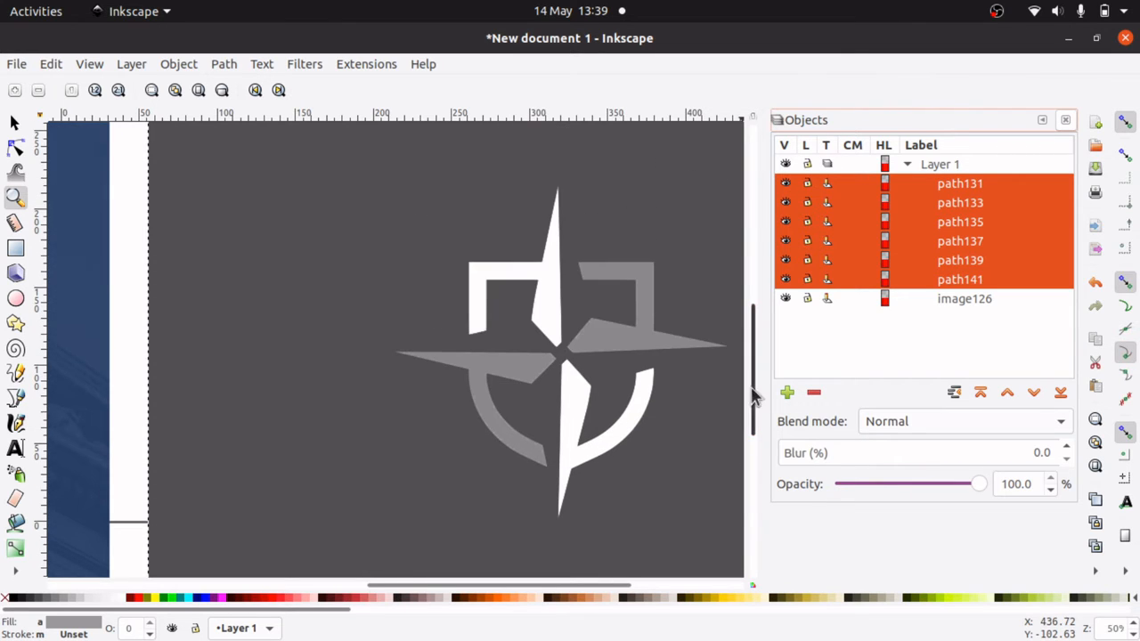
pyautogui.scroll(-5, 498, 375)
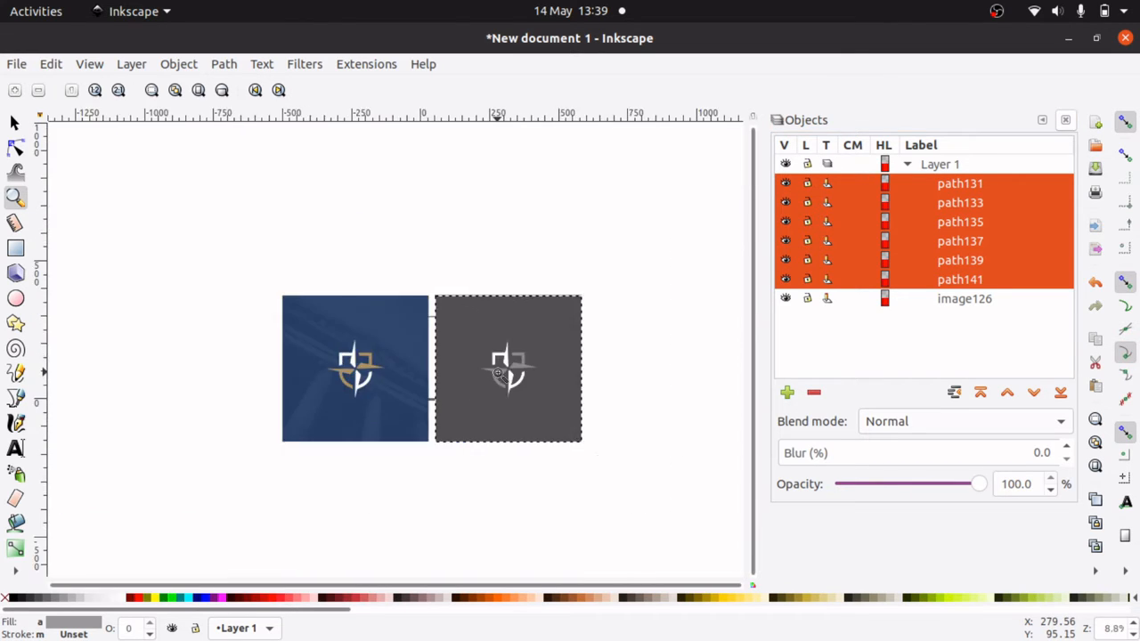
pyautogui.scroll(3, 532, 376)
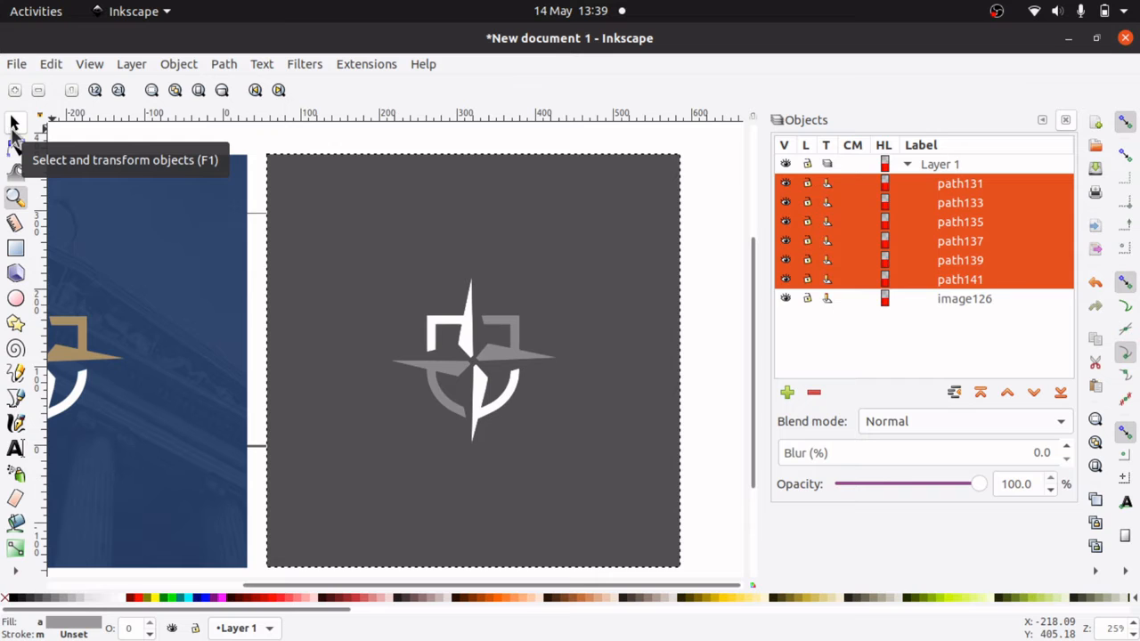
pyautogui.click(15, 124)
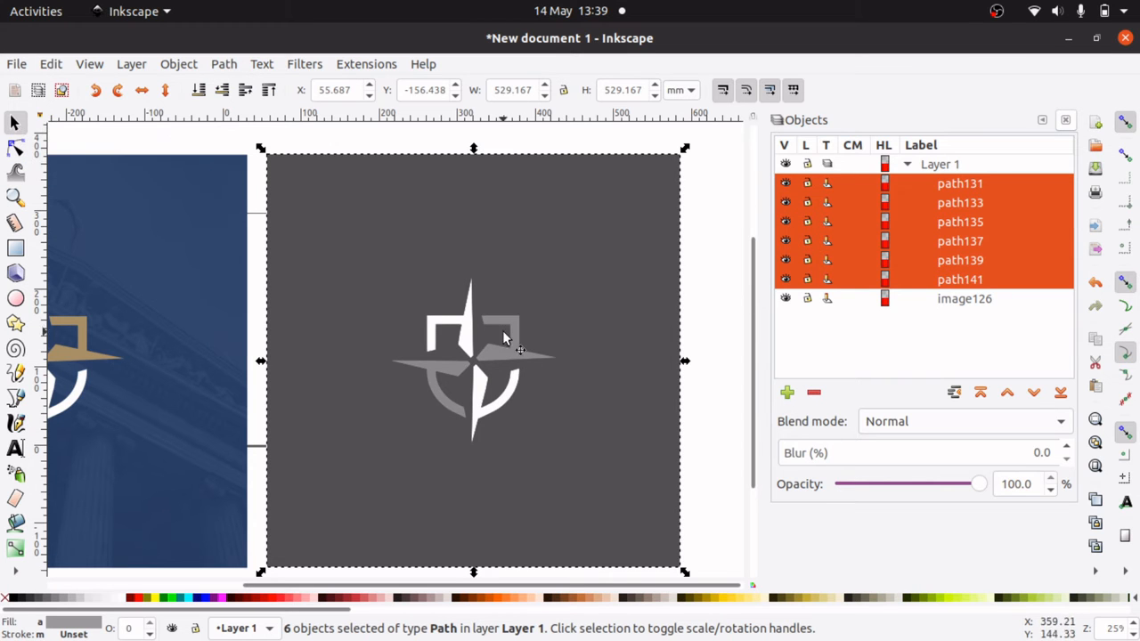
pyautogui.moveTo(520, 347)
pyautogui.mouseDown()
pyautogui.moveTo(692, 356)
pyautogui.moveTo(537, 354)
pyautogui.mouseUp()
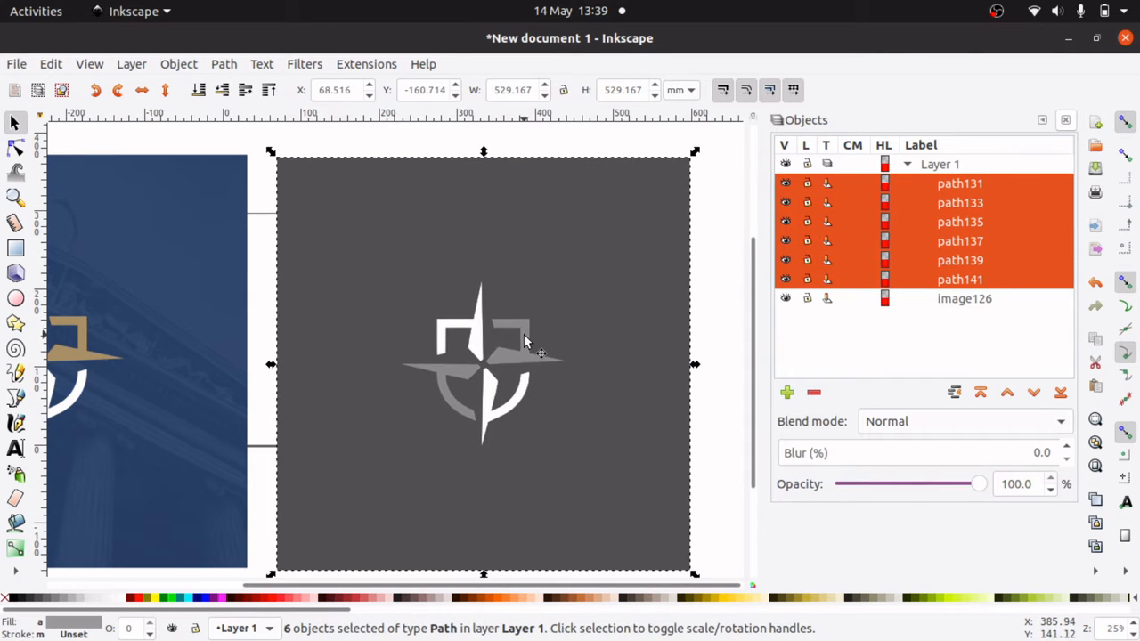
# Move only the topmost dark grey path131 off the stack to X about 583 mm, Y about 36 mm
pyautogui.click(727, 314)
pyautogui.click(464, 340)
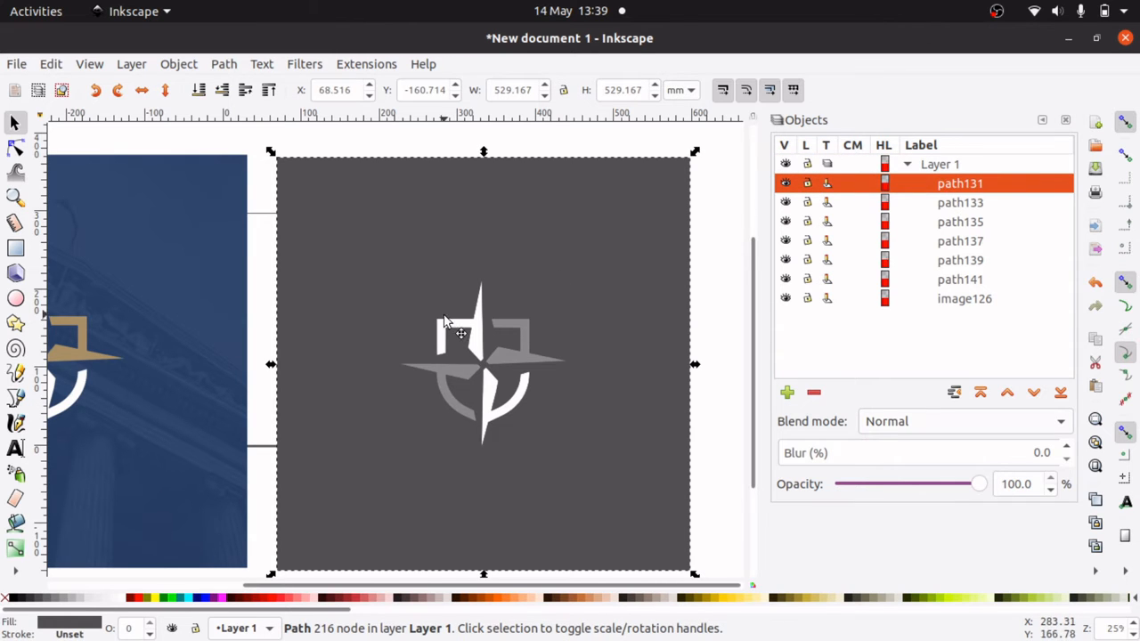
pyautogui.moveTo(453, 324); pyautogui.dragTo(729, 341)
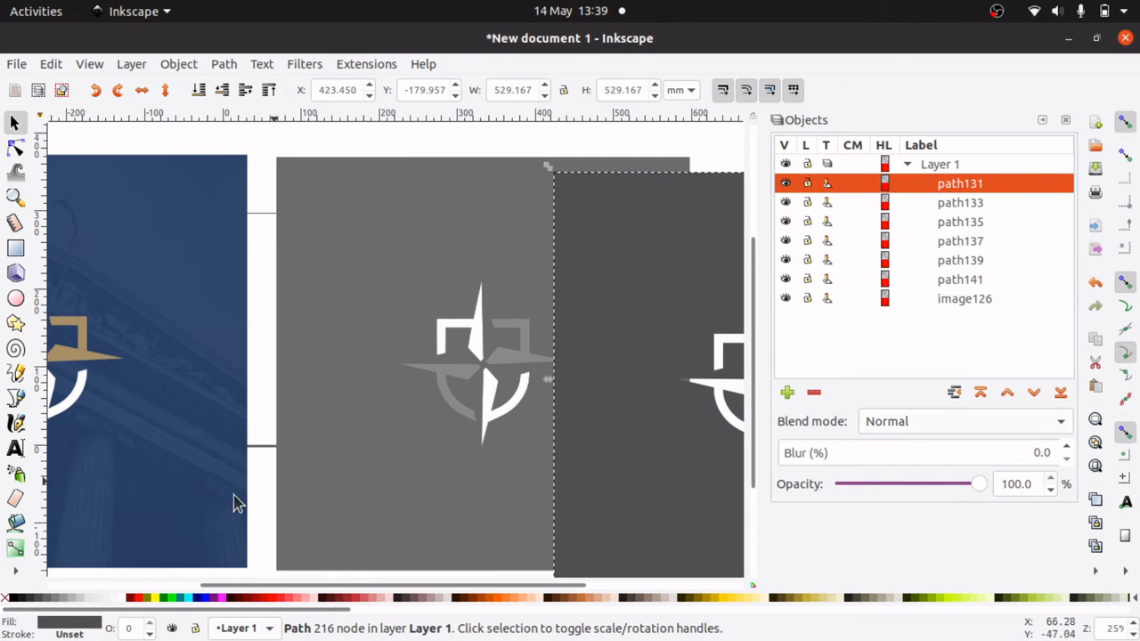
pyautogui.moveTo(289, 588); pyautogui.dragTo(515, 573)
pyautogui.moveTo(359, 437); pyautogui.dragTo(495, 312)
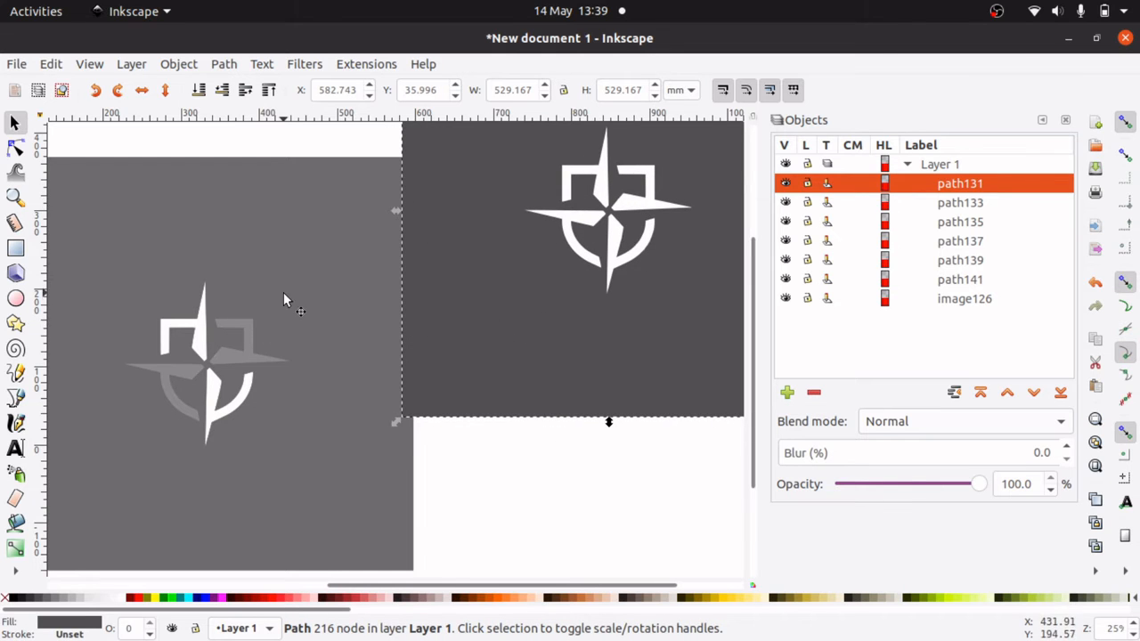
# Pull path133, path135, path137, path139 and path141 off the stack one after another to compare the traced layers
pyautogui.moveTo(284, 295); pyautogui.dragTo(677, 470)
pyautogui.moveTo(240, 297); pyautogui.dragTo(249, 512)
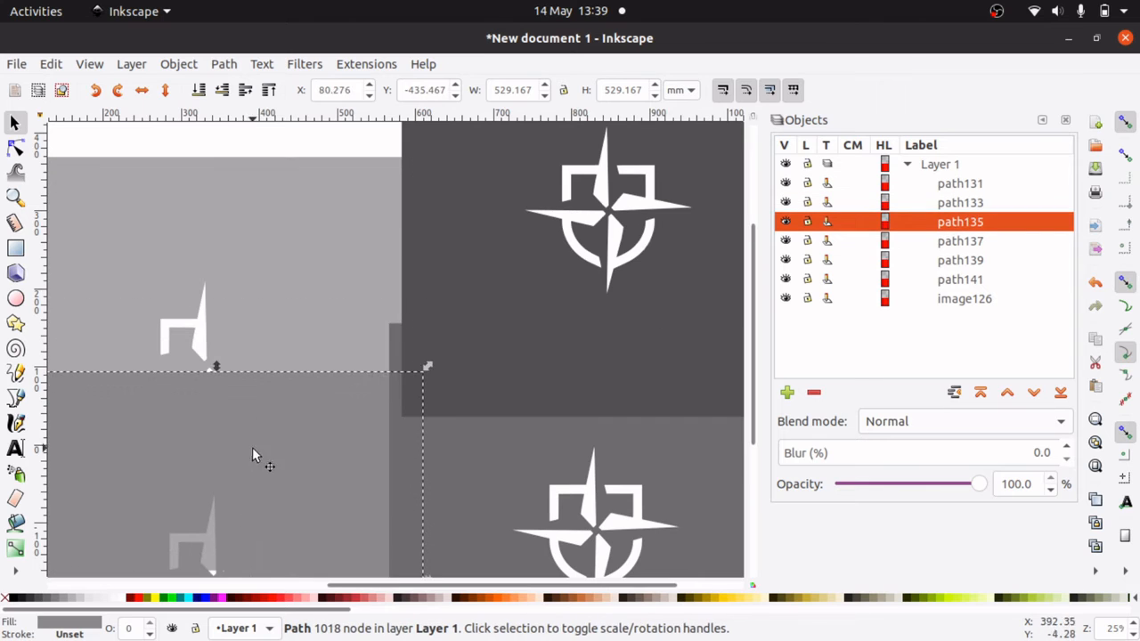
pyautogui.moveTo(285, 275); pyautogui.dragTo(267, 472)
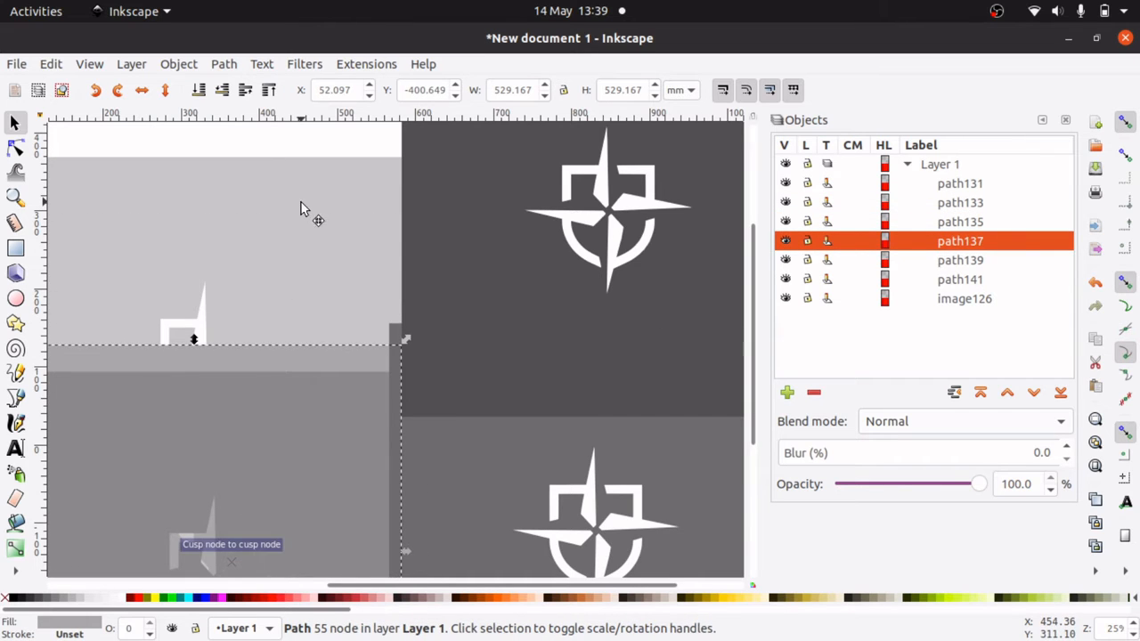
pyautogui.moveTo(301, 208); pyautogui.dragTo(241, 312)
pyautogui.moveTo(259, 210); pyautogui.dragTo(282, 186)
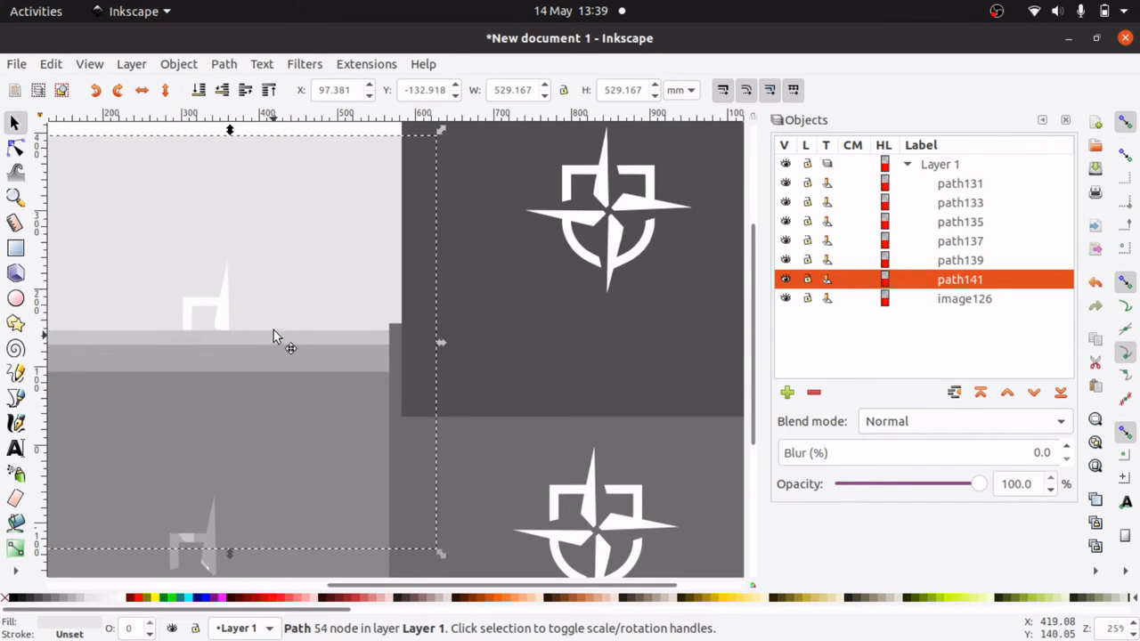
# Restack path139, path137 and path135 over path141, placing path135 at X about 90 mm, Y about -181 mm
pyautogui.moveTo(276, 332); pyautogui.dragTo(285, 170)
pyautogui.moveTo(261, 362); pyautogui.dragTo(270, 210)
pyautogui.moveTo(219, 458); pyautogui.dragTo(227, 255)
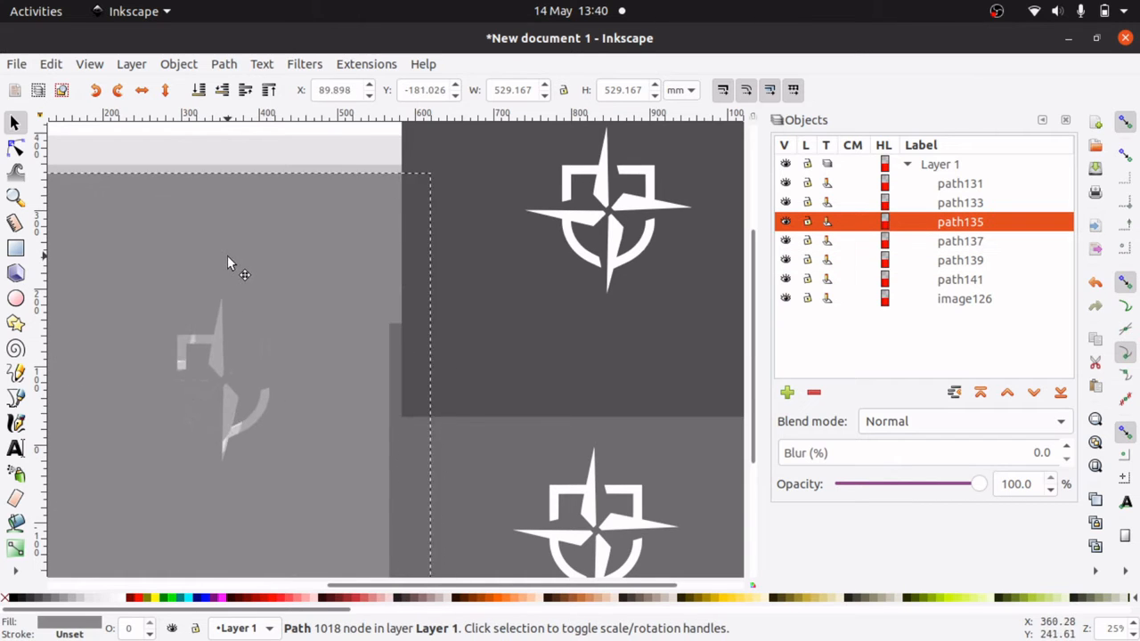
# Delete the four lighter grey layers path135, path137, path139 and path141, keeping path131, path133 and the image
pyautogui.press('Delete')
pyautogui.click(293, 302)
pyautogui.press('Delete')
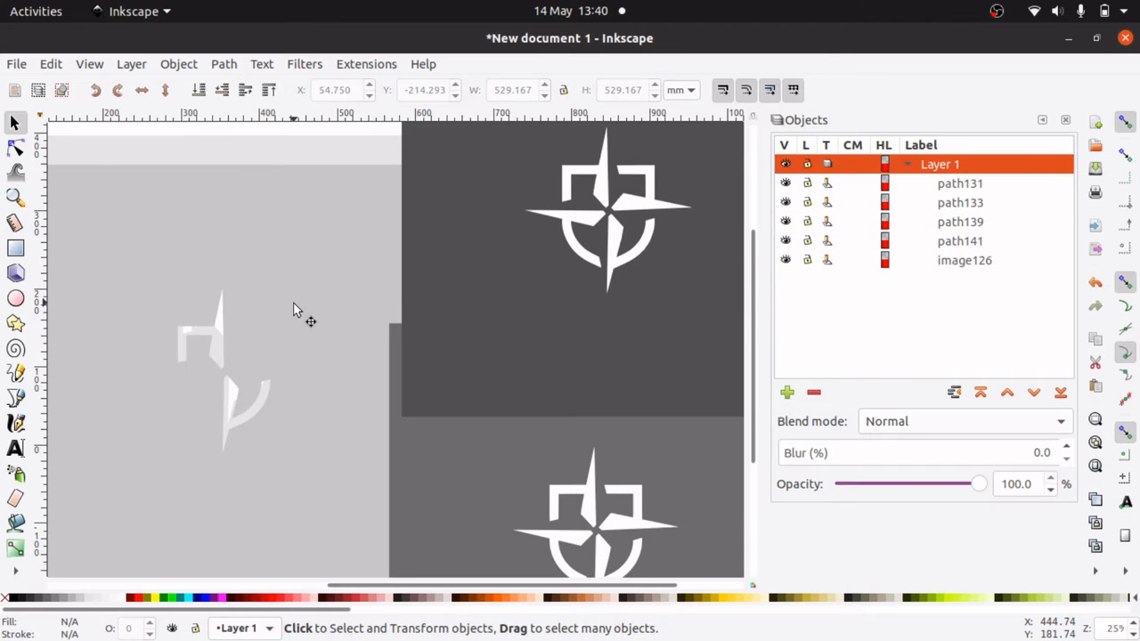
pyautogui.click(294, 305)
pyautogui.press('Delete')
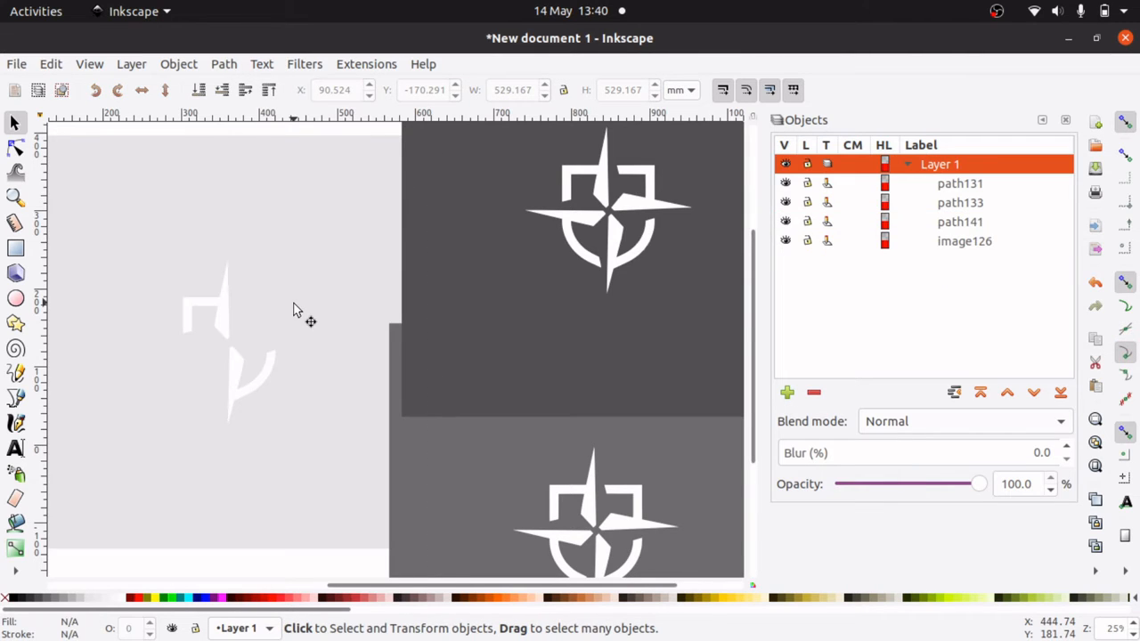
pyautogui.click(327, 332)
pyautogui.press('Delete')
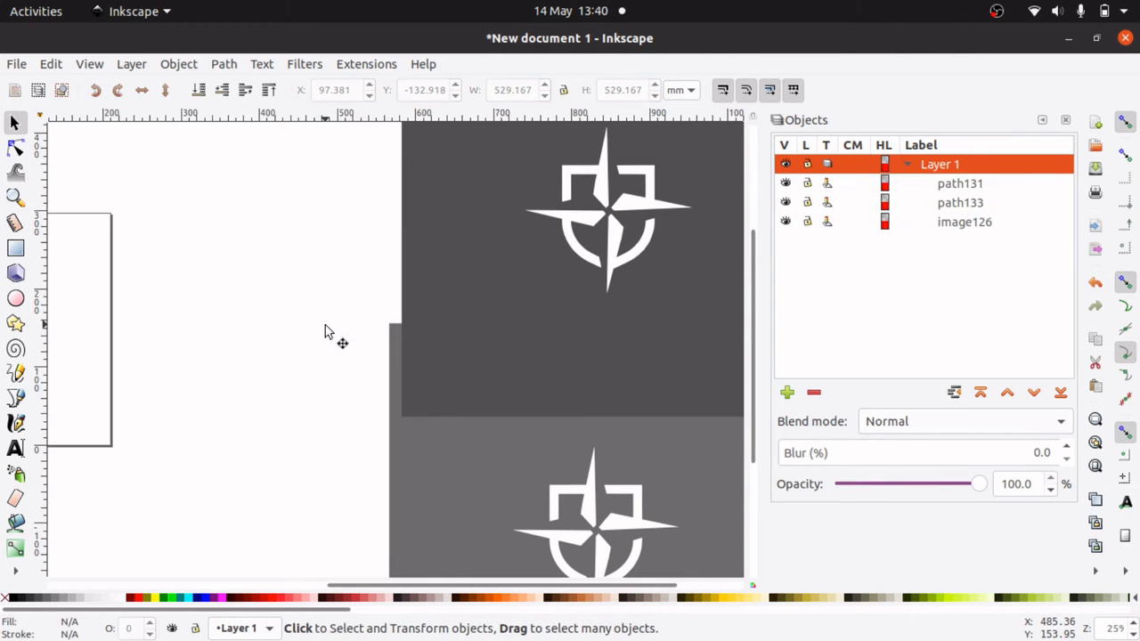
# Move path131 to X about 175 mm, Y about 33 mm and path133 to X about 542 mm, Y about -153 mm
pyautogui.moveTo(520, 264); pyautogui.dragTo(192, 276)
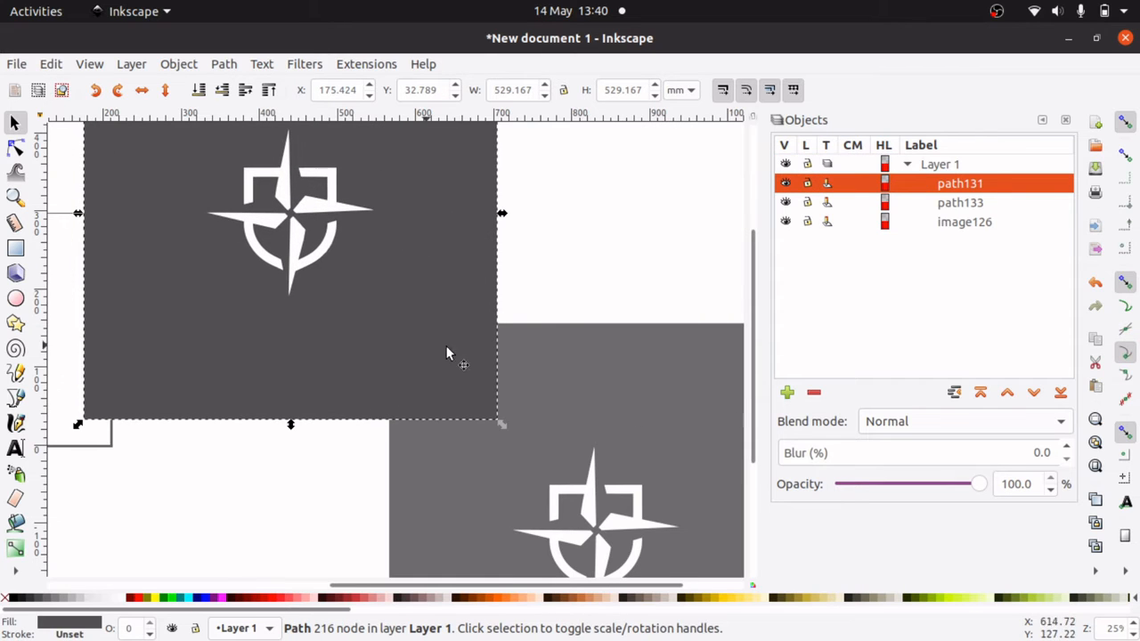
pyautogui.moveTo(618, 354); pyautogui.dragTo(595, 185)
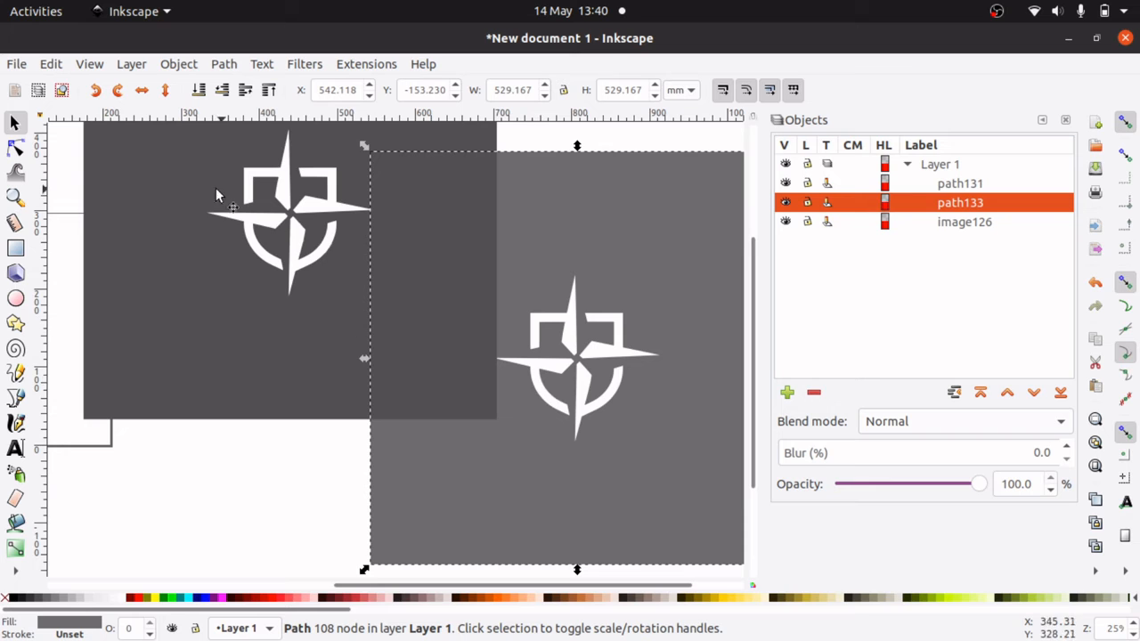
# Zoom in closely on the circular arc of path131's logo to examine how smooth its traced edges are
pyautogui.click(14, 196)
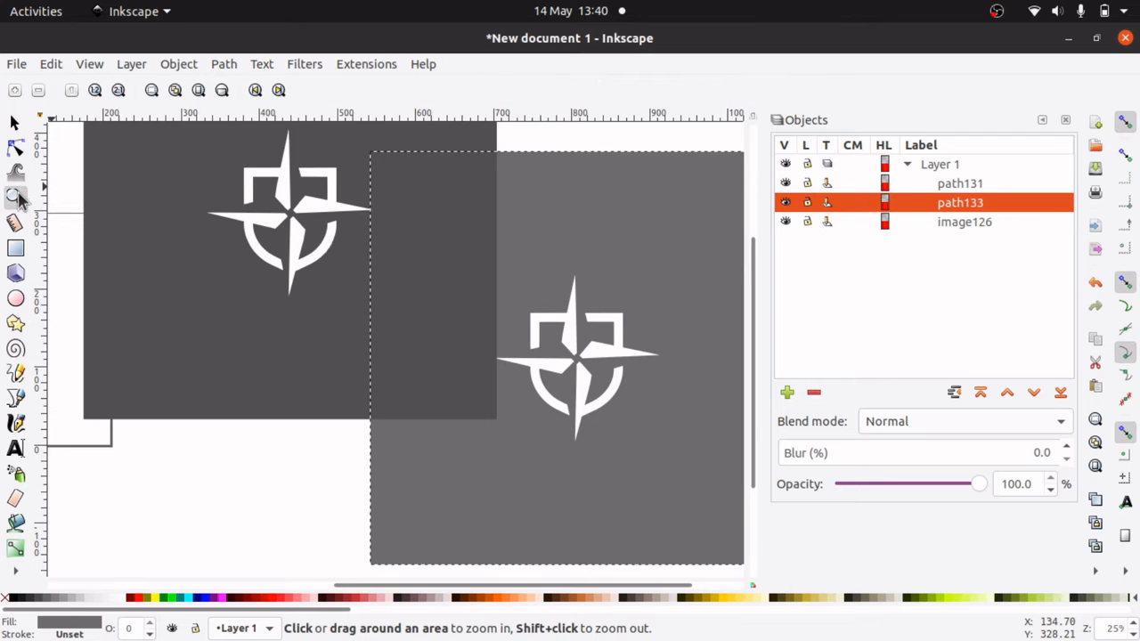
pyautogui.click(253, 252)
pyautogui.click(254, 252)
pyautogui.click(254, 252)
pyautogui.click(254, 252)
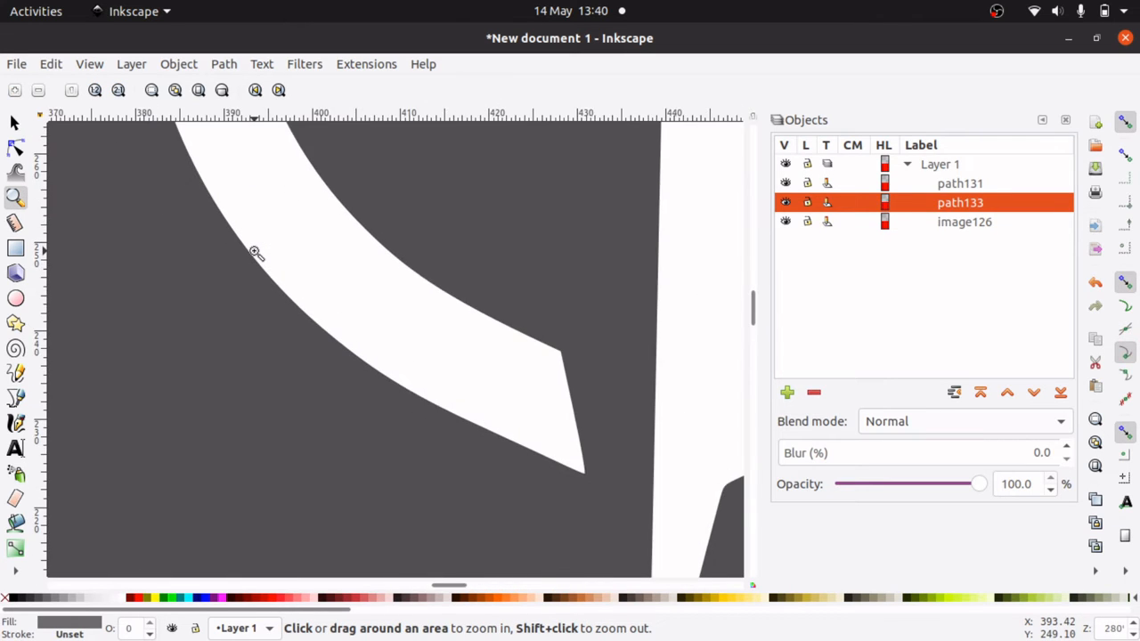
pyautogui.click(255, 253)
pyautogui.click(255, 253)
pyautogui.click(254, 253)
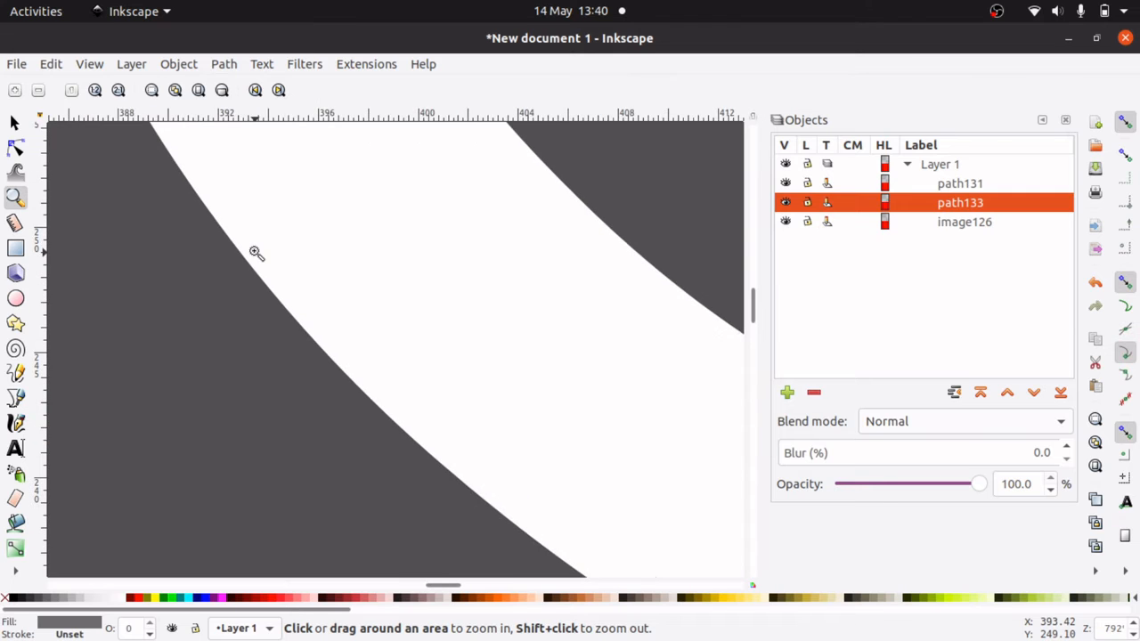
pyautogui.click(579, 204)
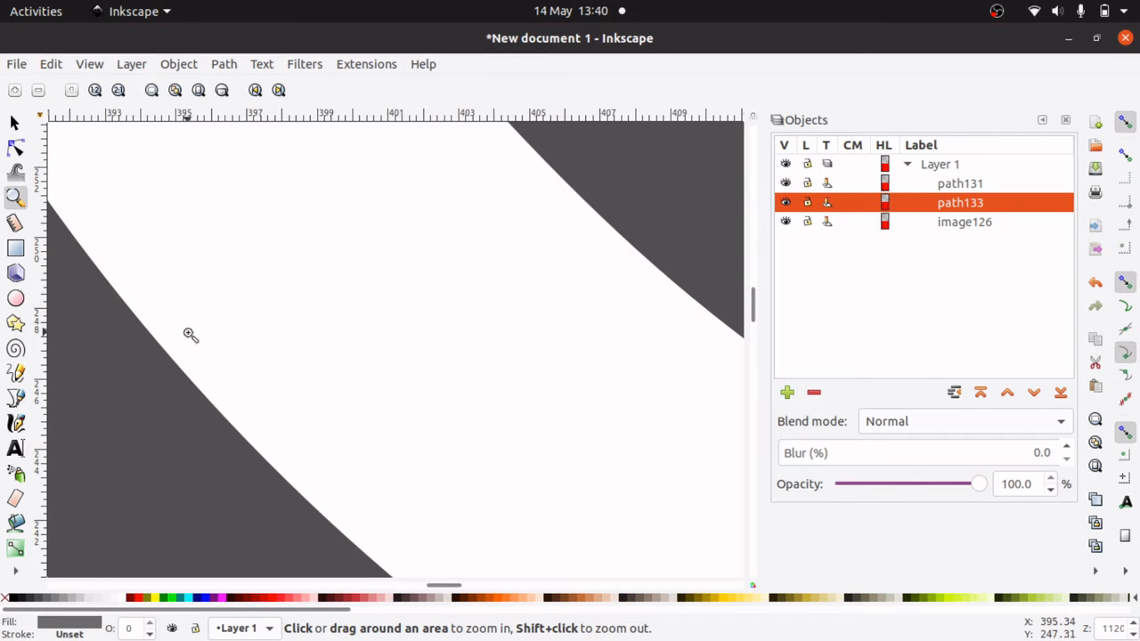
# Nudge path131 to X about 182 mm, Y about -3 mm to inspect the traced outline along the circular arc
pyautogui.click(14, 123)
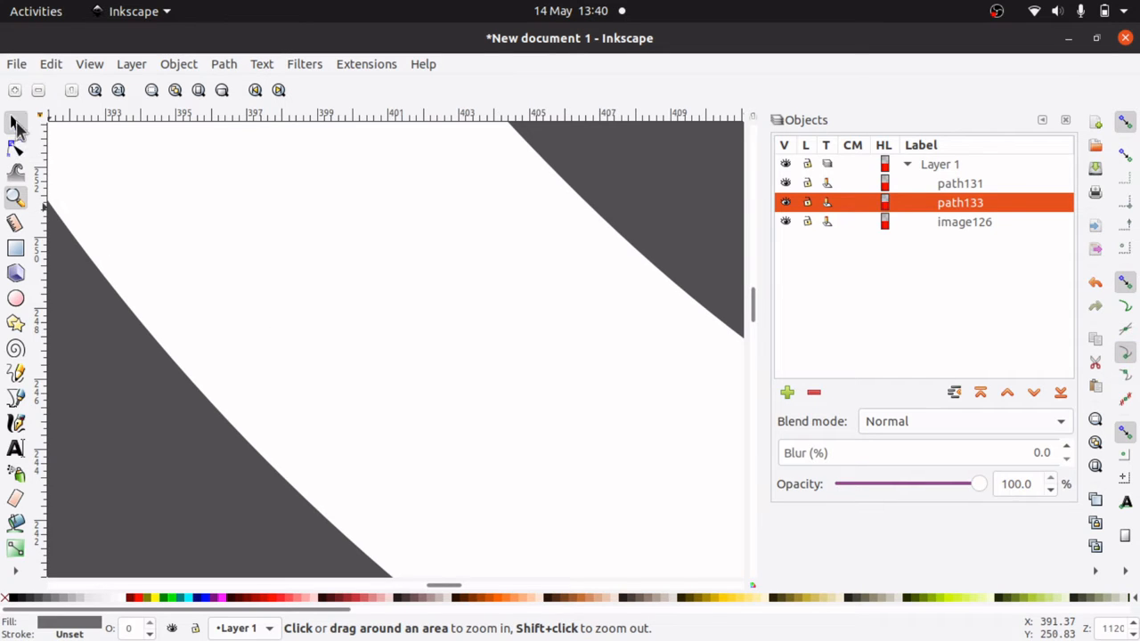
pyautogui.click(354, 236)
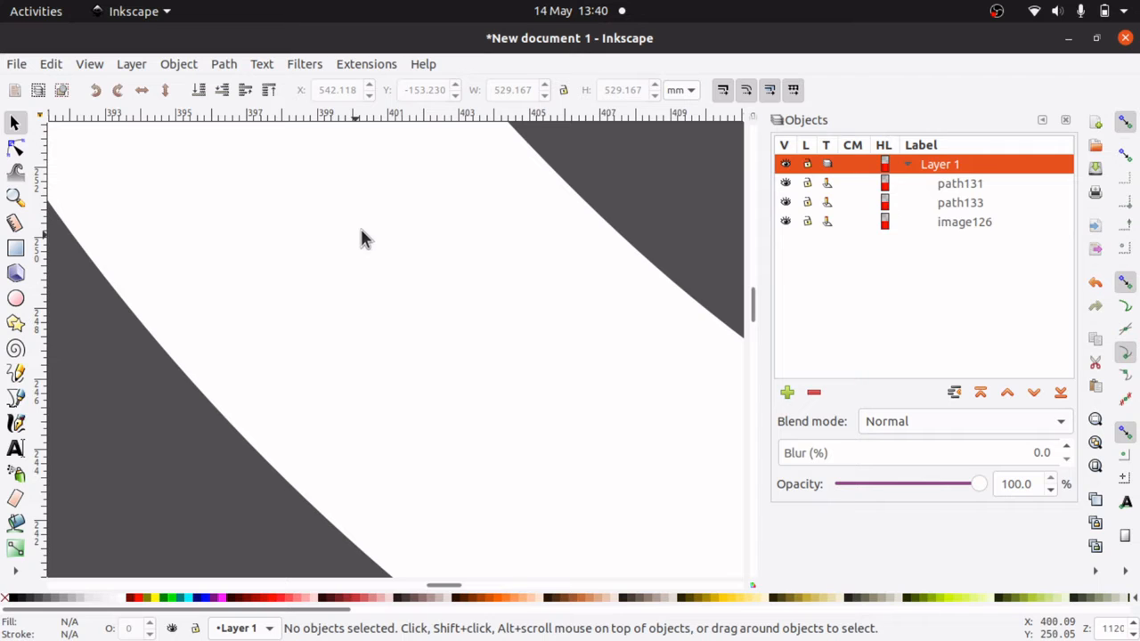
pyautogui.click(634, 201)
pyautogui.press('Down')
pyautogui.press('Down')
pyautogui.press('Down')
pyautogui.press('Down')
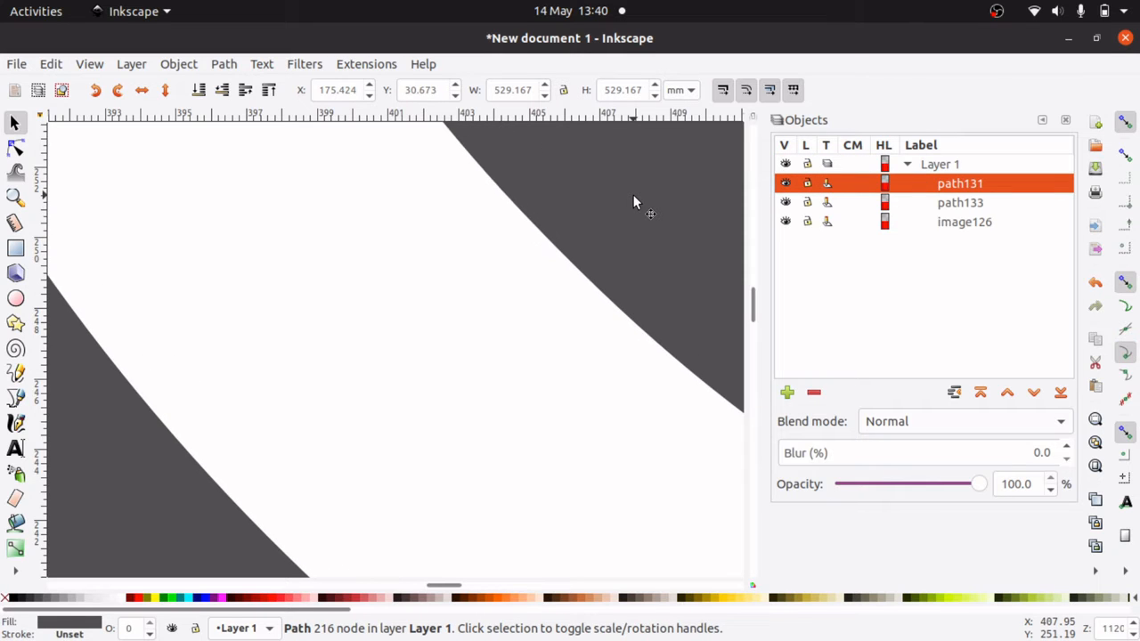
pyautogui.press('Down')
pyautogui.press('Down')
pyautogui.press('Down')
pyautogui.press('Down')
pyautogui.press('Right')
pyautogui.press('Right')
pyautogui.press('Right')
pyautogui.press('Right')
pyautogui.press('Right')
pyautogui.press('Right')
pyautogui.press('Right')
pyautogui.press('Right')
pyautogui.press('Right')
pyautogui.press('Right')
pyautogui.press('Right')
pyautogui.press('Right')
pyautogui.press('Down')
pyautogui.press('Down')
pyautogui.press('Down')
pyautogui.press('Down')
pyautogui.press('Down')
pyautogui.press('Down')
pyautogui.press('Down')
pyautogui.press('Down')
pyautogui.press('Down')
pyautogui.press('Down')
pyautogui.press('Down')
pyautogui.press('Down')
pyautogui.press('Down')
pyautogui.press('Down')
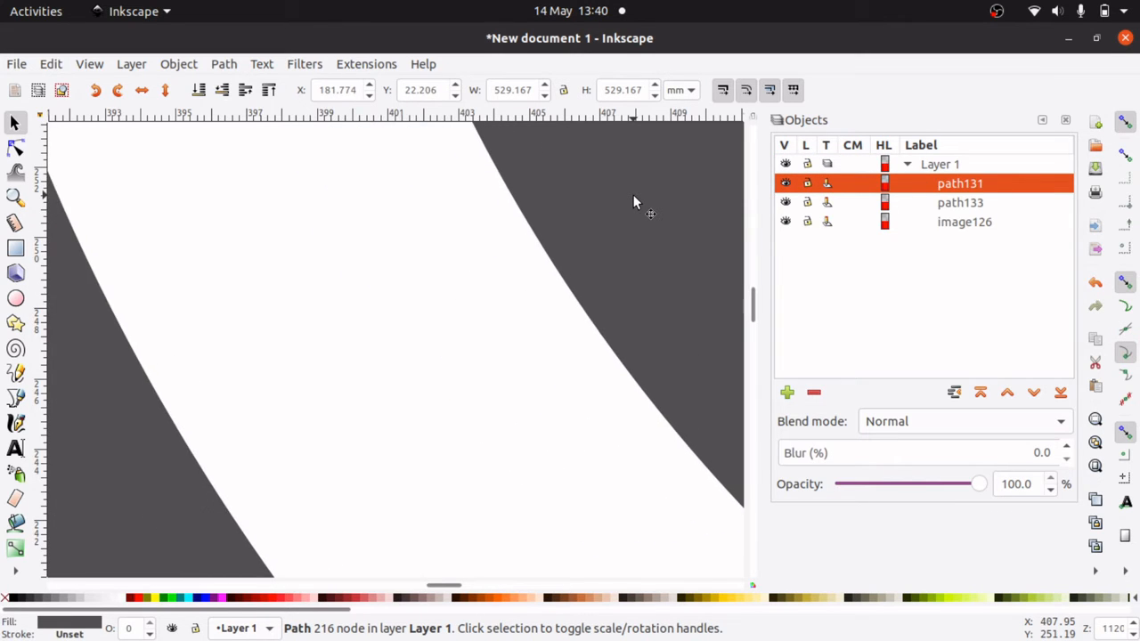
pyautogui.press('Down')
pyautogui.press('Down')
pyautogui.press('Down')
pyautogui.press('Down')
pyautogui.press('Down')
pyautogui.press('Down')
pyautogui.press('Down')
pyautogui.press('Down')
pyautogui.press('Down')
pyautogui.press('Down')
pyautogui.press('Down')
pyautogui.press('Down')
pyautogui.press('Down')
pyautogui.press('Down')
pyautogui.press('Down')
pyautogui.press('Down')
pyautogui.press('Down')
pyautogui.press('Down')
pyautogui.press('Down')
pyautogui.press('Down')
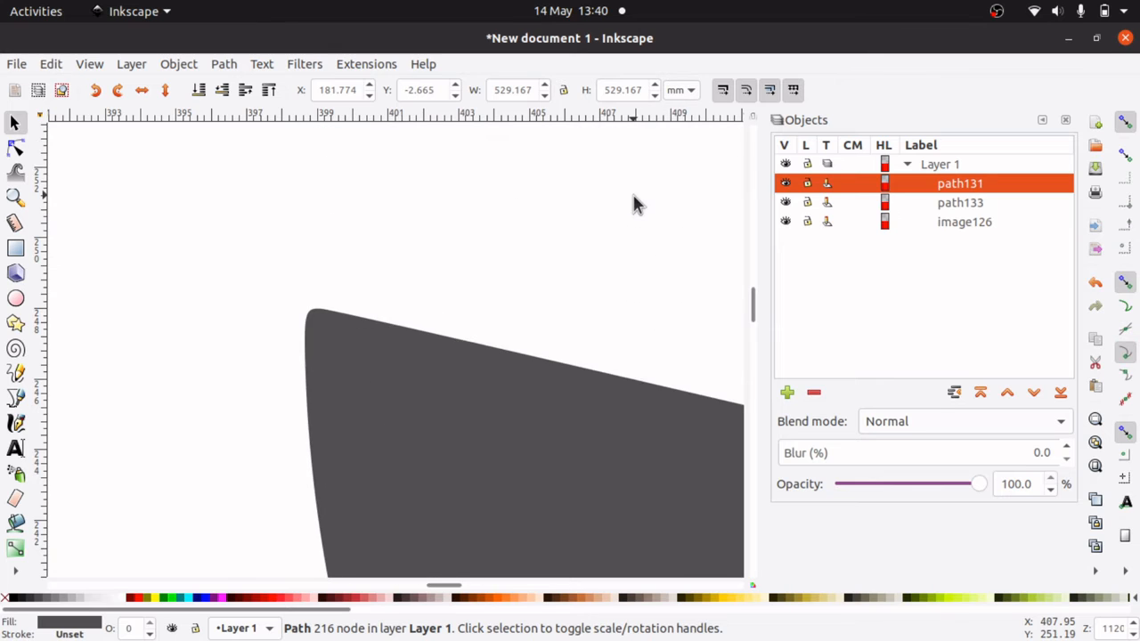
# Nudge path131 to X about 149 mm, Y about -2 mm to inspect the traced edges of the compass point
pyautogui.press('Left')
pyautogui.press('Left')
pyautogui.press('Left')
pyautogui.press('Left')
pyautogui.press('Left')
pyautogui.press('Left')
pyautogui.press('Left')
pyautogui.press('Left')
pyautogui.press('Left')
pyautogui.press('Left')
pyautogui.press('Left')
pyautogui.press('Left')
pyautogui.press('Left')
pyautogui.press('Left')
pyautogui.press('Left')
pyautogui.press('Left')
pyautogui.press('Left')
pyautogui.press('Left')
pyautogui.press('Left')
pyautogui.press('Left')
pyautogui.press('Up')
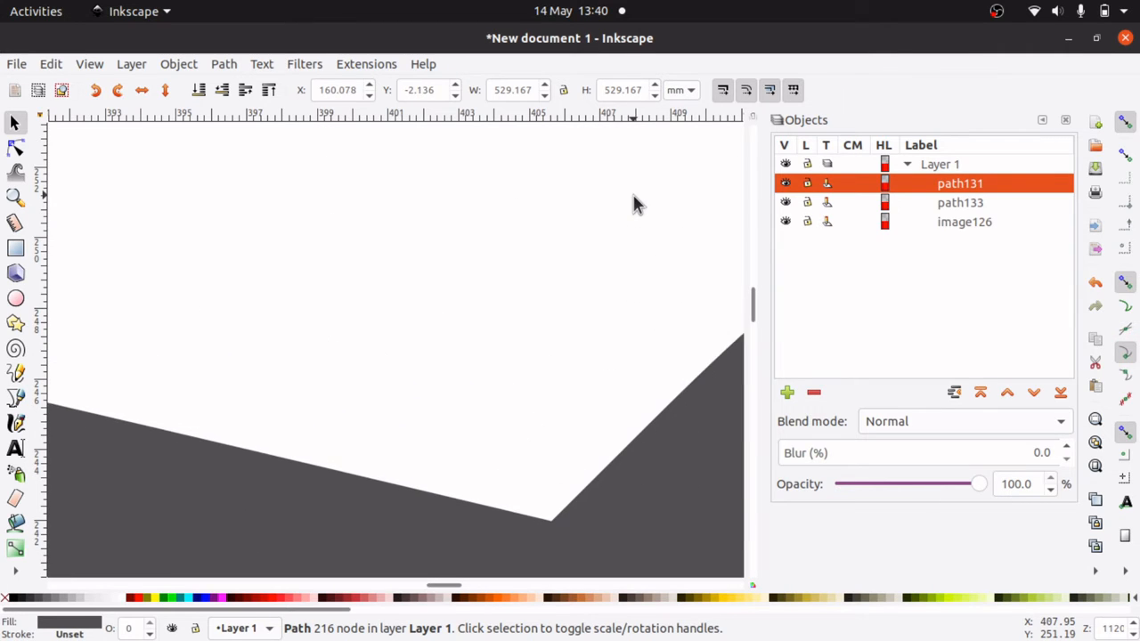
pyautogui.press('Left')
pyautogui.press('Left')
pyautogui.press('Left')
pyautogui.press('Left')
pyautogui.press('Left')
pyautogui.press('Left')
pyautogui.press('Left')
pyautogui.press('Left')
pyautogui.press('Left')
pyautogui.press('Left')
pyautogui.press('Left')
pyautogui.press('Left')
pyautogui.press('Left')
pyautogui.press('Left')
pyautogui.press('Left')
pyautogui.press('Left')
pyautogui.press('Left')
pyautogui.press('Left')
pyautogui.press('Left')
pyautogui.press('Left')
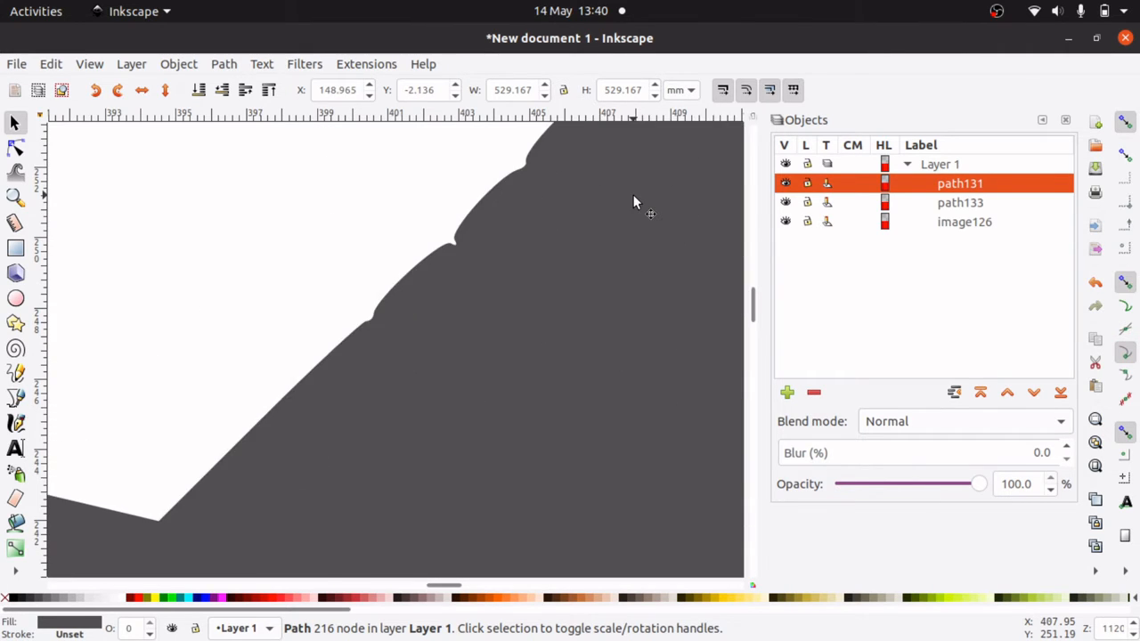
# Nudge path131 to X about 145 mm, Y about -17 mm to inspect the compass points' inner tips and rough diagonal edge
pyautogui.press('Down')
pyautogui.press('Down')
pyautogui.press('Down')
pyautogui.press('Down')
pyautogui.press('Down')
pyautogui.press('Down')
pyautogui.press('Down')
pyautogui.press('Down')
pyautogui.press('Down')
pyautogui.press('Down')
pyautogui.press('Left')
pyautogui.press('Left')
pyautogui.press('Left')
pyautogui.press('Left')
pyautogui.press('Left')
pyautogui.press('Left')
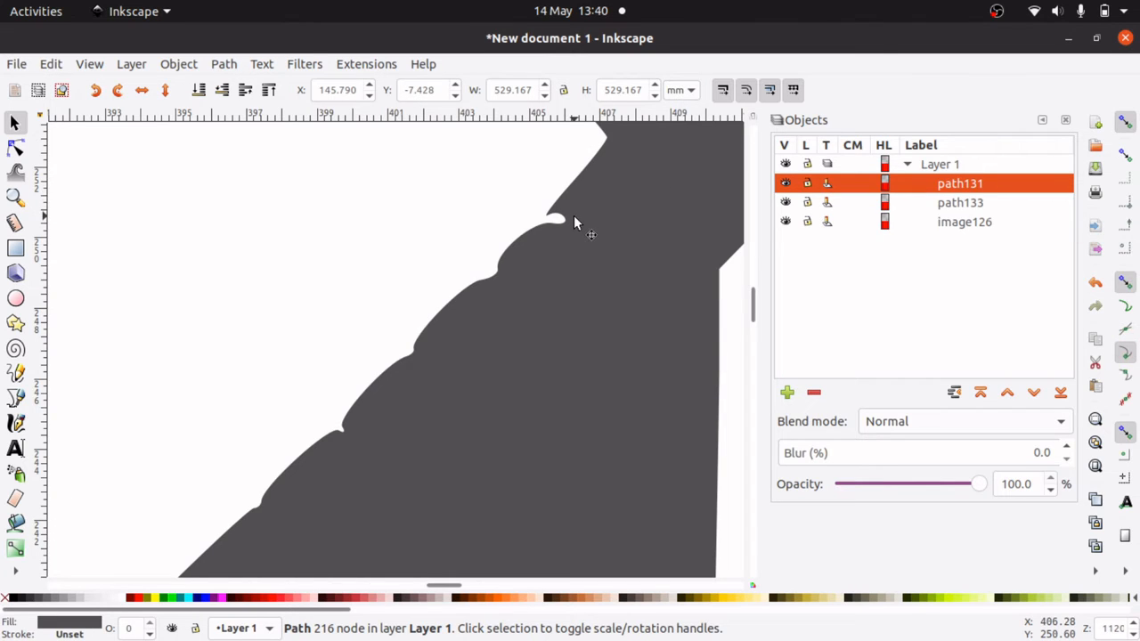
pyautogui.press('Down')
pyautogui.press('Down')
pyautogui.press('Down')
pyautogui.press('Down')
pyautogui.press('Down')
pyautogui.press('Down')
pyautogui.press('Down')
pyautogui.press('Down')
pyautogui.press('Down')
pyautogui.press('Down')
pyautogui.press('Down')
pyautogui.press('Down')
pyautogui.press('Down')
pyautogui.press('Down')
pyautogui.press('Down')
pyautogui.press('Down')
pyautogui.press('Down')
pyautogui.press('Down')
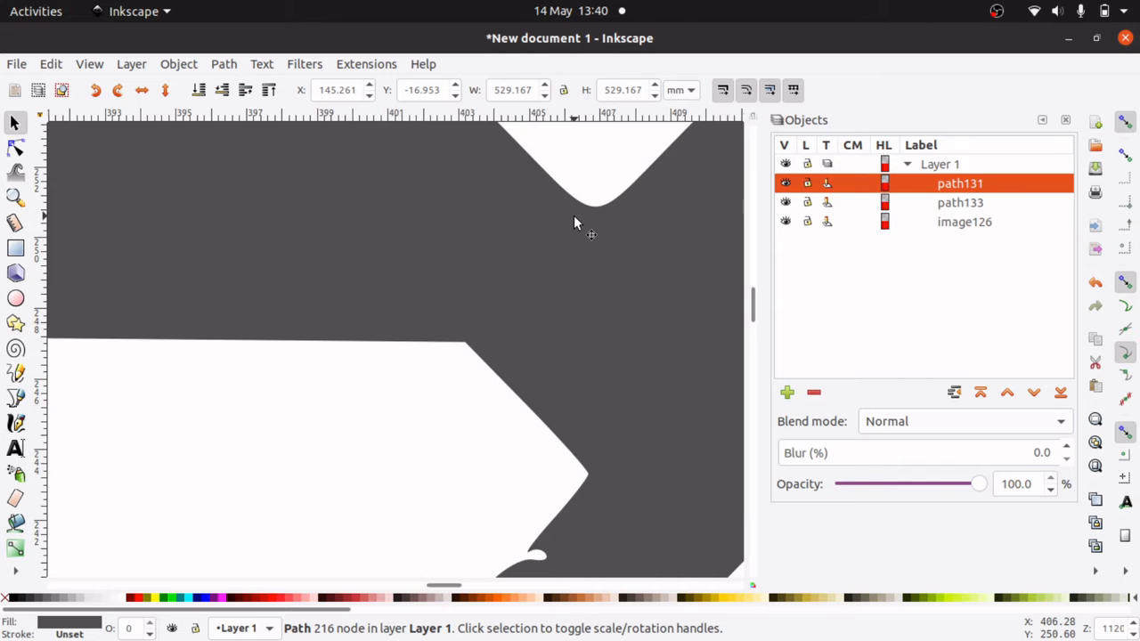
# Nudge path131 to X about 130 mm, Y about -10 mm to inspect the compass point's inner tip and long diagonal edge
pyautogui.press('Left')
pyautogui.press('Left')
pyautogui.press('Left')
pyautogui.press('Left')
pyautogui.press('Left')
pyautogui.press('Left')
pyautogui.press('Left')
pyautogui.press('Left')
pyautogui.press('Left')
pyautogui.press('Left')
pyautogui.press('Left')
pyautogui.press('Left')
pyautogui.press('Left')
pyautogui.press('Left')
pyautogui.press('Left')
pyautogui.press('Left')
pyautogui.press('Left')
pyautogui.press('Left')
pyautogui.press('Left')
pyautogui.press('Left')
pyautogui.press('Up')
pyautogui.press('Up')
pyautogui.press('Up')
pyautogui.press('Up')
pyautogui.press('Up')
pyautogui.press('Up')
pyautogui.press('Up')
pyautogui.press('Up')
pyautogui.press('Up')
pyautogui.press('Up')
pyautogui.press('Up')
pyautogui.press('Up')
pyautogui.press('Up')
pyautogui.press('Up')
pyautogui.press('Up')
pyautogui.press('Up')
pyautogui.press('Up')
pyautogui.press('Up')
pyautogui.press('Up')
pyautogui.press('Up')
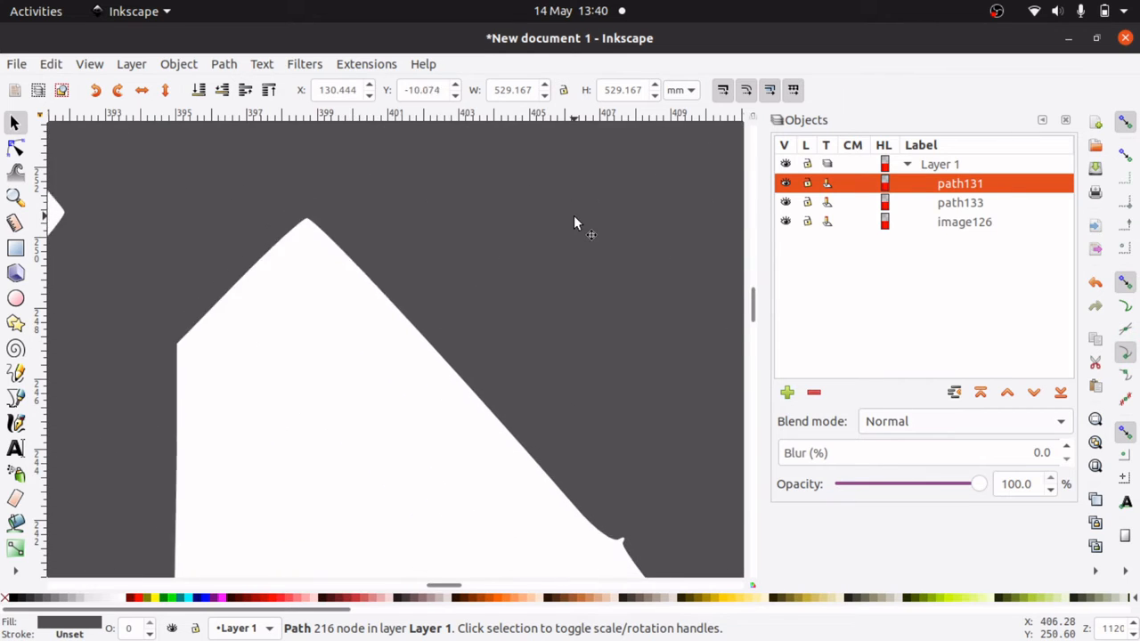
# Nudge path131 to X about 120 mm, Y about -1 mm to inspect the bumps along the compass point's diagonal edge
pyautogui.press('Left')
pyautogui.press('Left')
pyautogui.press('Left')
pyautogui.press('Left')
pyautogui.press('Left')
pyautogui.press('Left')
pyautogui.press('Left')
pyautogui.press('Left')
pyautogui.press('Left')
pyautogui.press('Left')
pyautogui.press('Left')
pyautogui.press('Left')
pyautogui.press('Left')
pyautogui.press('Left')
pyautogui.press('Left')
pyautogui.press('Left')
pyautogui.press('Left')
pyautogui.press('Left')
pyautogui.press('Left')
pyautogui.press('Up')
pyautogui.press('Up')
pyautogui.press('Up')
pyautogui.press('Up')
pyautogui.press('Up')
pyautogui.press('Up')
pyautogui.press('Up')
pyautogui.press('Up')
pyautogui.press('Up')
pyautogui.press('Up')
pyautogui.press('Up')
pyautogui.press('Up')
pyautogui.press('Up')
pyautogui.press('Up')
pyautogui.press('Up')
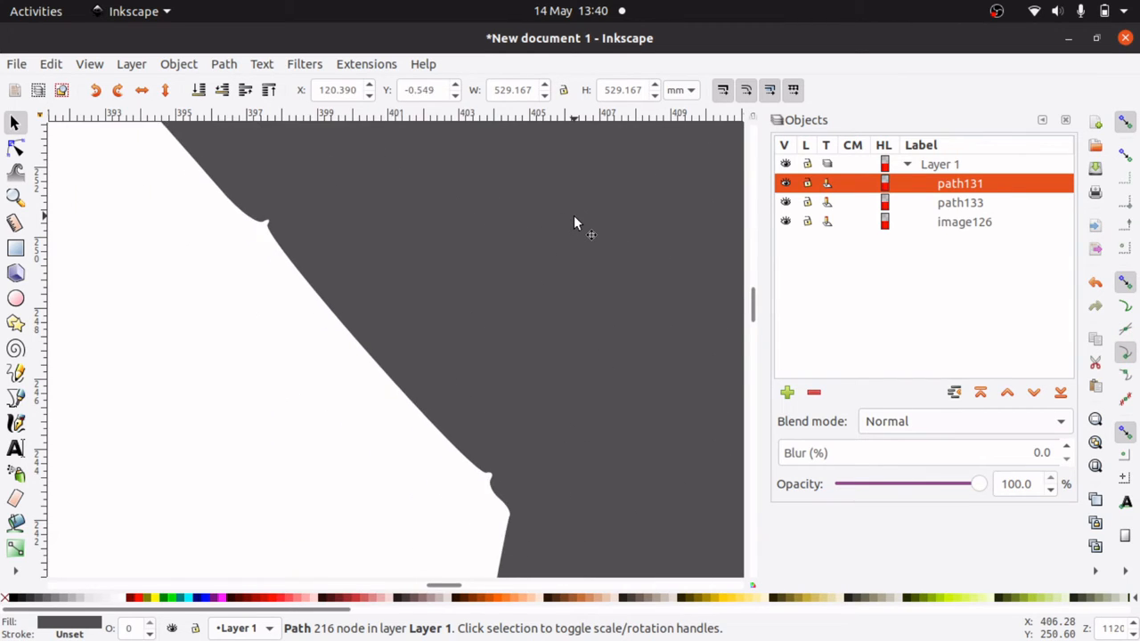
# Nudge path131 vertically to Y about 29 mm to inspect the straight edge running down the lower compass point
pyautogui.press('Up')
pyautogui.press('Up')
pyautogui.press('Up')
pyautogui.press('Up')
pyautogui.press('Up')
pyautogui.press('Up')
pyautogui.press('Up')
pyautogui.press('Up')
pyautogui.press('Up')
pyautogui.press('Up')
pyautogui.press('Up')
pyautogui.press('Up')
pyautogui.press('Up')
pyautogui.press('Up')
pyautogui.press('Up')
pyautogui.press('Up')
pyautogui.press('Up')
pyautogui.press('Up')
pyautogui.press('Up')
pyautogui.press('Up')
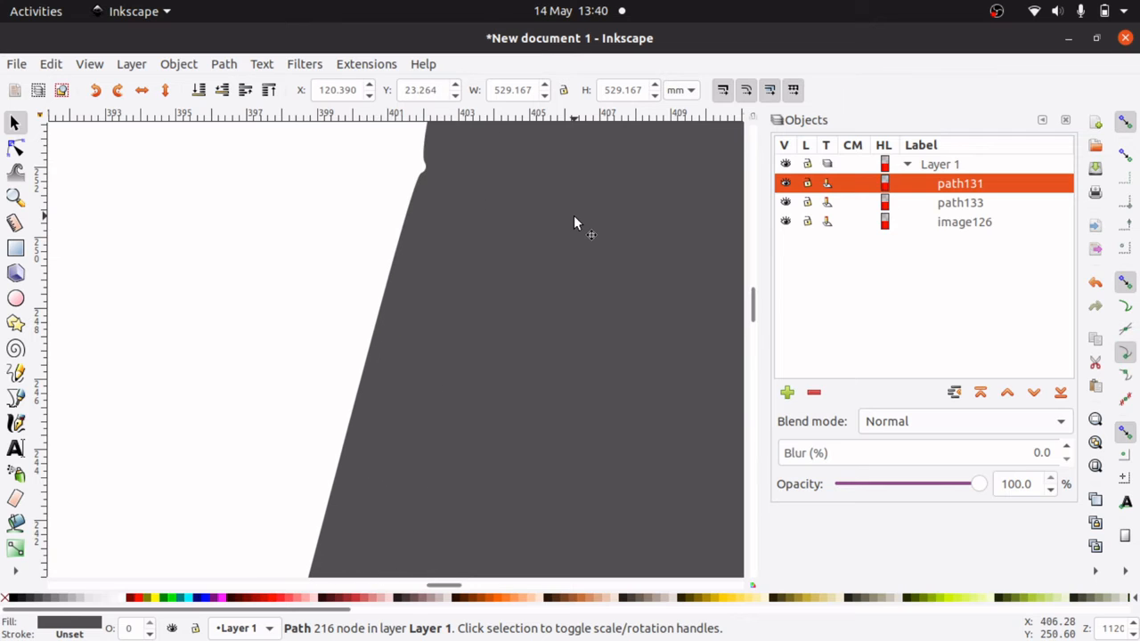
pyautogui.press('Up')
pyautogui.press('Up')
pyautogui.press('Up')
pyautogui.press('Up')
pyautogui.press('Up')
pyautogui.press('Up')
pyautogui.press('Up')
pyautogui.press('Up')
pyautogui.press('Up')
pyautogui.press('Up')
pyautogui.press('Up')
pyautogui.press('Up')
pyautogui.press('Up')
pyautogui.press('Up')
pyautogui.press('Up')
pyautogui.press('Up')
pyautogui.press('Up')
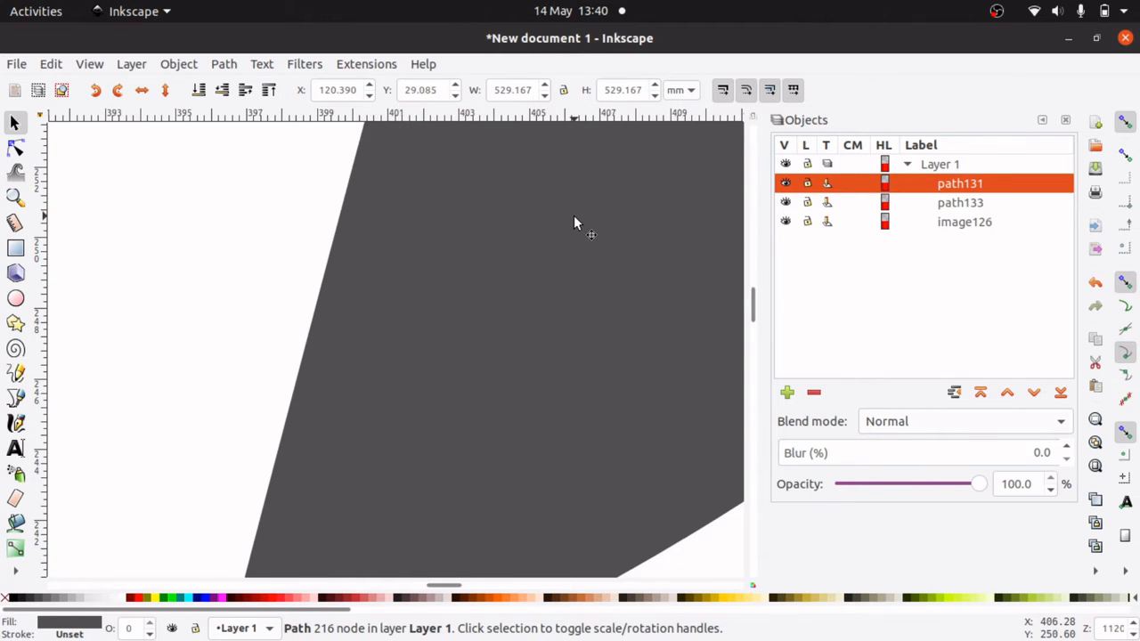
# Nudge path131 to X about 110 mm, Y about 35 mm to inspect the curved edge of the shield's arc
pyautogui.press('Left')
pyautogui.press('Left')
pyautogui.press('Left')
pyautogui.press('Left')
pyautogui.press('Left')
pyautogui.press('Left')
pyautogui.press('Left')
pyautogui.press('Left')
pyautogui.press('Left')
pyautogui.press('Left')
pyautogui.press('Left')
pyautogui.press('Left')
pyautogui.press('Left')
pyautogui.press('Left')
pyautogui.press('Left')
pyautogui.press('Left')
pyautogui.press('Left')
pyautogui.press('Left')
pyautogui.press('Left')
pyautogui.press('Left')
pyautogui.press('Left')
pyautogui.press('Left')
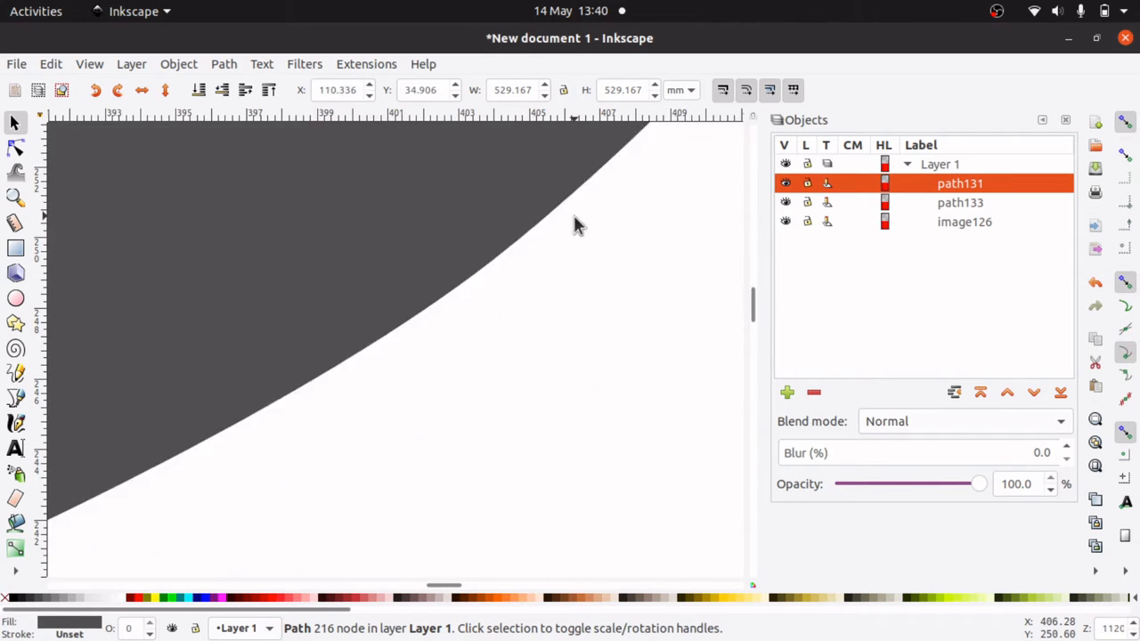
# Nudge path131 to X about 107 mm, Y about 23 mm to inspect the ragged section of the arc's inner edge
pyautogui.press('Down')
pyautogui.press('Down')
pyautogui.press('Down')
pyautogui.press('Down')
pyautogui.press('Down')
pyautogui.press('Down')
pyautogui.press('Down')
pyautogui.press('Down')
pyautogui.press('Down')
pyautogui.press('Down')
pyautogui.press('Down')
pyautogui.press('Down')
pyautogui.press('Down')
pyautogui.press('Down')
pyautogui.press('Down')
pyautogui.press('Down')
pyautogui.press('Down')
pyautogui.press('Down')
pyautogui.press('Down')
pyautogui.press('Down')
pyautogui.press('Left')
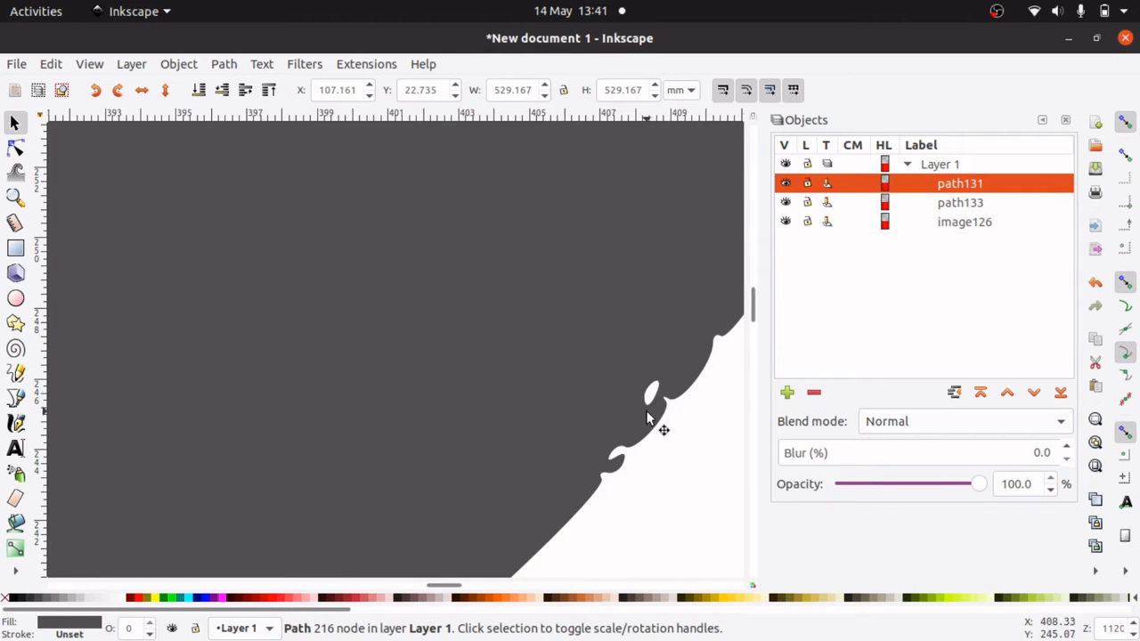
# Move path131 to X about -40 mm, Y about -38 mm, next to the blue logo image, and show its nodes for editing
pyautogui.click(15, 200)
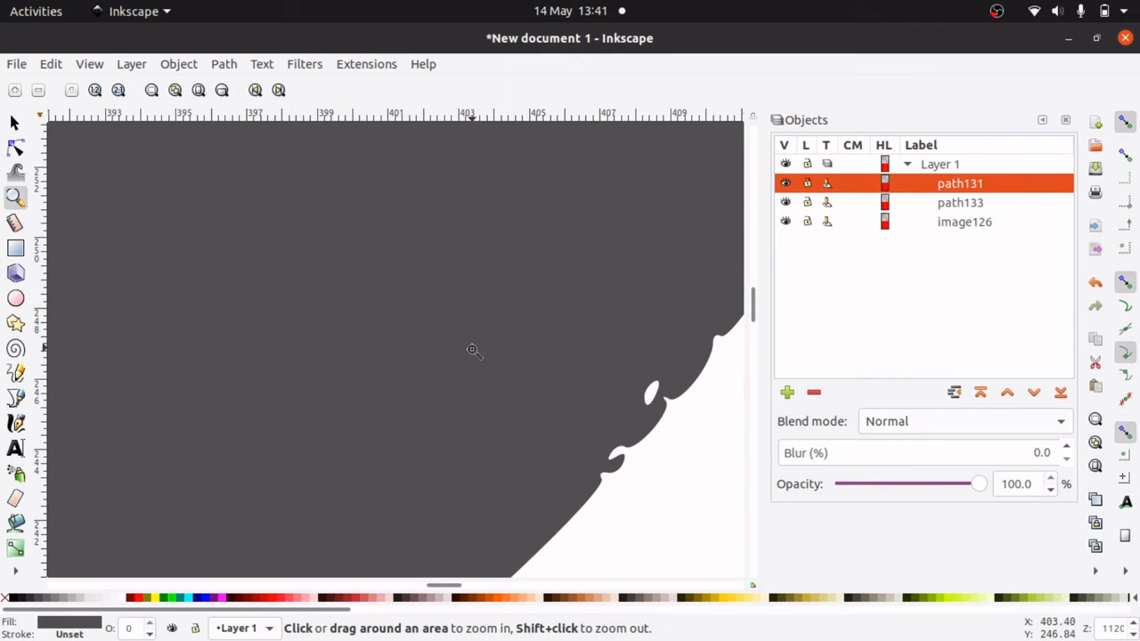
pyautogui.scroll(-8, 477, 338)
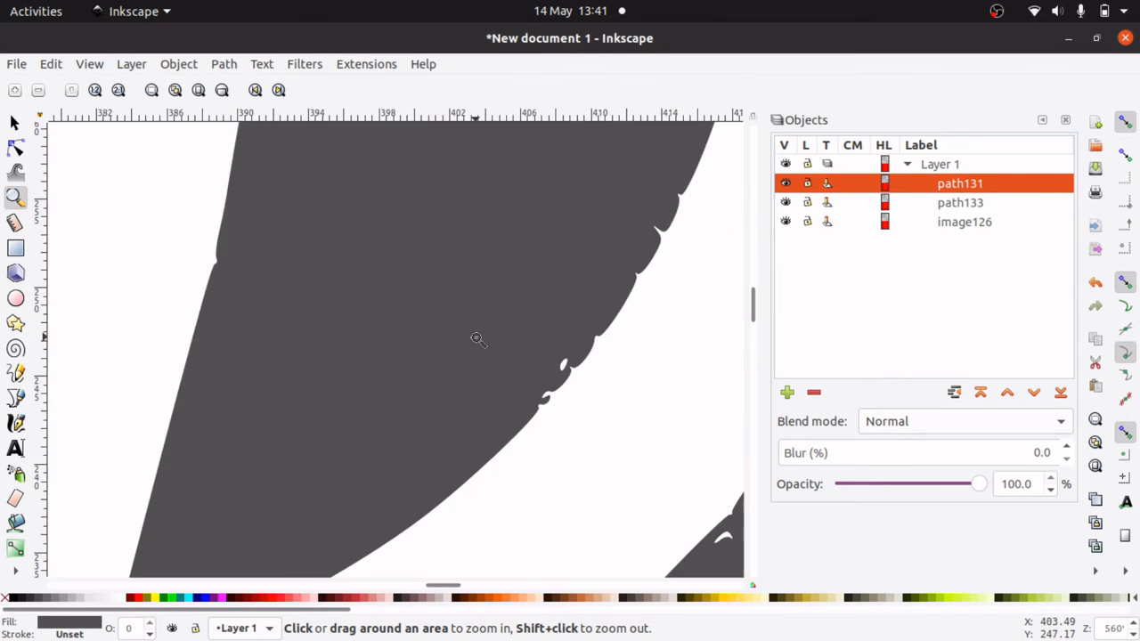
pyautogui.scroll(-3, 476, 338)
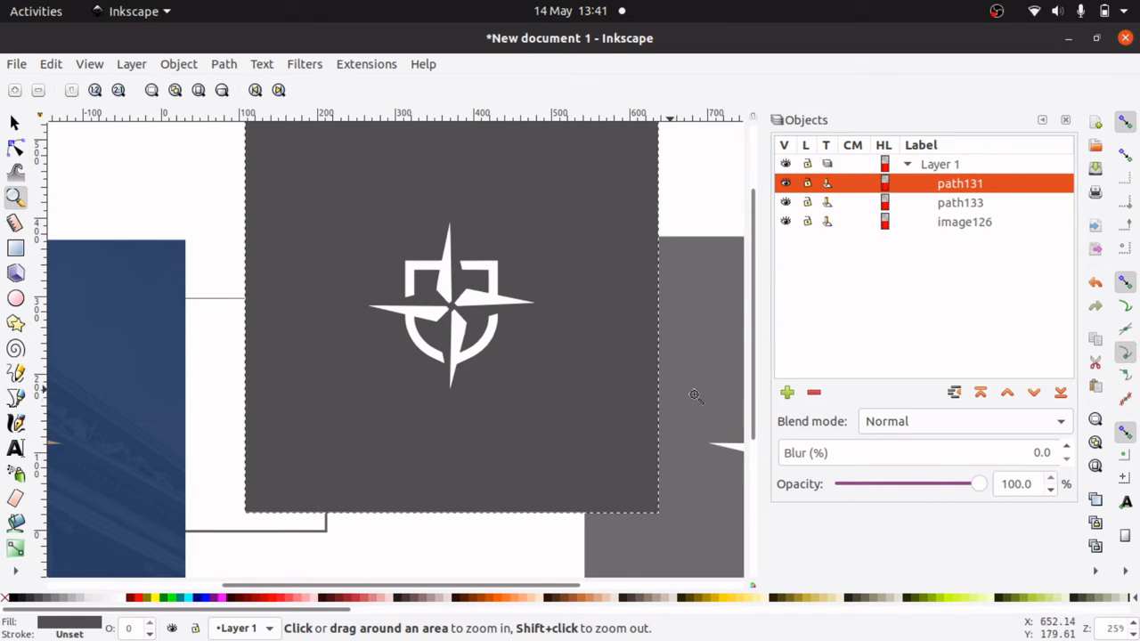
pyautogui.click(16, 125)
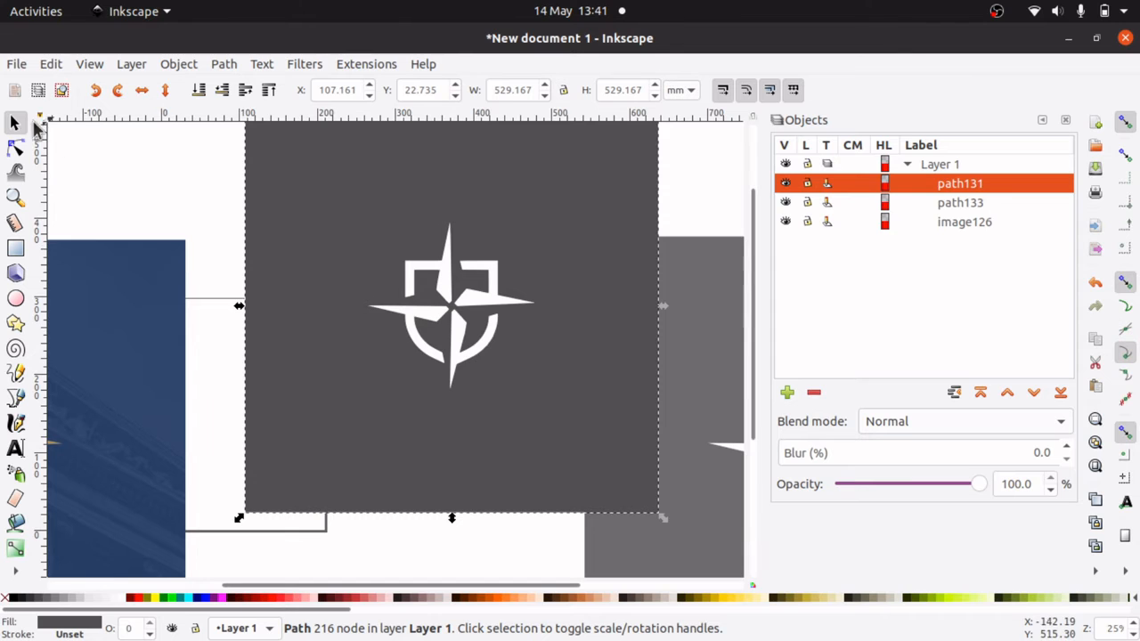
pyautogui.moveTo(331, 203); pyautogui.dragTo(444, 204)
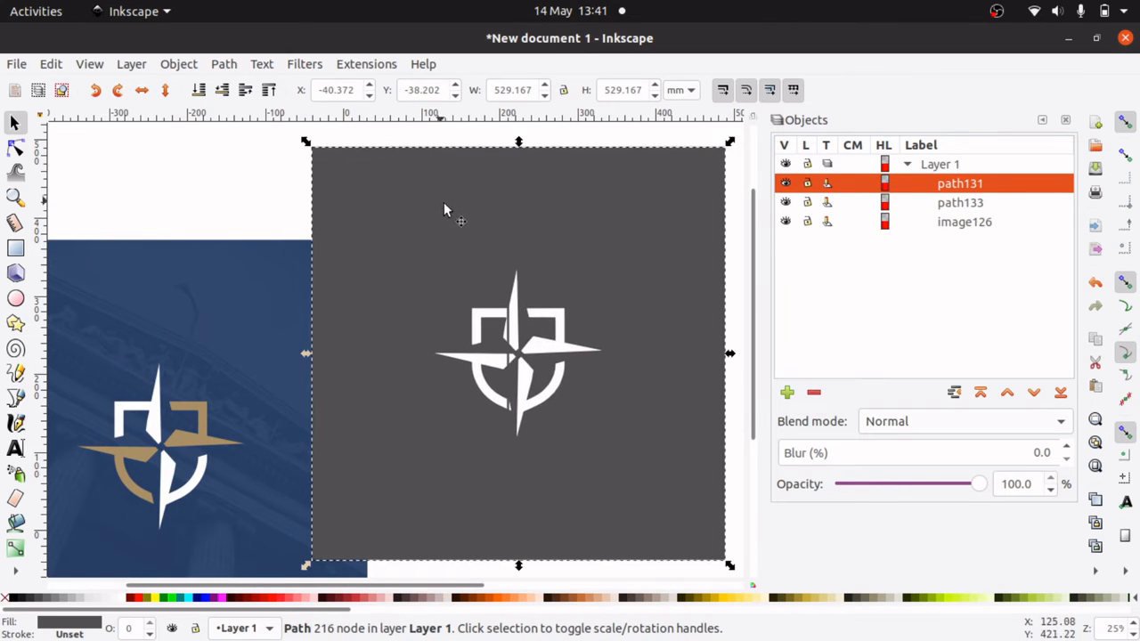
pyautogui.press('n')
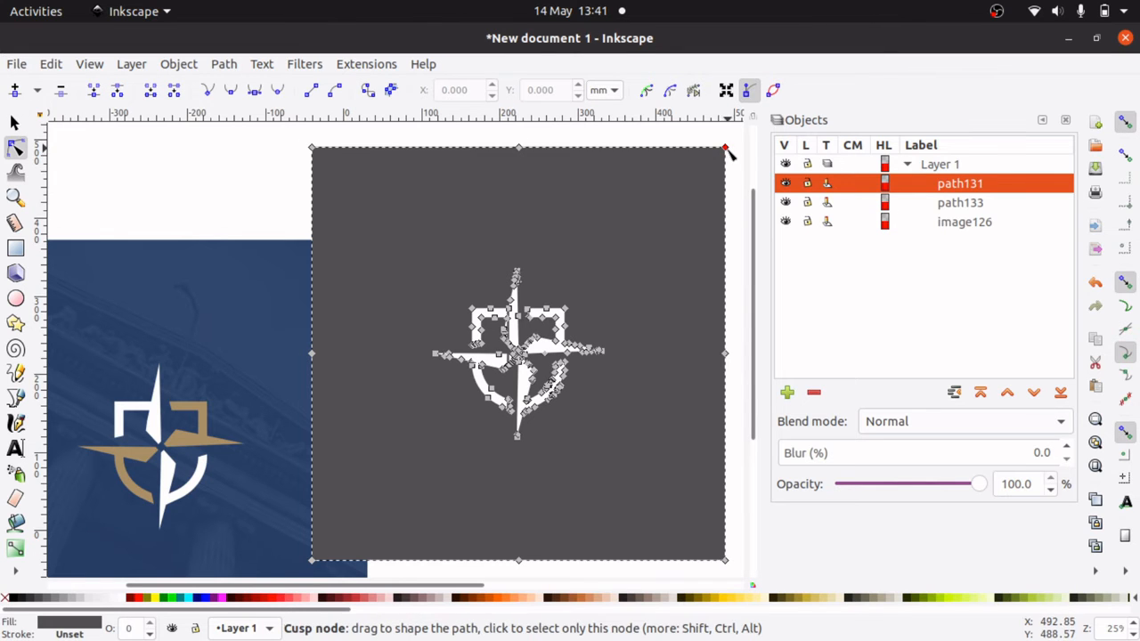
# Pull path131's upper-right corner node to about X 163, Y 397 mm and its top-middle node to about X 87, Y 253 mm
pyautogui.moveTo(727, 150); pyautogui.dragTo(471, 223)
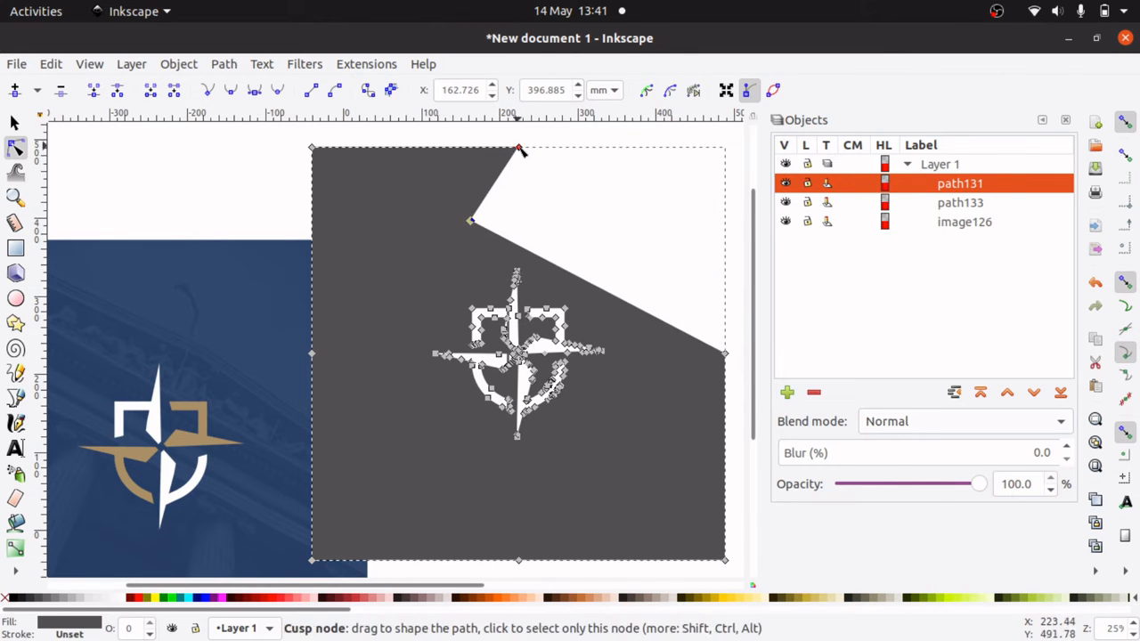
pyautogui.moveTo(519, 149); pyautogui.dragTo(412, 334)
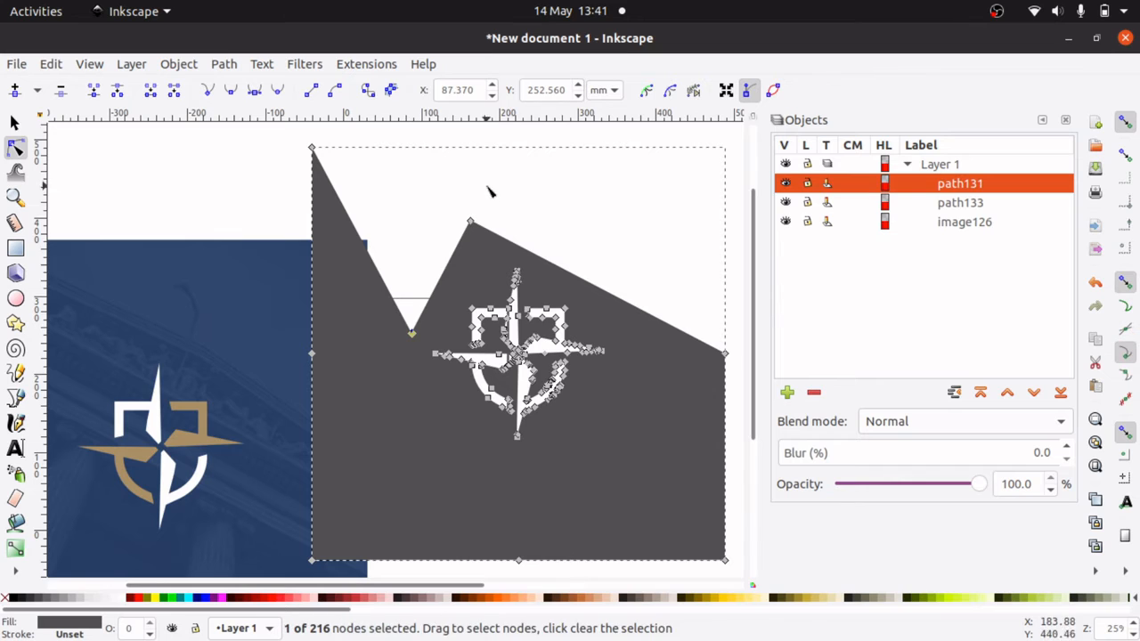
pyautogui.moveTo(472, 223); pyautogui.dragTo(795, 107)
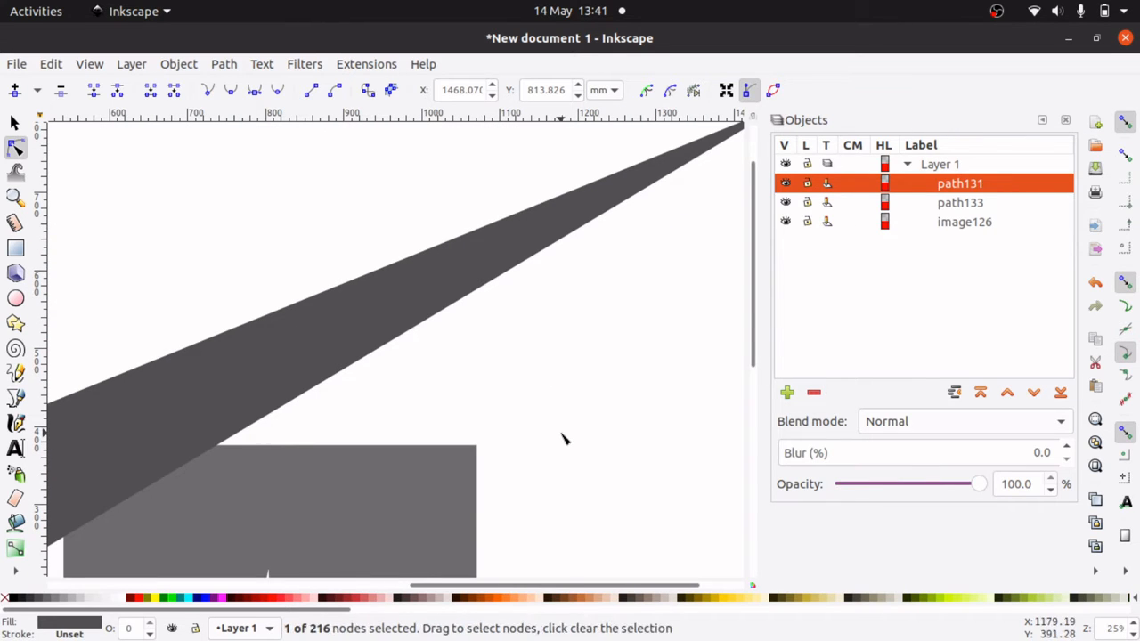
pyautogui.hotkey('ctrl', 'z')
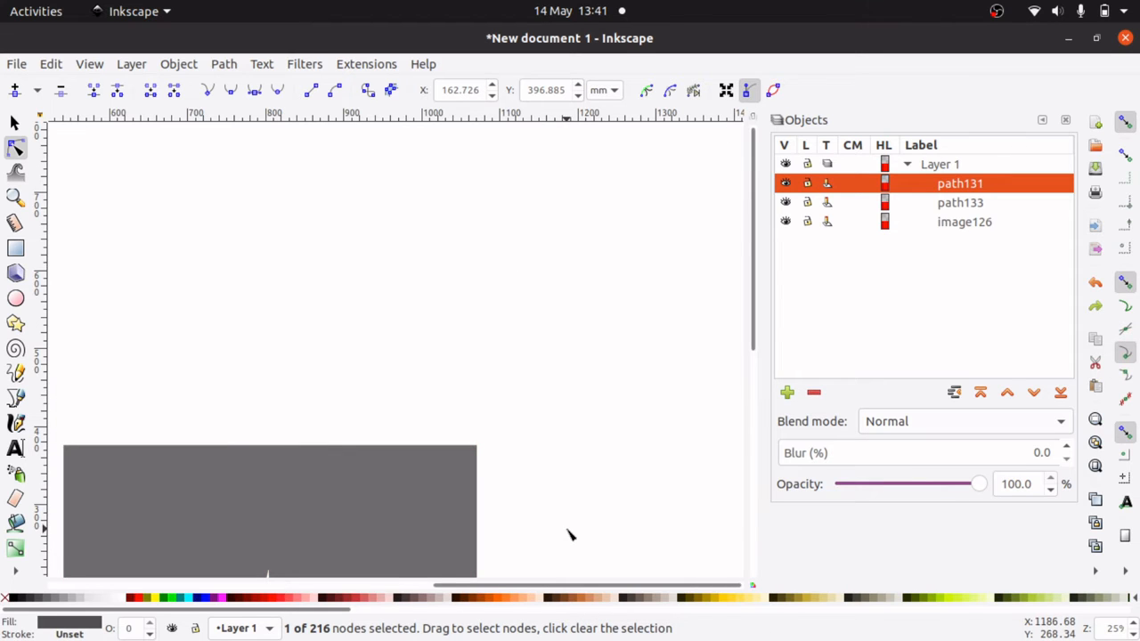
pyautogui.moveTo(522, 587); pyautogui.dragTo(260, 559)
pyautogui.moveTo(757, 247); pyautogui.dragTo(761, 386)
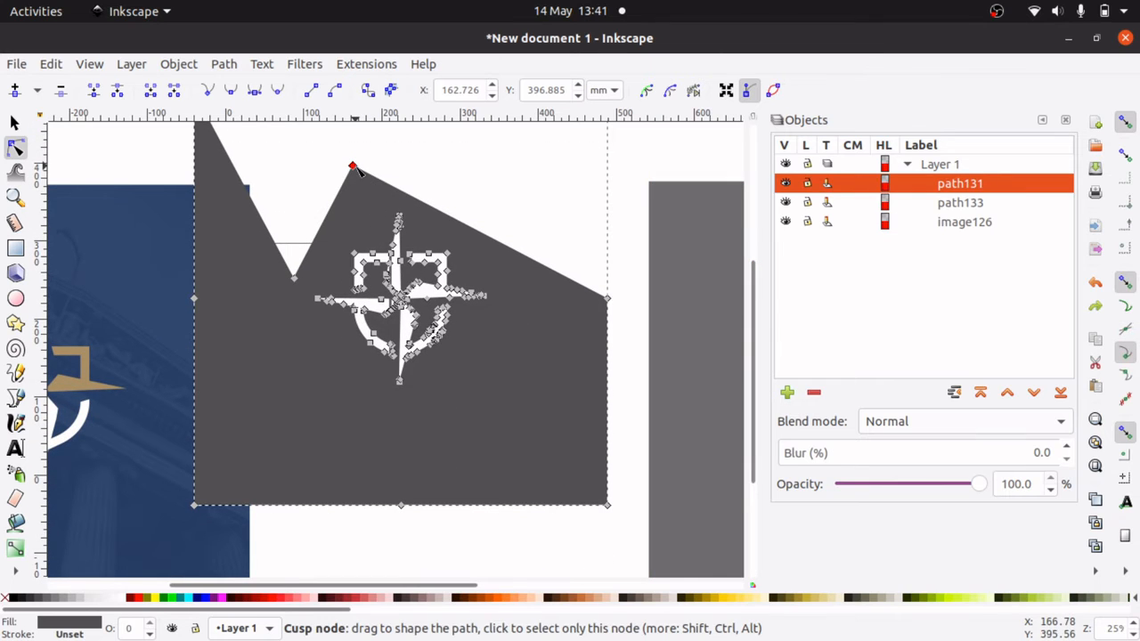
# Pull the background outline's displaced upper node, right-middle node and lower-right corner node inward, around the lower side of the compass shield
pyautogui.moveTo(355, 183); pyautogui.dragTo(317, 396)
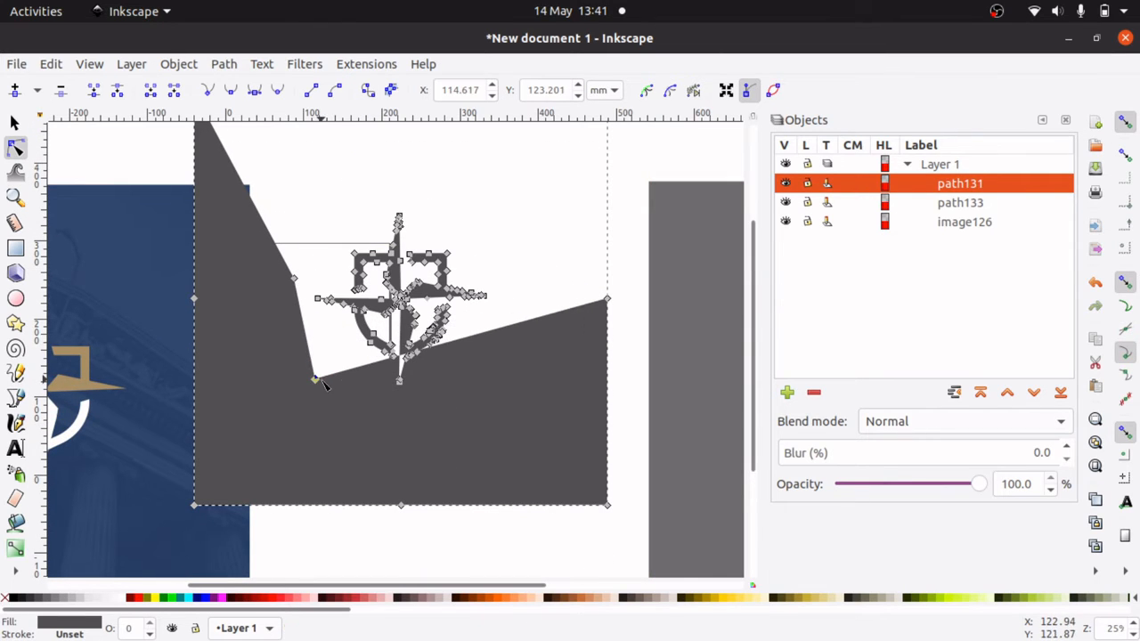
pyautogui.moveTo(609, 301); pyautogui.dragTo(443, 418)
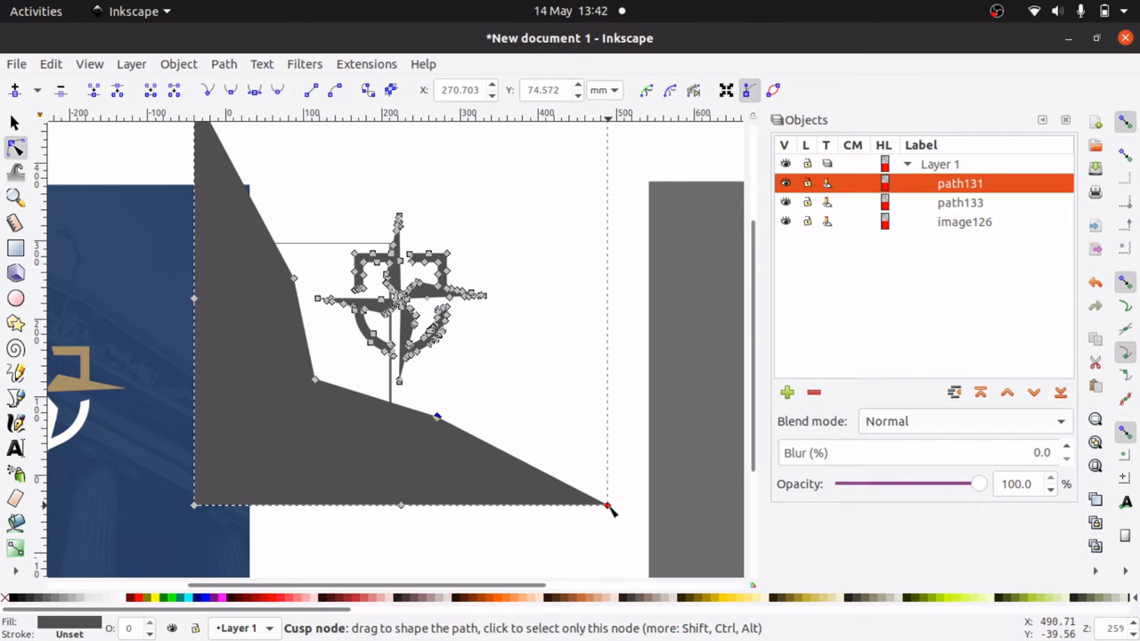
pyautogui.moveTo(608, 507); pyautogui.dragTo(301, 434)
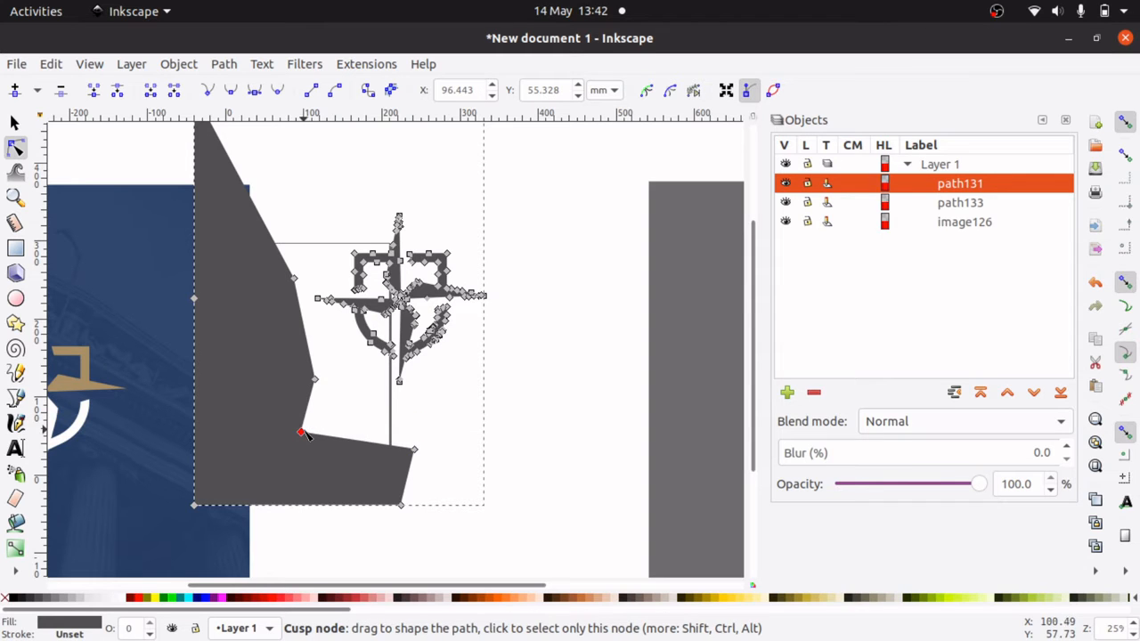
# Delete all nodes of path131's dark background outline so that only the compass shield shape is left
pyautogui.moveTo(437, 540); pyautogui.dragTo(171, 398)
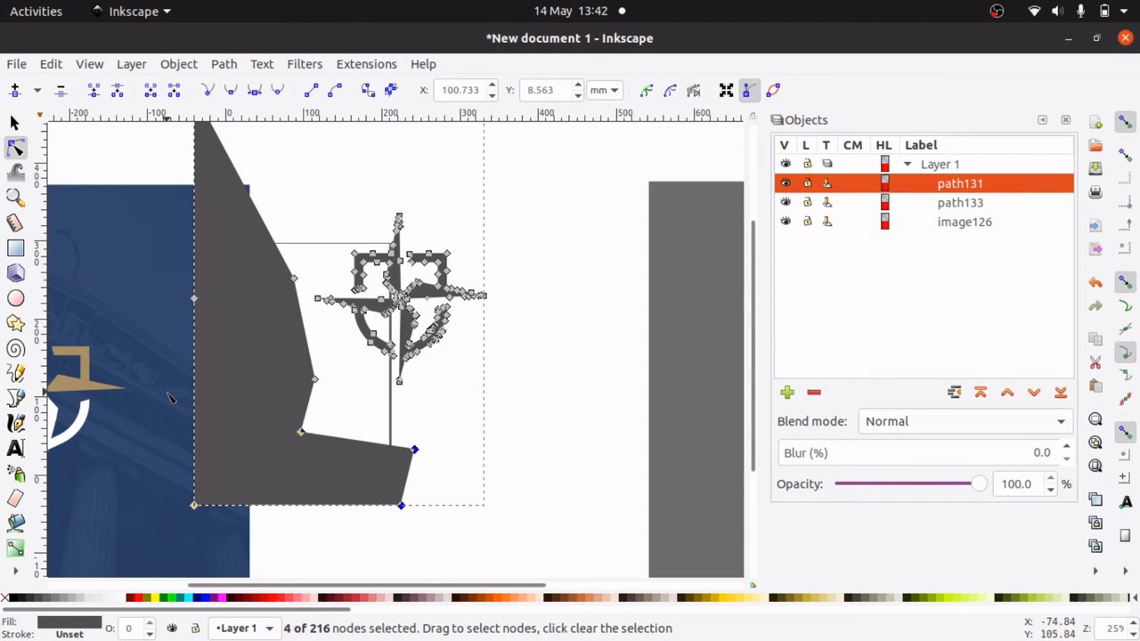
pyautogui.press('Delete')
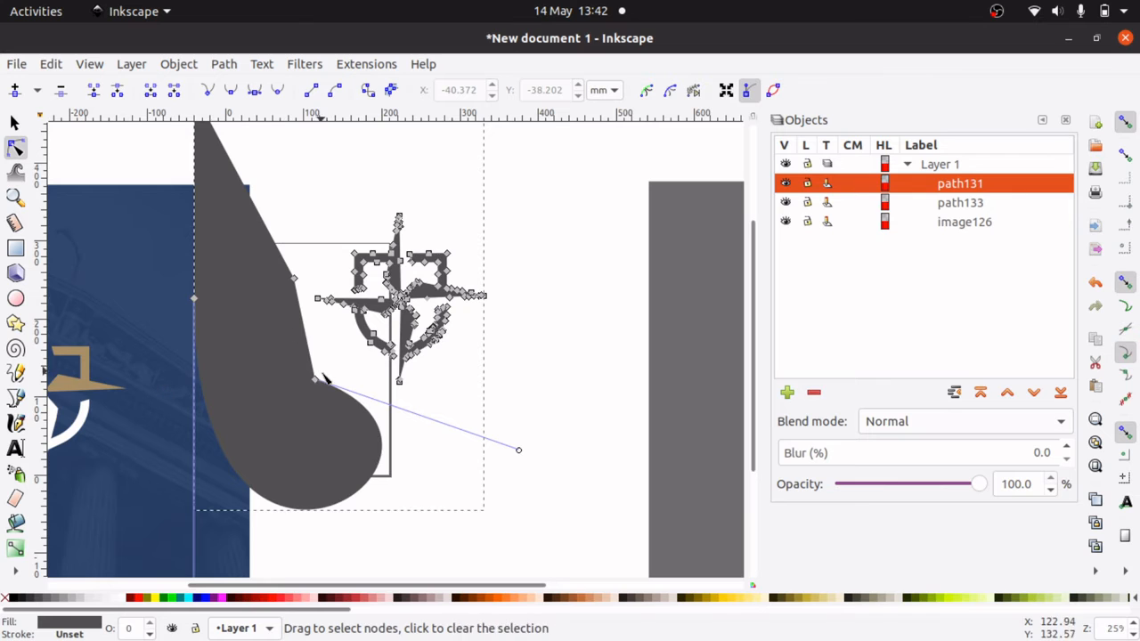
pyautogui.press('Delete')
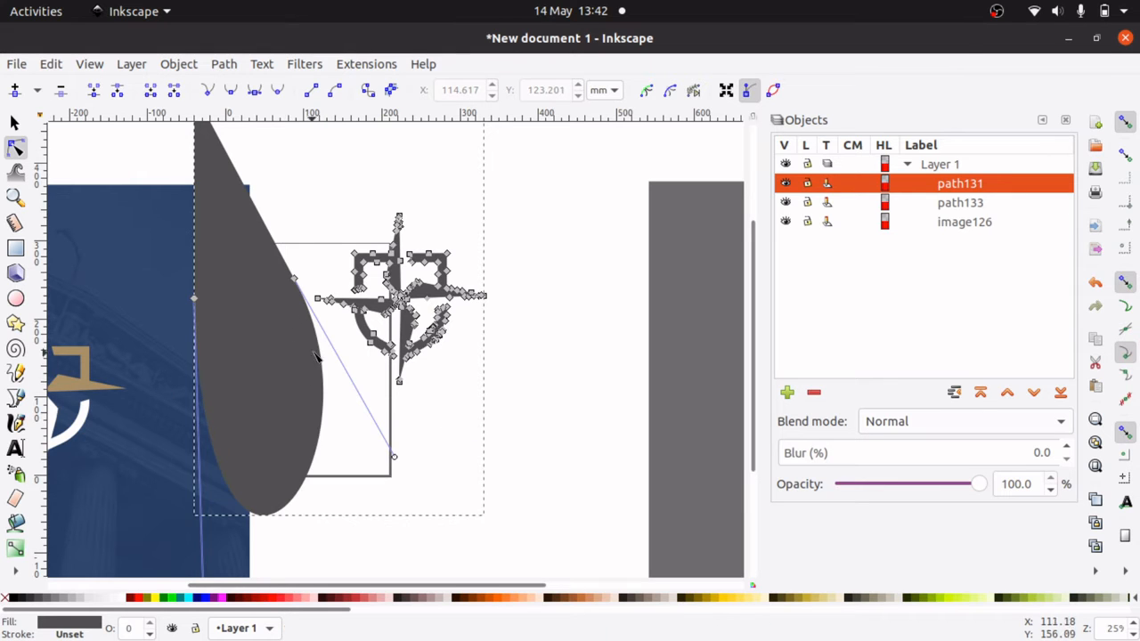
pyautogui.moveTo(314, 545); pyautogui.dragTo(175, 235)
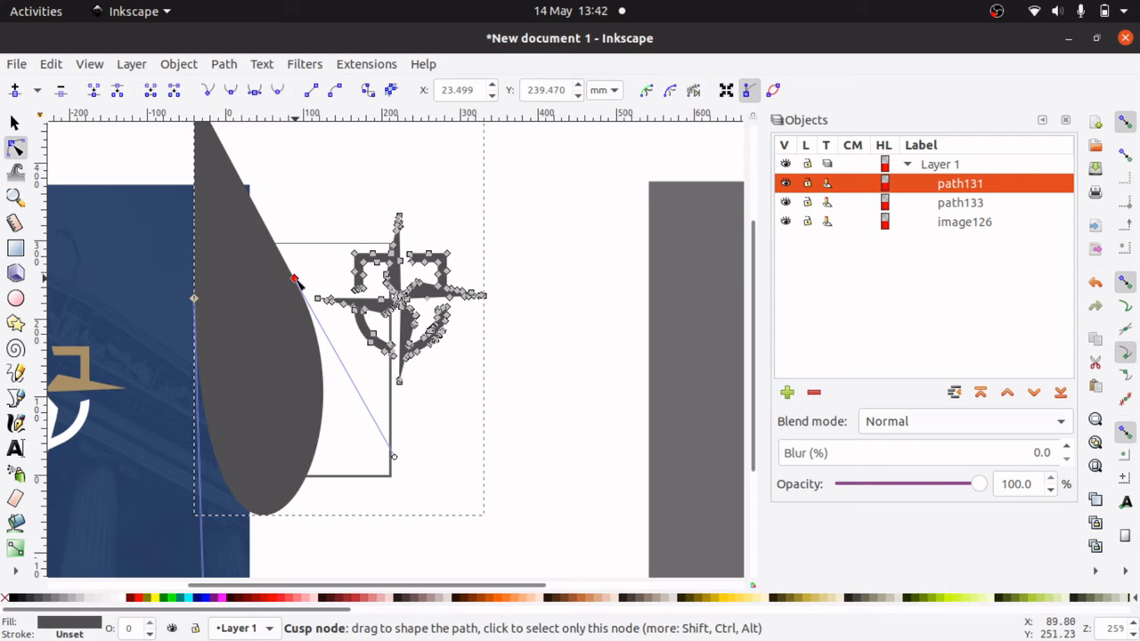
pyautogui.click(262, 205)
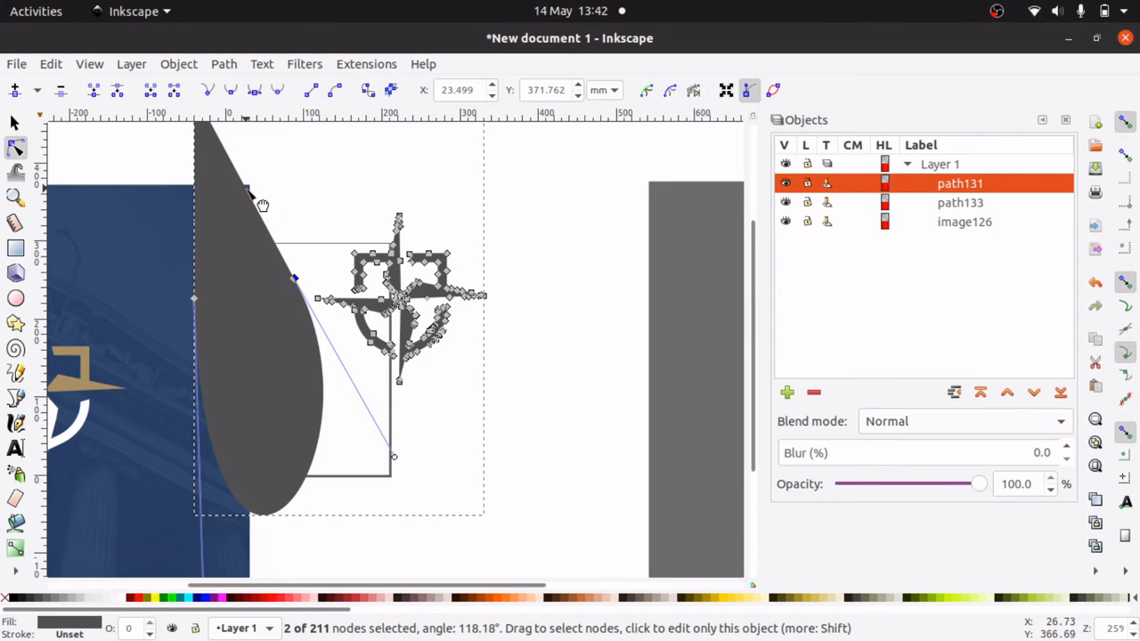
pyautogui.press('Delete')
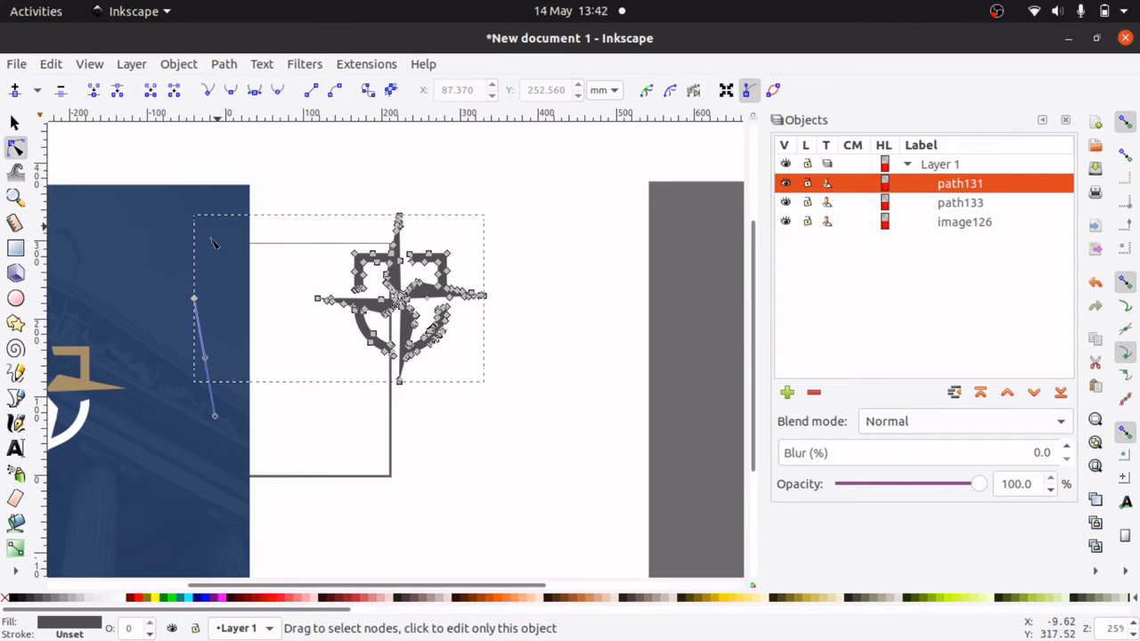
pyautogui.click(196, 300)
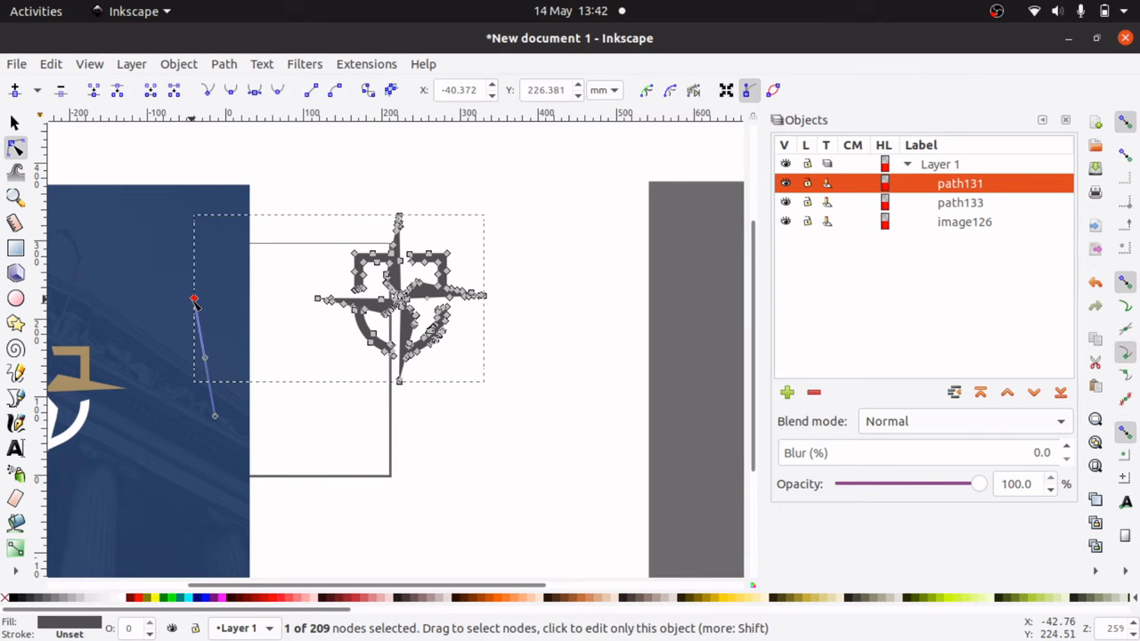
pyautogui.press('Delete')
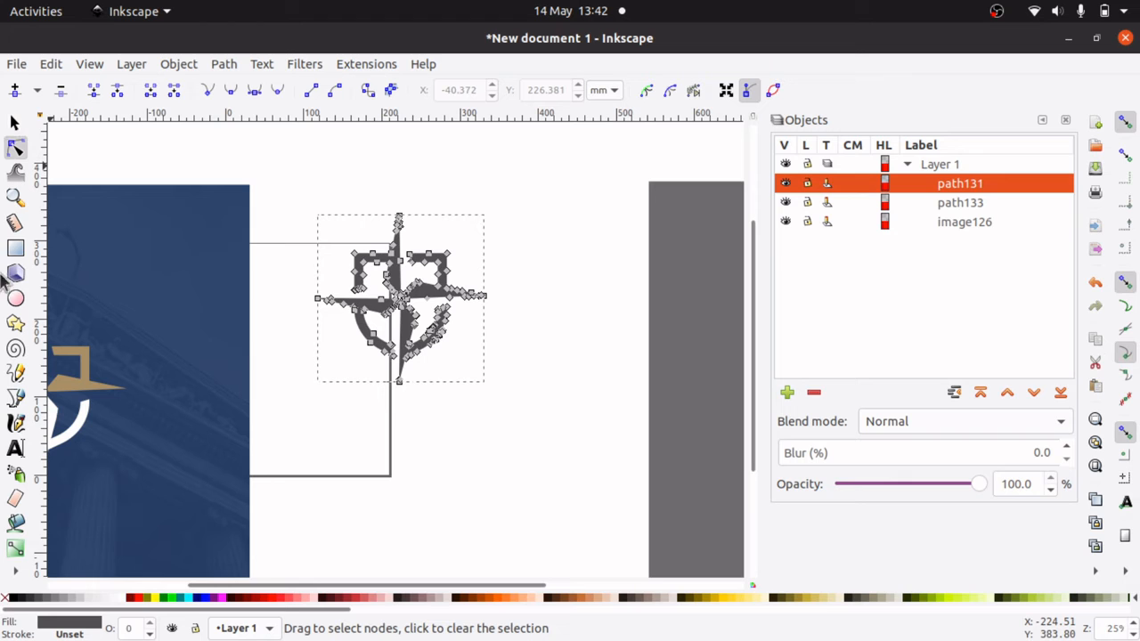
# Examine the lower-right arc of path131's compass shield up close for ragged edges and stray specks
pyautogui.click(15, 198)
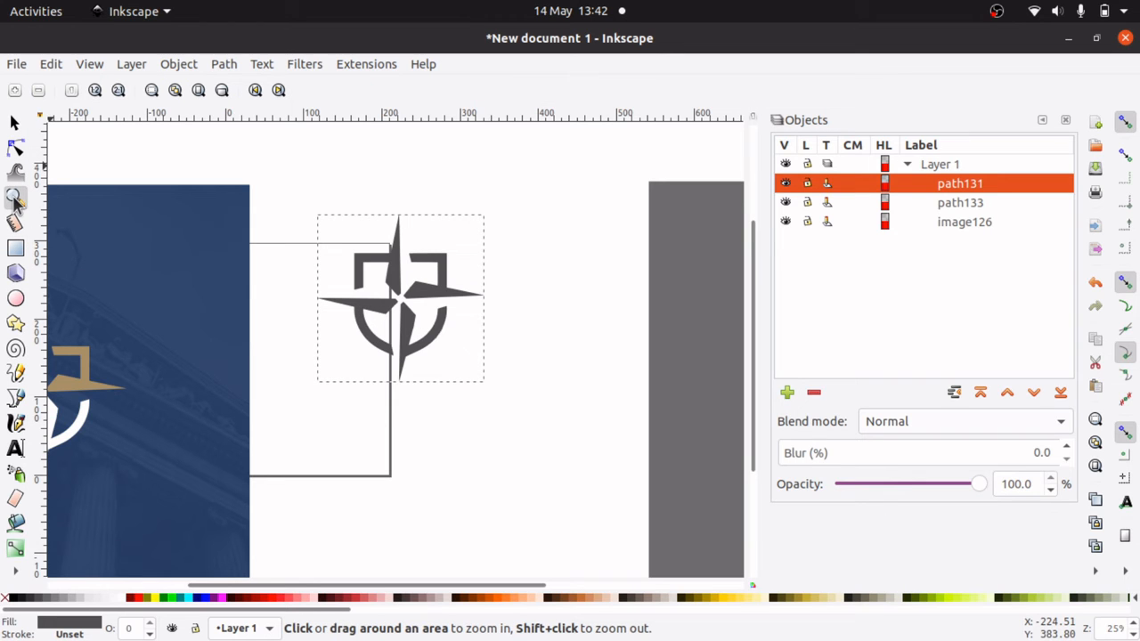
pyautogui.click(444, 320)
pyautogui.click(445, 320)
pyautogui.click(445, 320)
pyautogui.click(445, 320)
pyautogui.click(445, 319)
pyautogui.click(444, 319)
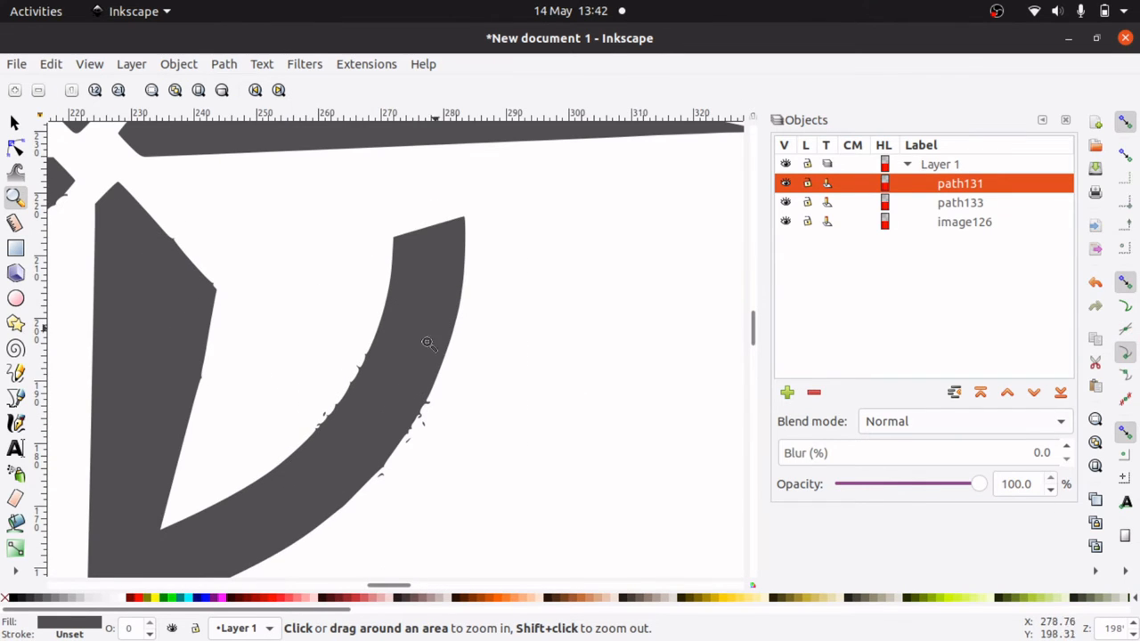
pyautogui.click(415, 450)
pyautogui.click(415, 449)
pyautogui.click(405, 453)
pyautogui.click(406, 453)
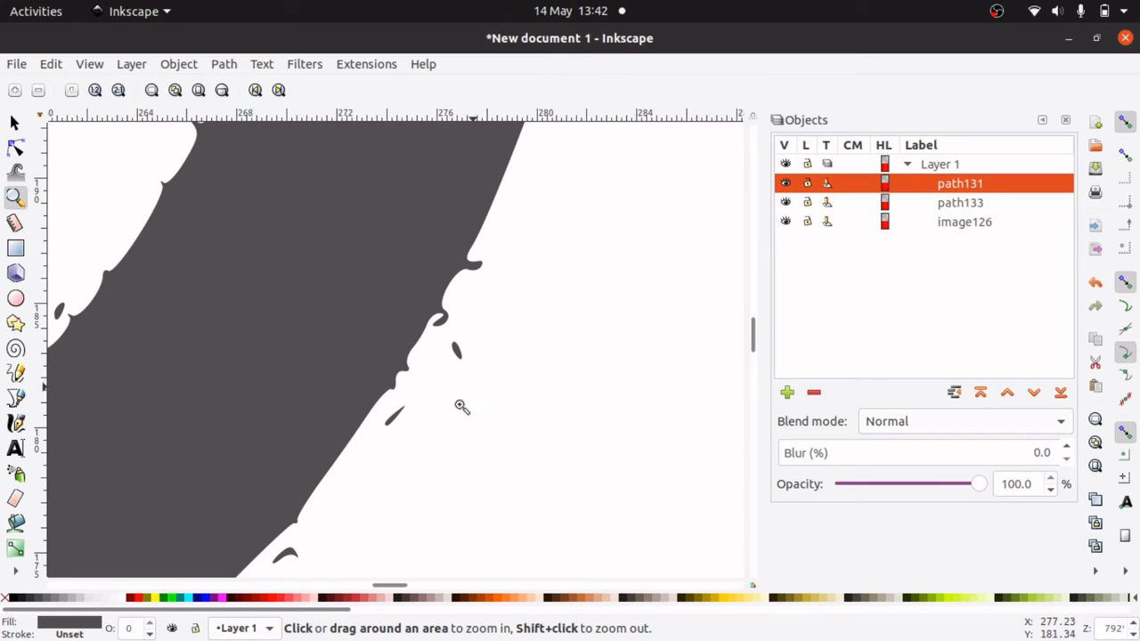
# Delete the four nodes of the small stray speck just outside the outer edge of path131's lower-right arc
pyautogui.click(14, 124)
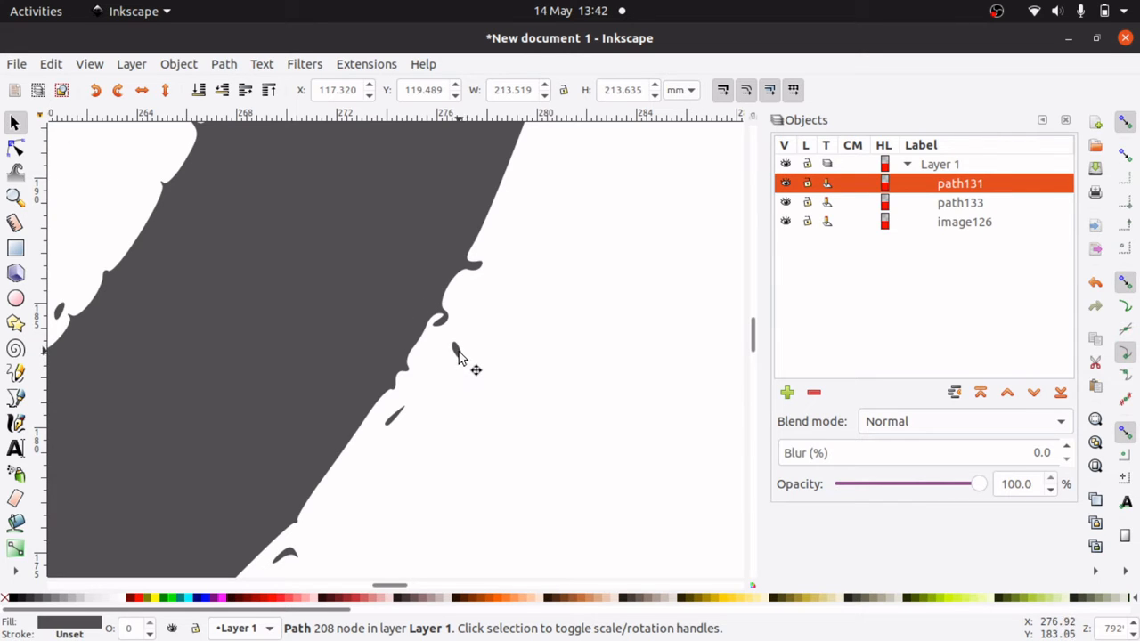
pyautogui.moveTo(441, 341); pyautogui.dragTo(487, 368)
pyautogui.press('Delete')
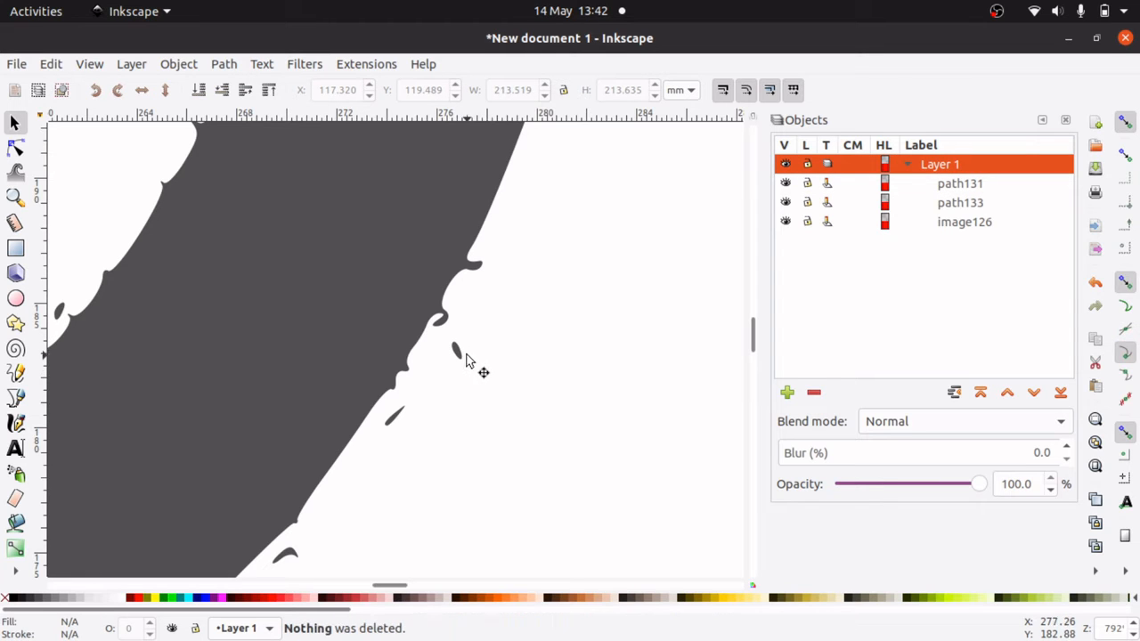
pyautogui.moveTo(426, 336); pyautogui.dragTo(454, 327)
pyautogui.press('n')
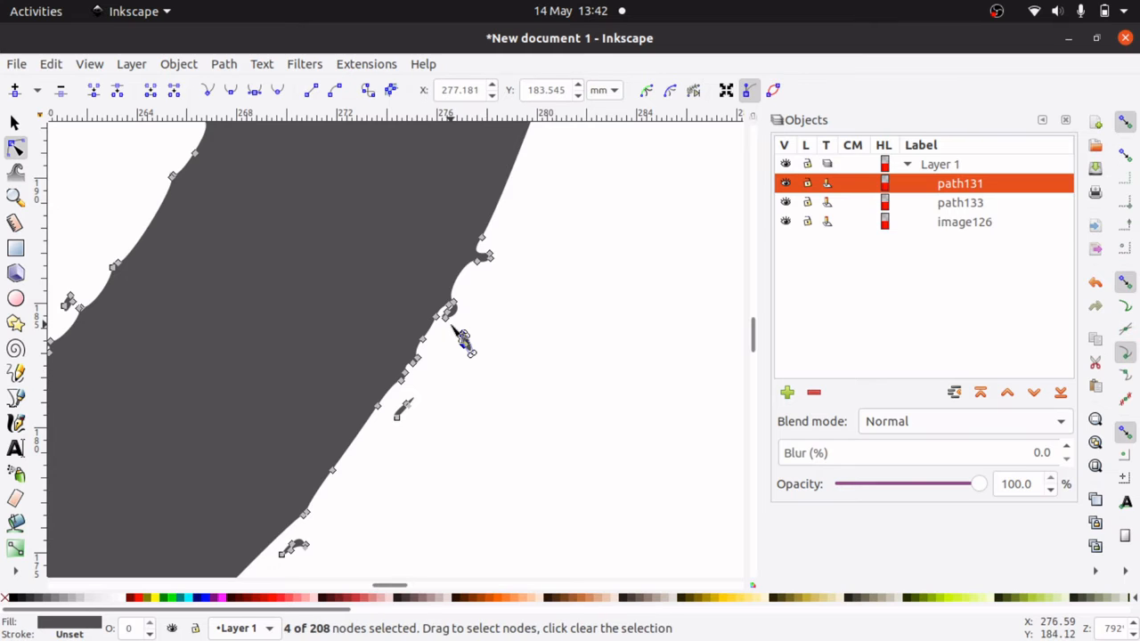
pyautogui.press('Delete')
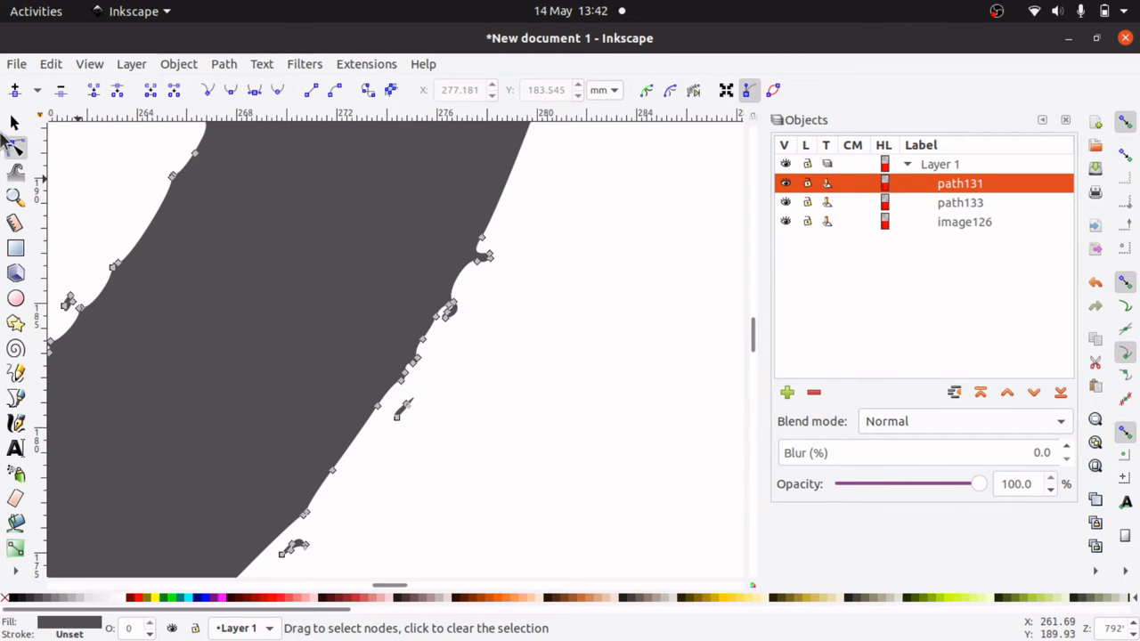
# Review path131's arc edge and the whole compass shield from further out, and deselect the path
pyautogui.click(16, 197)
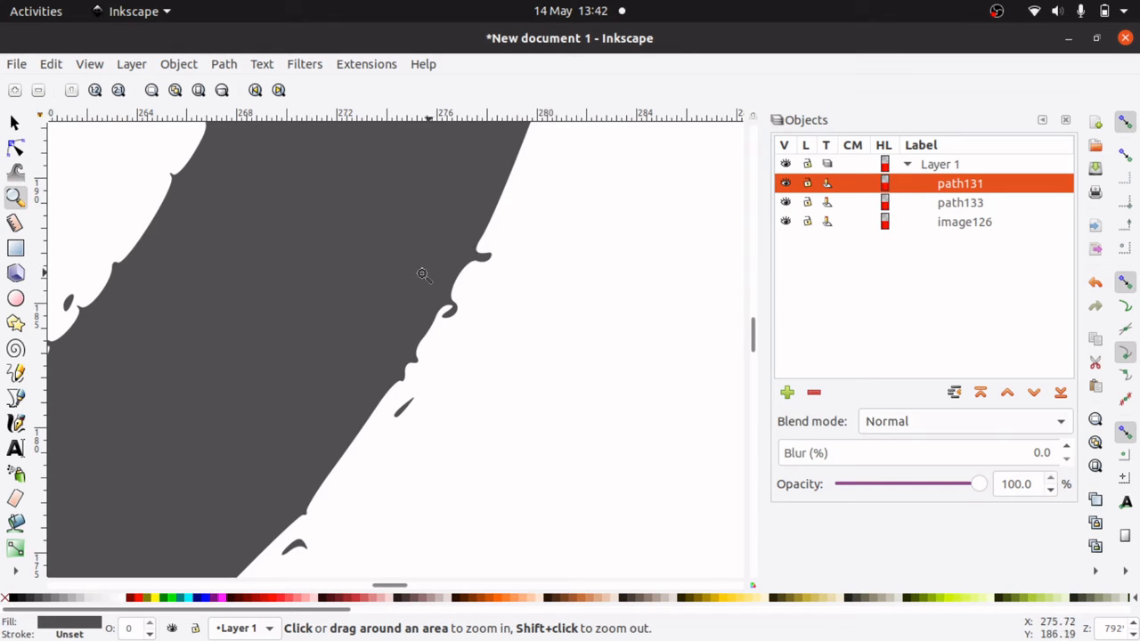
pyautogui.rightClick(380, 263)
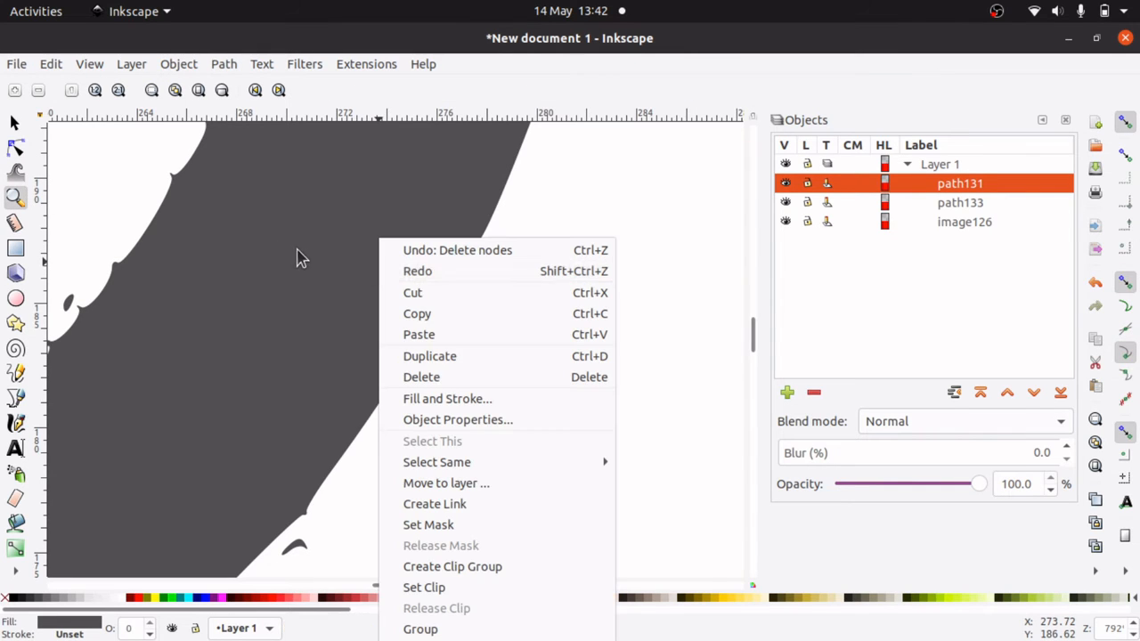
pyautogui.click(348, 385)
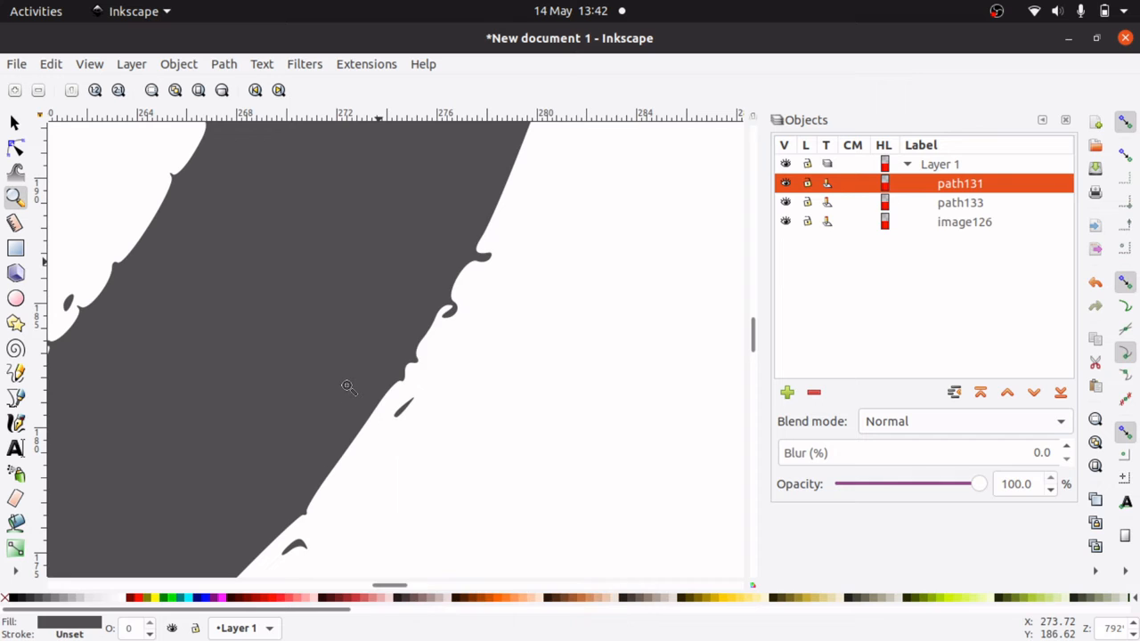
pyautogui.scroll(-7, 348, 386)
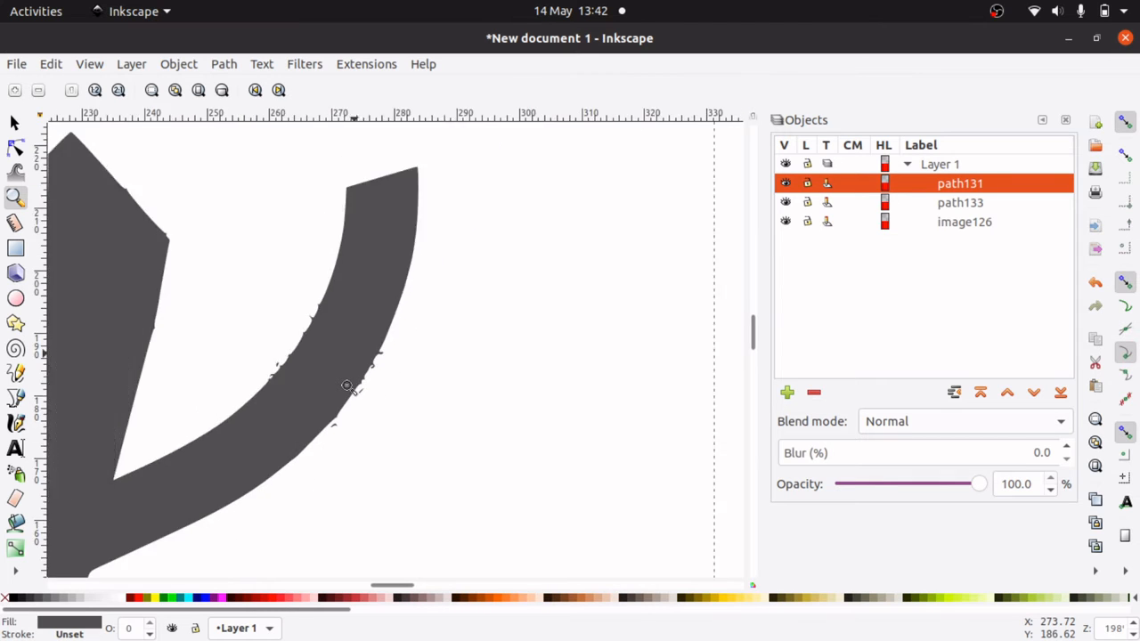
pyautogui.scroll(-1, 347, 386)
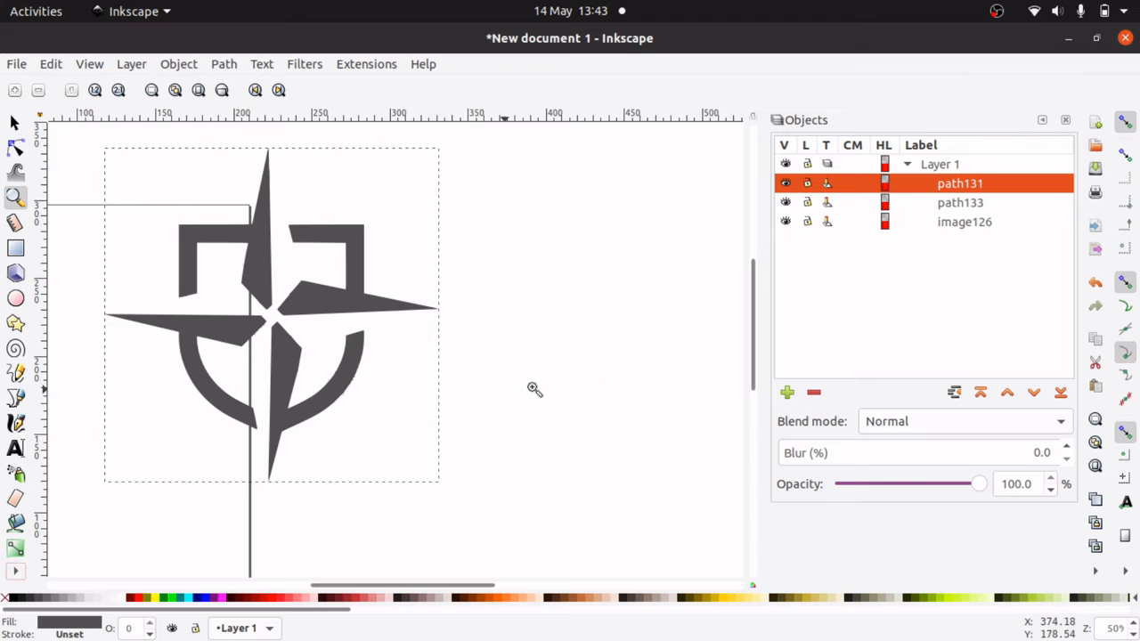
pyautogui.scroll(1, 619, 383)
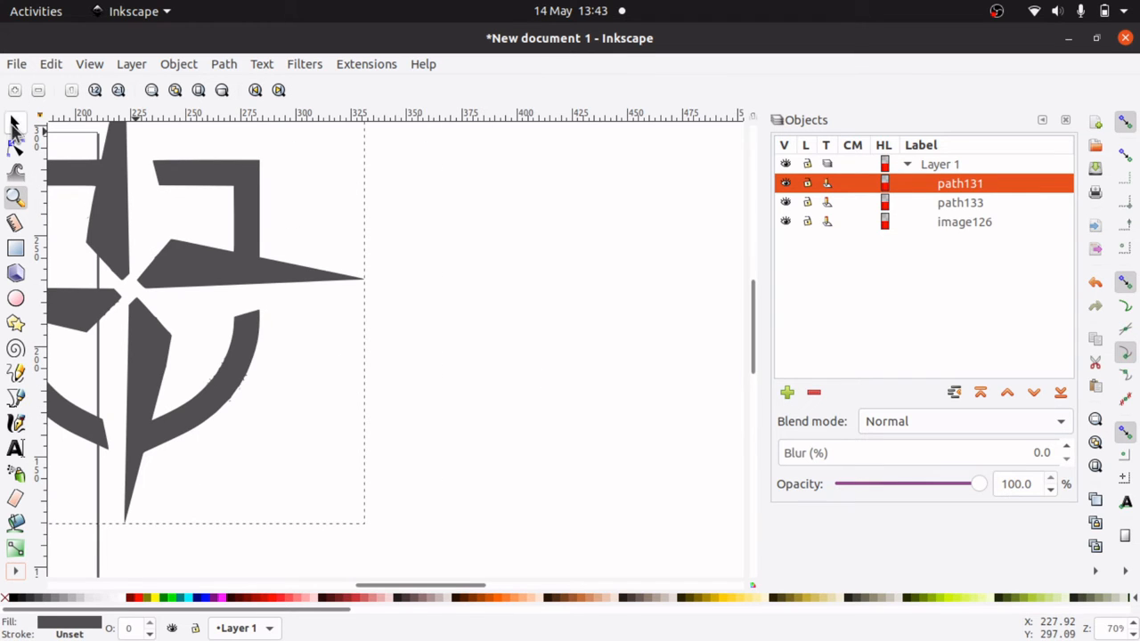
pyautogui.click(15, 123)
pyautogui.click(690, 285)
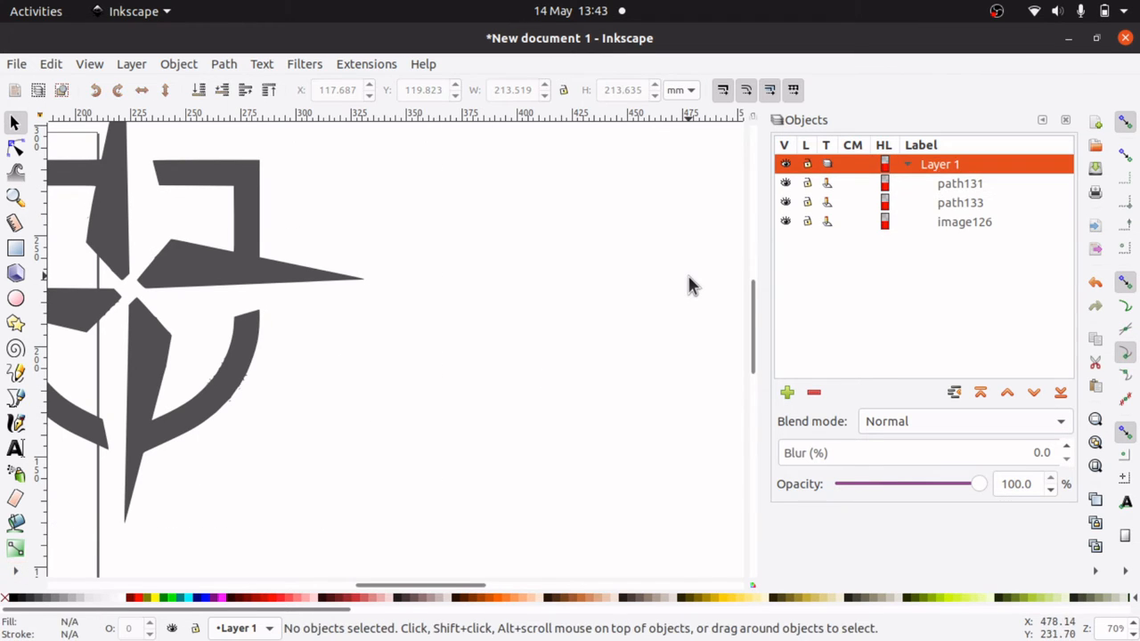
# Inspect the outer edge of the lower-right arc in the lighter grey path133 up close for smoothness
pyautogui.scroll(-2, 690, 285)
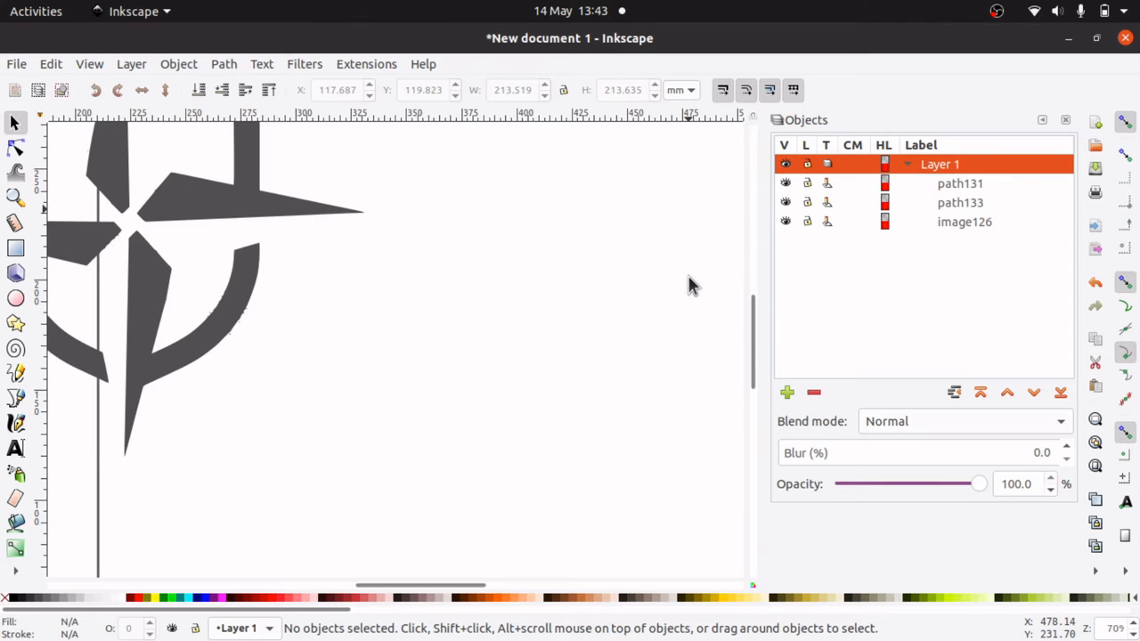
pyautogui.moveTo(452, 596); pyautogui.dragTo(644, 603)
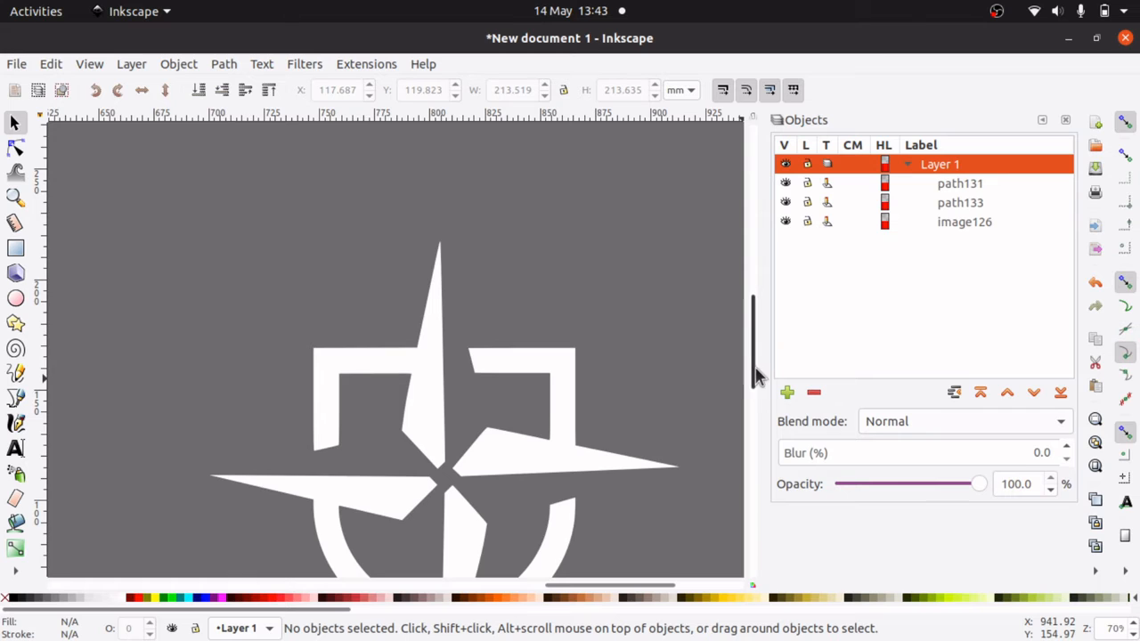
pyautogui.moveTo(752, 372); pyautogui.dragTo(754, 410)
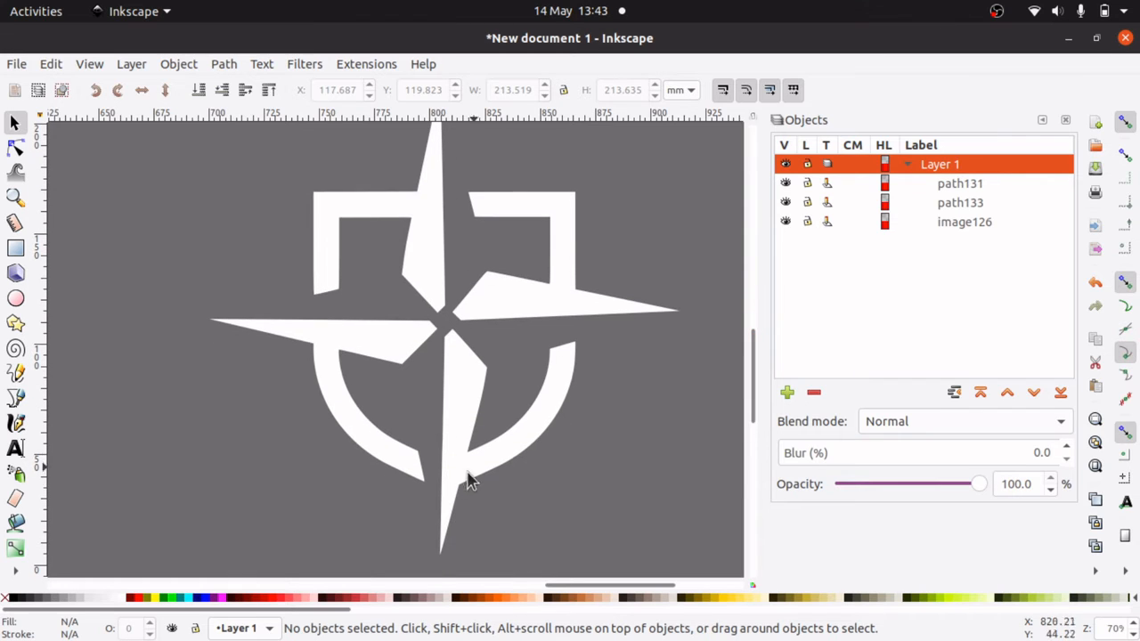
pyautogui.click(15, 197)
pyautogui.click(546, 439)
pyautogui.click(546, 439)
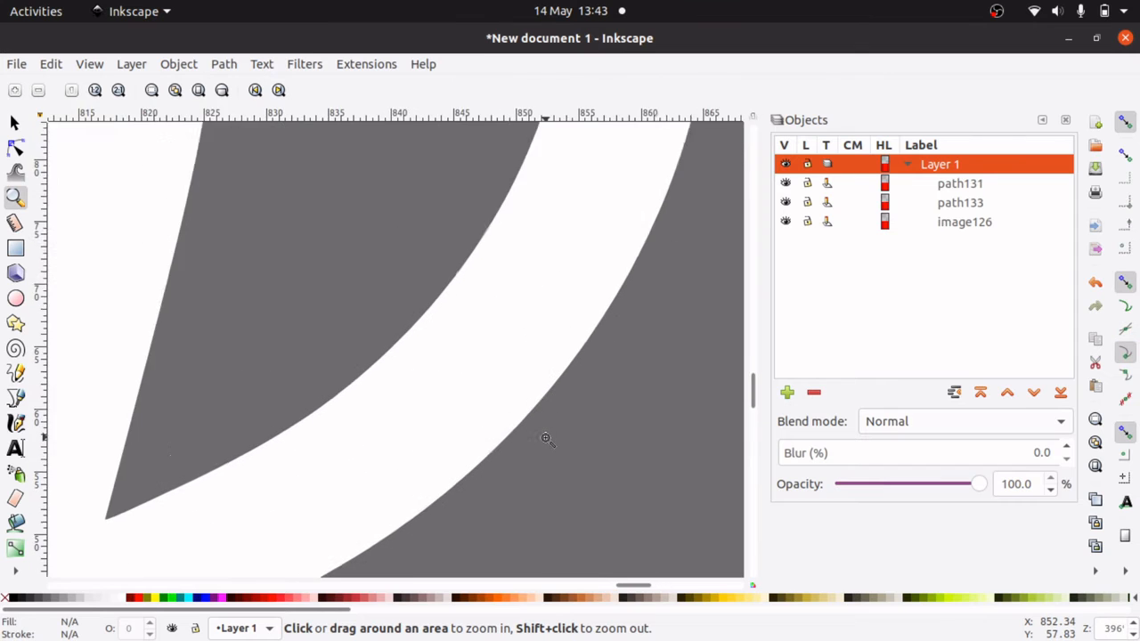
pyautogui.click(546, 438)
pyautogui.click(567, 323)
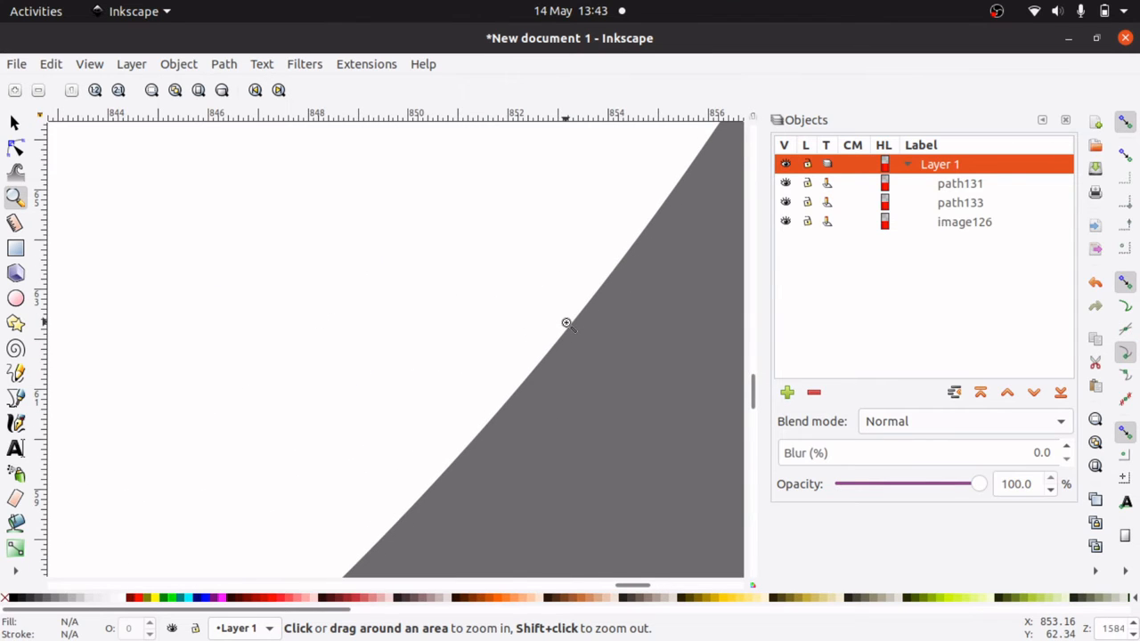
# Review the whole of path133, including the compass shield and its grey background square, beside the other traced logo
pyautogui.keyDown('shift'); pyautogui.click(532, 339); pyautogui.keyUp('shift')
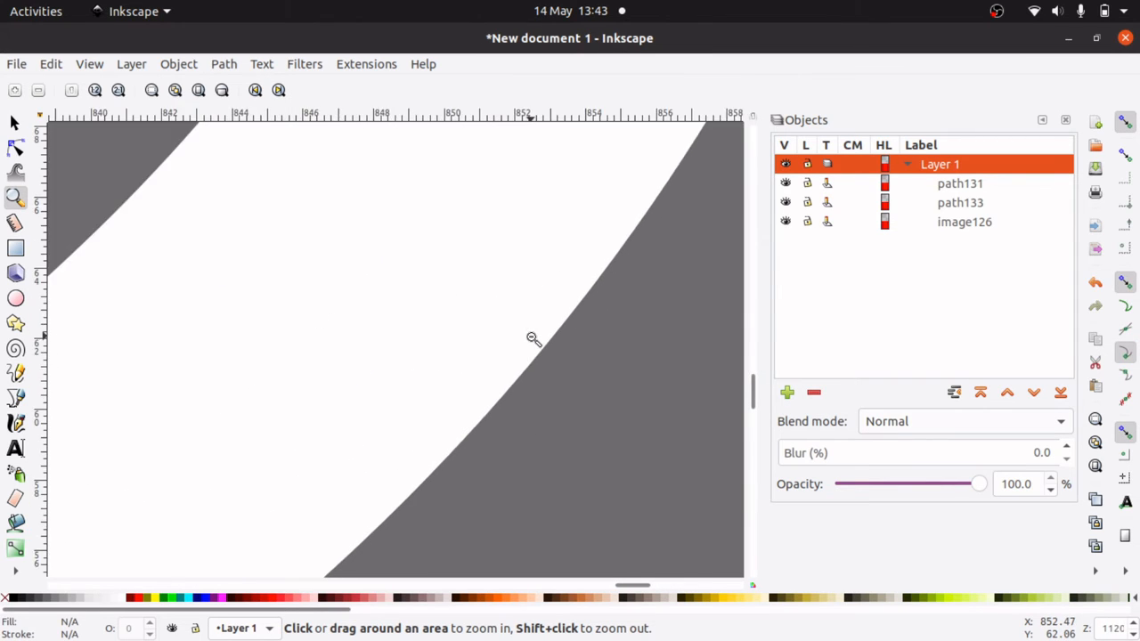
pyautogui.keyDown('shift'); pyautogui.click(532, 338); pyautogui.keyUp('shift')
pyautogui.keyDown('shift'); pyautogui.click(532, 339); pyautogui.keyUp('shift')
pyautogui.keyDown('shift'); pyautogui.click(531, 338); pyautogui.keyUp('shift')
pyautogui.keyDown('shift'); pyautogui.click(532, 339); pyautogui.keyUp('shift')
pyautogui.keyDown('shift'); pyautogui.click(531, 338); pyautogui.keyUp('shift')
pyautogui.keyDown('shift'); pyautogui.click(532, 338); pyautogui.keyUp('shift')
pyautogui.keyDown('shift'); pyautogui.click(532, 338); pyautogui.keyUp('shift')
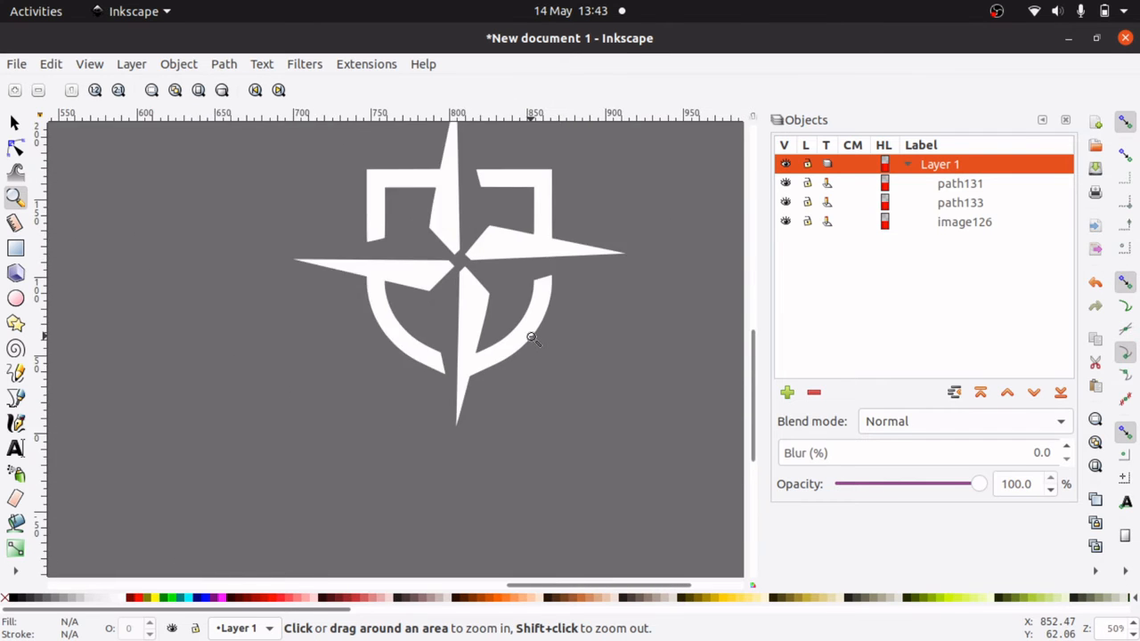
pyautogui.keyDown('shift'); pyautogui.click(531, 339); pyautogui.keyUp('shift')
pyautogui.keyDown('shift'); pyautogui.click(531, 338); pyautogui.keyUp('shift')
pyautogui.keyDown('shift'); pyautogui.click(532, 338); pyautogui.keyUp('shift')
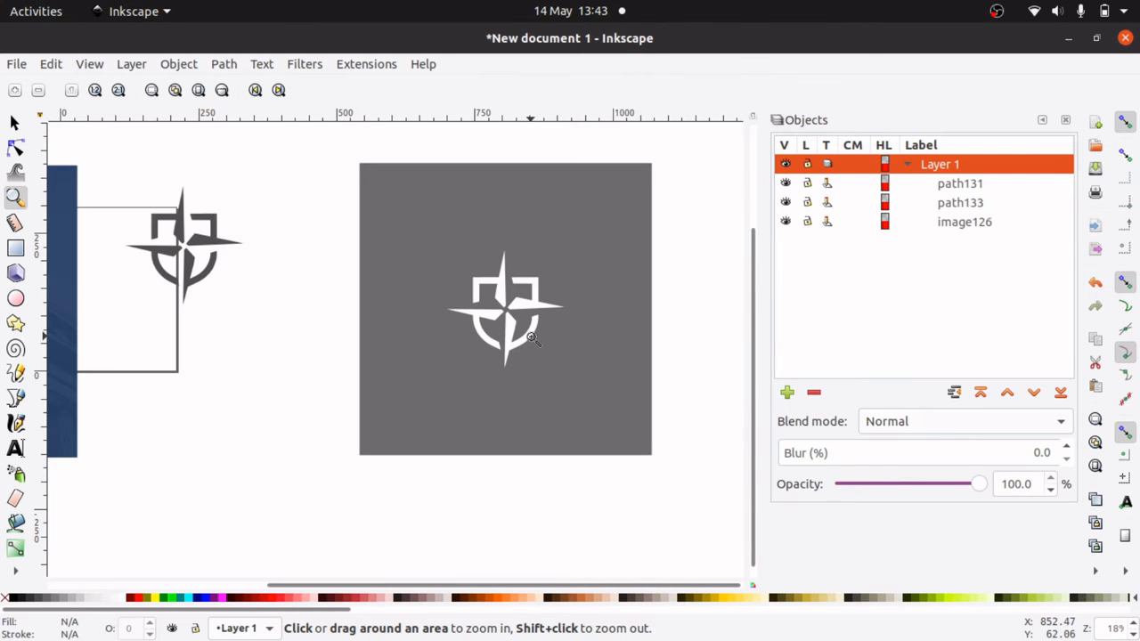
# Edit path133's nodes, moving the background square's top nodes towards its lower-right corner and deleting the nodes gathered there
pyautogui.click(14, 123)
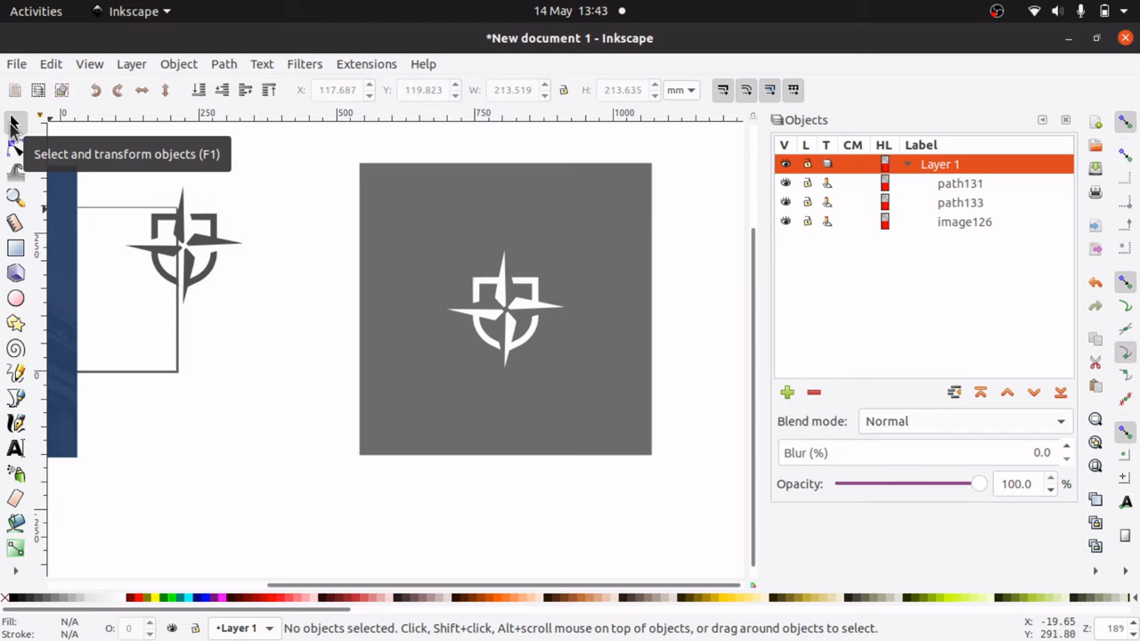
pyautogui.click(15, 147)
pyautogui.click(472, 215)
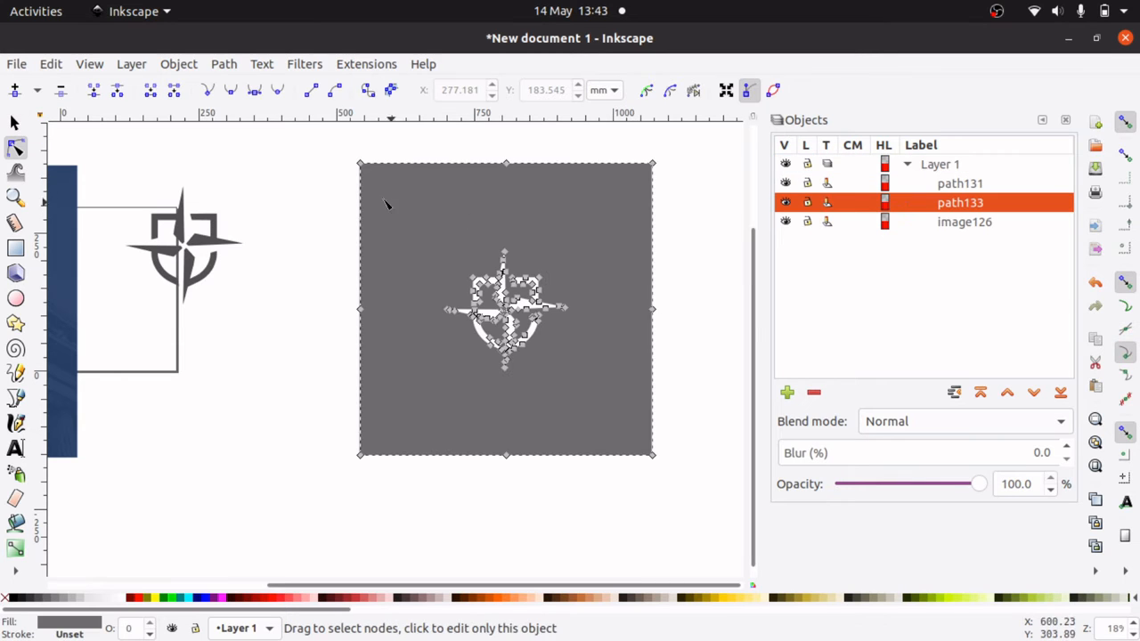
pyautogui.moveTo(362, 169); pyautogui.dragTo(672, 465)
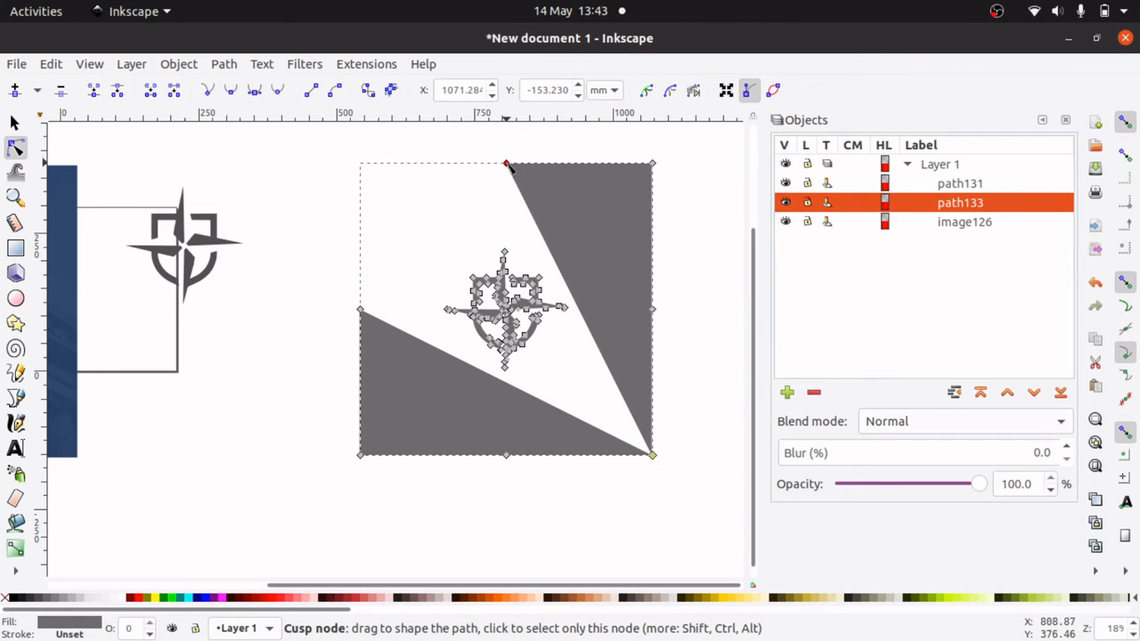
pyautogui.moveTo(524, 181); pyautogui.dragTo(666, 442)
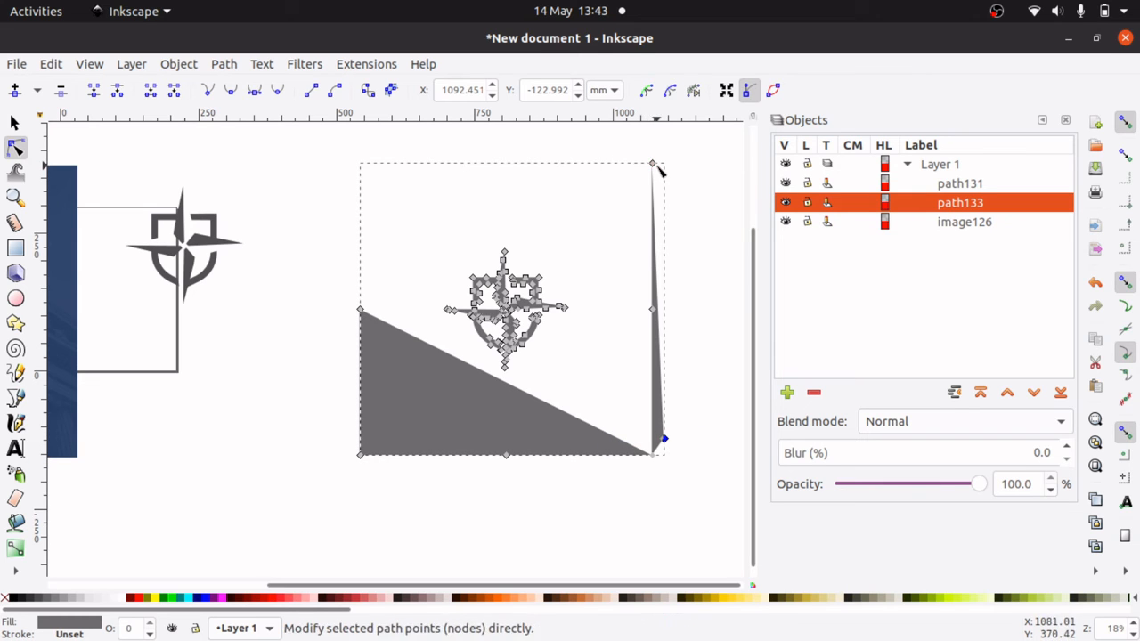
pyautogui.moveTo(654, 171); pyautogui.dragTo(671, 394)
pyautogui.moveTo(597, 263); pyautogui.dragTo(672, 470)
pyautogui.hotkey('shift', 's')
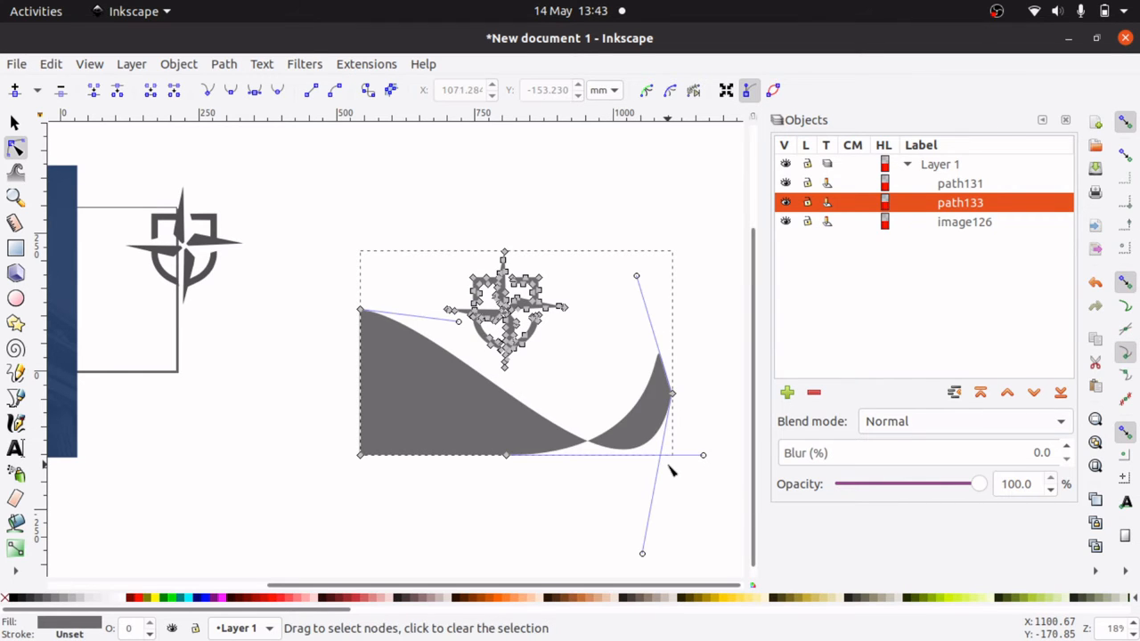
# Delete the remaining outer nodes of path133's background square around the compass shield
pyautogui.click(673, 397)
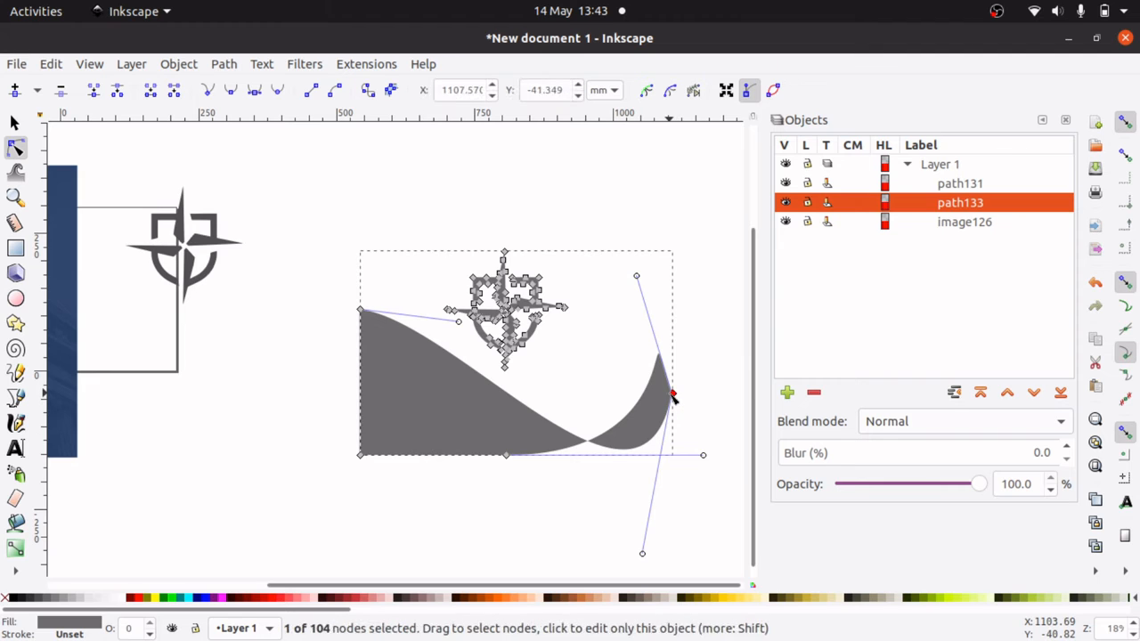
pyautogui.press('Delete')
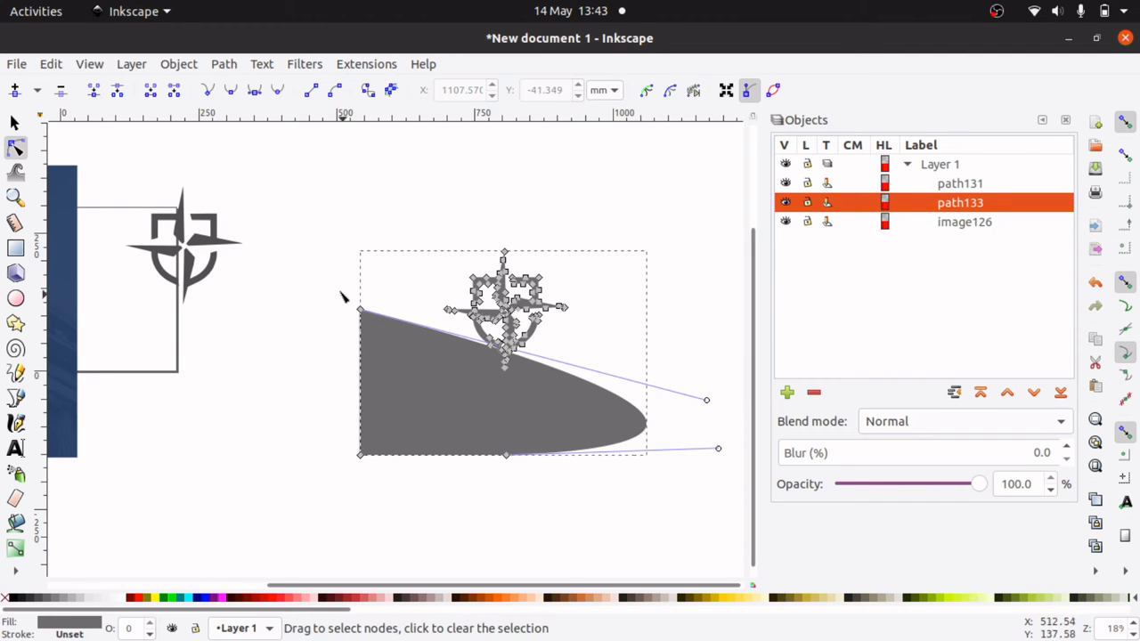
pyautogui.moveTo(340, 294); pyautogui.dragTo(403, 543)
pyautogui.press('Delete')
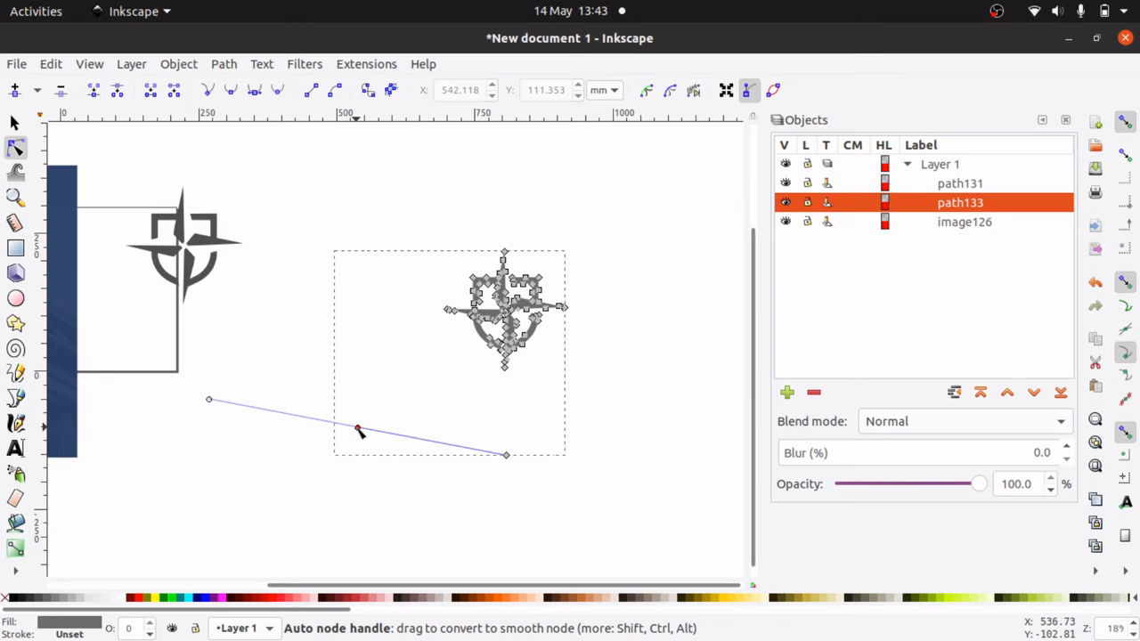
pyautogui.click(506, 456)
pyautogui.press('Delete')
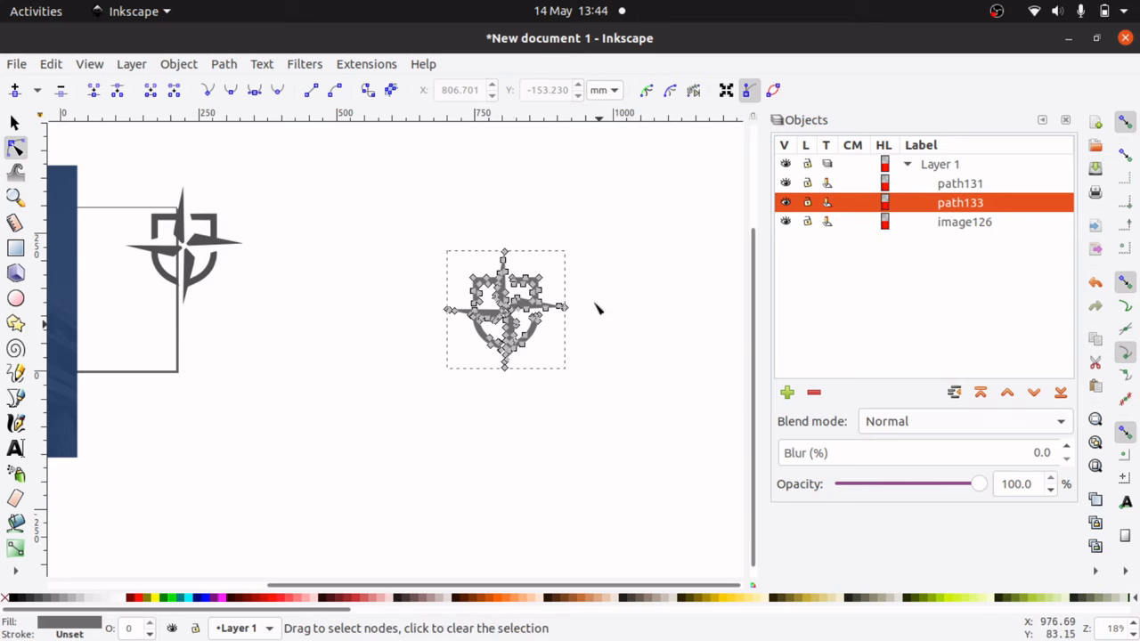
# Examine the lower-right arc of path133 without its background, checking the outer edge up close for smoothness
pyautogui.click(15, 197)
pyautogui.click(529, 325)
pyautogui.click(527, 324)
pyautogui.click(526, 324)
pyautogui.click(529, 324)
pyautogui.click(532, 323)
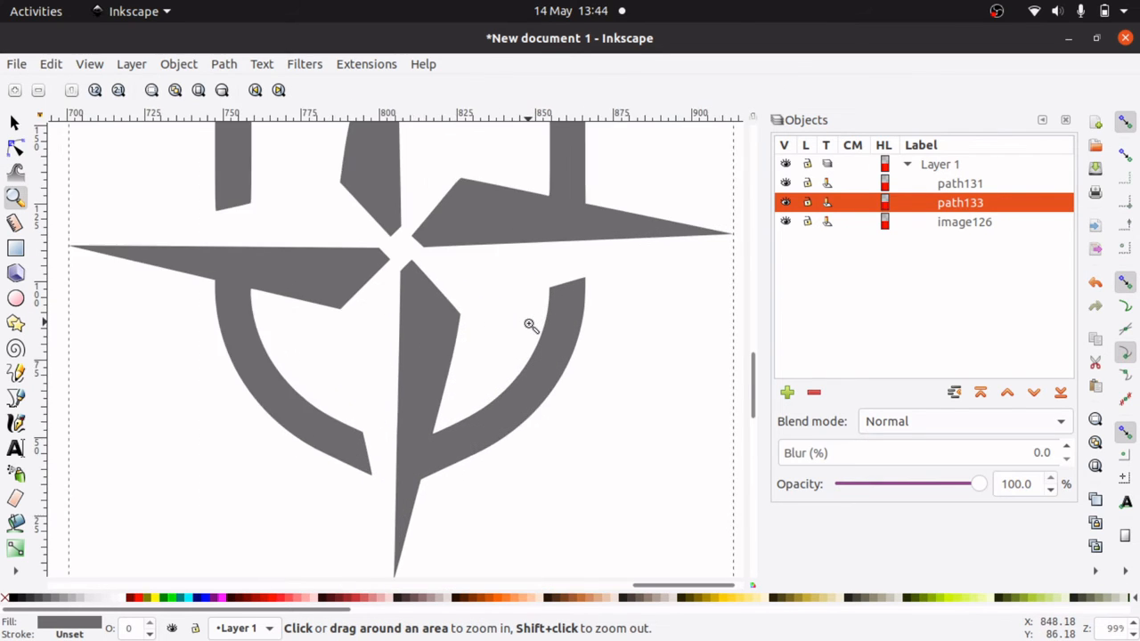
pyautogui.click(537, 333)
pyautogui.click(574, 416)
pyautogui.click(575, 416)
pyautogui.click(575, 416)
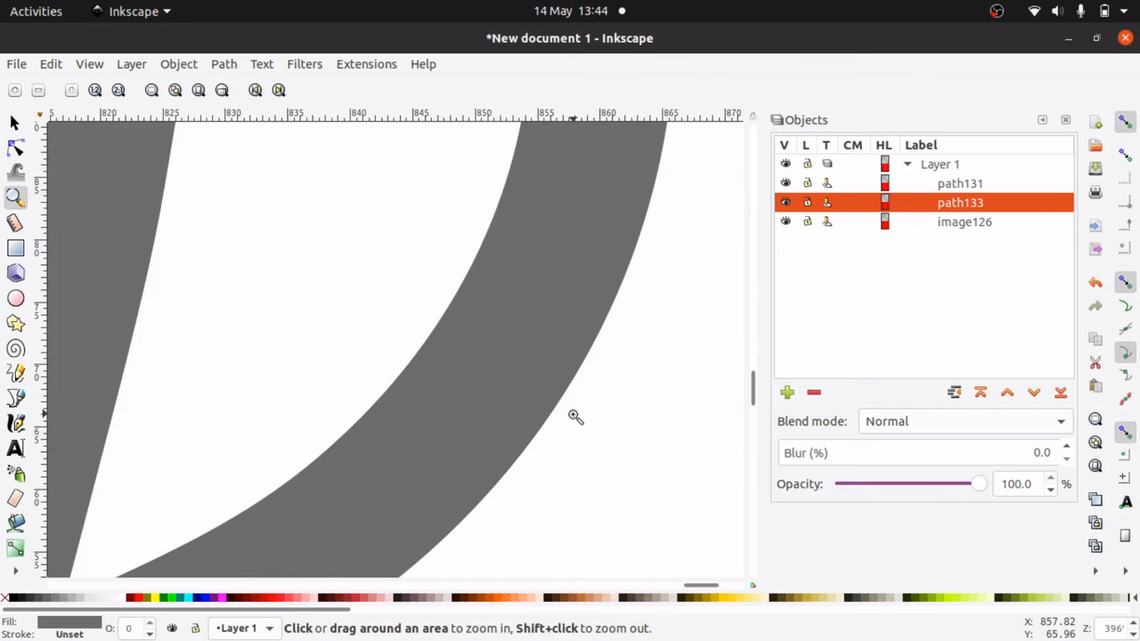
pyautogui.click(574, 416)
pyautogui.click(574, 416)
pyautogui.click(575, 416)
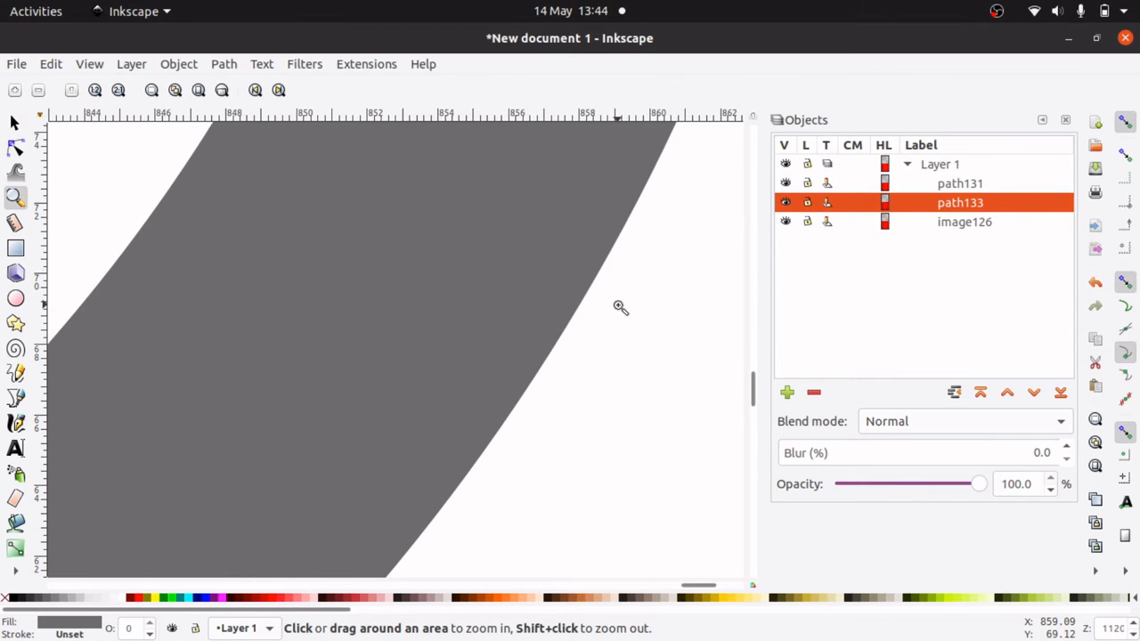
pyautogui.keyDown('shift'); pyautogui.click(643, 367); pyautogui.keyUp('shift')
pyautogui.keyDown('shift'); pyautogui.click(642, 367); pyautogui.keyUp('shift')
pyautogui.keyDown('shift'); pyautogui.click(642, 366); pyautogui.keyUp('shift')
pyautogui.keyDown('shift'); pyautogui.click(642, 366); pyautogui.keyUp('shift')
pyautogui.keyDown('shift'); pyautogui.click(642, 366); pyautogui.keyUp('shift')
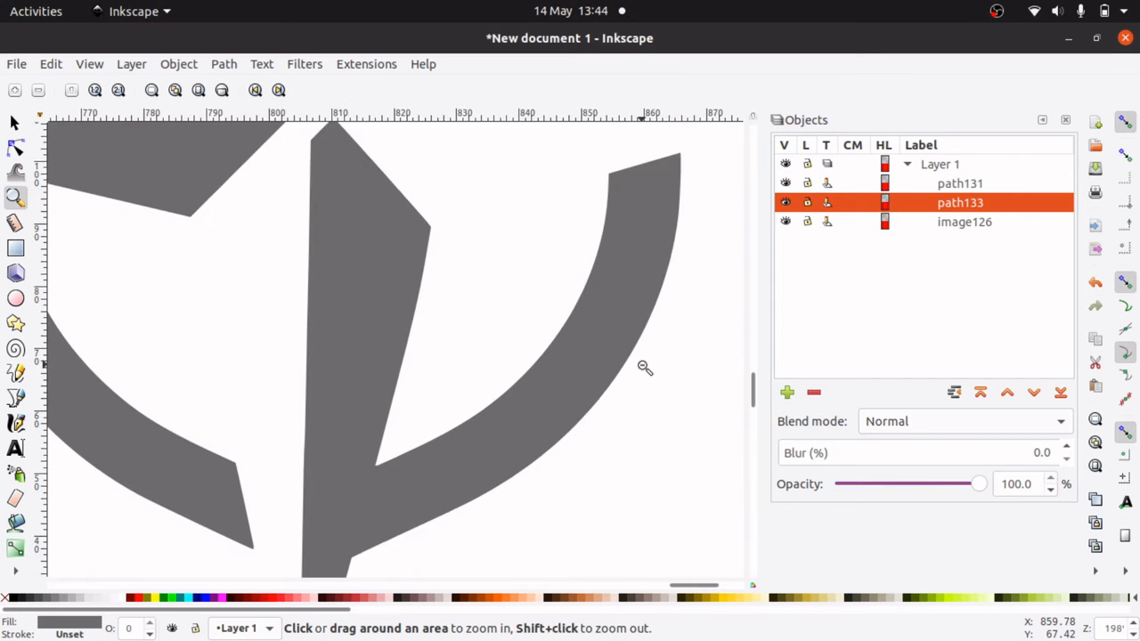
# Examine the lower edge where path133's right arc joins the downward compass point
pyautogui.click(387, 550)
pyautogui.click(388, 550)
pyautogui.click(387, 550)
pyautogui.click(387, 550)
pyautogui.click(387, 549)
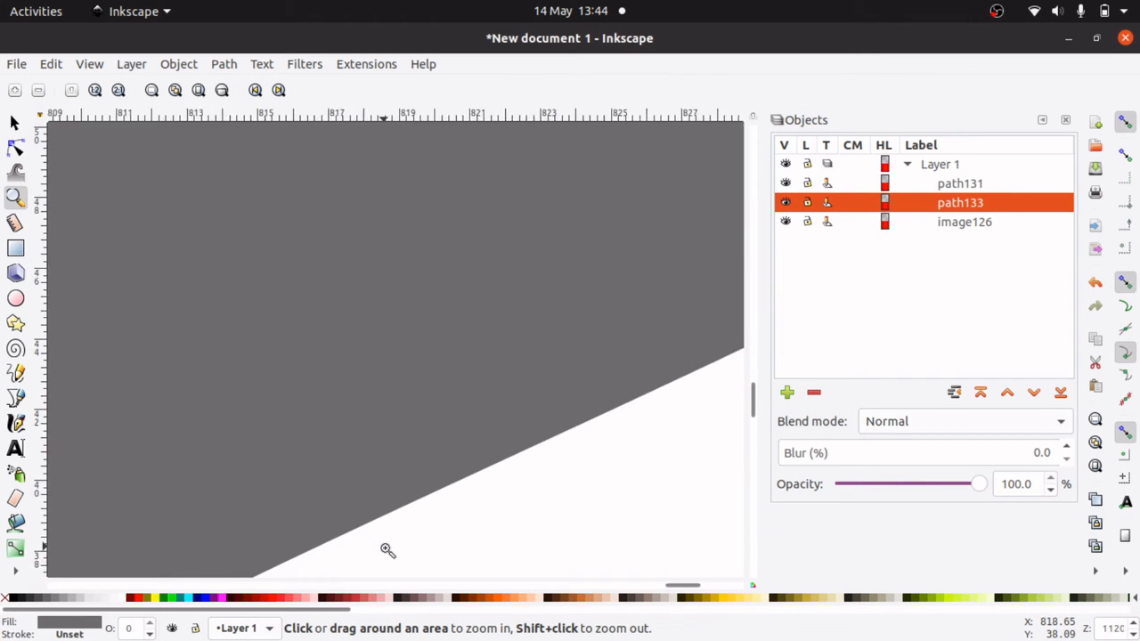
pyautogui.click(388, 549)
pyautogui.keyDown('shift'); pyautogui.click(388, 549); pyautogui.keyUp('shift')
pyautogui.keyDown('shift'); pyautogui.click(388, 549); pyautogui.keyUp('shift')
pyautogui.keyDown('shift'); pyautogui.click(387, 550); pyautogui.keyUp('shift')
pyautogui.keyDown('shift'); pyautogui.click(388, 550); pyautogui.keyUp('shift')
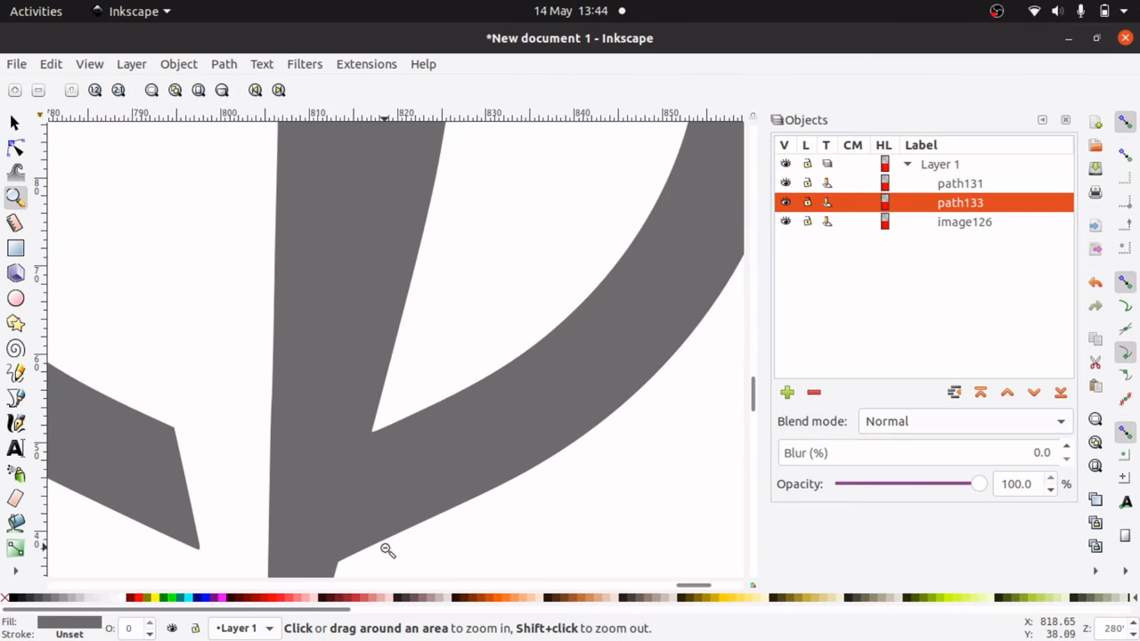
pyautogui.keyDown('shift'); pyautogui.click(388, 550); pyautogui.keyUp('shift')
pyautogui.keyDown('shift'); pyautogui.click(387, 550); pyautogui.keyUp('shift')
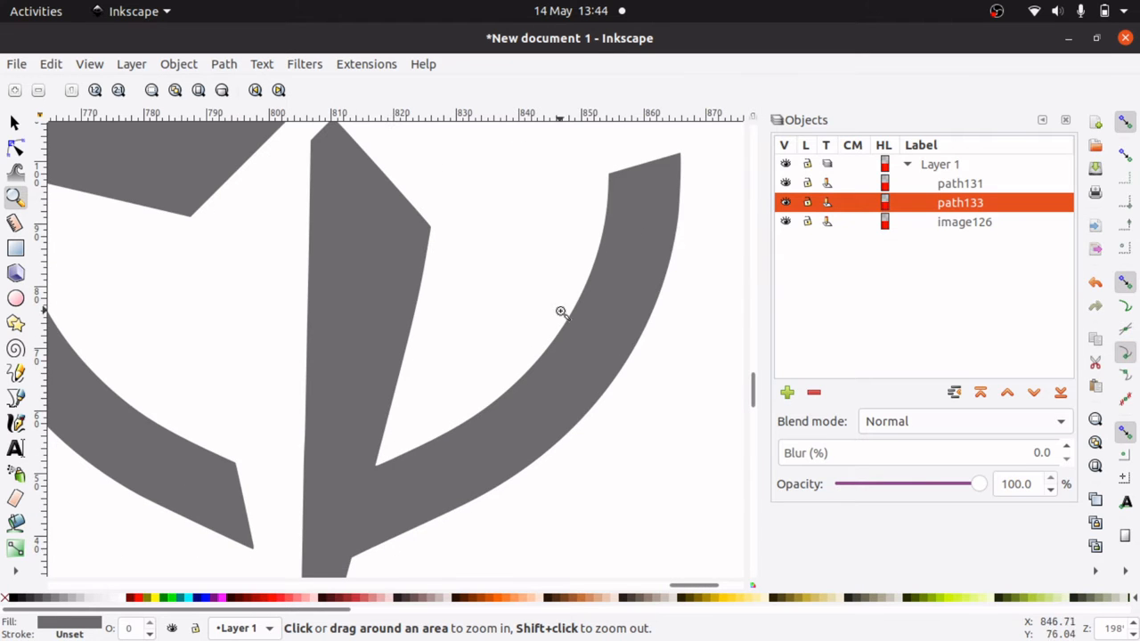
# Examine the slanted upper end of path133's lower-right arc
pyautogui.click(653, 159)
pyautogui.click(653, 159)
pyautogui.click(653, 159)
pyautogui.keyDown('shift'); pyautogui.click(653, 158); pyautogui.keyUp('shift')
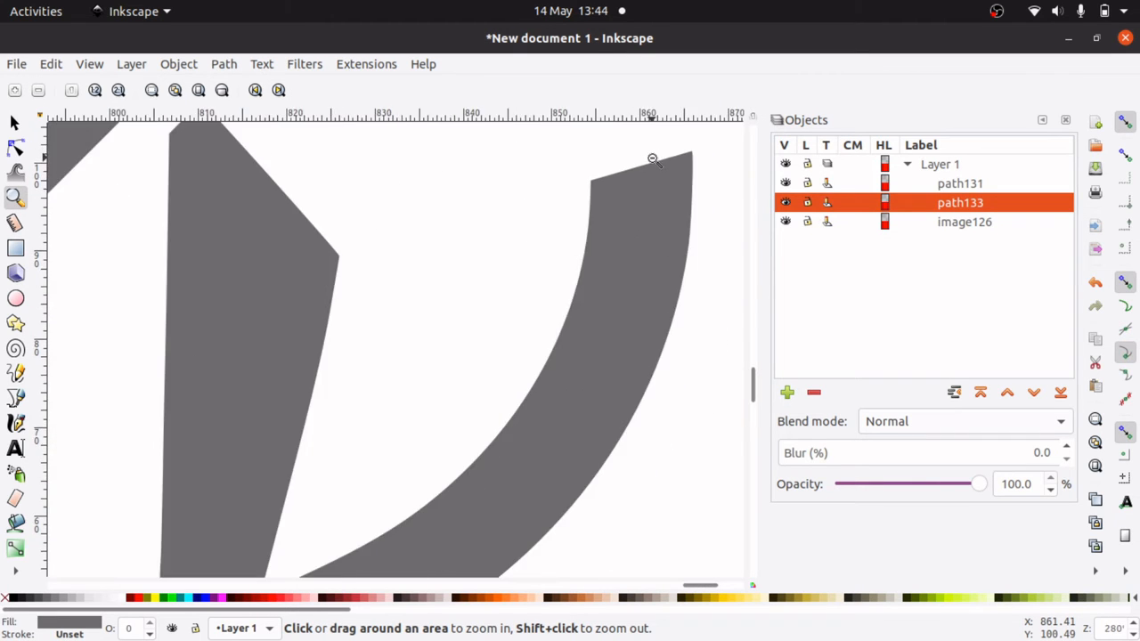
pyautogui.keyDown('shift'); pyautogui.click(653, 159); pyautogui.keyUp('shift')
pyautogui.keyDown('shift'); pyautogui.click(652, 158); pyautogui.keyUp('shift')
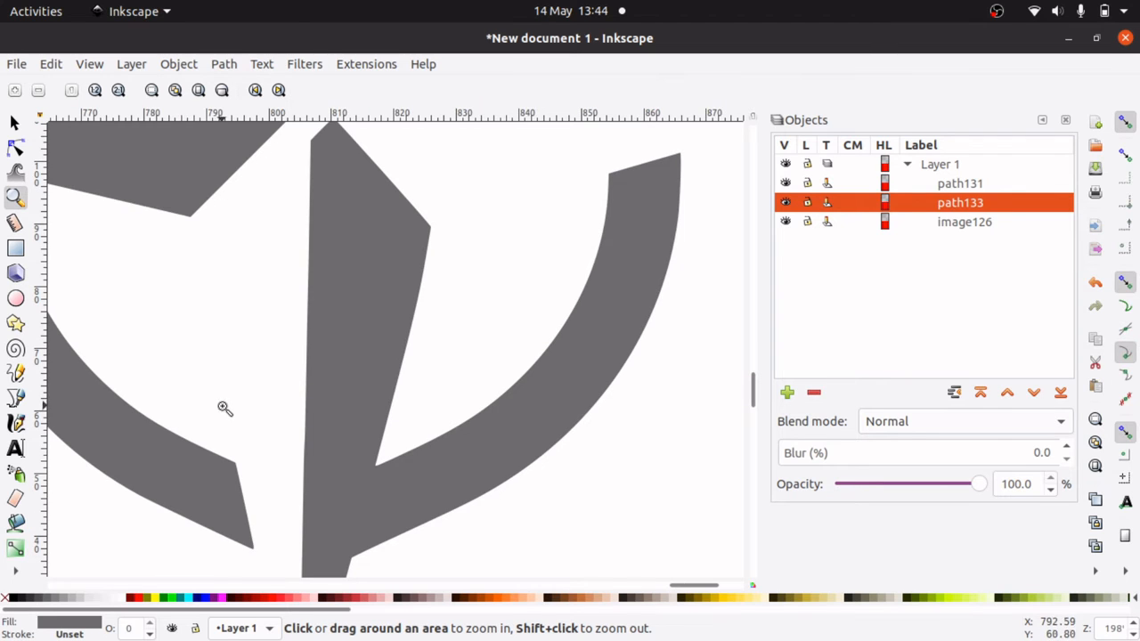
# Deselect path133 and inspect its lower-left arc, the centre of the compass and the overall logo shape
pyautogui.click(14, 122)
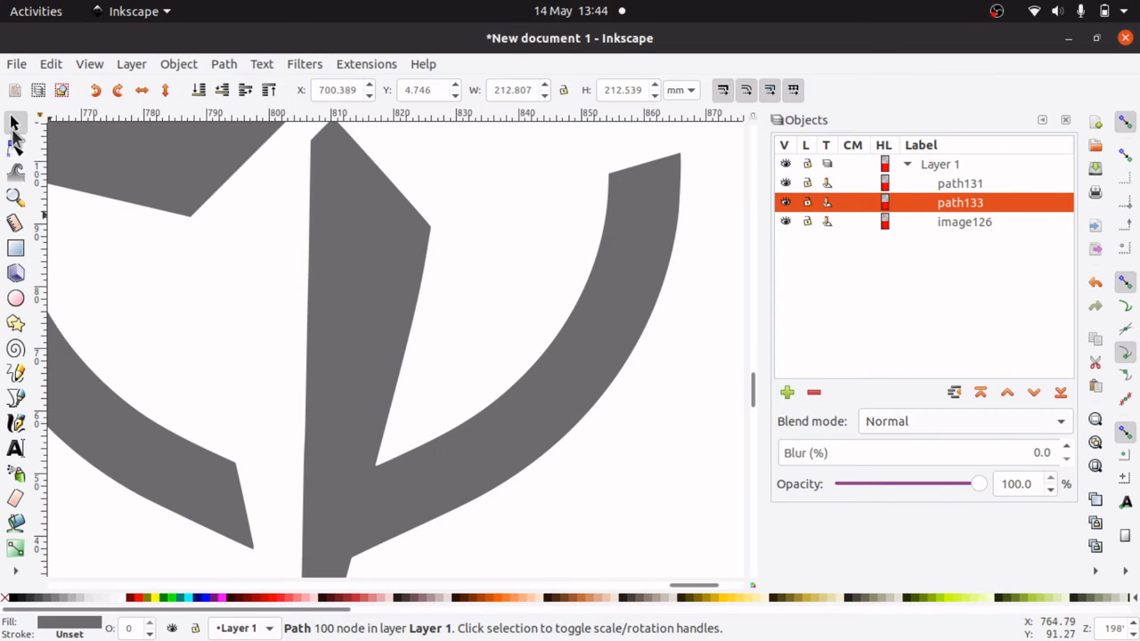
pyautogui.moveTo(722, 590); pyautogui.dragTo(690, 591)
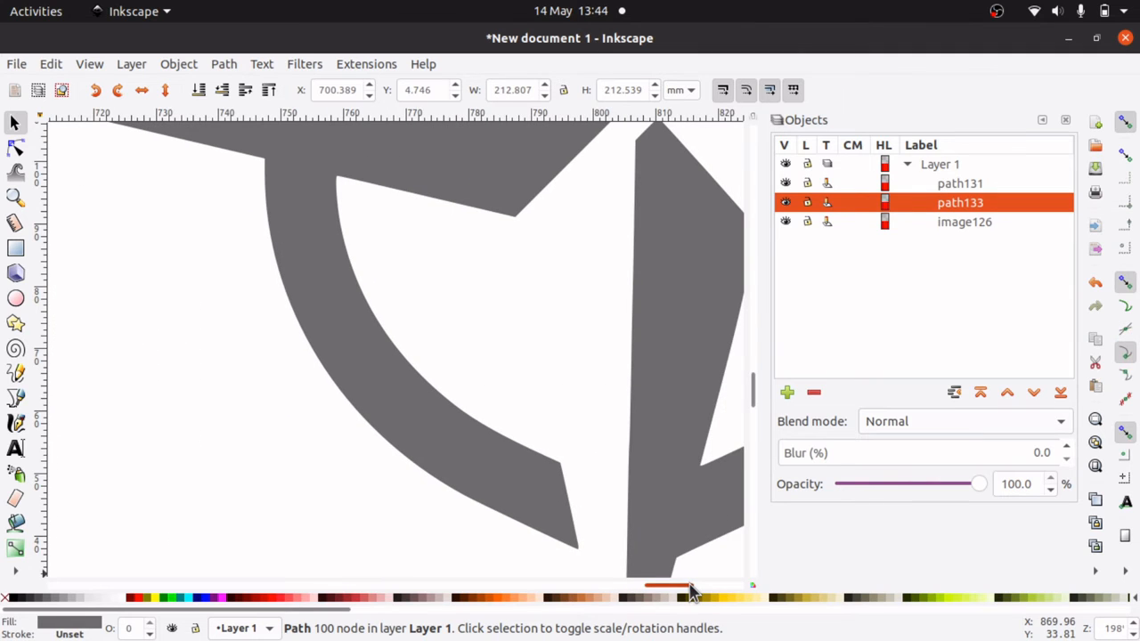
pyautogui.click(520, 397)
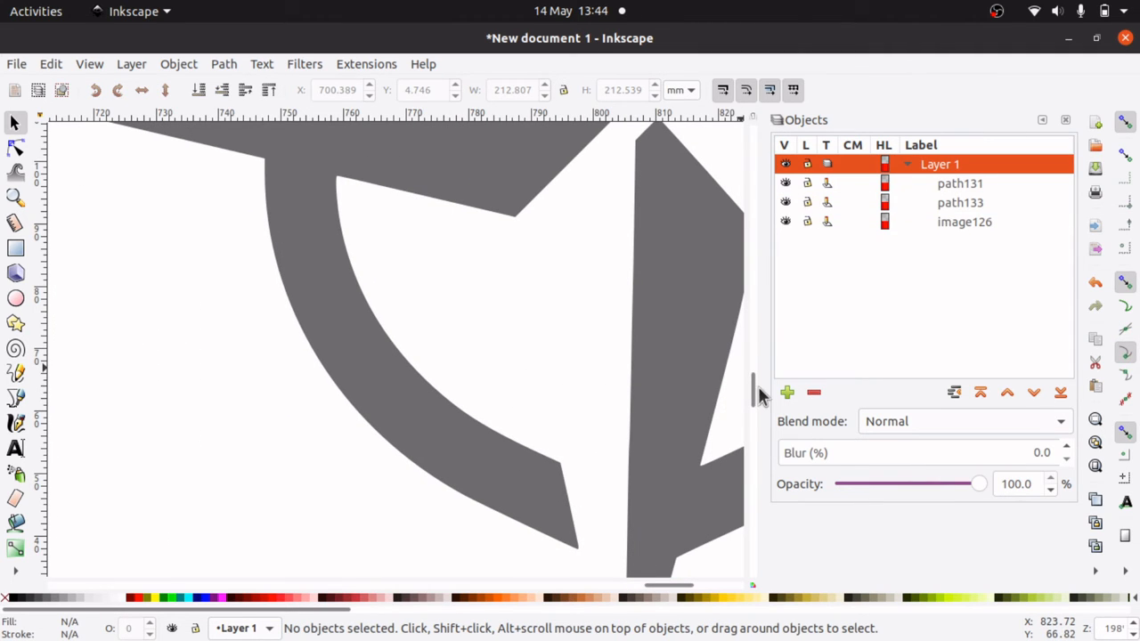
pyautogui.moveTo(755, 381)
pyautogui.mouseDown()
pyautogui.moveTo(753, 324)
pyautogui.moveTo(754, 378)
pyautogui.mouseUp()
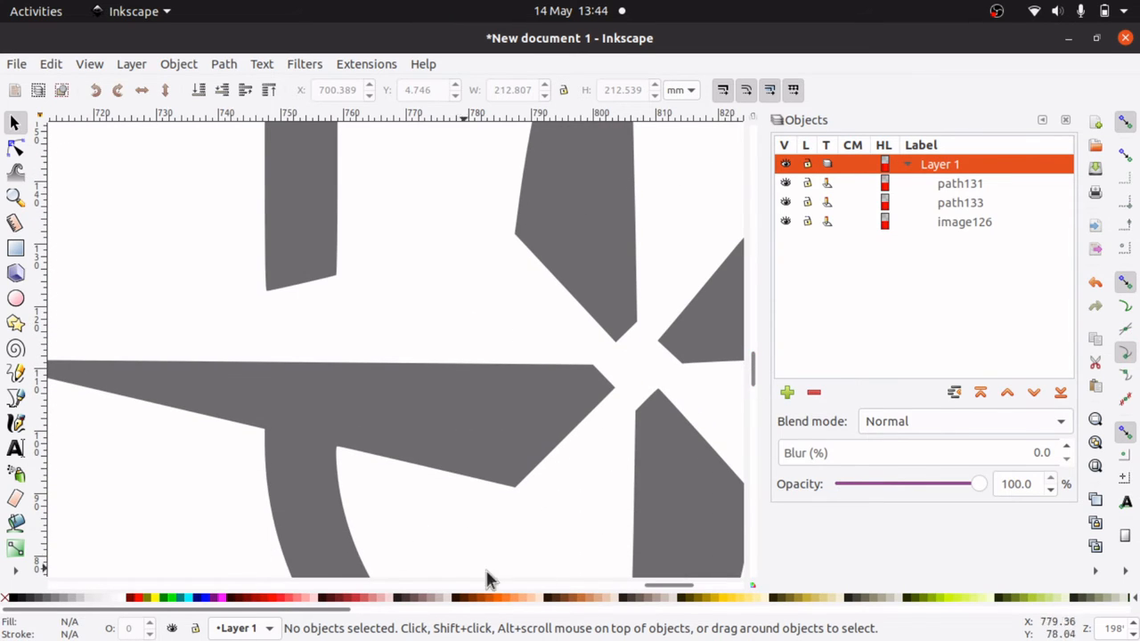
pyautogui.moveTo(674, 588)
pyautogui.mouseDown()
pyautogui.moveTo(731, 590)
pyautogui.moveTo(691, 591)
pyautogui.mouseUp()
pyautogui.click(16, 199)
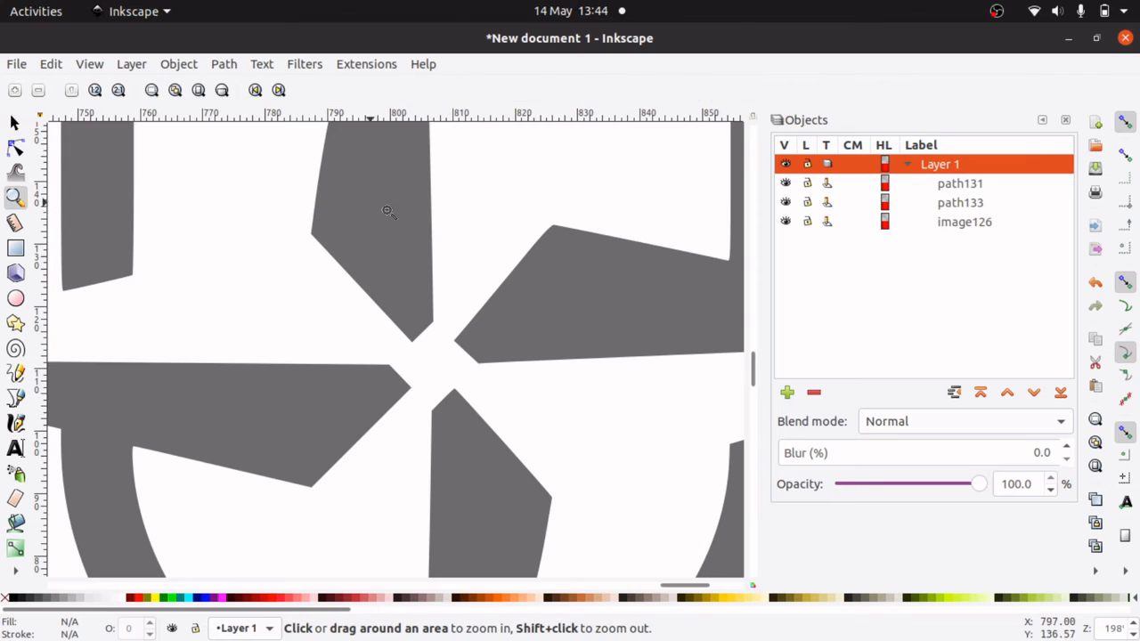
pyautogui.keyDown('shift'); pyautogui.click(435, 246); pyautogui.keyUp('shift')
pyautogui.keyDown('shift'); pyautogui.click(435, 246); pyautogui.keyUp('shift')
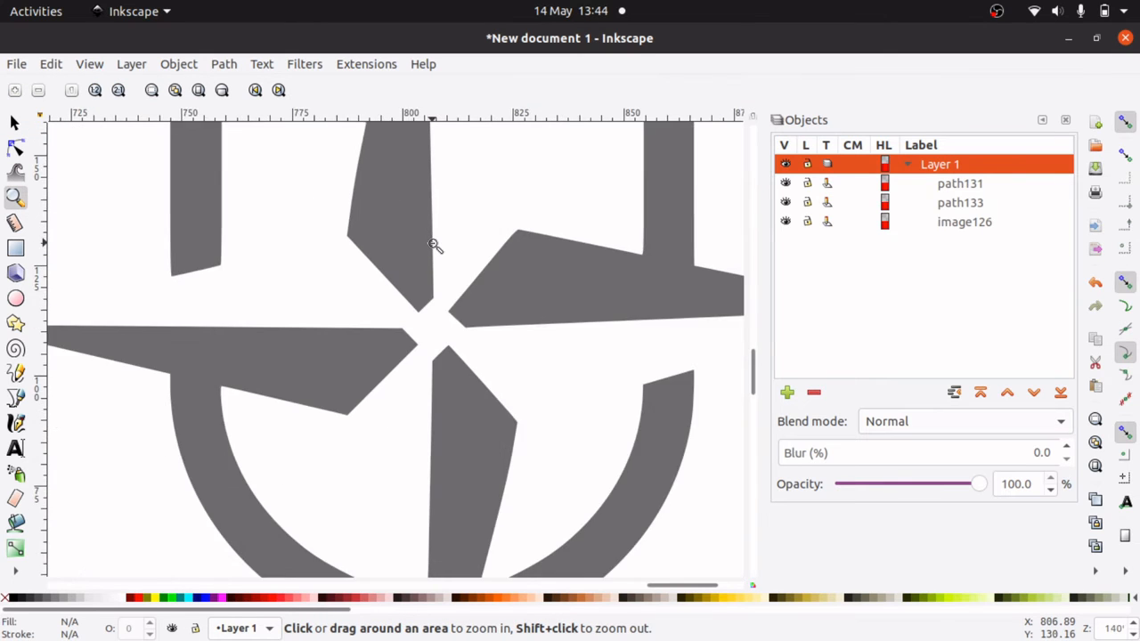
pyautogui.keyDown('shift'); pyautogui.click(435, 246); pyautogui.keyUp('shift')
pyautogui.keyDown('shift'); pyautogui.click(435, 246); pyautogui.keyUp('shift')
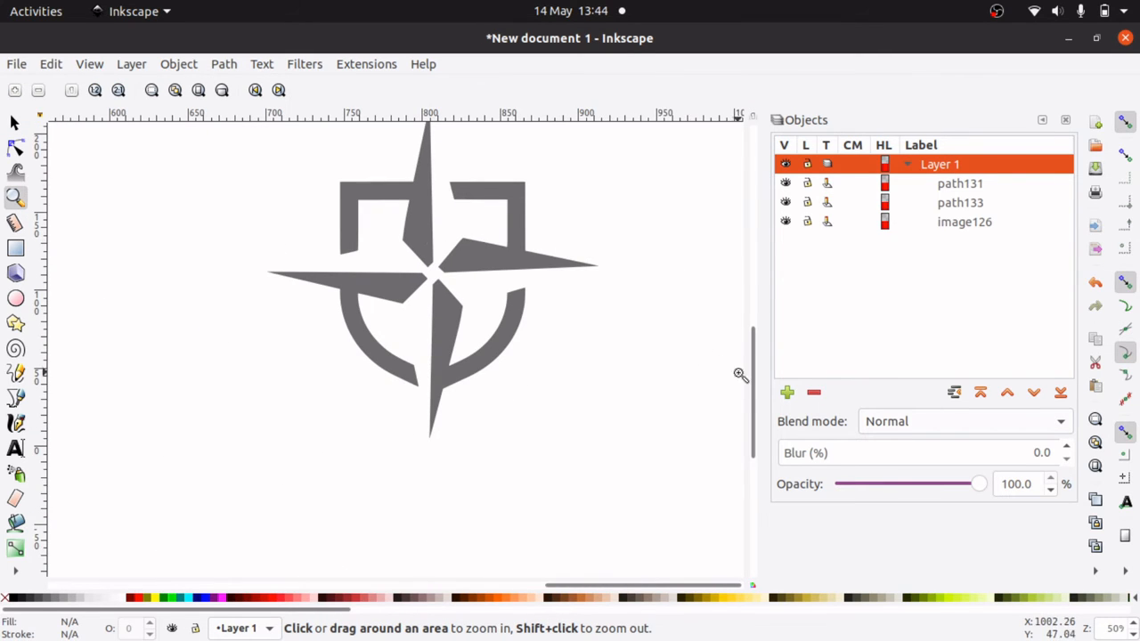
pyautogui.scroll(1, 752, 391)
pyautogui.moveTo(753, 392); pyautogui.dragTo(753, 377)
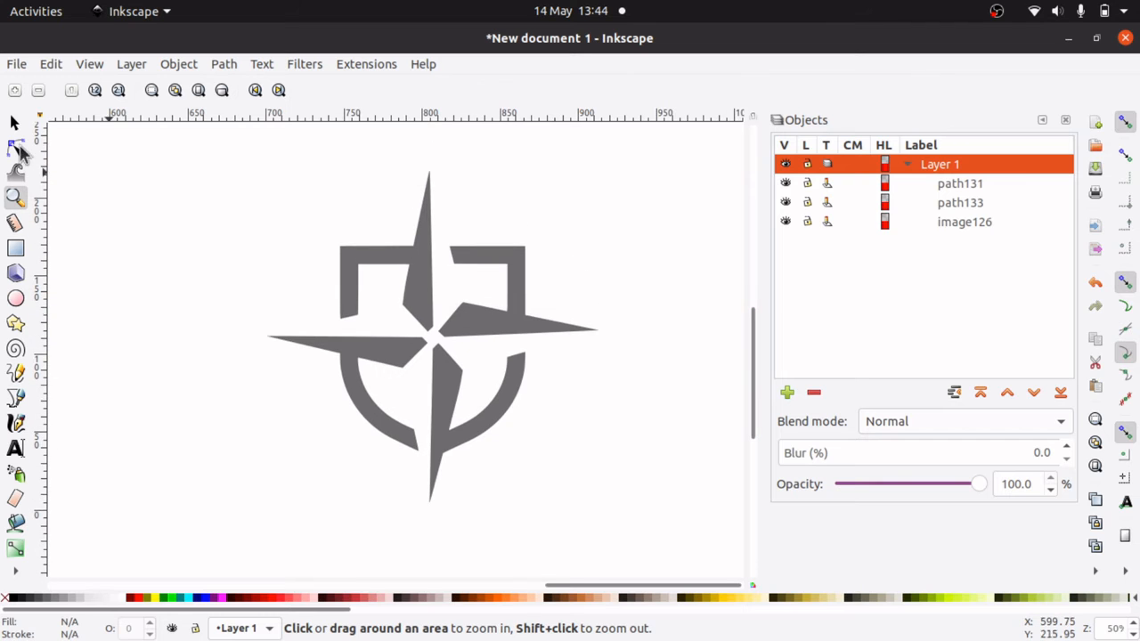
# Try simplifying path133 to reduce its nodes, compare the resulting outline, and undo the simplification
pyautogui.click(16, 123)
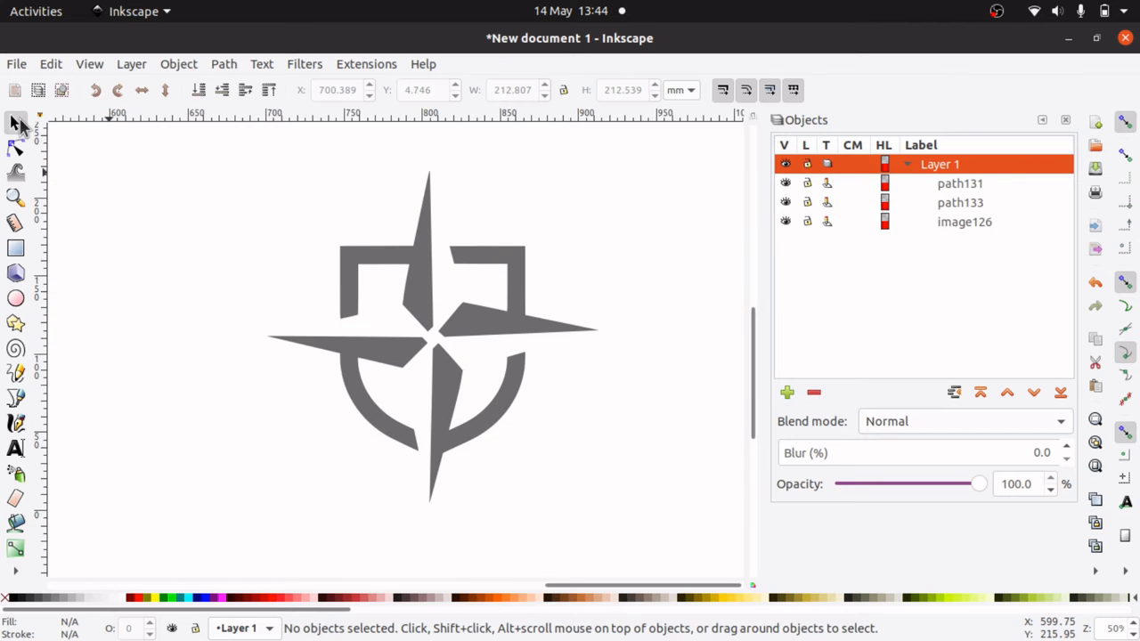
pyautogui.click(419, 369)
pyautogui.press('n')
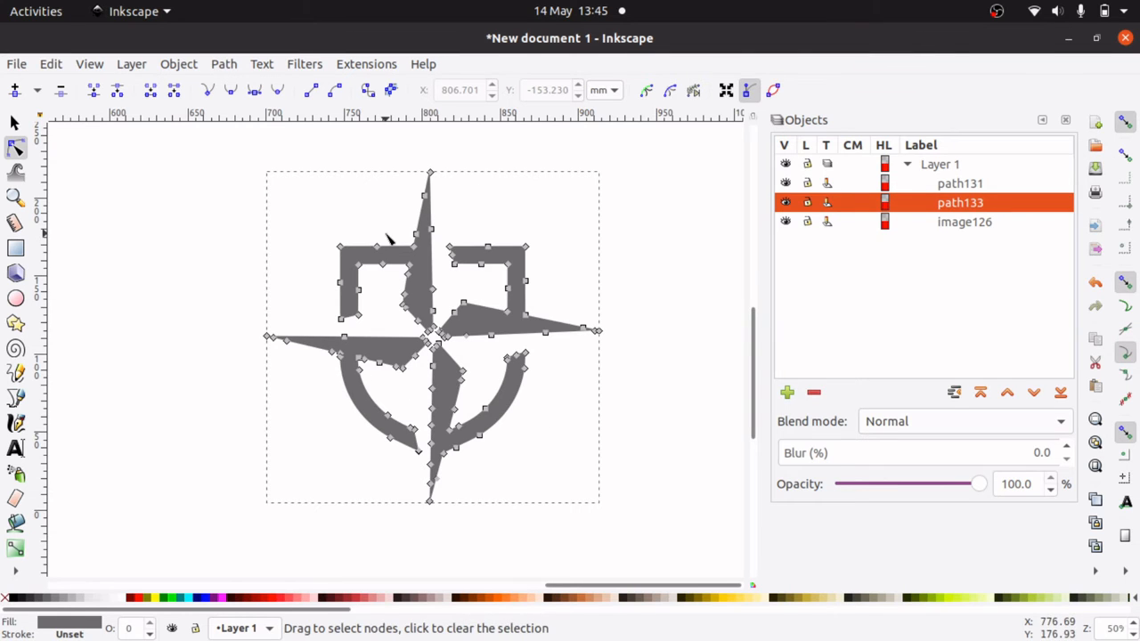
pyautogui.click(233, 71)
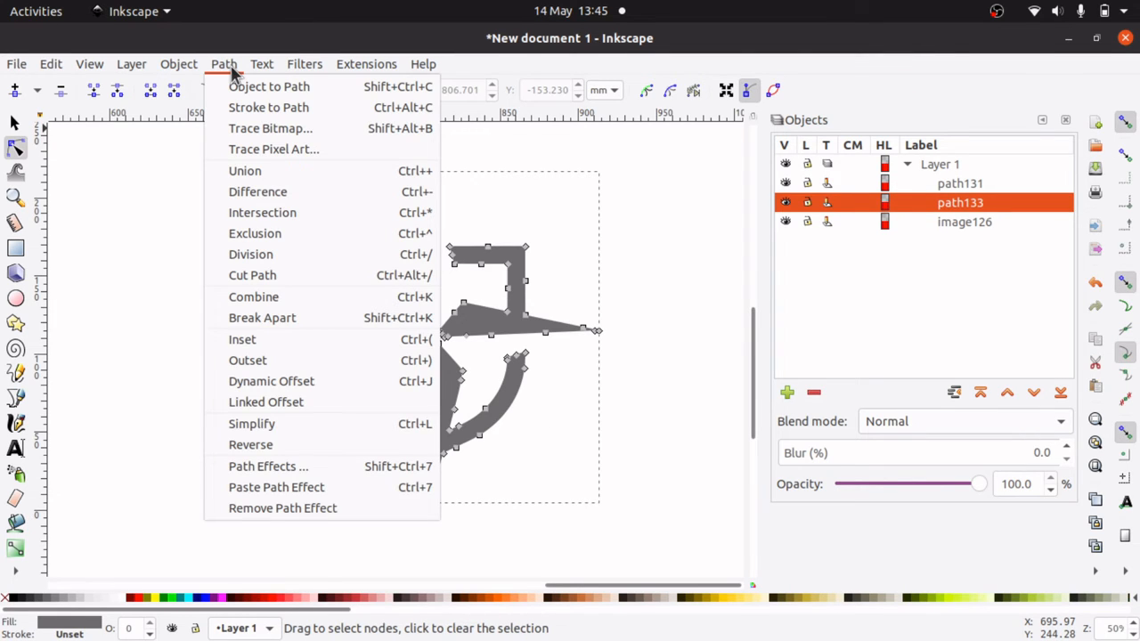
pyautogui.click(314, 425)
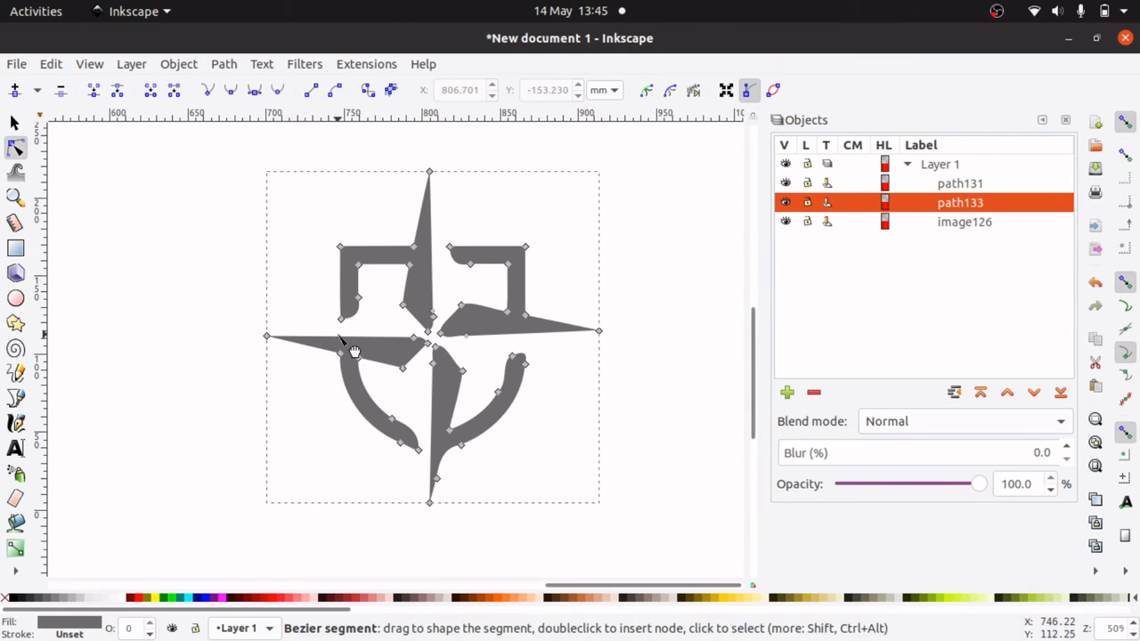
pyautogui.click(519, 479)
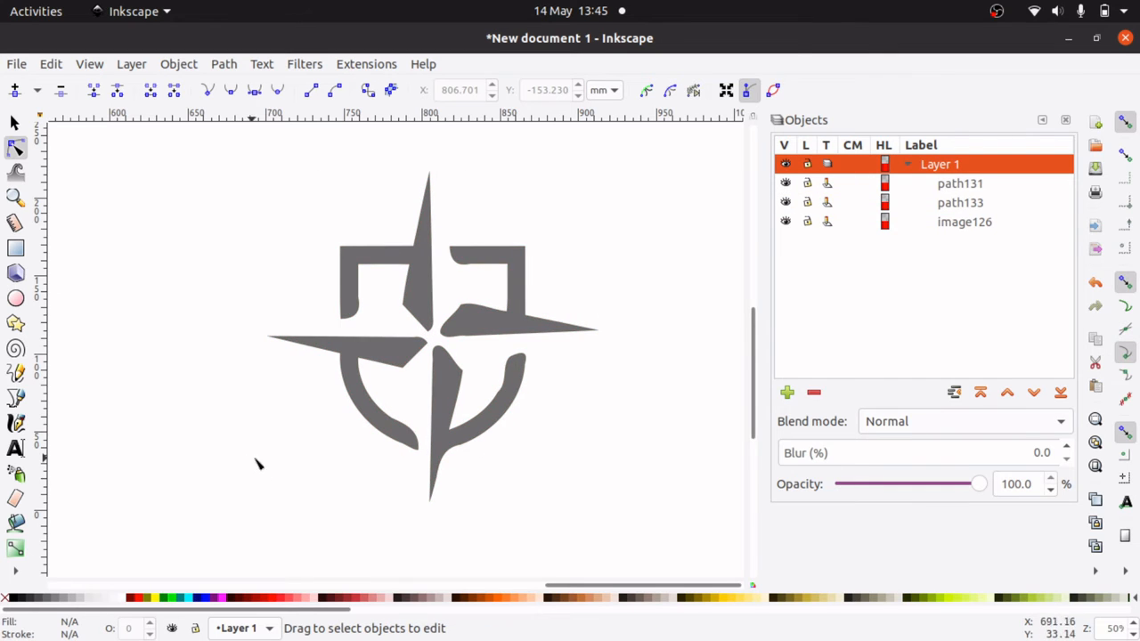
pyautogui.hotkey('ctrl', 'z')
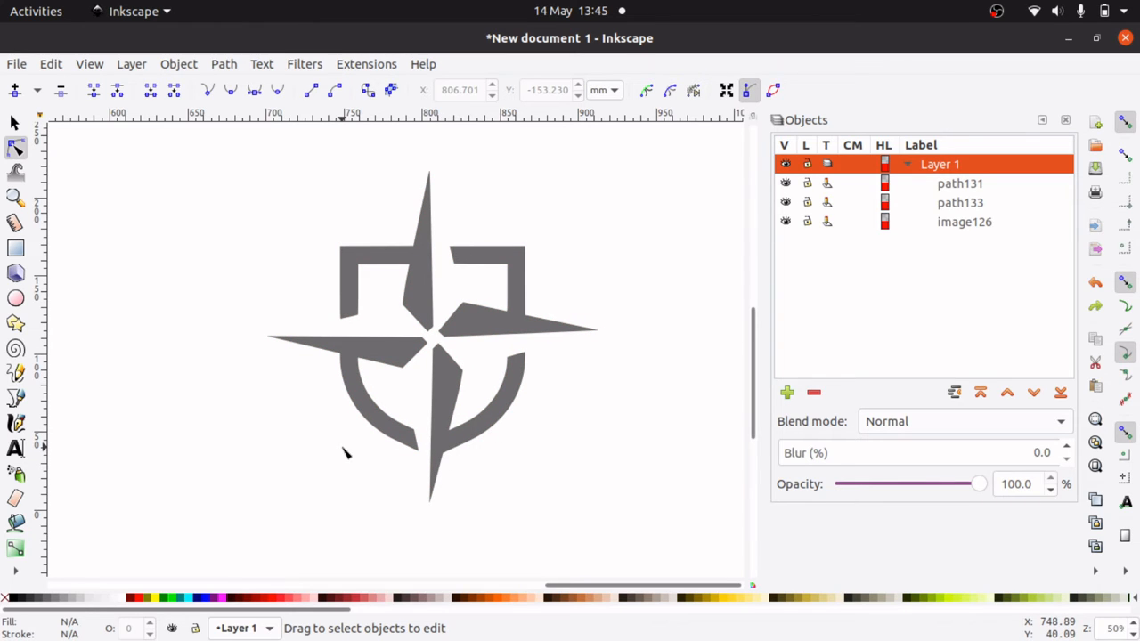
# Compare path133's simplified and original outlines around the downward compass point by redoing and undoing the simplification, ending on the original
pyautogui.hotkey('ctrl', 'shift', 'z')
pyautogui.hotkey('ctrl', 'z')
pyautogui.click(15, 197)
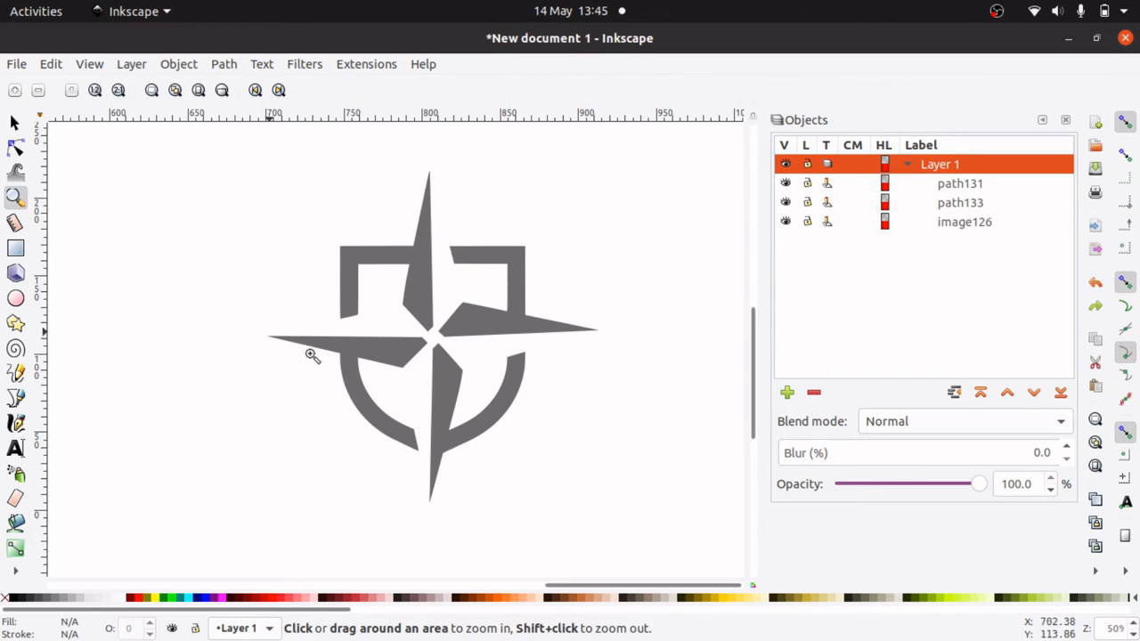
pyautogui.click(435, 457)
pyautogui.click(438, 456)
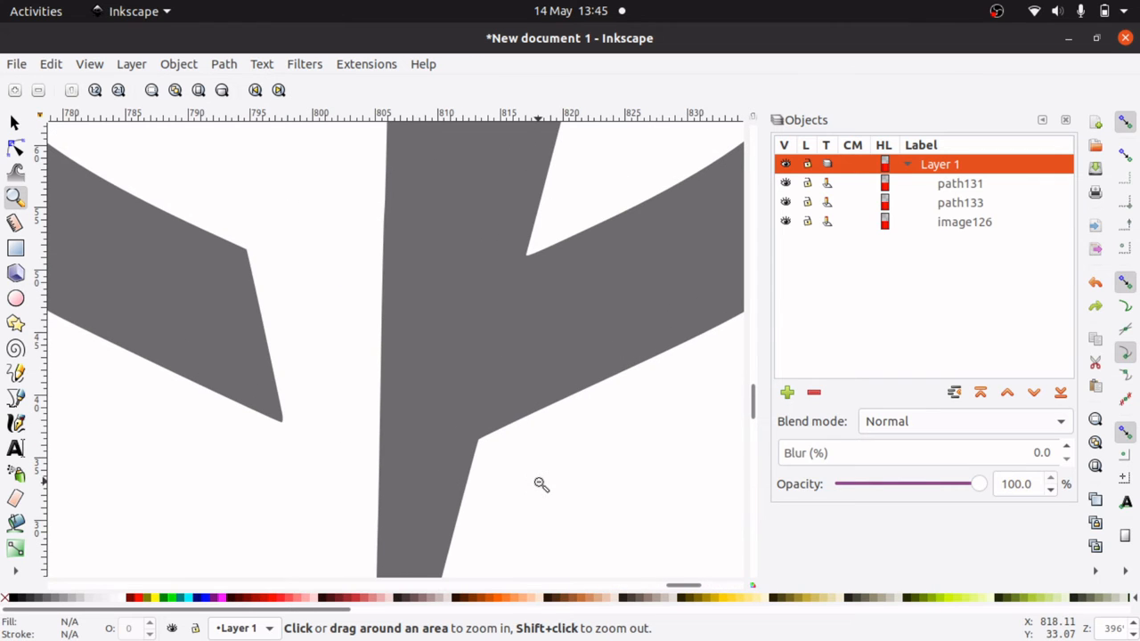
pyautogui.hotkey('ctrl', 'z')
pyautogui.hotkey('ctrl', 'shift', 'z')
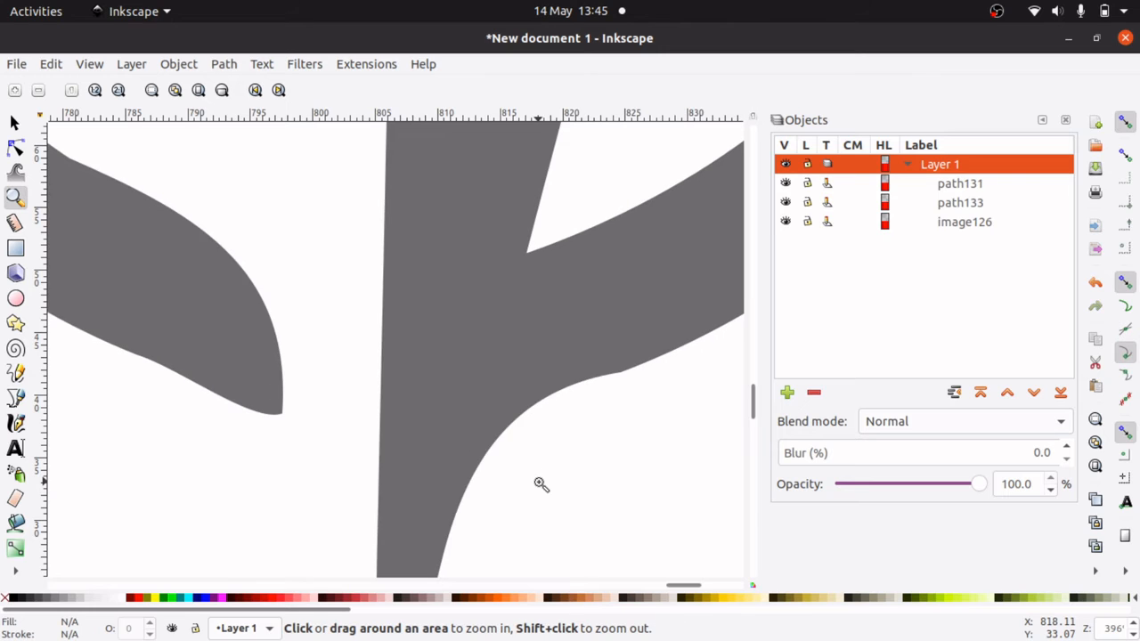
pyautogui.hotkey('ctrl', 'z')
pyautogui.hotkey('ctrl', 'shift', 'z')
pyautogui.hotkey('ctrl', 'z')
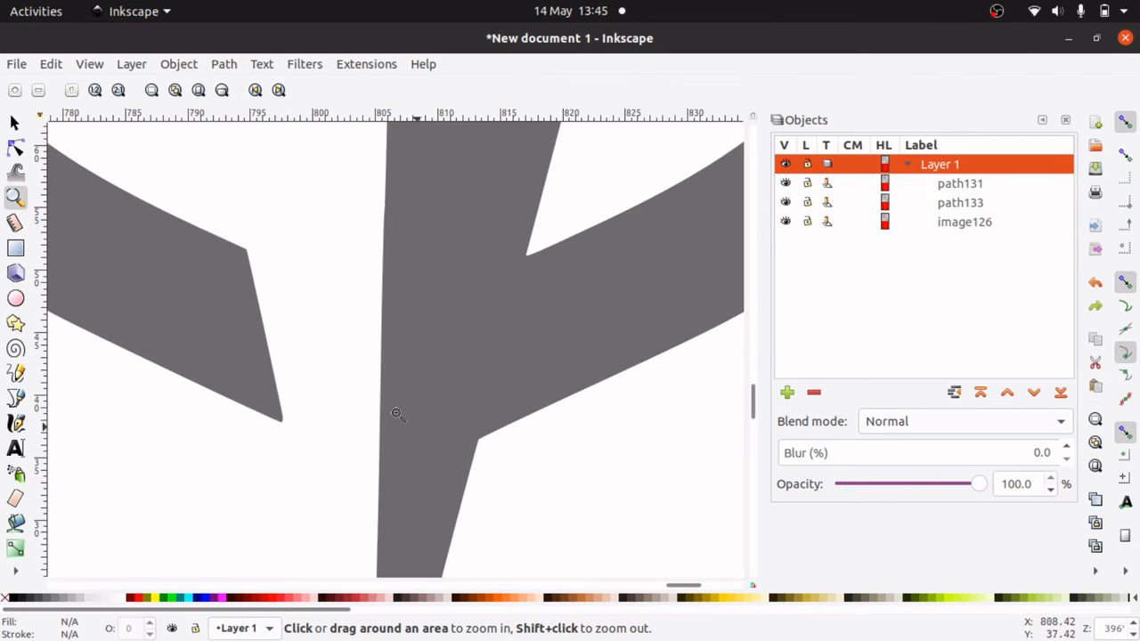
# Examine the left edge of path133's downward compass point up close, and review the whole logo
pyautogui.click(445, 337)
pyautogui.click(445, 336)
pyautogui.click(446, 337)
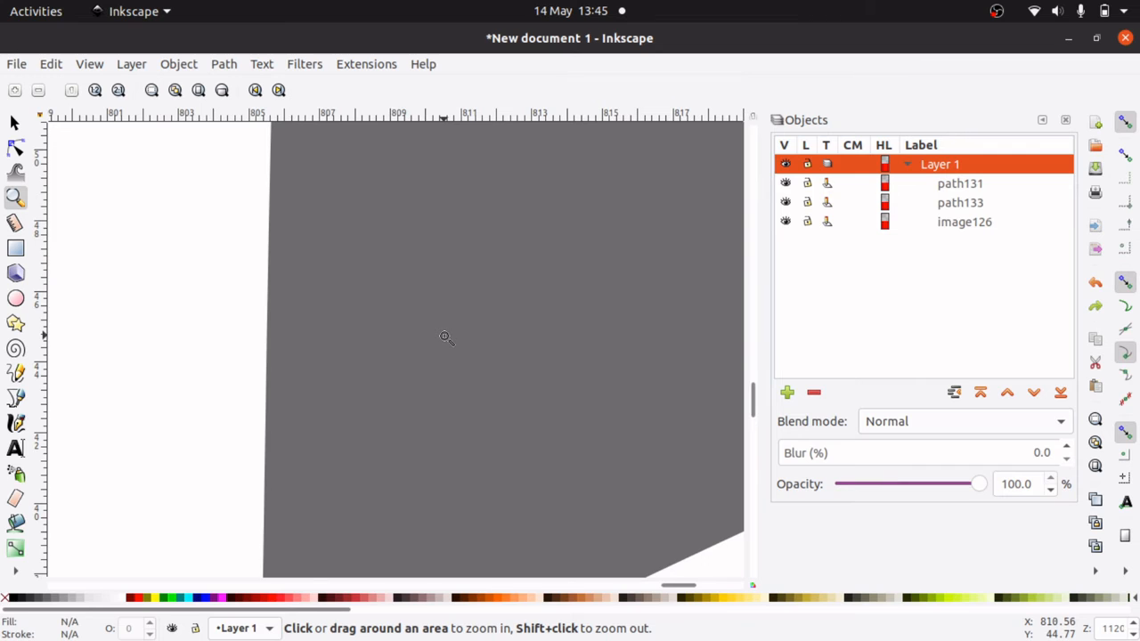
pyautogui.keyDown('shift'); pyautogui.click(445, 337); pyautogui.keyUp('shift')
pyautogui.keyDown('shift'); pyautogui.click(445, 337); pyautogui.keyUp('shift')
pyautogui.keyDown('shift'); pyautogui.click(444, 337); pyautogui.keyUp('shift')
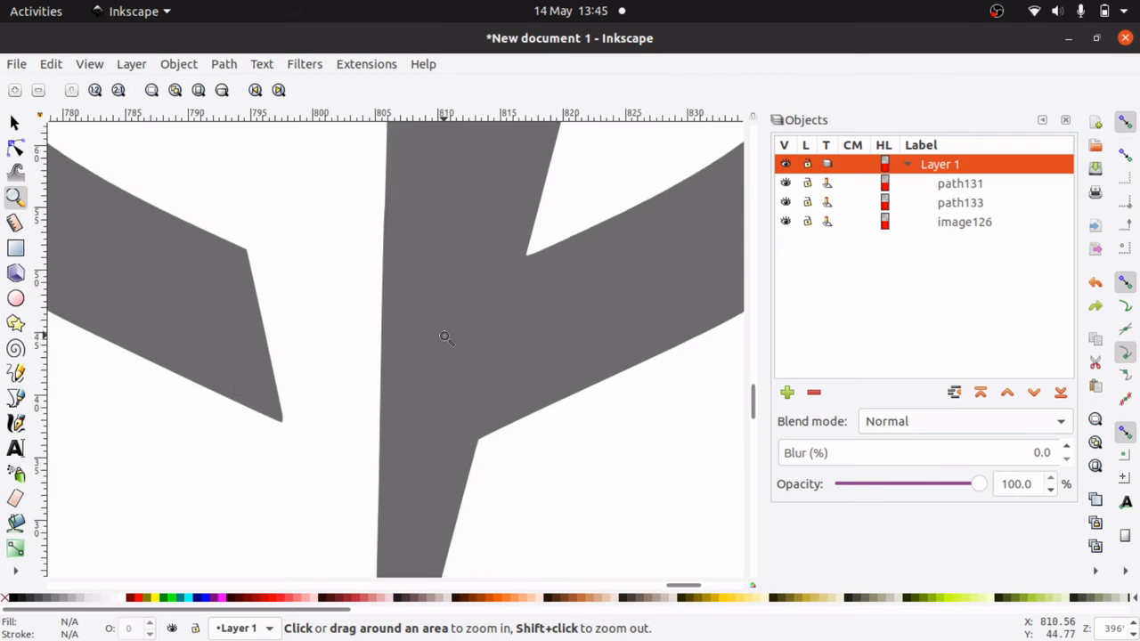
pyautogui.keyDown('shift'); pyautogui.click(445, 337); pyautogui.keyUp('shift')
pyautogui.keyDown('shift'); pyautogui.click(445, 337); pyautogui.keyUp('shift')
pyautogui.keyDown('shift'); pyautogui.click(445, 337); pyautogui.keyUp('shift')
pyautogui.keyDown('shift'); pyautogui.click(444, 336); pyautogui.keyUp('shift')
pyautogui.keyDown('shift'); pyautogui.click(445, 337); pyautogui.keyUp('shift')
pyautogui.keyDown('shift'); pyautogui.click(445, 337); pyautogui.keyUp('shift')
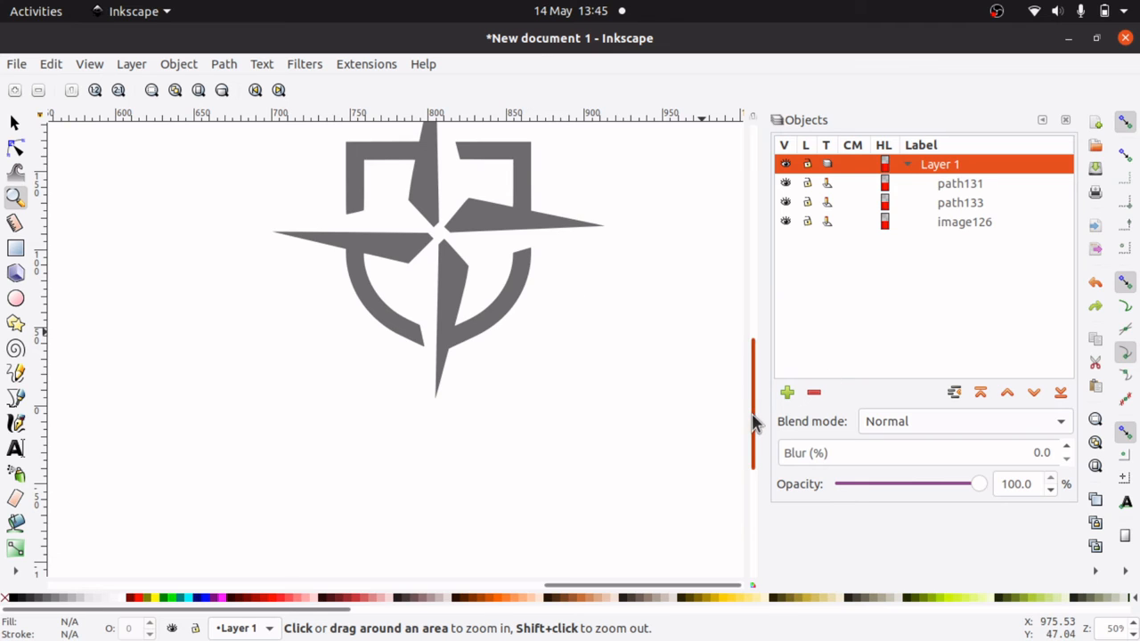
pyautogui.moveTo(753, 423); pyautogui.dragTo(751, 388)
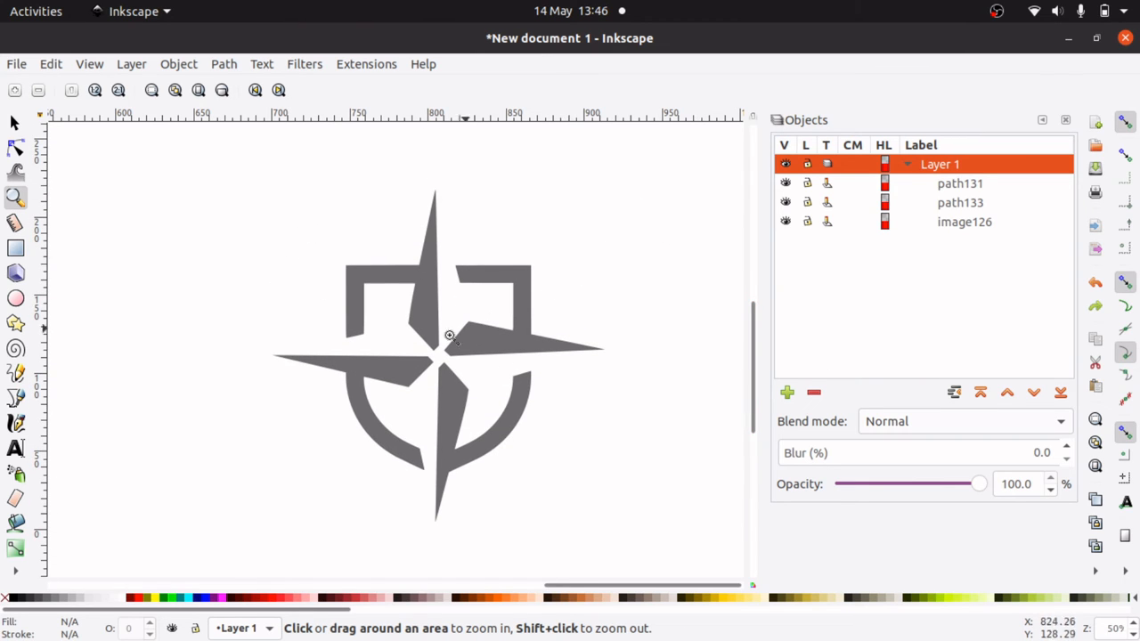
# Compare the node counts of path131 and path133, and delete path131
pyautogui.click(14, 122)
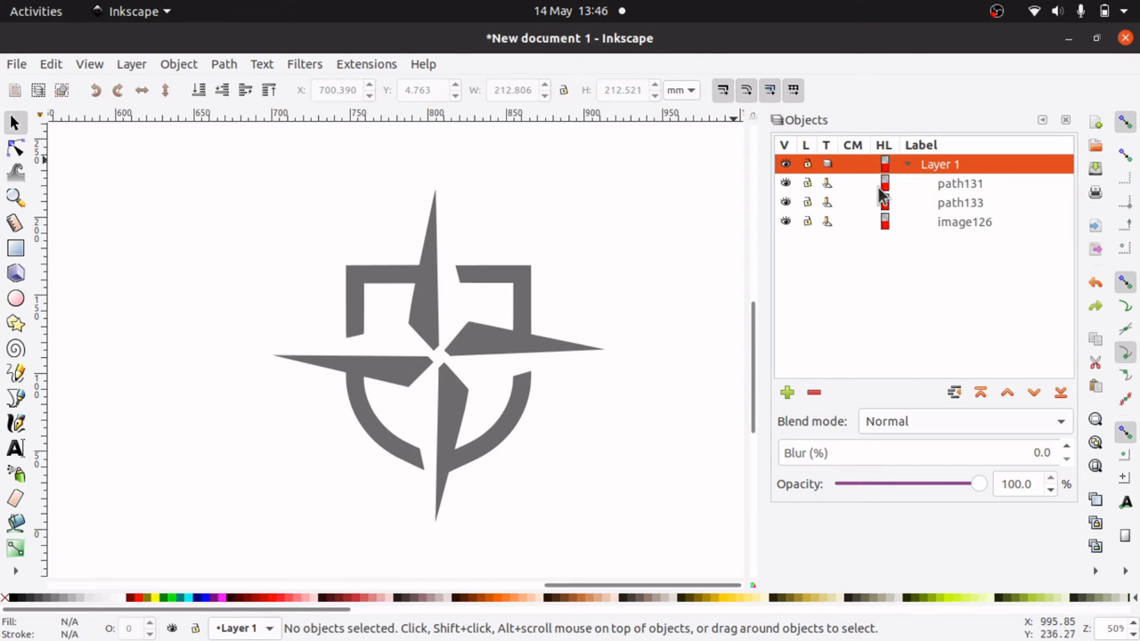
pyautogui.click(958, 185)
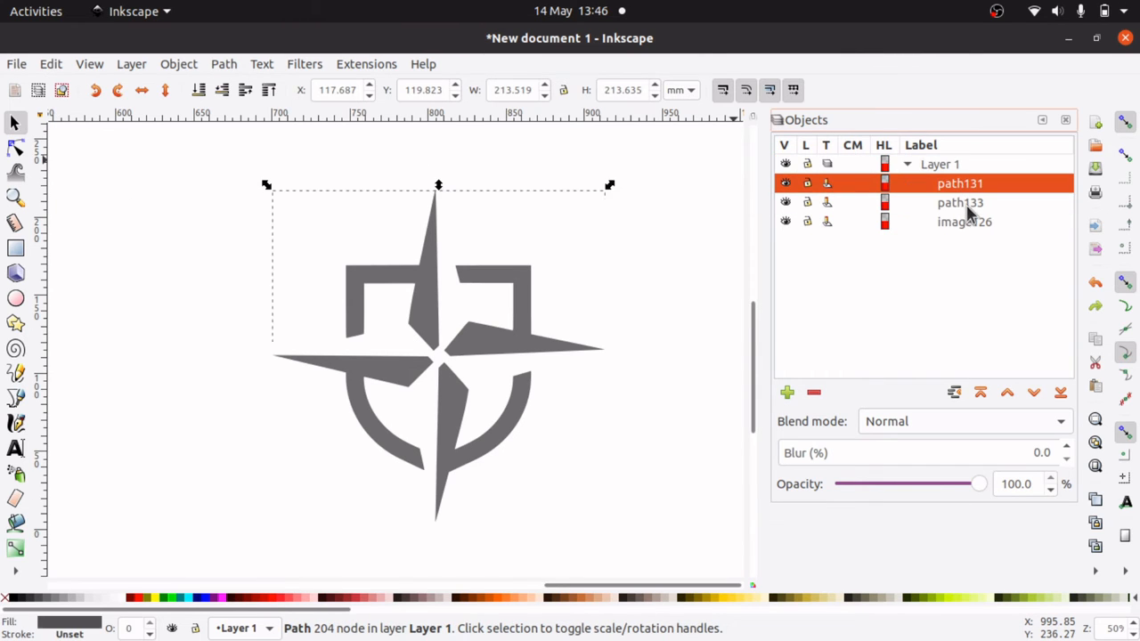
pyautogui.click(967, 207)
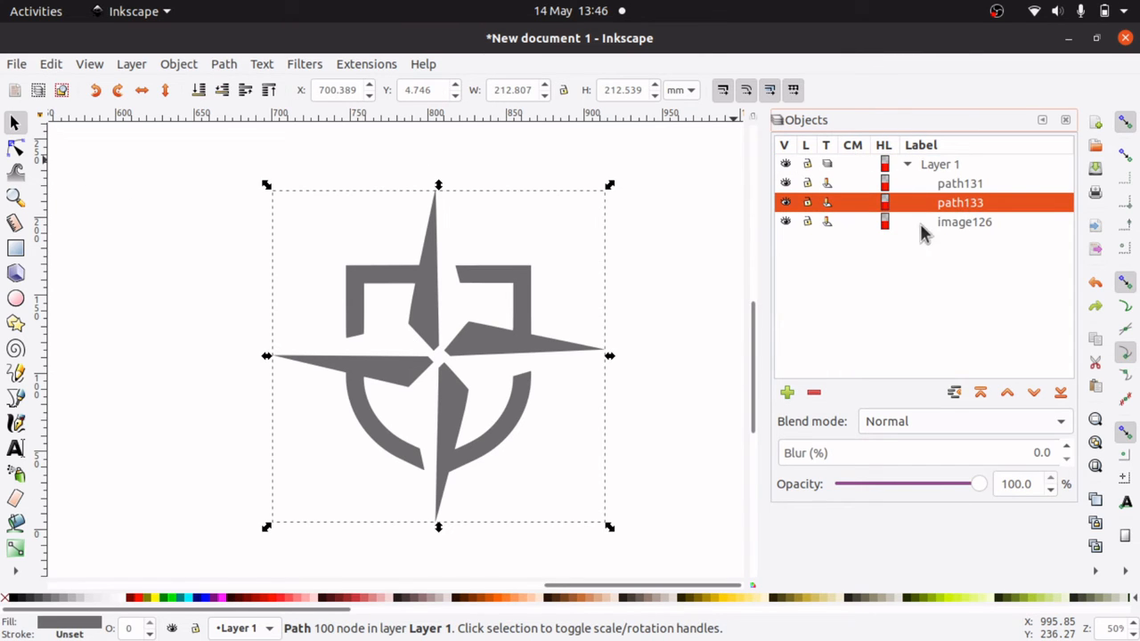
pyautogui.click(960, 186)
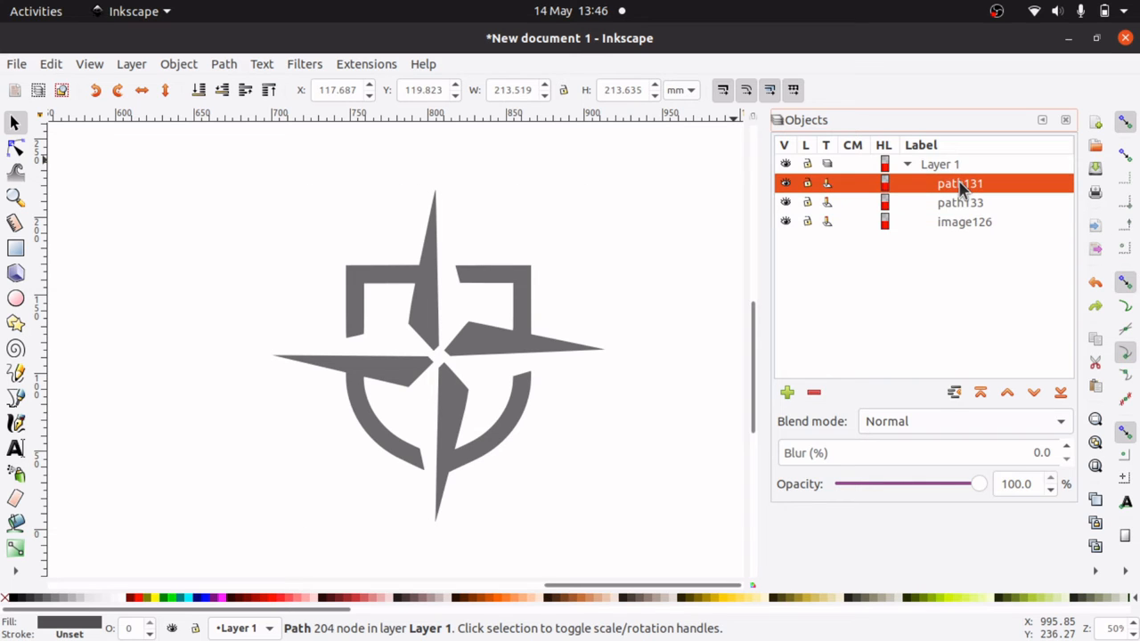
pyautogui.press('Delete')
pyautogui.click(957, 184)
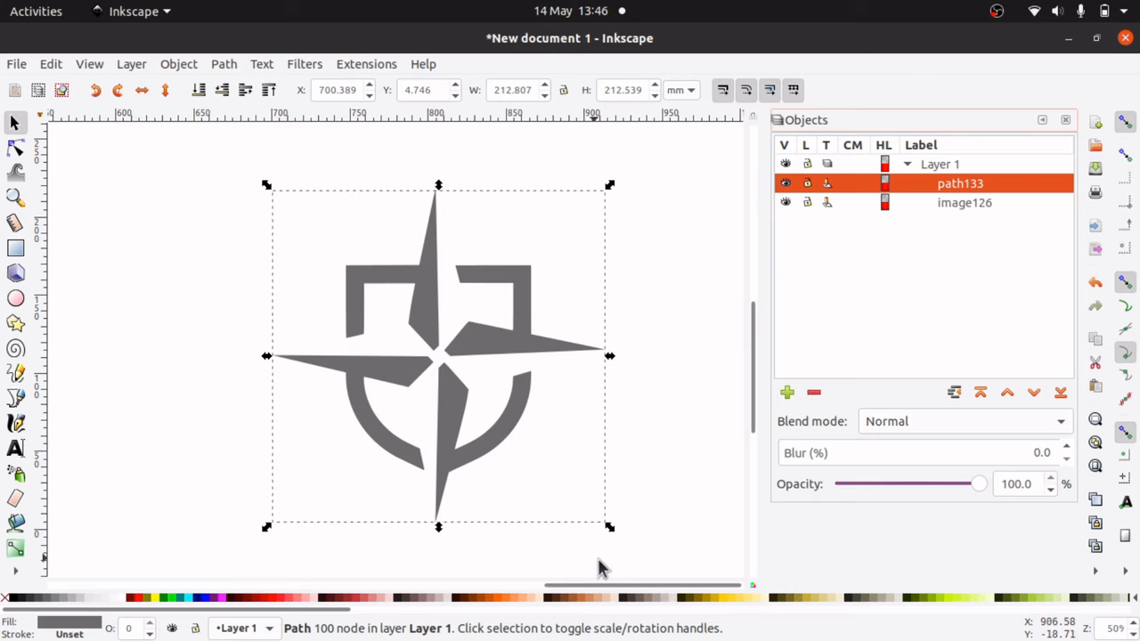
# Deselect path133 and view the original blue logo image in full beside the page
pyautogui.moveTo(636, 586); pyautogui.dragTo(218, 581)
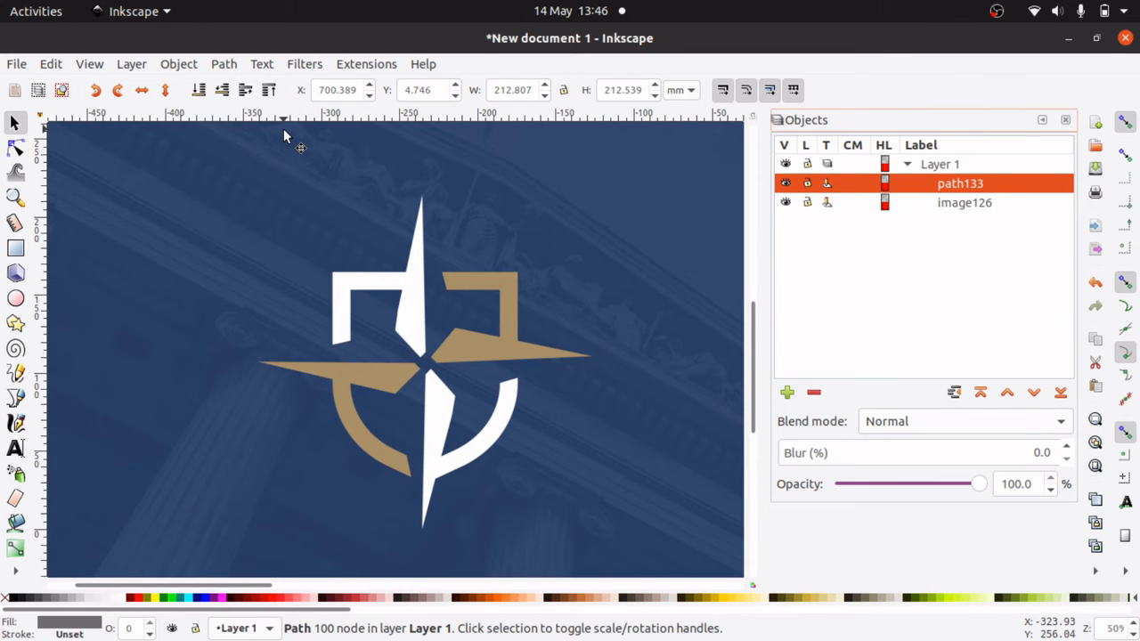
pyautogui.press('Escape')
pyautogui.click(15, 197)
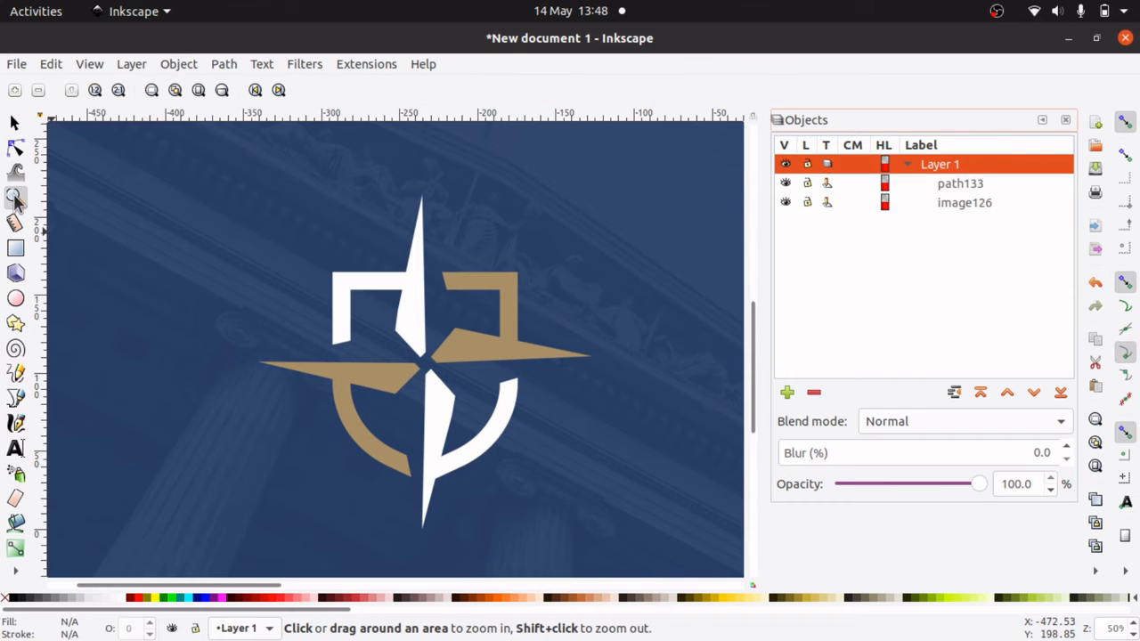
pyautogui.keyDown('shift'); pyautogui.click(430, 294); pyautogui.keyUp('shift')
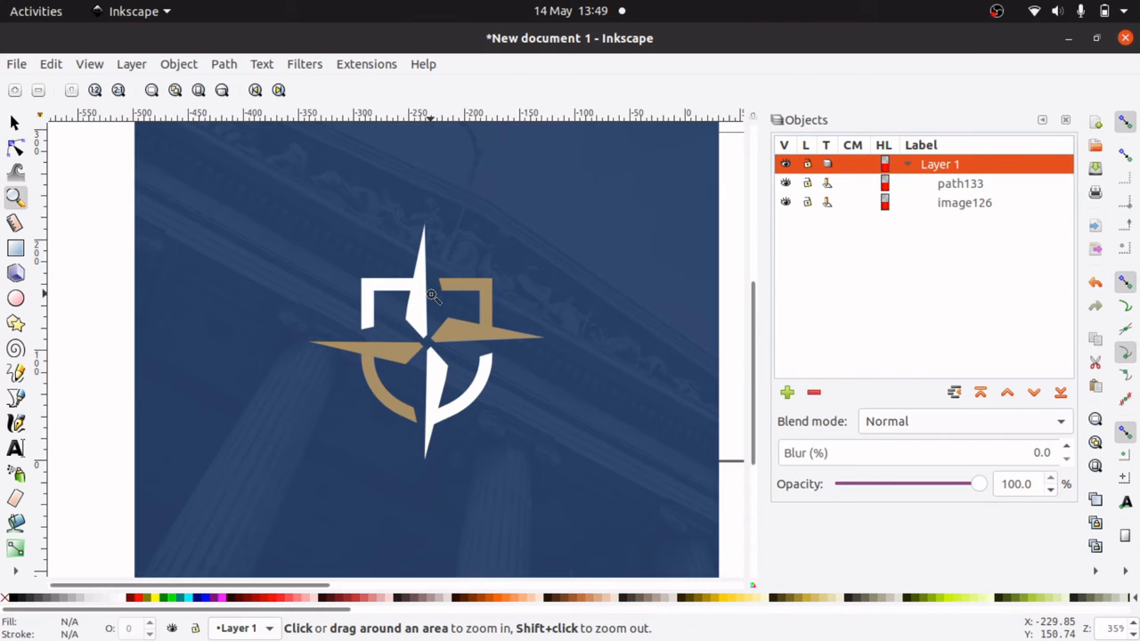
pyautogui.keyDown('shift'); pyautogui.click(430, 294); pyautogui.keyUp('shift')
pyautogui.keyDown('shift'); pyautogui.click(430, 294); pyautogui.keyUp('shift')
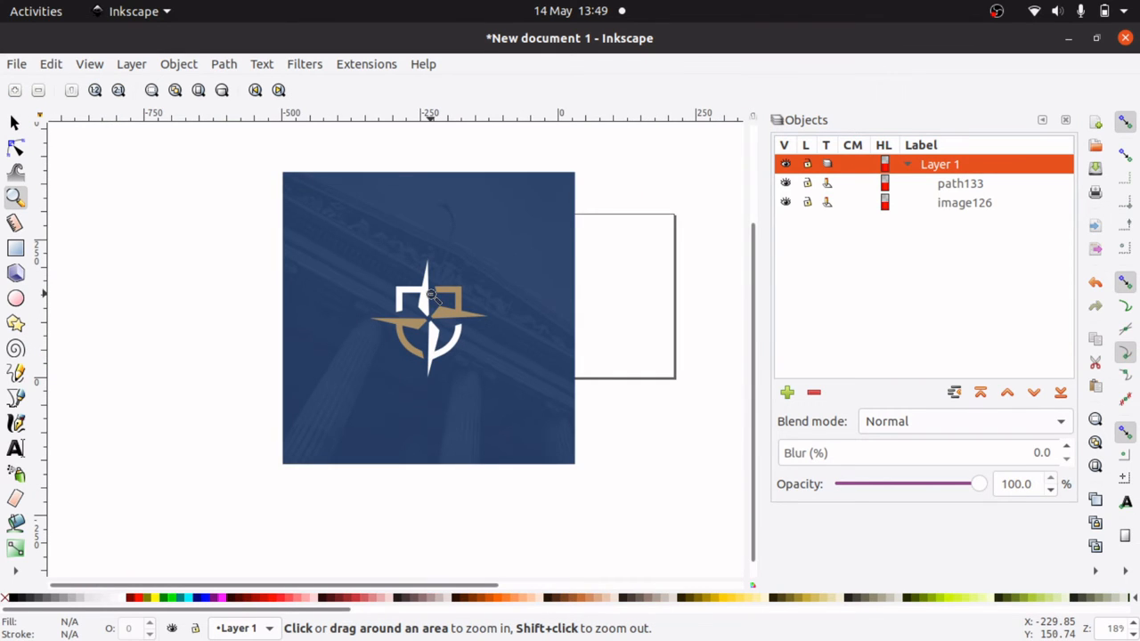
pyautogui.keyDown('shift'); pyautogui.click(430, 294); pyautogui.keyUp('shift')
pyautogui.keyDown('shift'); pyautogui.click(430, 294); pyautogui.keyUp('shift')
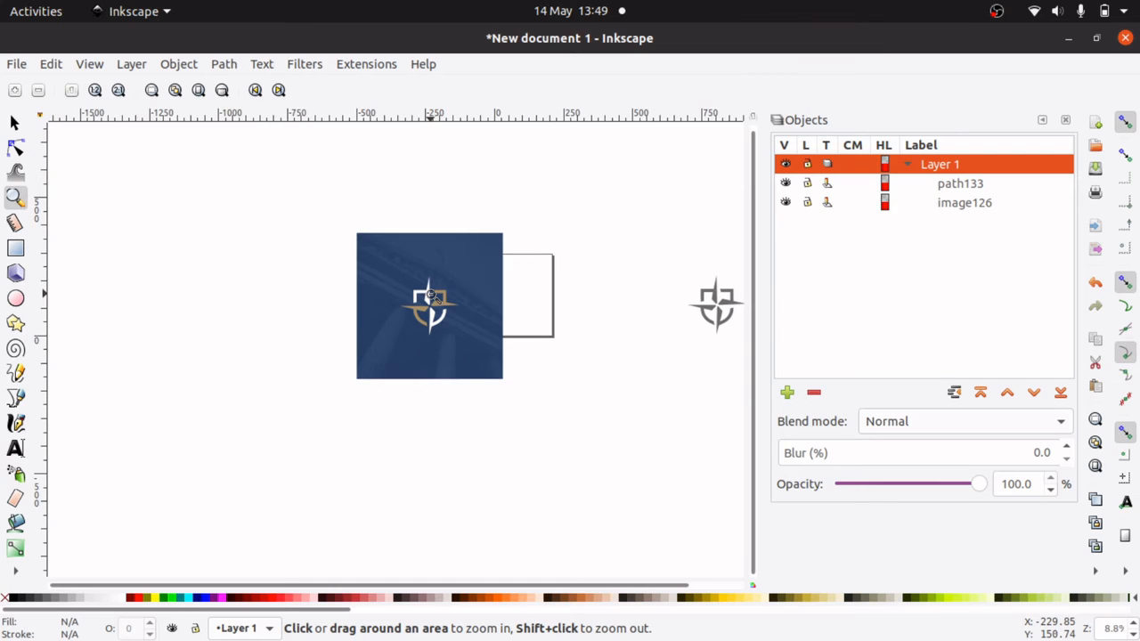
pyautogui.click(430, 294)
pyautogui.click(430, 294)
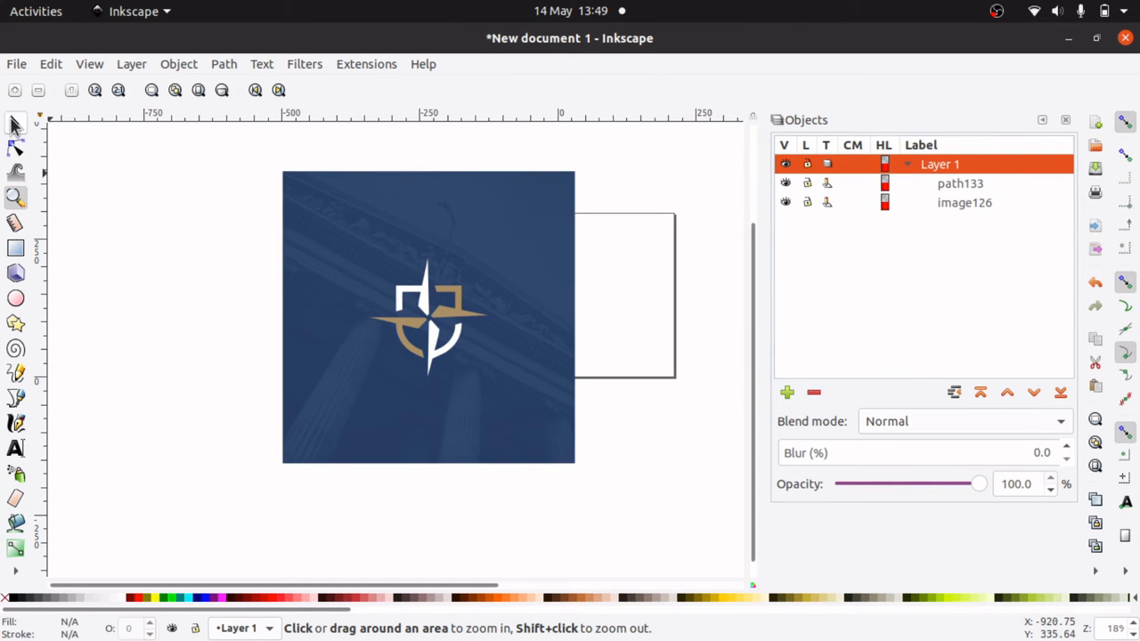
# Trace image126 as a multiple-scan Colours group with 6 stacked scans, without smoothing or background removal, and close Trace Bitmap
pyautogui.click(14, 125)
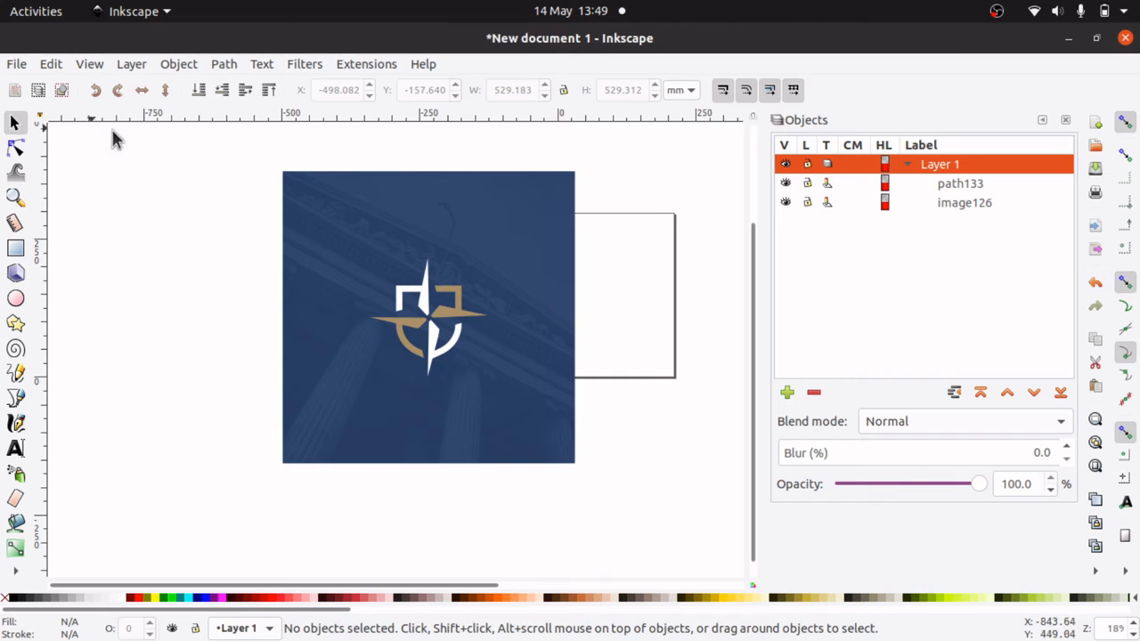
pyautogui.click(471, 326)
pyautogui.rightClick(471, 326)
pyautogui.moveTo(471, 329)
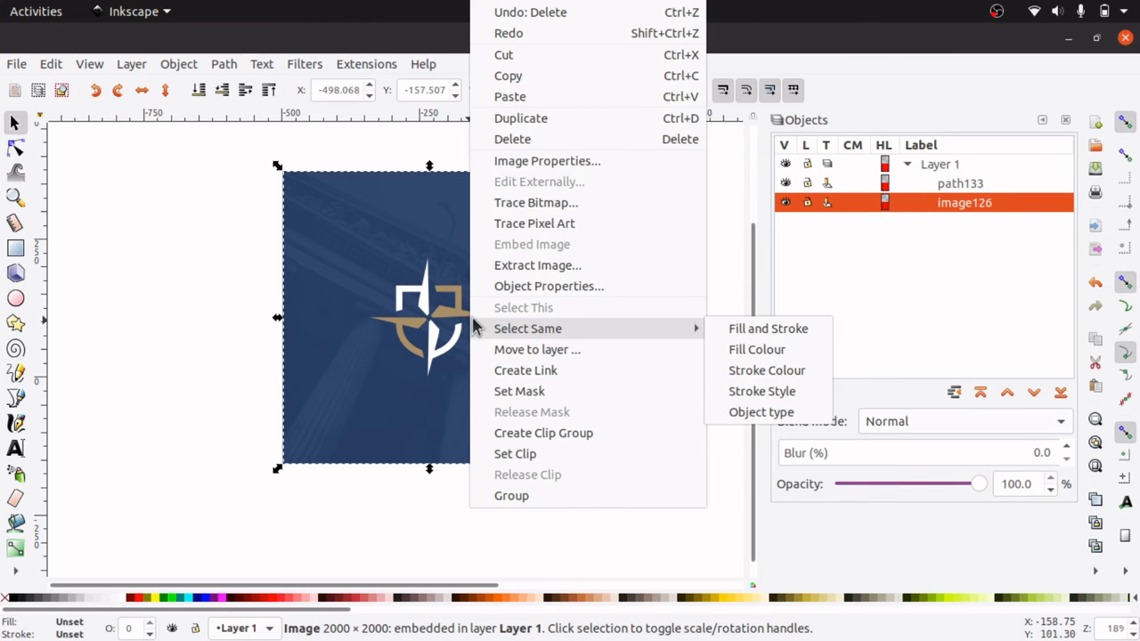
pyautogui.click(574, 205)
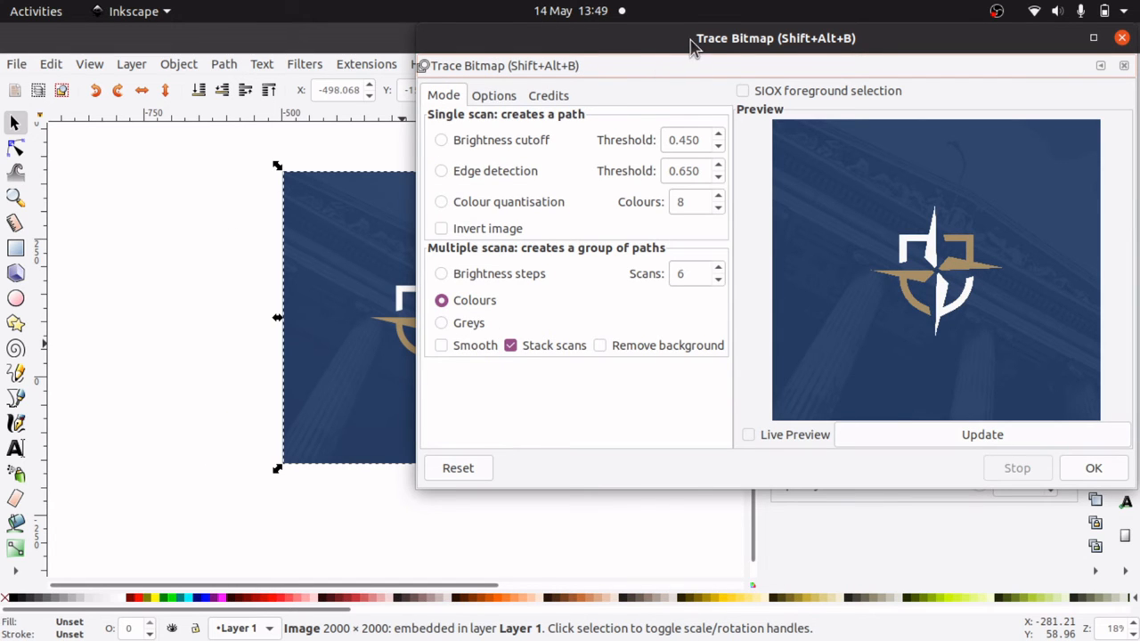
pyautogui.moveTo(693, 46); pyautogui.dragTo(430, 114)
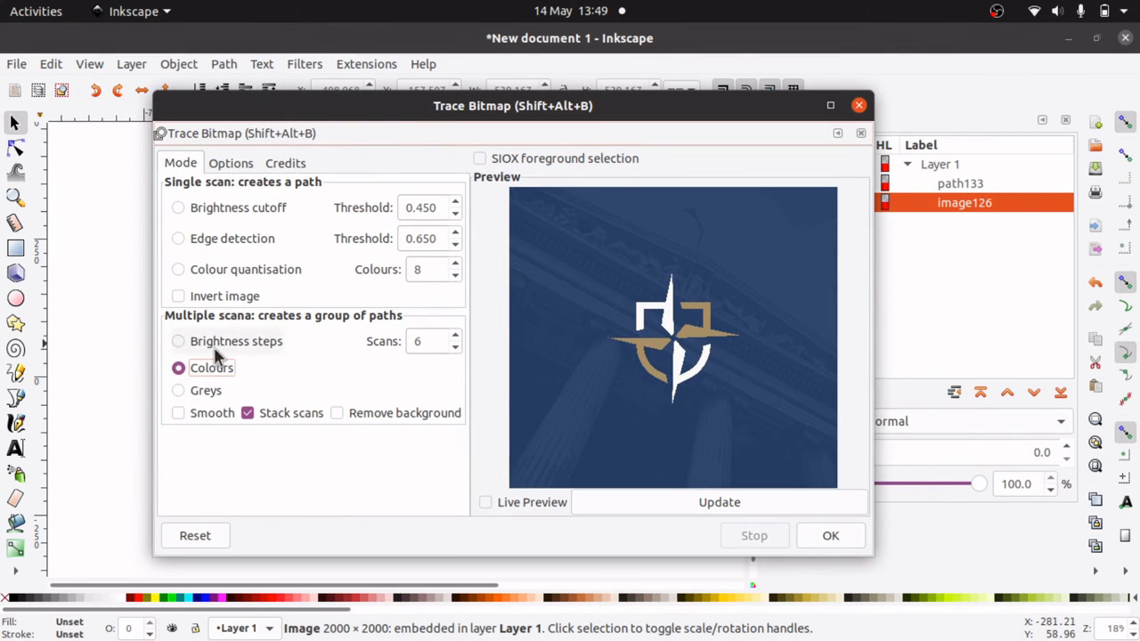
pyautogui.doubleClick(431, 341)
pyautogui.click(836, 536)
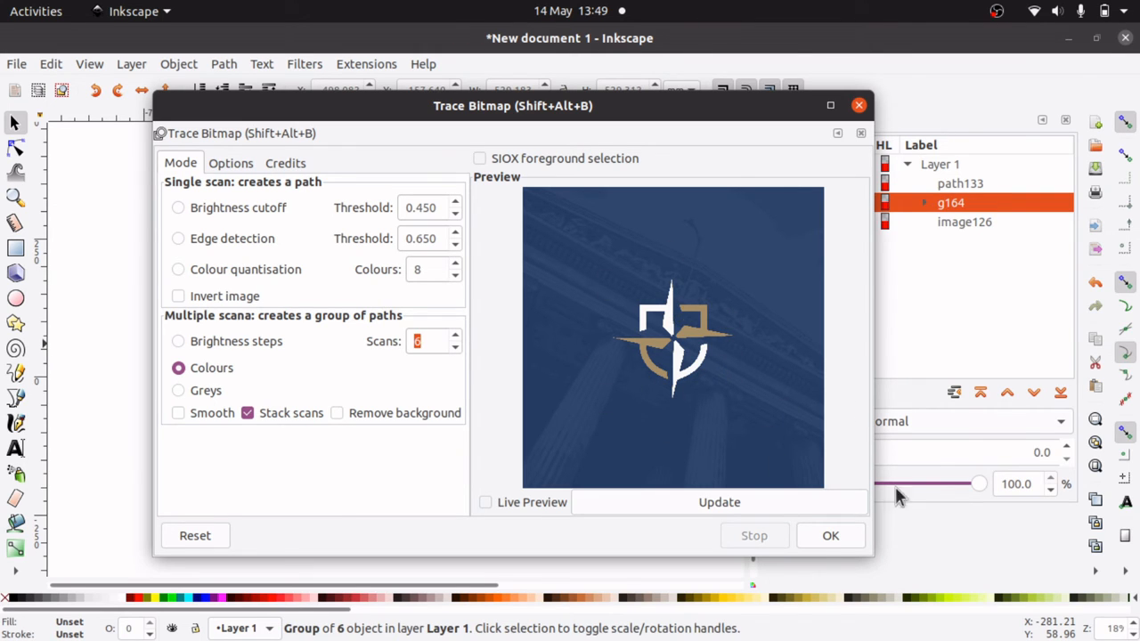
pyautogui.click(859, 106)
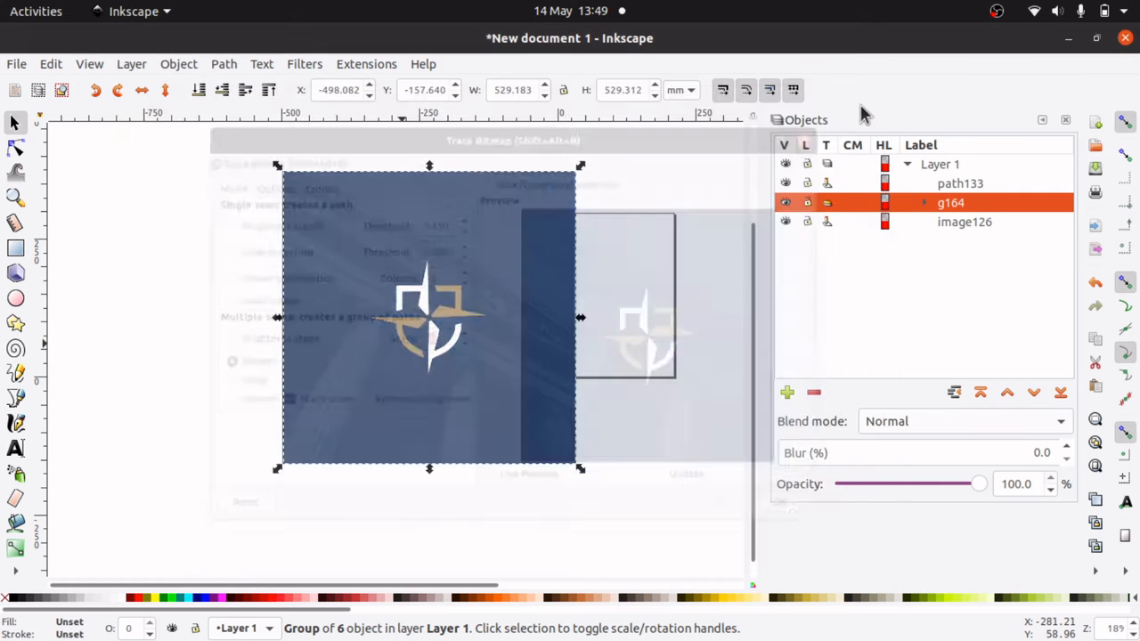
# Shift the colour trace group about 463 mm to the left off the original image, and delete image126
pyautogui.moveTo(471, 312); pyautogui.dragTo(215, 308)
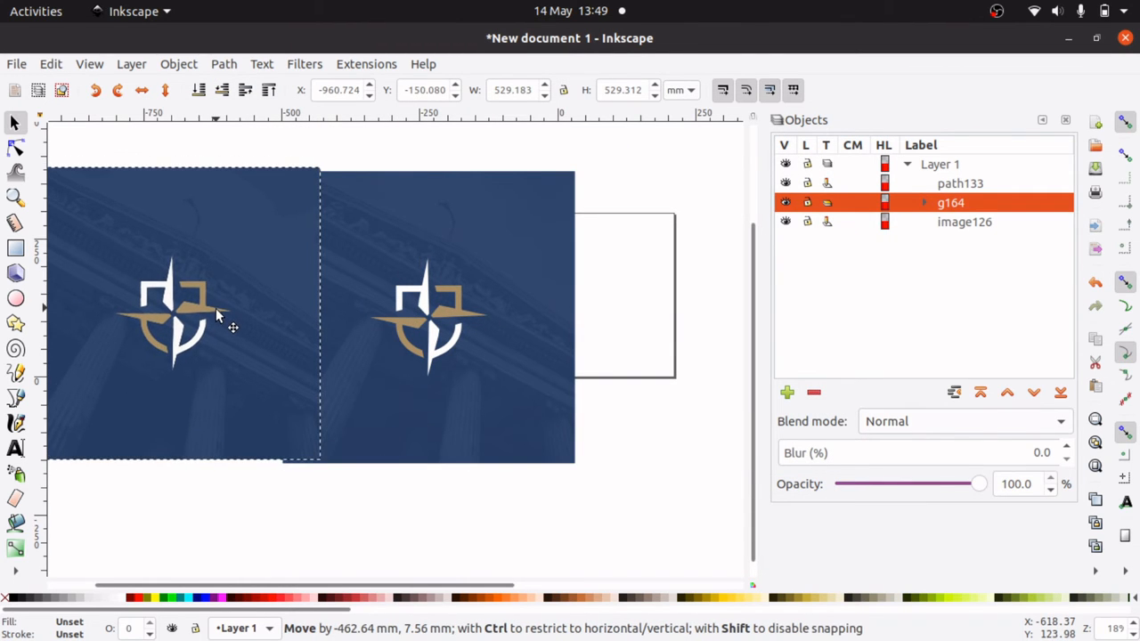
pyautogui.moveTo(265, 408); pyautogui.dragTo(265, 408)
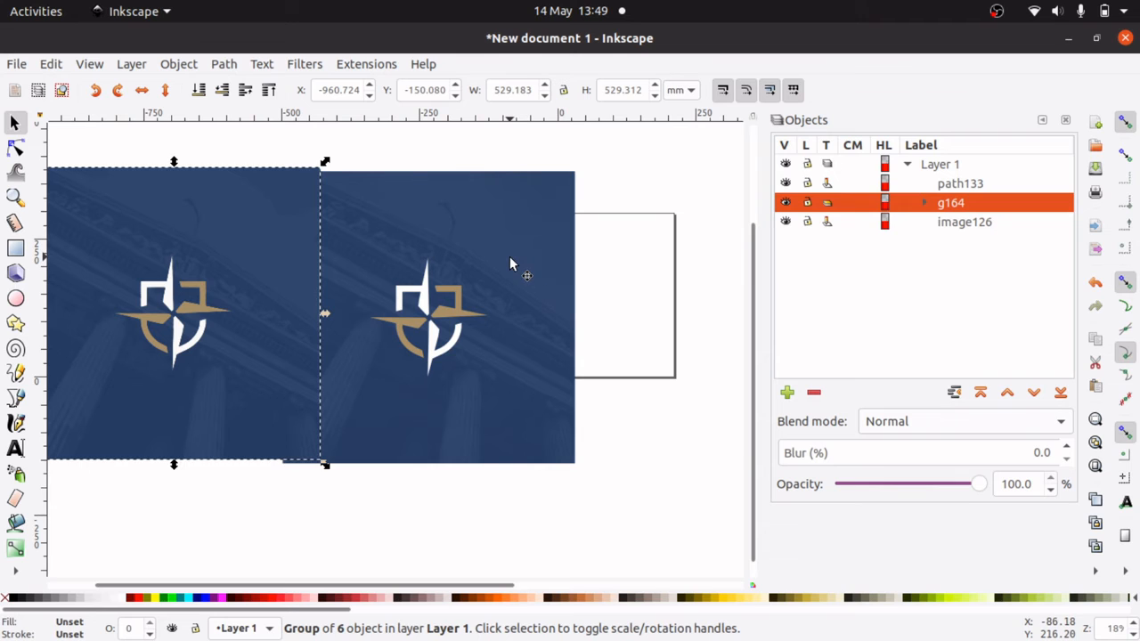
pyautogui.moveTo(510, 264); pyautogui.dragTo(612, 275)
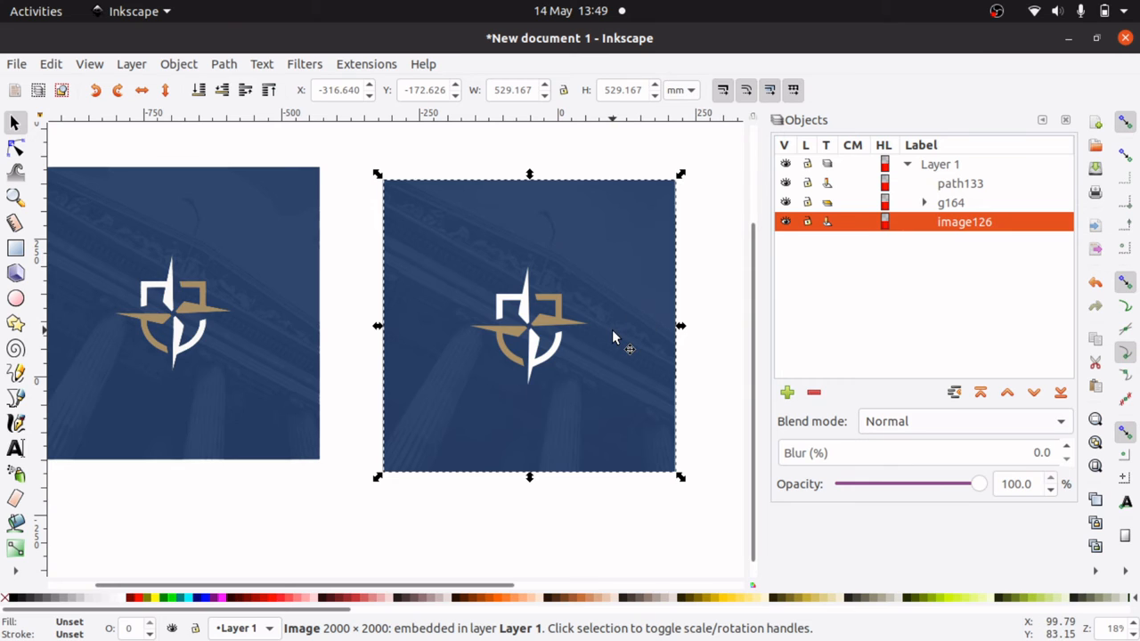
pyautogui.press('Delete')
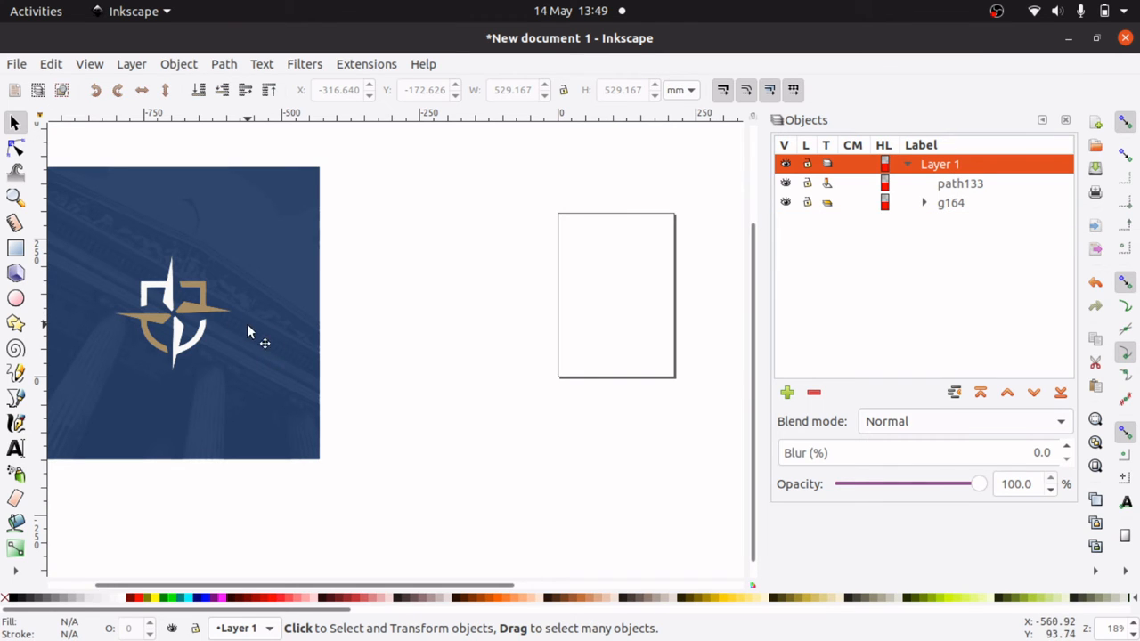
# Move trace group g164 back beside the page and ungroup it into separate paths
pyautogui.moveTo(248, 325); pyautogui.dragTo(432, 351)
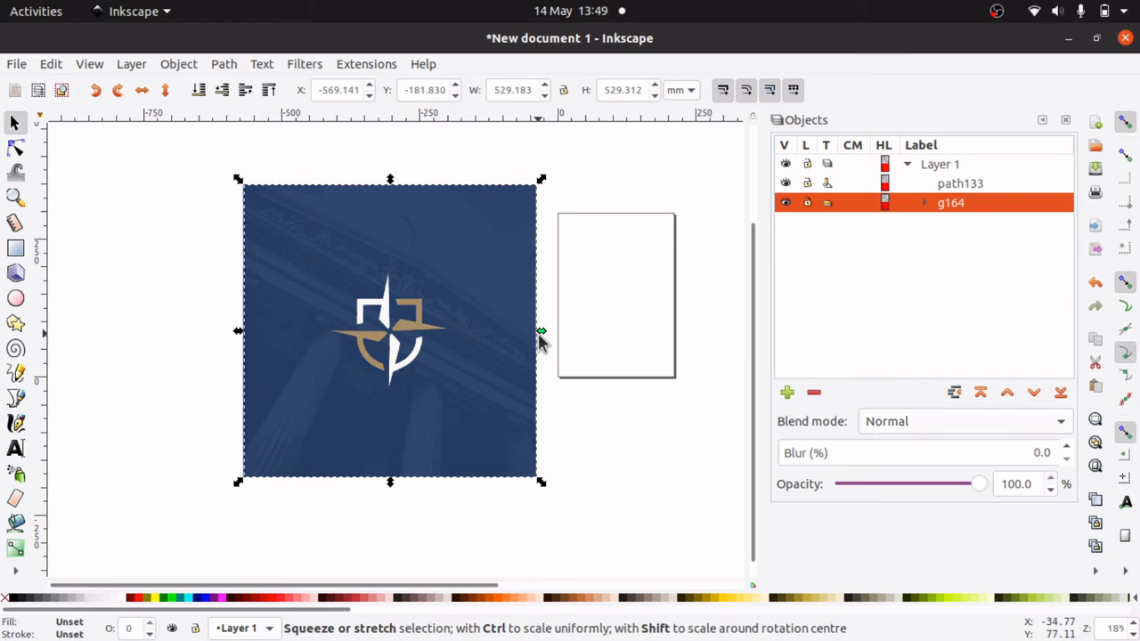
pyautogui.rightClick(957, 206)
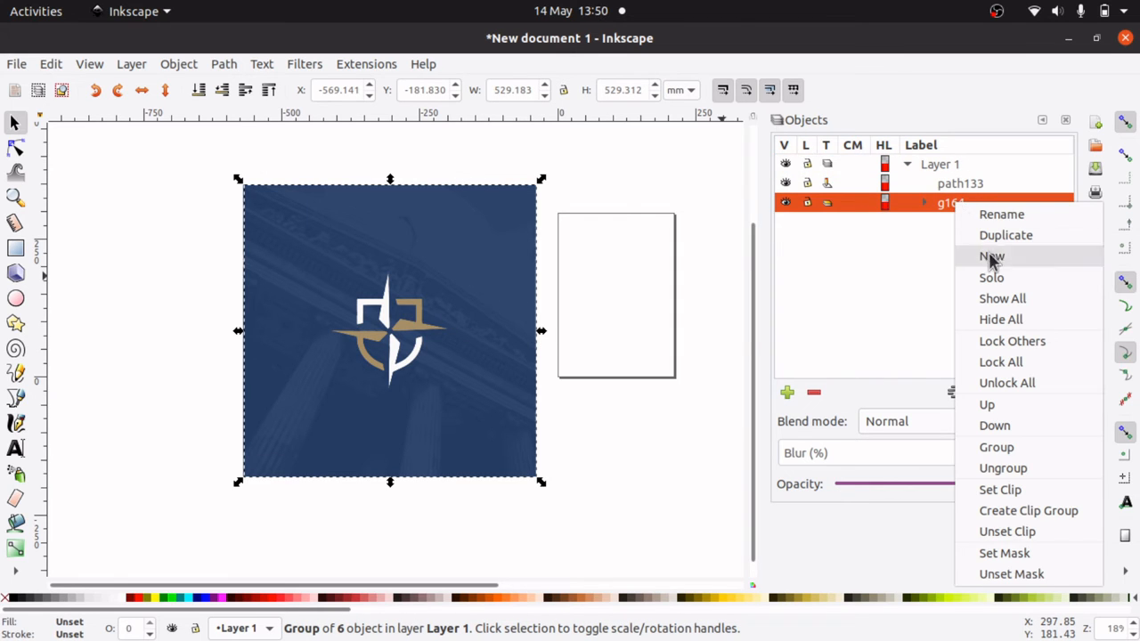
pyautogui.press('Escape')
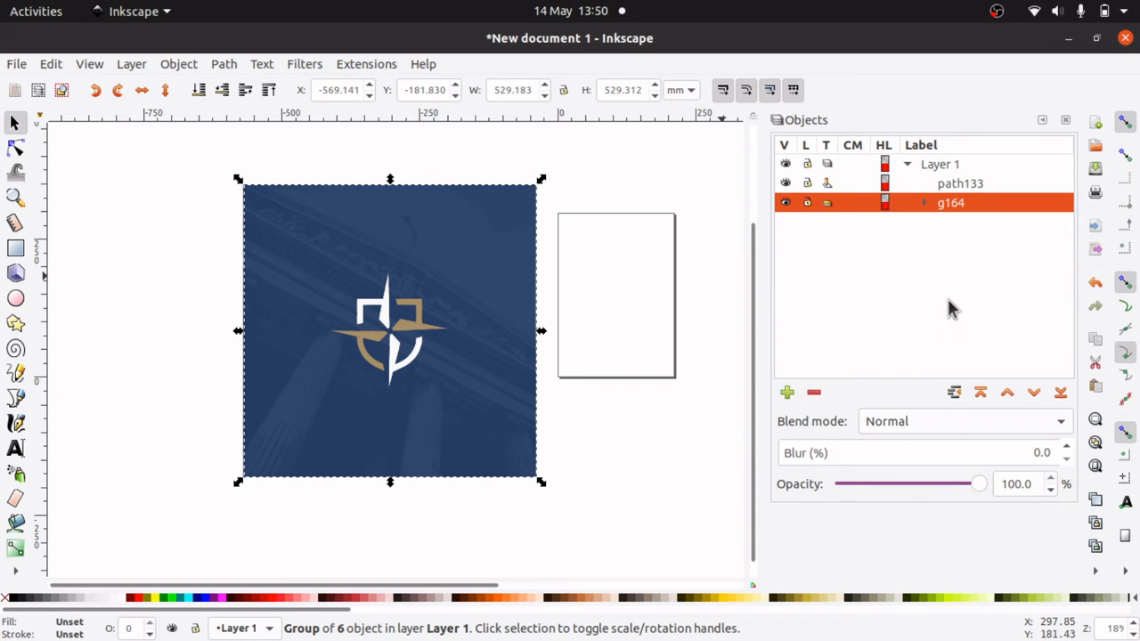
pyautogui.hotkey('ctrl', 'shift', 'g')
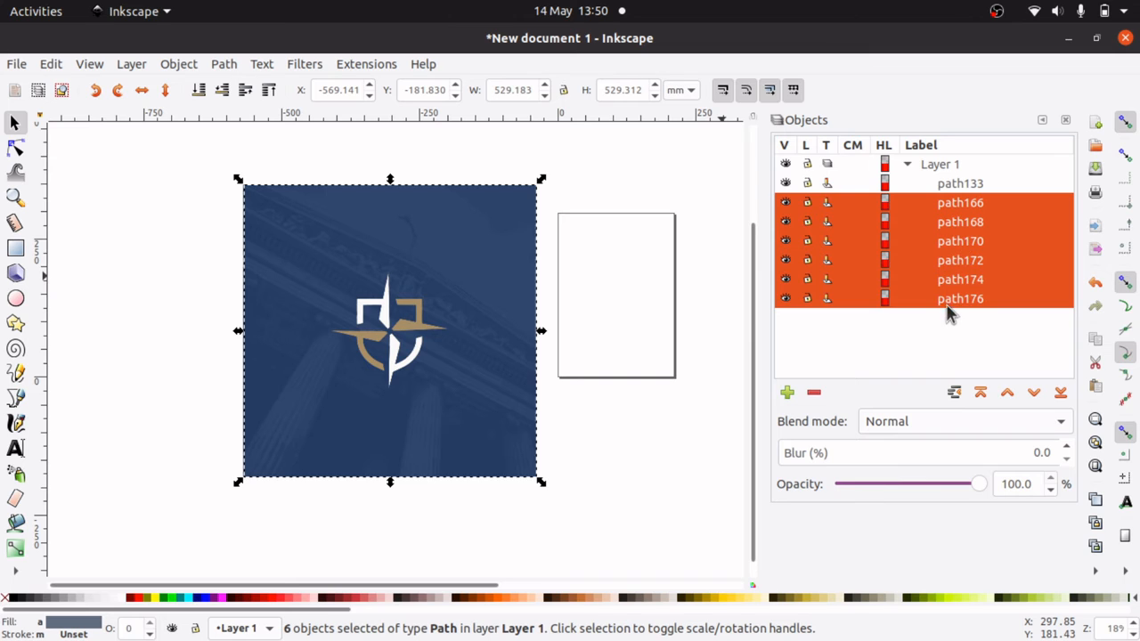
# Single out path166 from the ungrouped trace stack, pull it away over the page and delete it
pyautogui.click(956, 207)
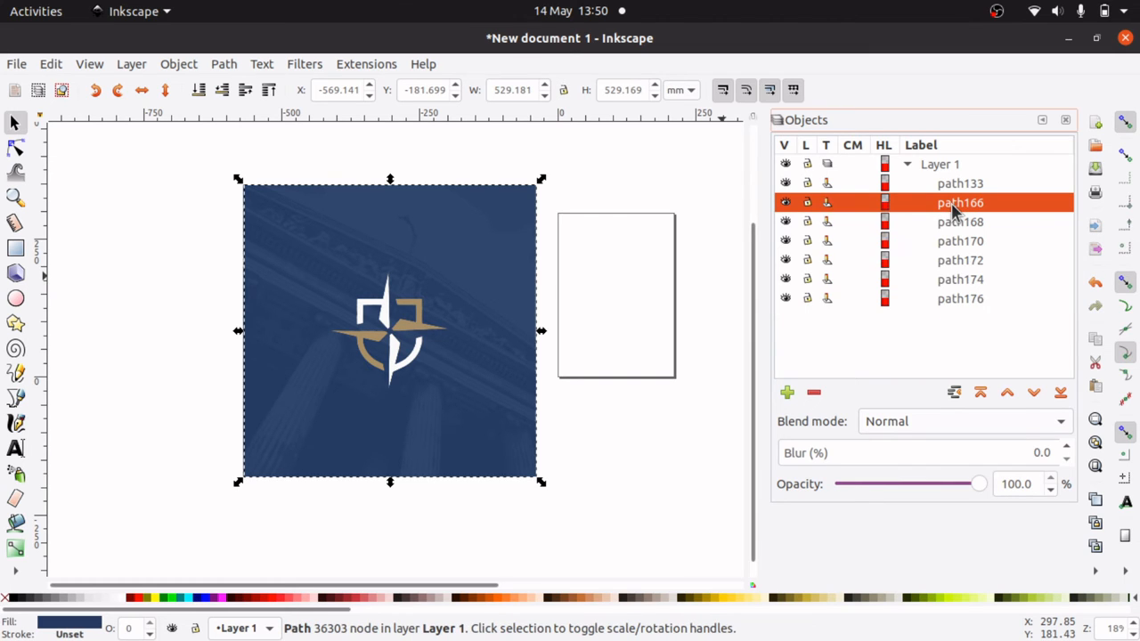
pyautogui.click(964, 224)
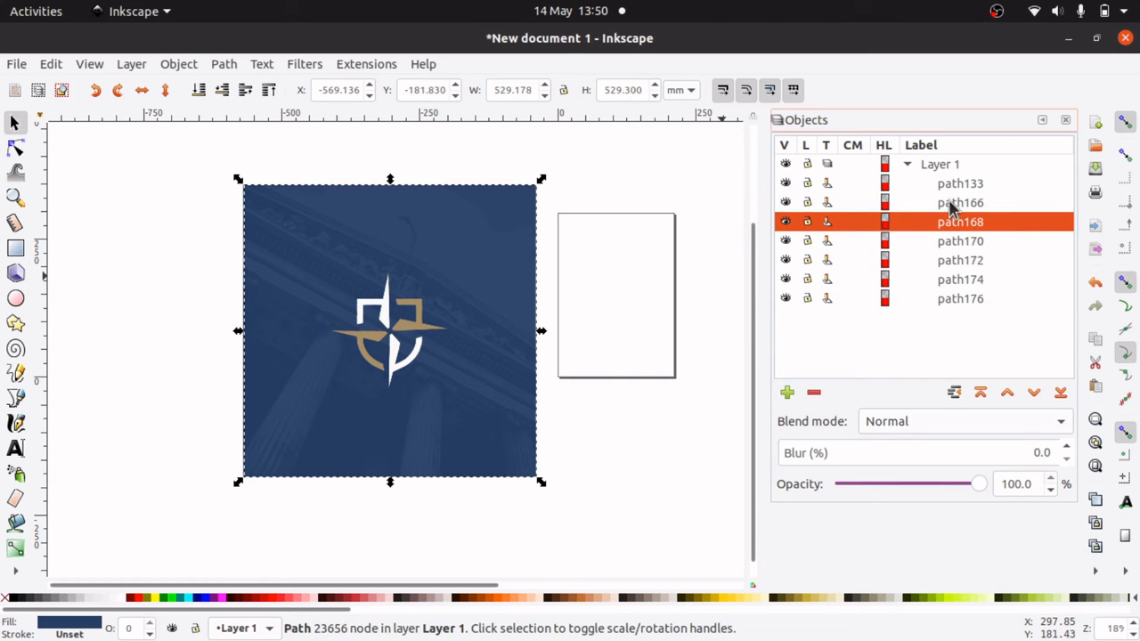
pyautogui.click(951, 208)
pyautogui.click(576, 442)
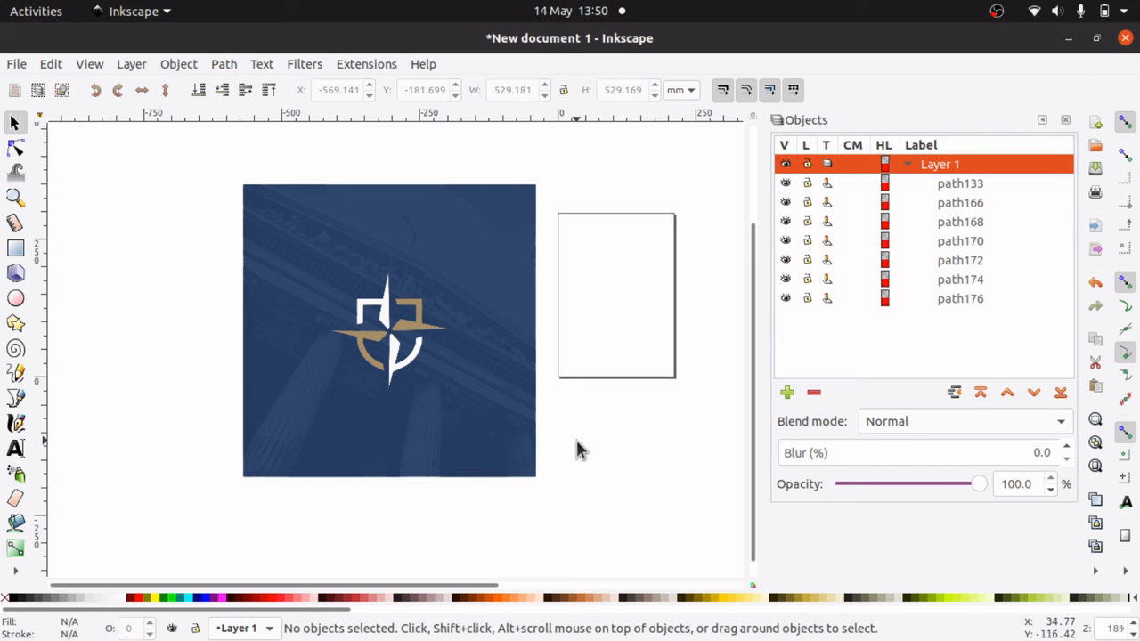
pyautogui.click(379, 341)
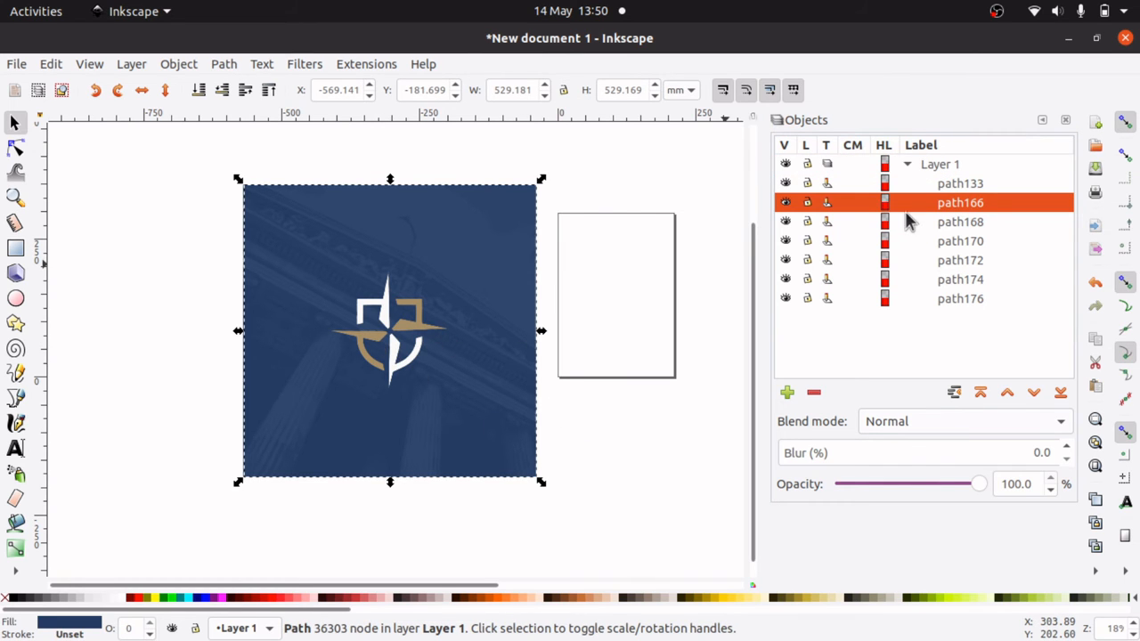
pyautogui.moveTo(348, 287); pyautogui.dragTo(139, 360)
pyautogui.moveTo(139, 360); pyautogui.dragTo(639, 332)
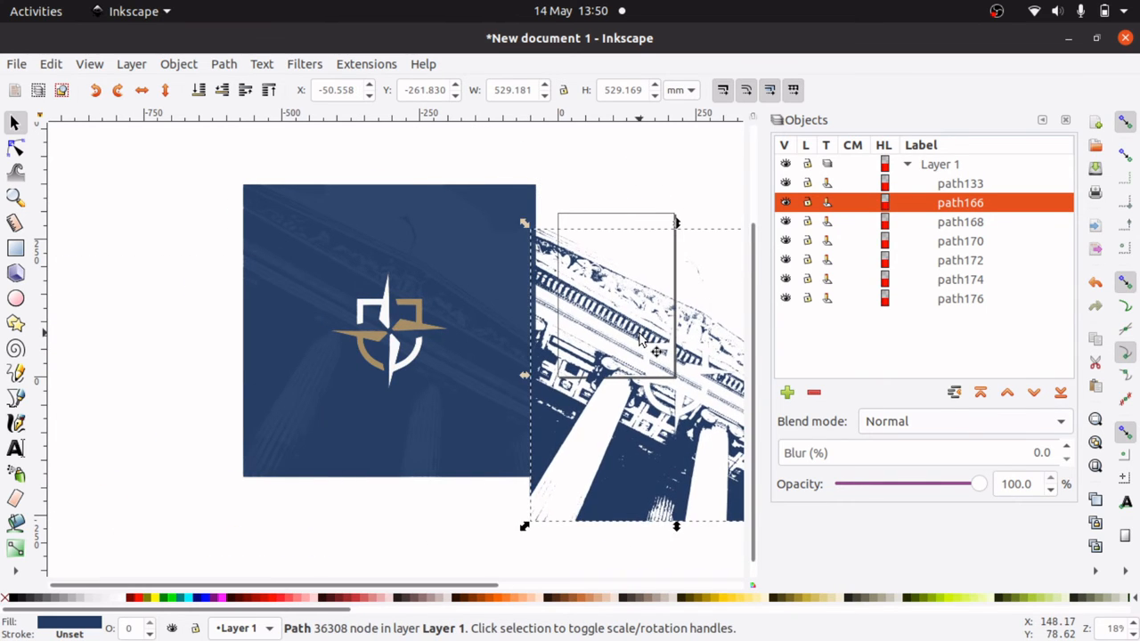
pyautogui.press('Delete')
# Pull the next two layers, path168 and path170, off the trace stack and delete them
pyautogui.moveTo(385, 258); pyautogui.dragTo(649, 389)
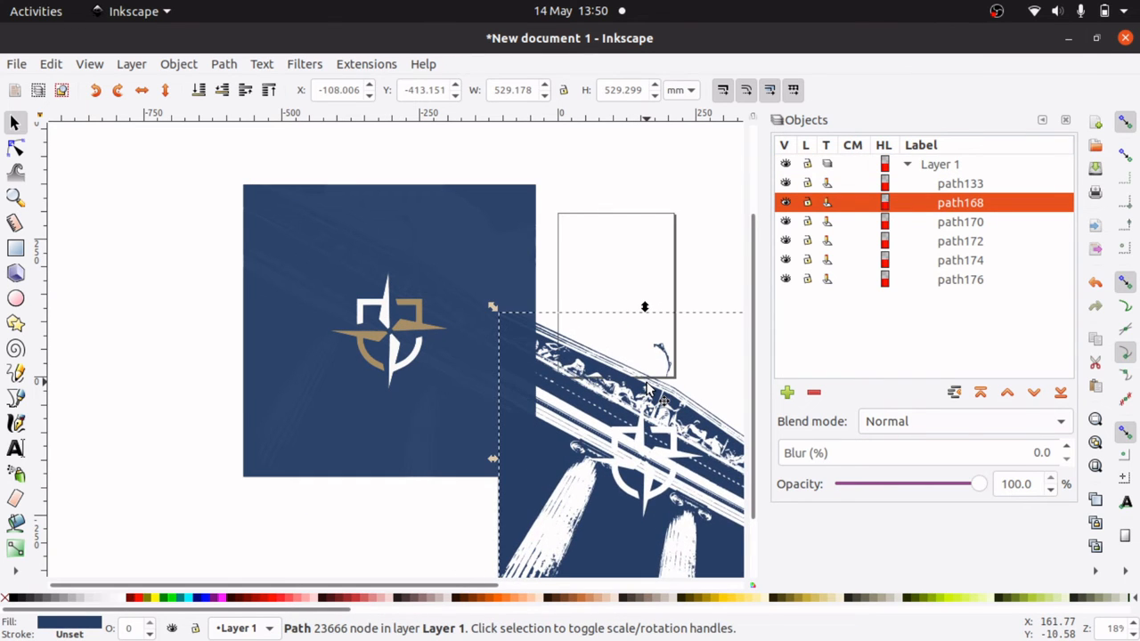
pyautogui.press('Delete')
pyautogui.moveTo(399, 271); pyautogui.dragTo(653, 381)
pyautogui.press('Delete')
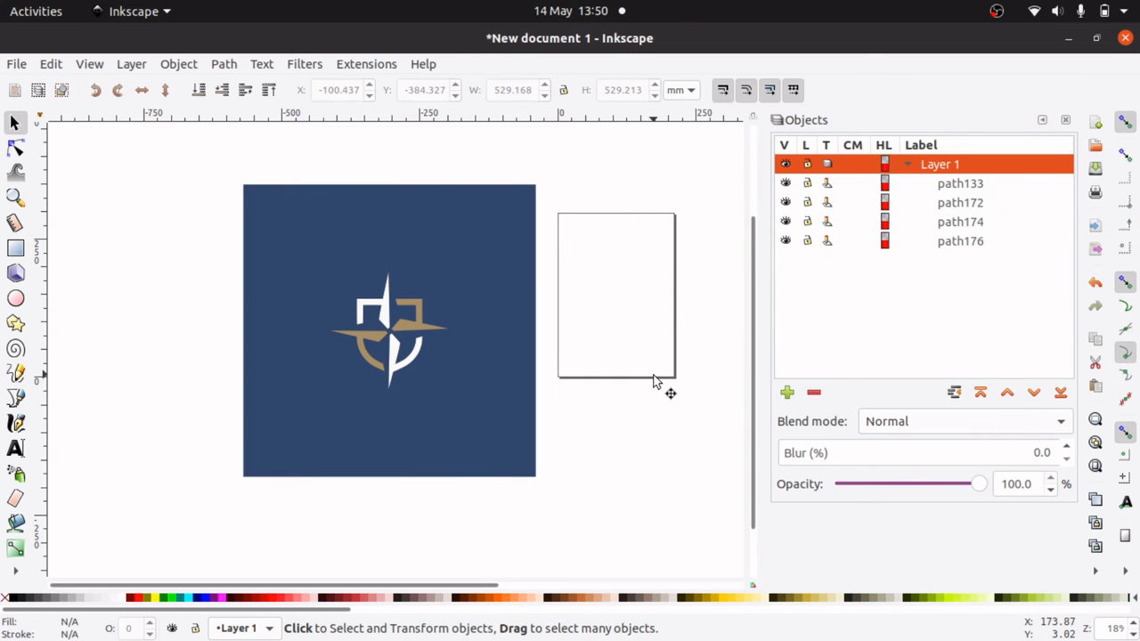
# Spread the three remaining layers apart, delete path176 and path174, and place the blue path172 beside the page
pyautogui.moveTo(416, 264); pyautogui.dragTo(631, 348)
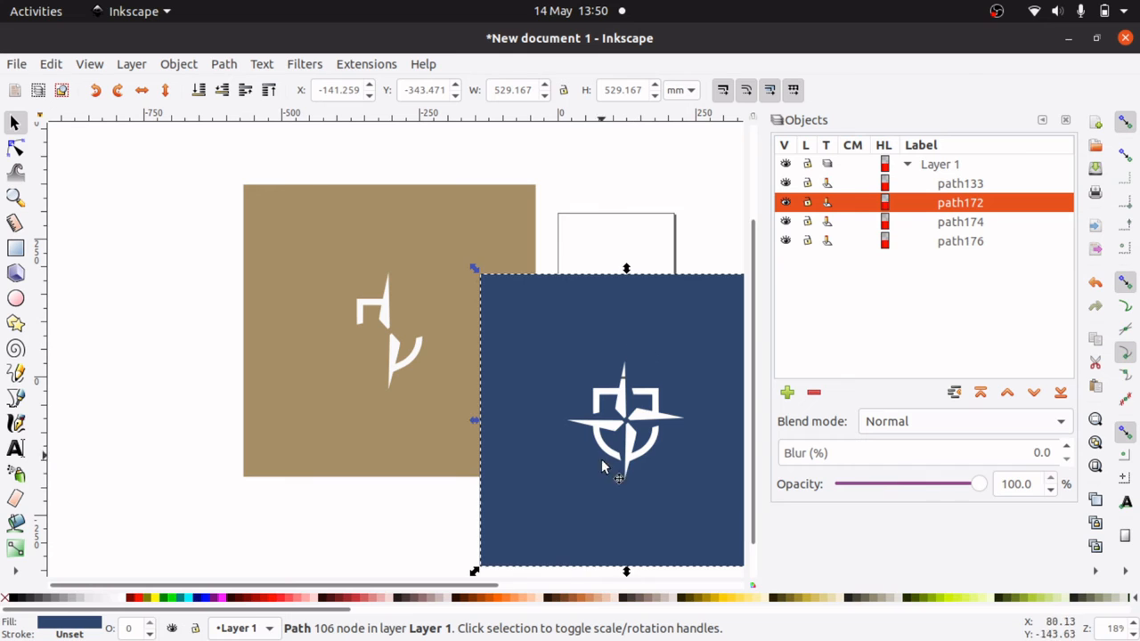
pyautogui.moveTo(556, 504); pyautogui.dragTo(594, 508)
pyautogui.moveTo(442, 365); pyautogui.dragTo(323, 486)
pyautogui.moveTo(310, 265); pyautogui.dragTo(250, 225)
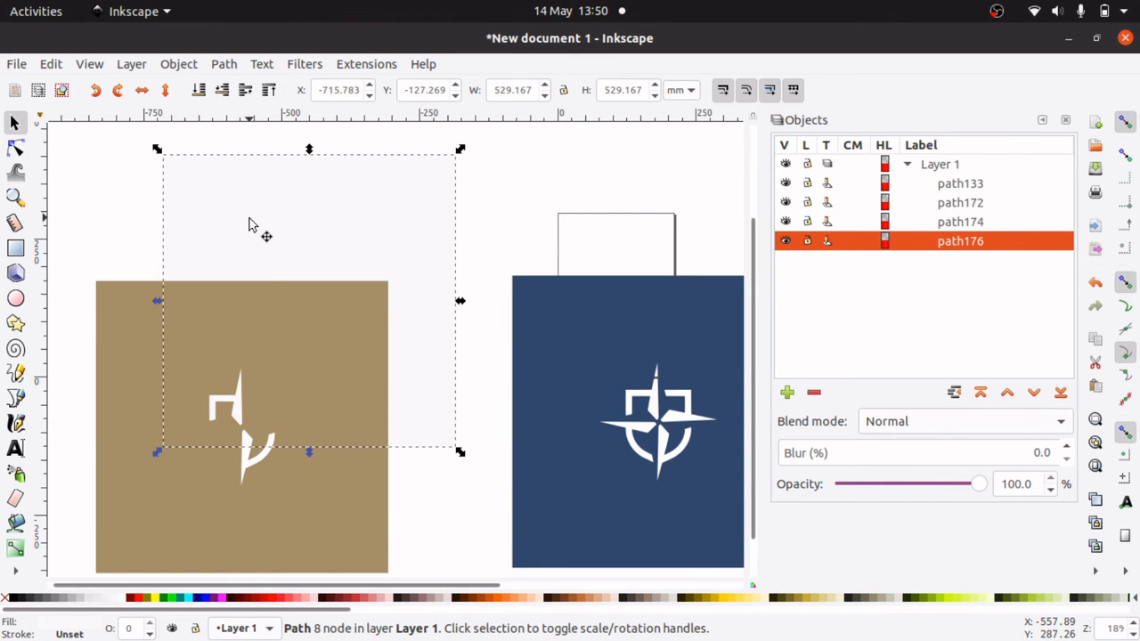
pyautogui.press('Delete')
pyautogui.moveTo(328, 325); pyautogui.dragTo(400, 227)
pyautogui.press('Delete')
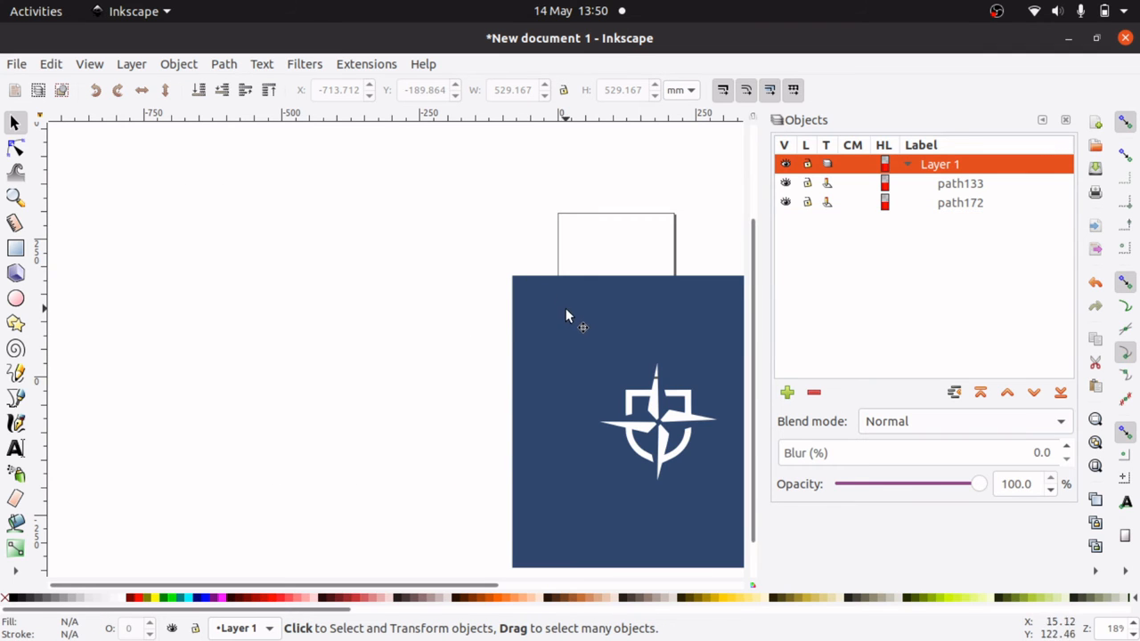
pyautogui.moveTo(567, 311); pyautogui.dragTo(208, 229)
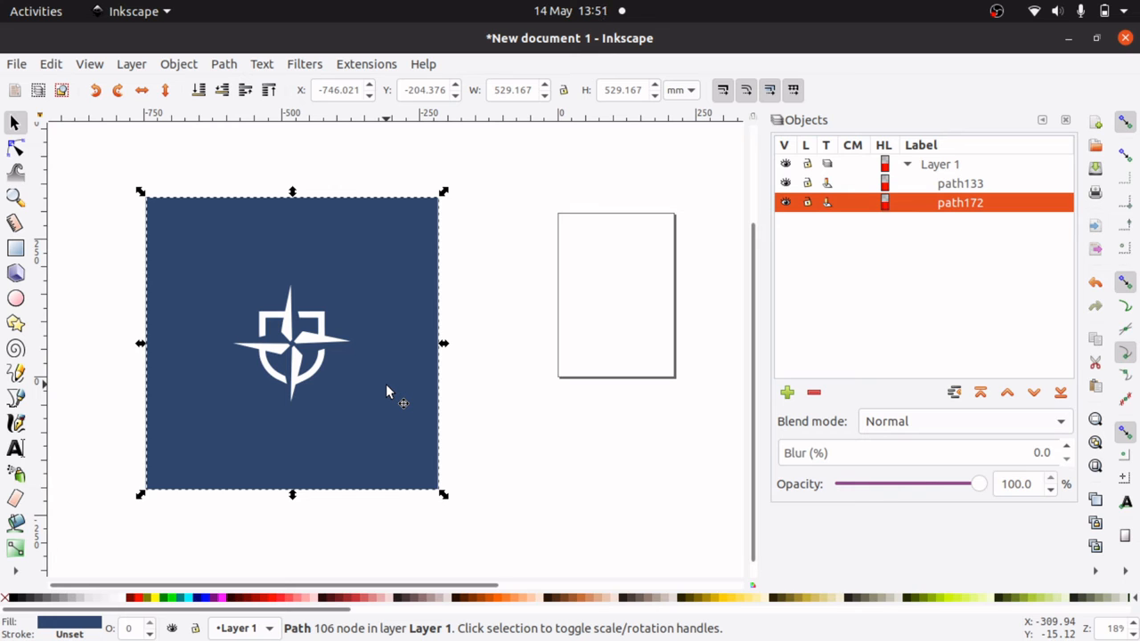
# Examine the edge quality of the logo's lower-right arc in path172
pyautogui.click(16, 198)
pyautogui.click(318, 367)
pyautogui.click(318, 367)
pyautogui.click(318, 367)
pyautogui.click(318, 367)
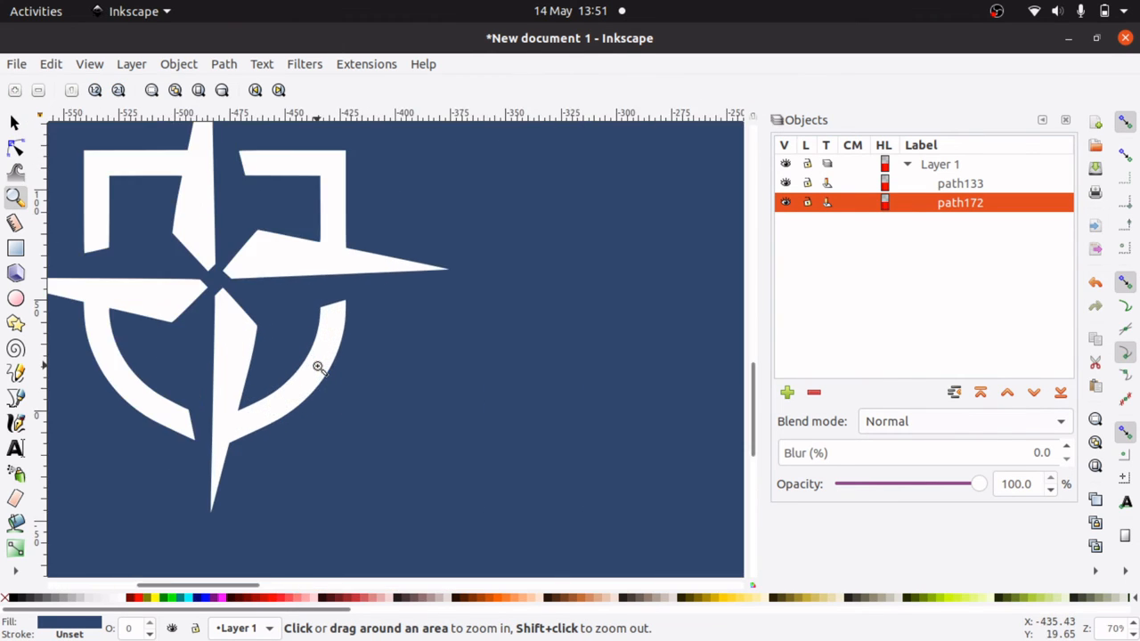
pyautogui.click(318, 366)
pyautogui.click(318, 367)
pyautogui.click(318, 366)
pyautogui.click(318, 367)
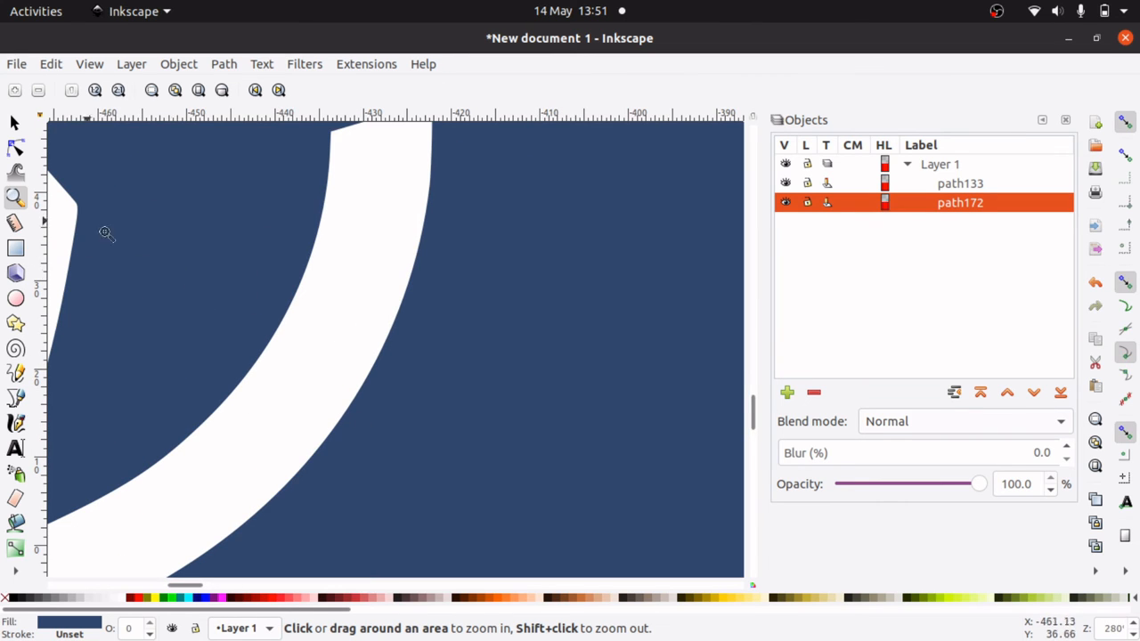
pyautogui.keyDown('shift'); pyautogui.click(172, 267); pyautogui.keyUp('shift')
pyautogui.keyDown('shift'); pyautogui.click(172, 267); pyautogui.keyUp('shift')
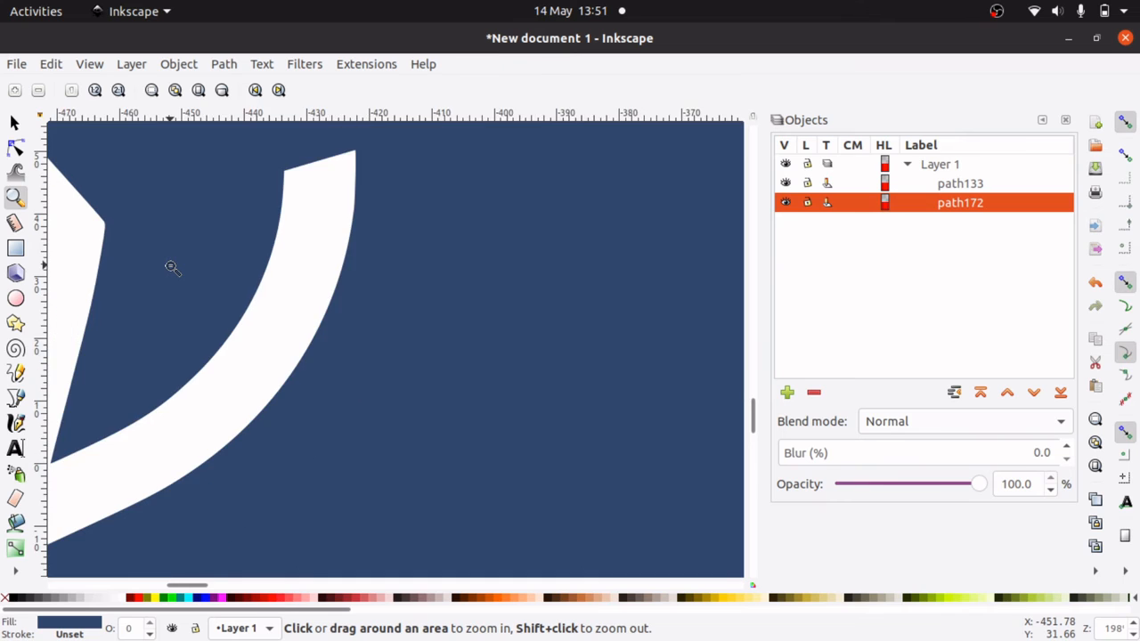
pyautogui.keyDown('shift'); pyautogui.click(171, 266); pyautogui.keyUp('shift')
pyautogui.keyDown('shift'); pyautogui.click(171, 265); pyautogui.keyUp('shift')
# Inspect path172's right compass spike where it joins the shield outline, and the logo as a whole
pyautogui.click(164, 157)
pyautogui.click(164, 158)
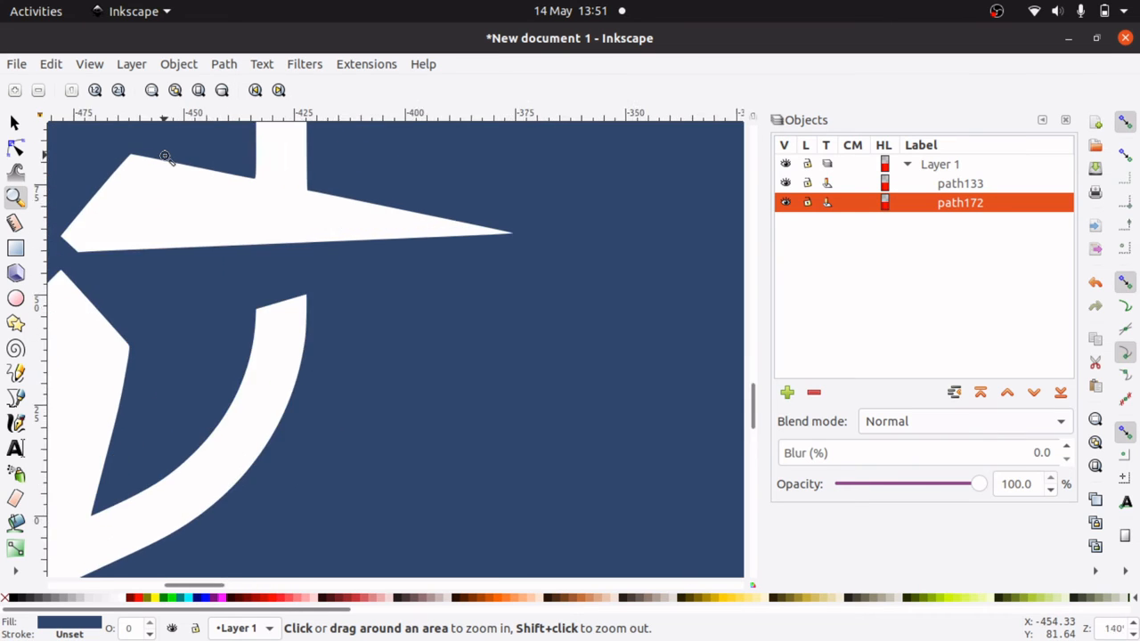
pyautogui.click(165, 158)
pyautogui.click(165, 157)
pyautogui.click(166, 158)
pyautogui.click(166, 157)
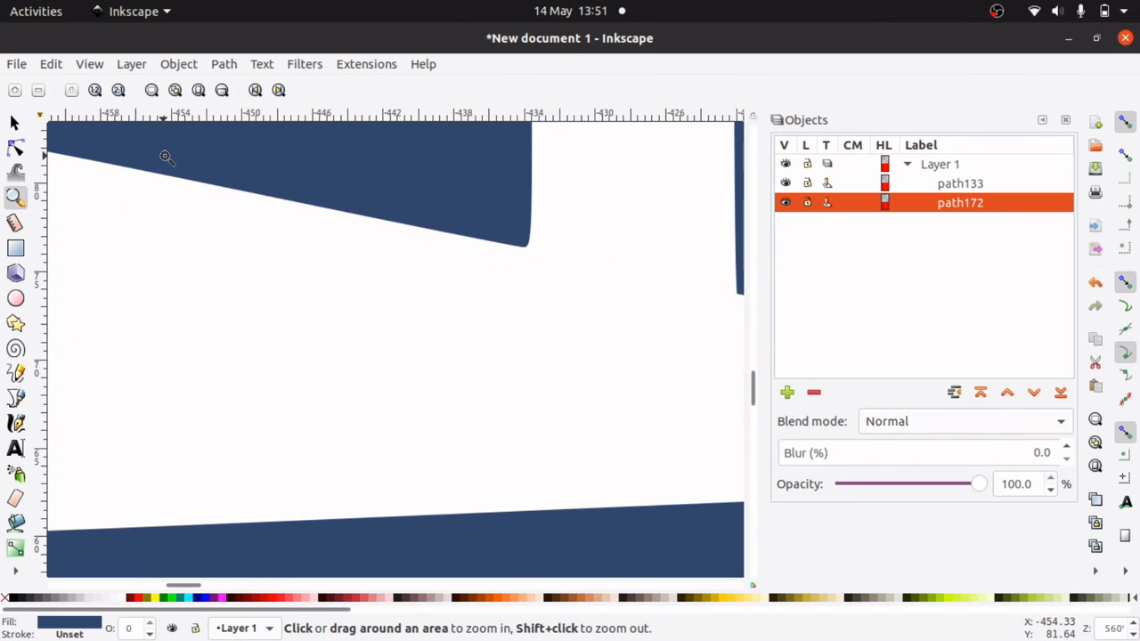
pyautogui.keyDown('shift'); pyautogui.click(439, 281); pyautogui.keyUp('shift')
pyautogui.keyDown('shift'); pyautogui.click(439, 280); pyautogui.keyUp('shift')
pyautogui.keyDown('shift'); pyautogui.click(439, 281); pyautogui.keyUp('shift')
pyautogui.keyDown('shift'); pyautogui.click(440, 281); pyautogui.keyUp('shift')
pyautogui.keyDown('shift'); pyautogui.click(439, 281); pyautogui.keyUp('shift')
pyautogui.keyDown('shift'); pyautogui.click(440, 281); pyautogui.keyUp('shift')
pyautogui.keyDown('shift'); pyautogui.click(439, 281); pyautogui.keyUp('shift')
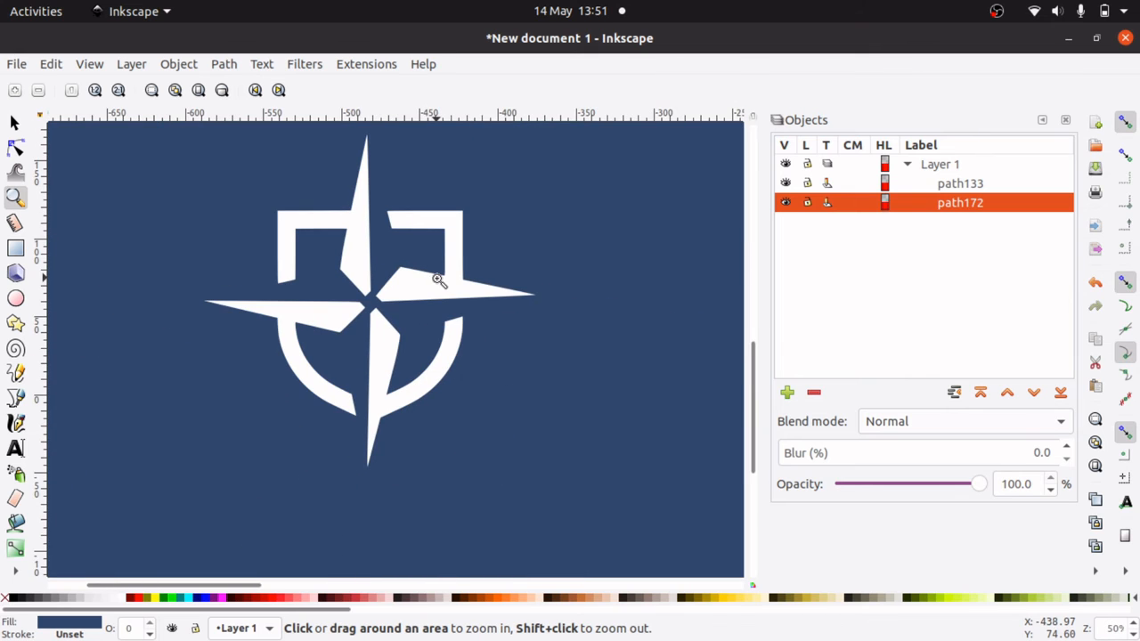
pyautogui.click(271, 258)
pyautogui.keyDown('shift'); pyautogui.click(270, 259); pyautogui.keyUp('shift')
pyautogui.keyDown('shift'); pyautogui.click(271, 258); pyautogui.keyUp('shift')
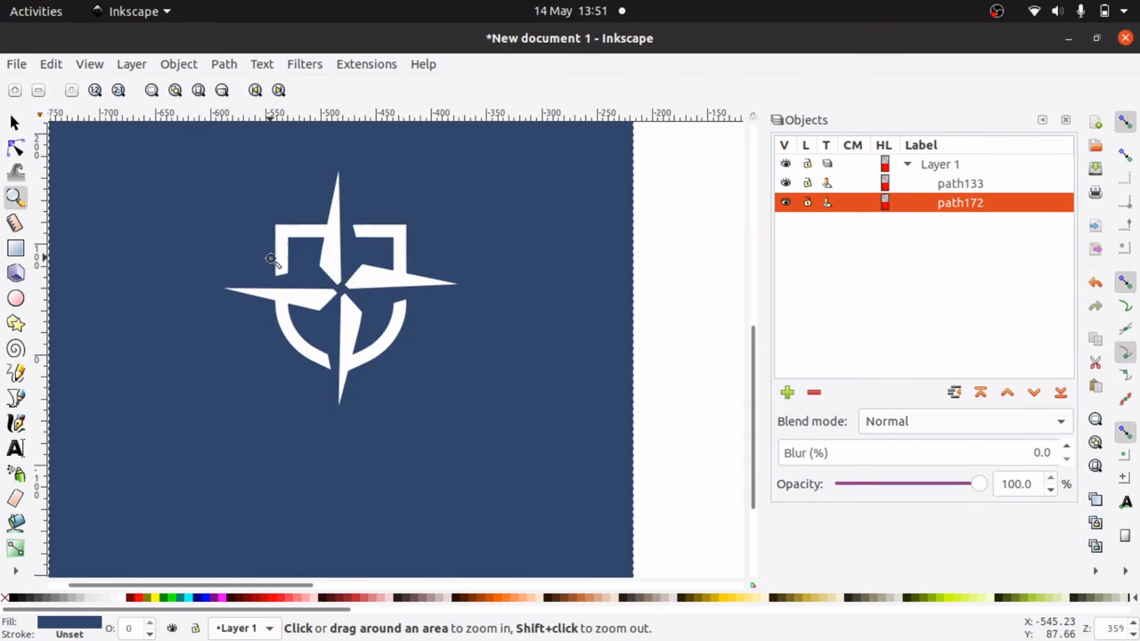
pyautogui.keyDown('shift'); pyautogui.click(271, 258); pyautogui.keyUp('shift')
pyautogui.keyDown('shift'); pyautogui.click(271, 258); pyautogui.keyUp('shift')
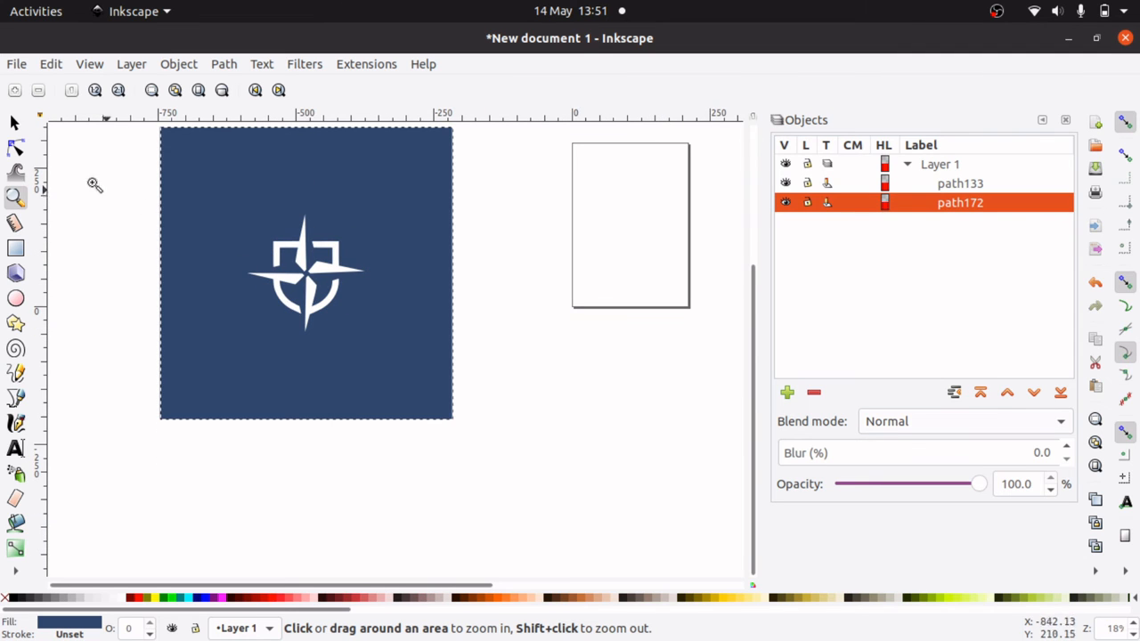
# Move the three top-edge nodes of path172's background square onto its middle-left node
pyautogui.click(14, 127)
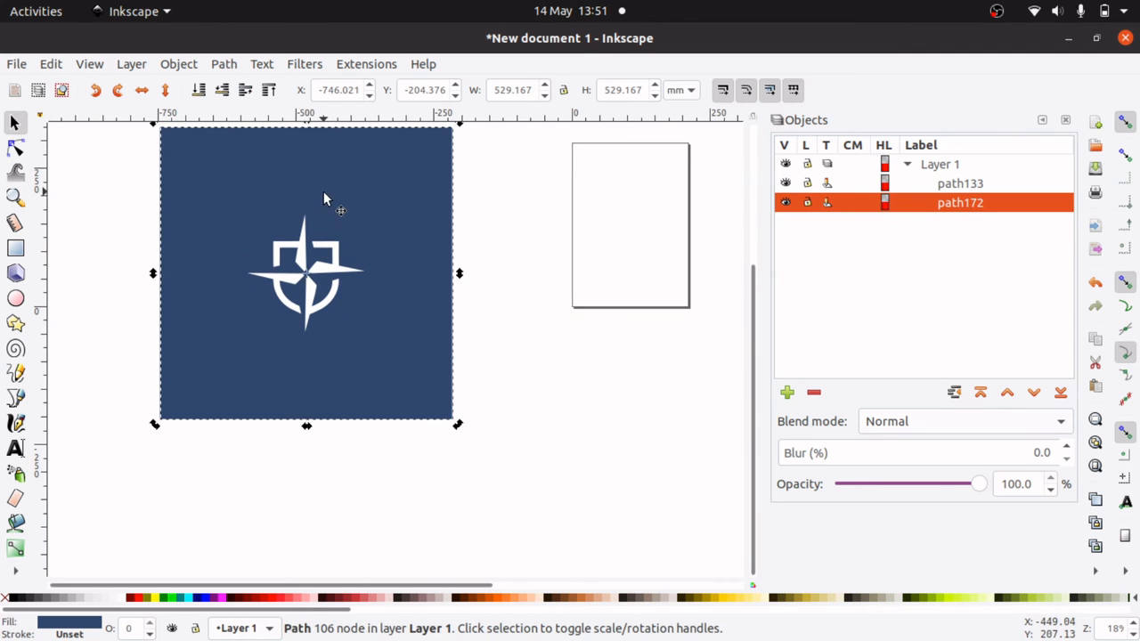
pyautogui.press('n')
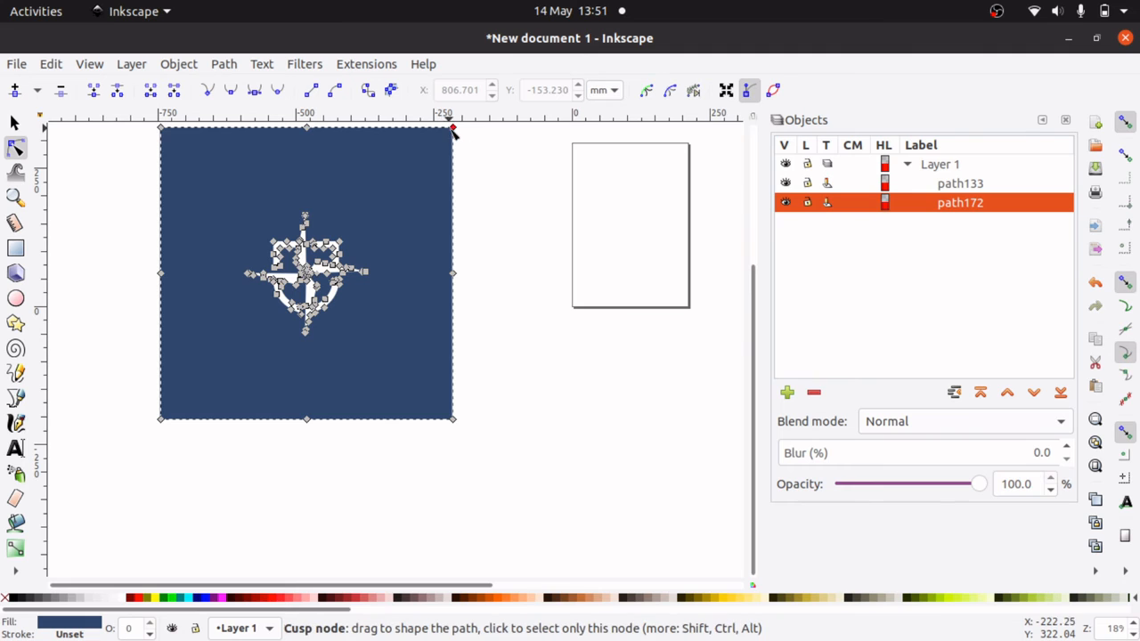
pyautogui.moveTo(453, 130); pyautogui.dragTo(162, 278)
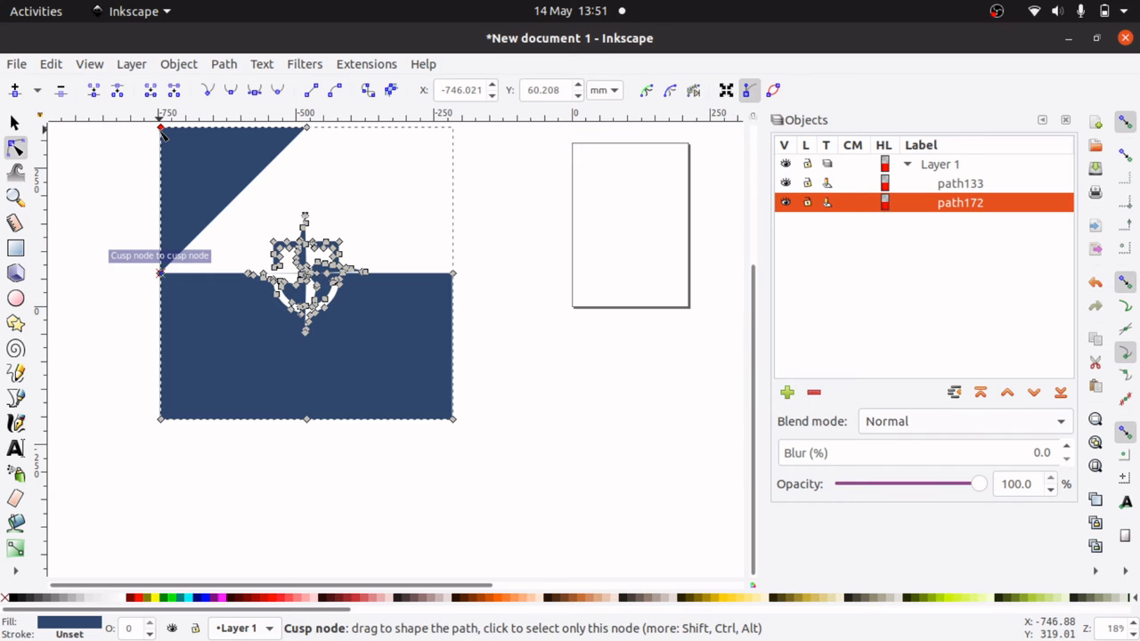
pyautogui.moveTo(161, 130); pyautogui.dragTo(160, 273)
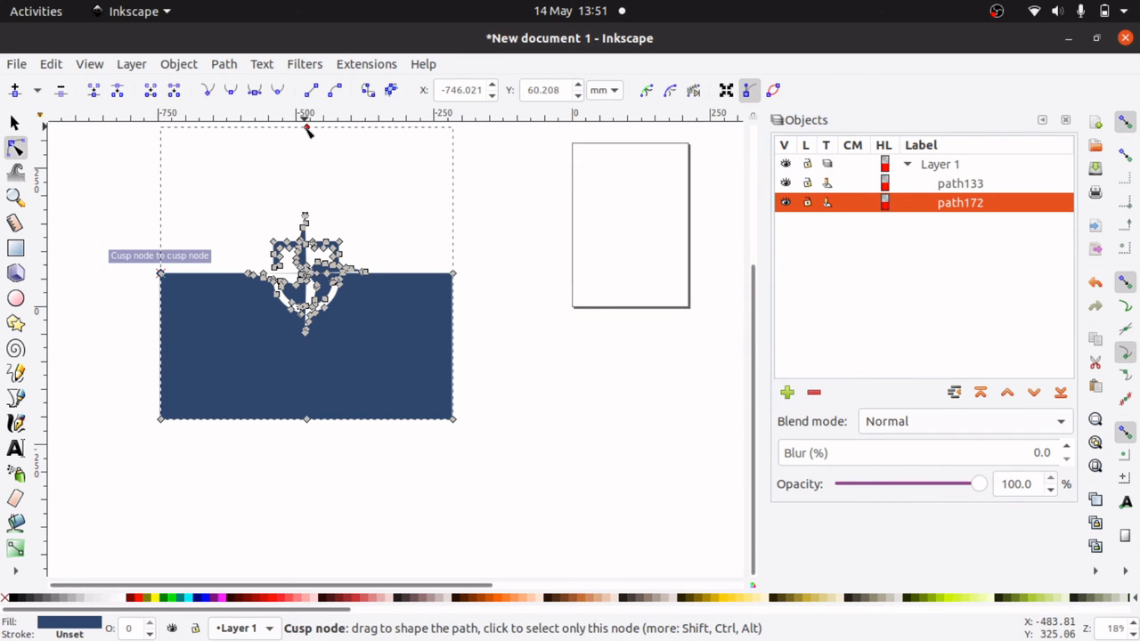
pyautogui.moveTo(306, 127); pyautogui.dragTo(160, 273)
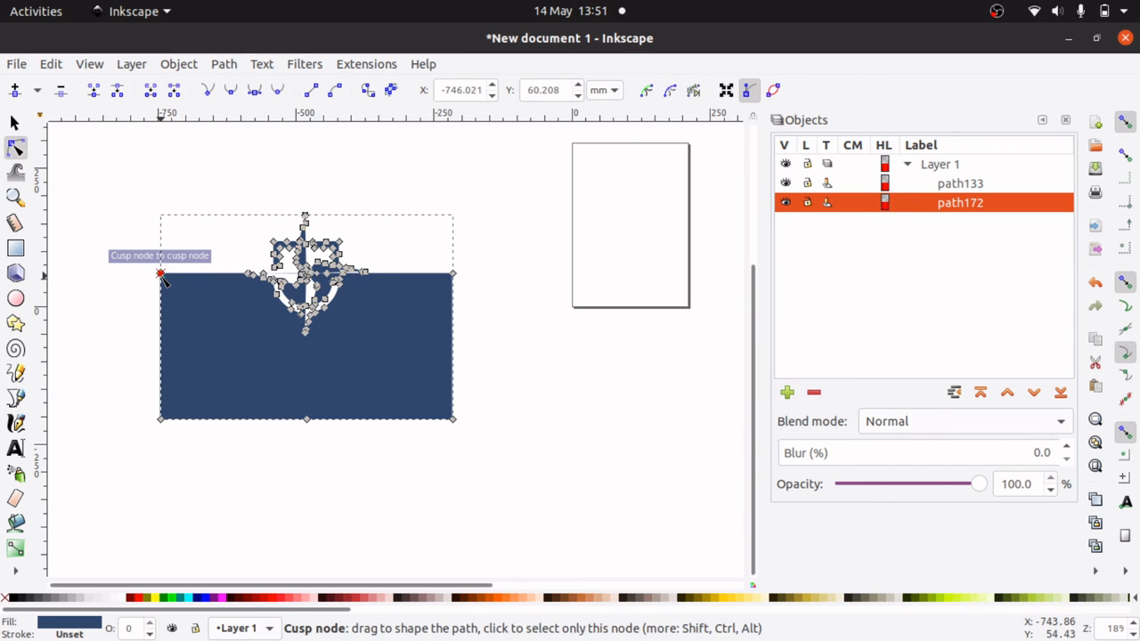
# Delete the background square's three bottom nodes and its remaining left and right nodes, keeping only the logo shapes in path172
pyautogui.moveTo(115, 388); pyautogui.dragTo(579, 476)
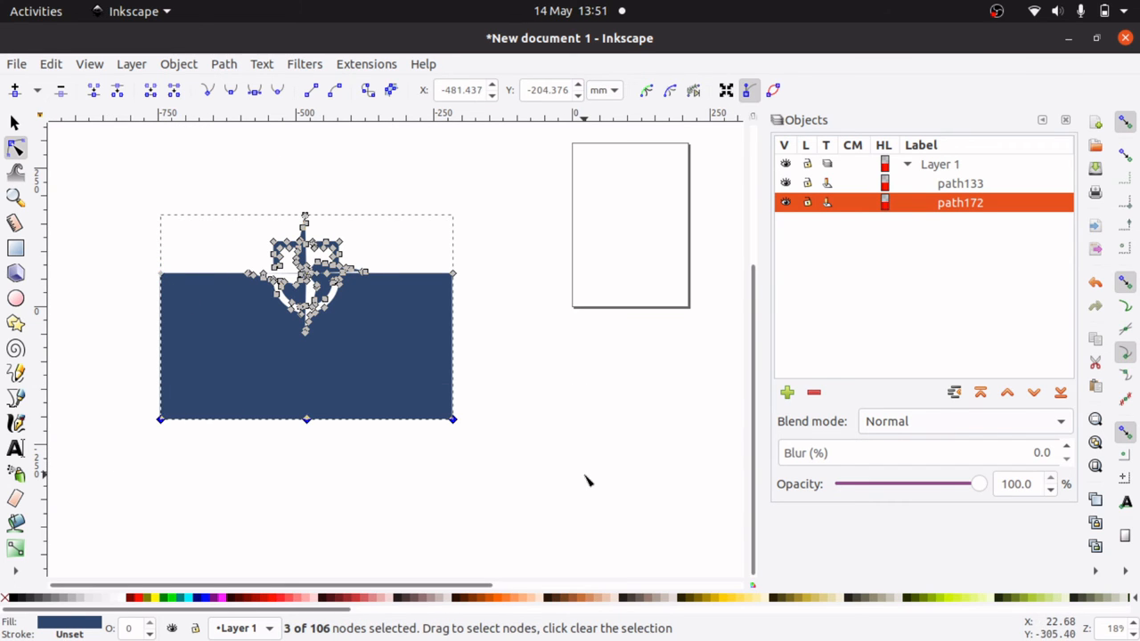
pyautogui.press('Delete')
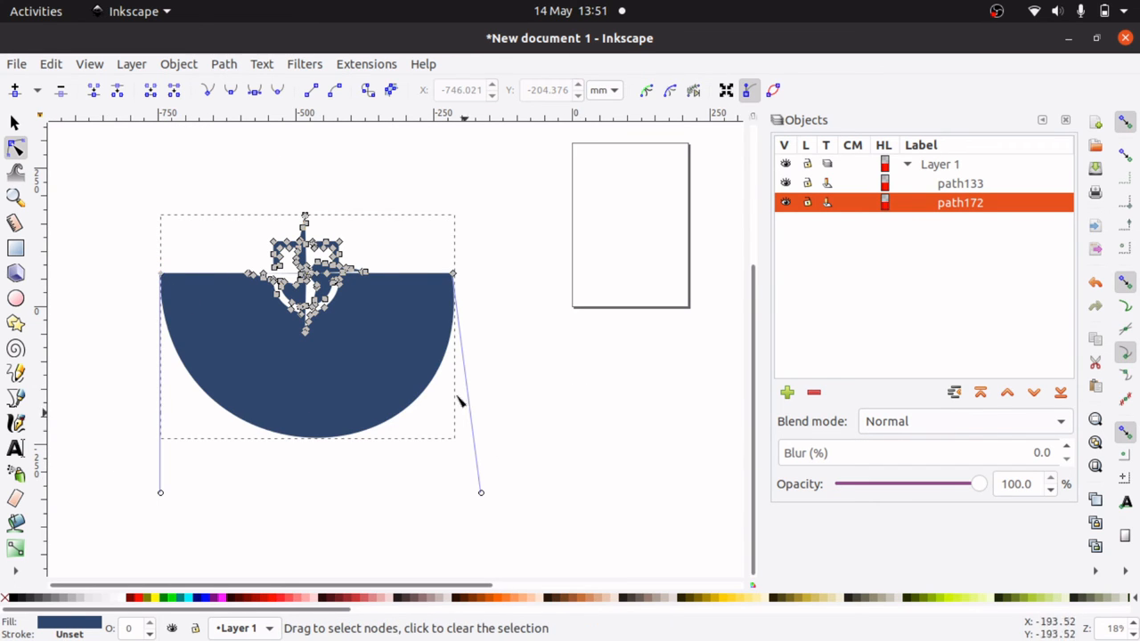
pyautogui.click(162, 275)
pyautogui.press('Escape')
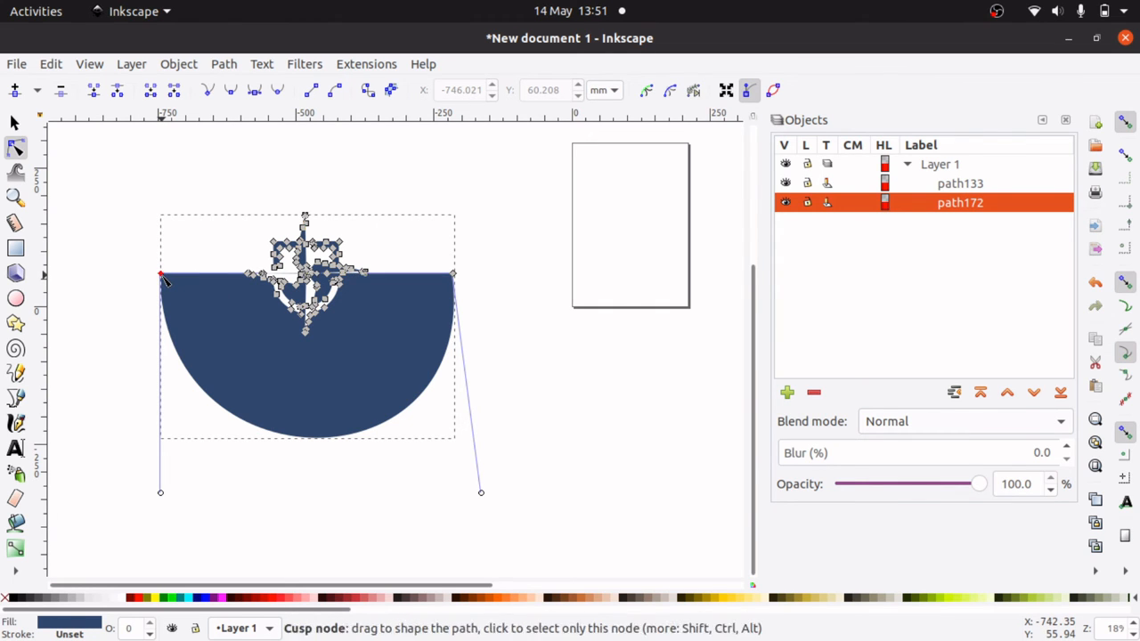
pyautogui.click(163, 277)
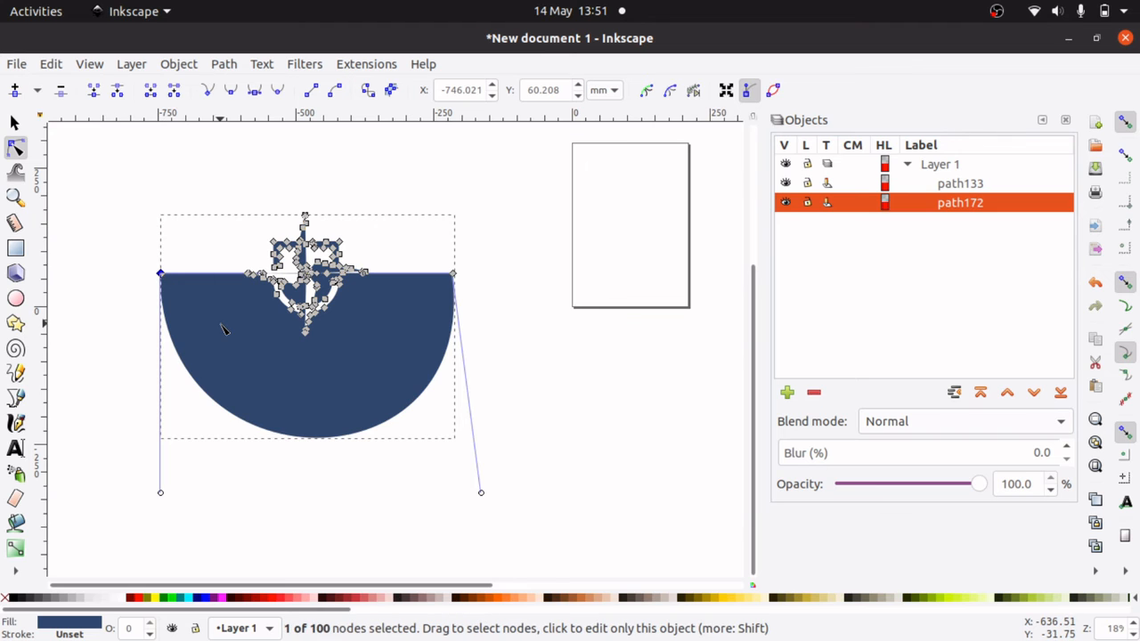
pyautogui.press('Delete')
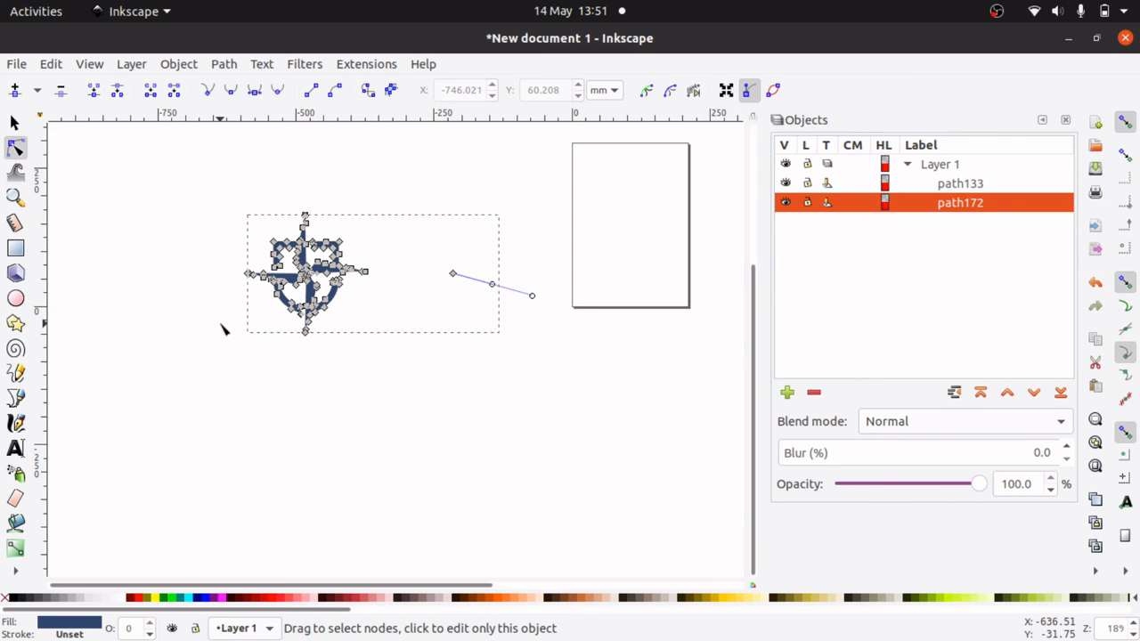
pyautogui.click(454, 275)
pyautogui.press('Delete')
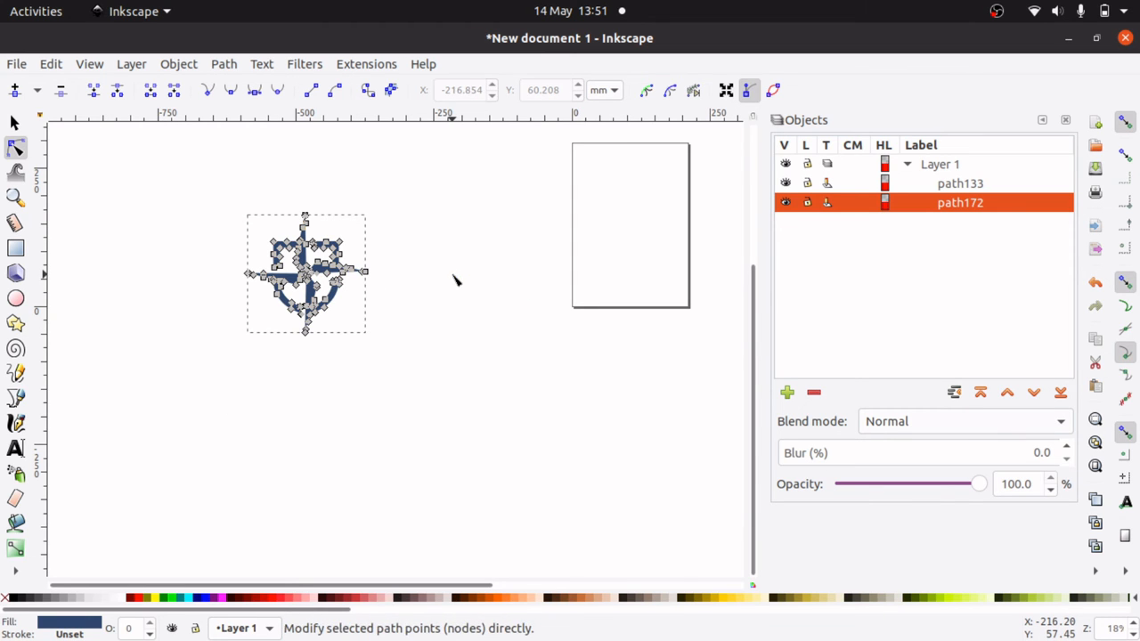
# Leave node editing and move the cleaned-up logo path172 down and right, closer to the page
pyautogui.click(15, 125)
pyautogui.click(387, 370)
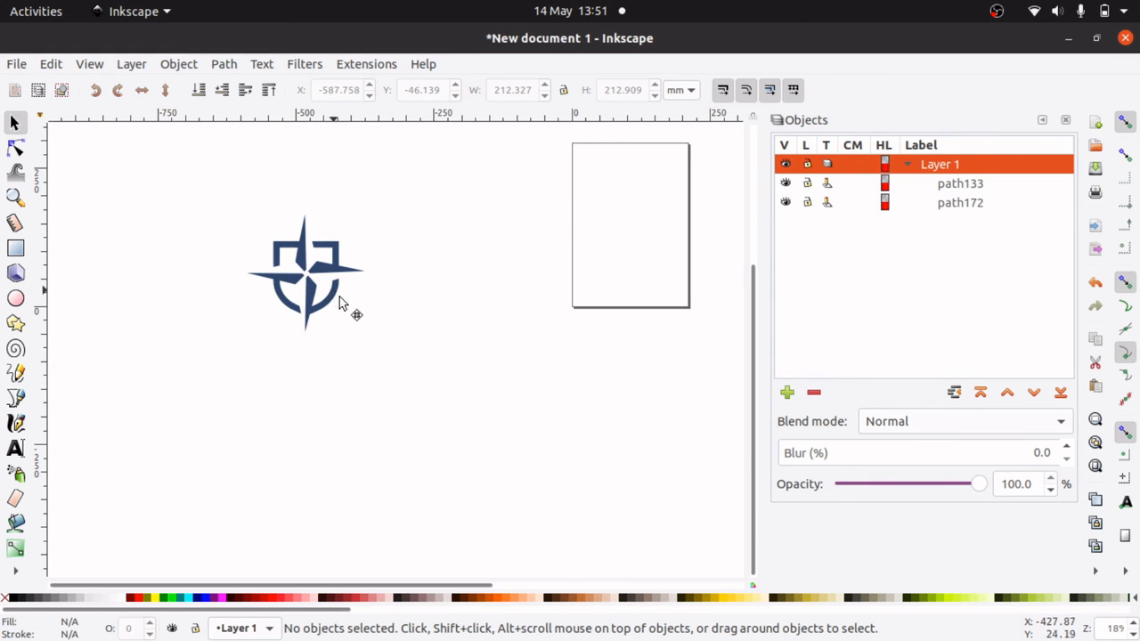
pyautogui.moveTo(338, 303); pyautogui.dragTo(466, 355)
# Examine path172's outlines up close around the compass centre and along the lower shield arcs
pyautogui.click(15, 198)
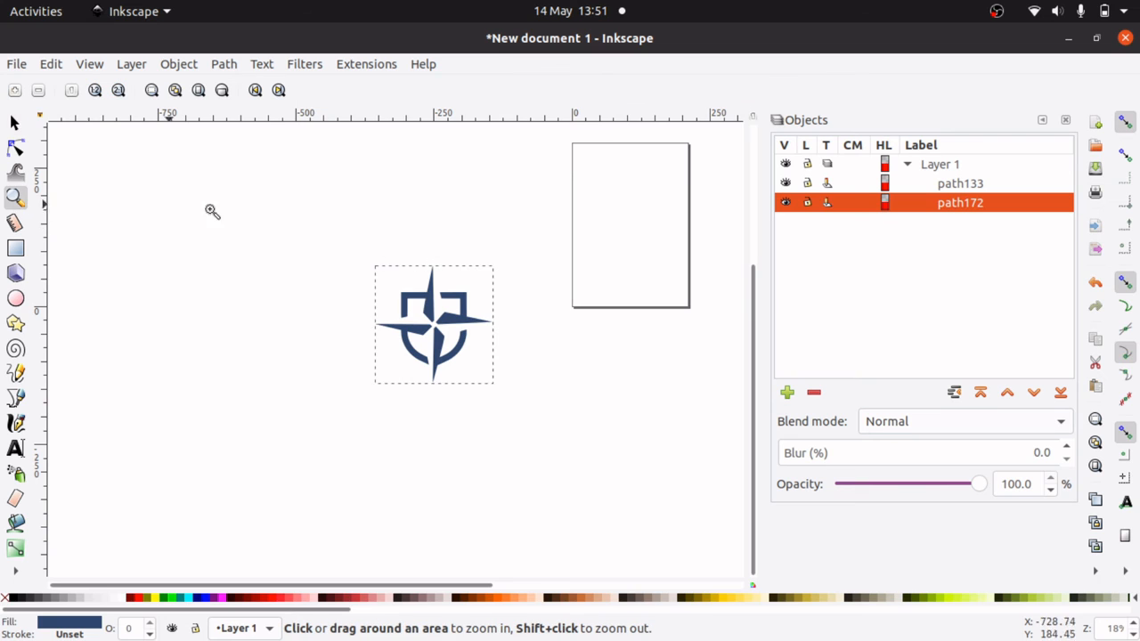
pyautogui.click(448, 322)
pyautogui.click(449, 321)
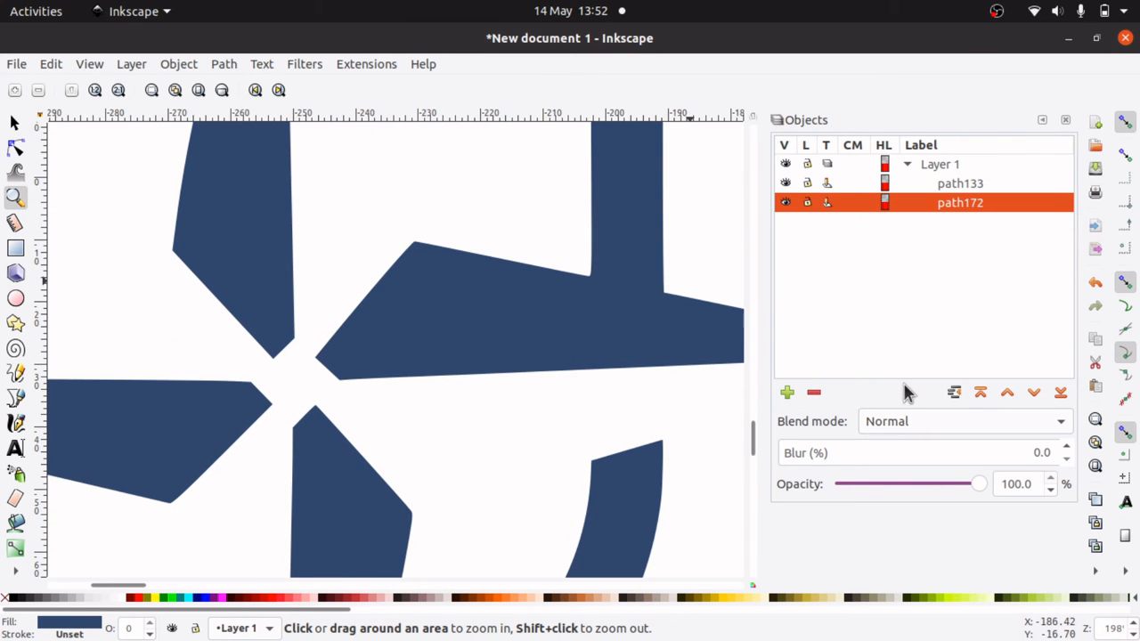
pyautogui.moveTo(757, 437); pyautogui.dragTo(771, 465)
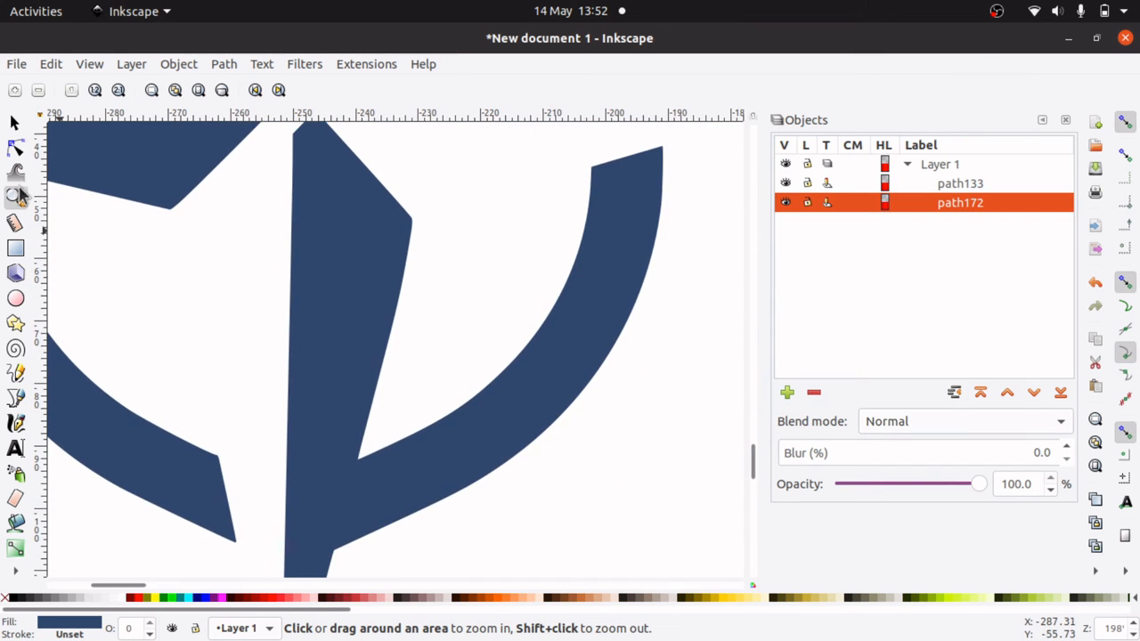
pyautogui.keyDown('shift'); pyautogui.click(157, 247); pyautogui.keyUp('shift')
pyautogui.keyDown('shift'); pyautogui.click(158, 247); pyautogui.keyUp('shift')
pyautogui.keyDown('shift'); pyautogui.click(158, 248); pyautogui.keyUp('shift')
pyautogui.keyDown('shift'); pyautogui.click(157, 247); pyautogui.keyUp('shift')
pyautogui.click(158, 247)
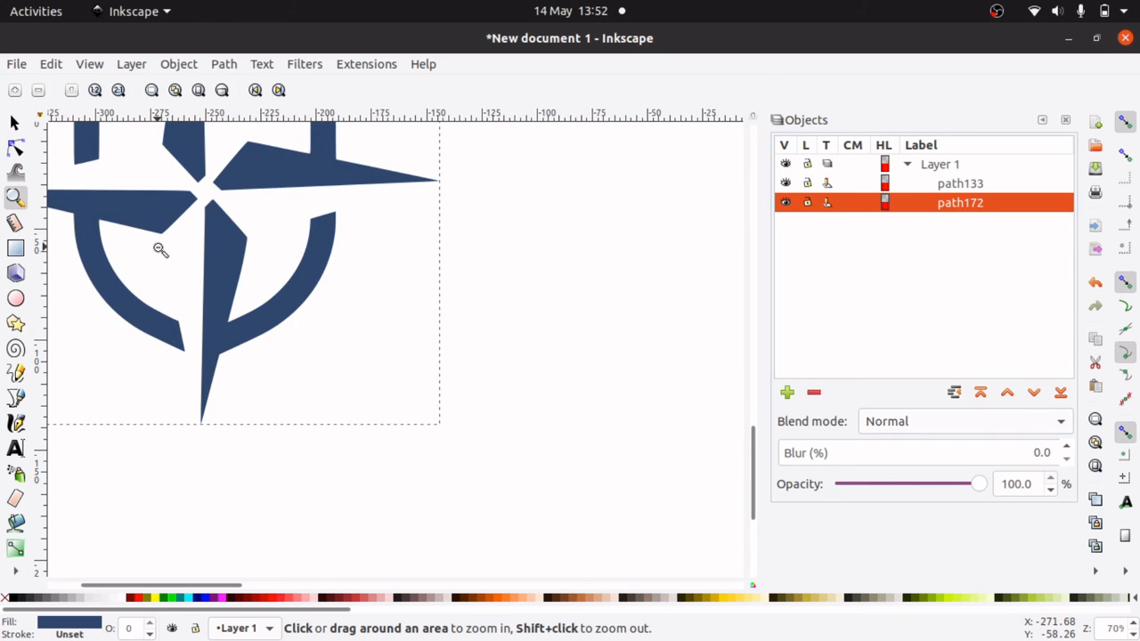
# Move the blue compass-shield logo path172 from beside the page onto it, centred across the page width
pyautogui.keyDown('shift'); pyautogui.click(159, 250); pyautogui.keyUp('shift')
pyautogui.click(15, 122)
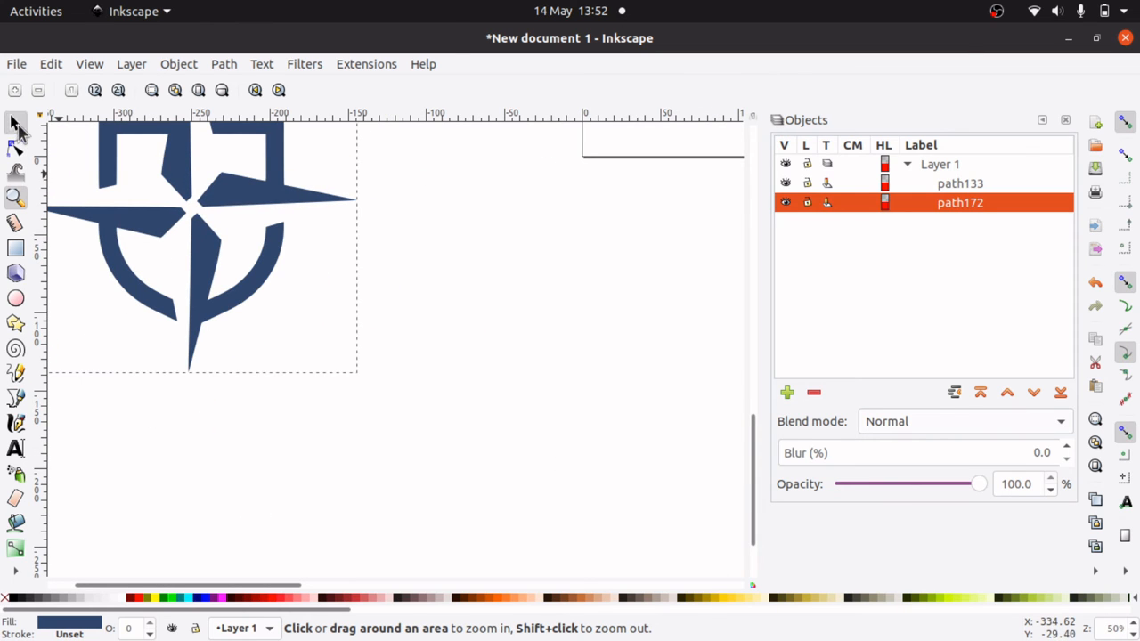
pyautogui.click(274, 323)
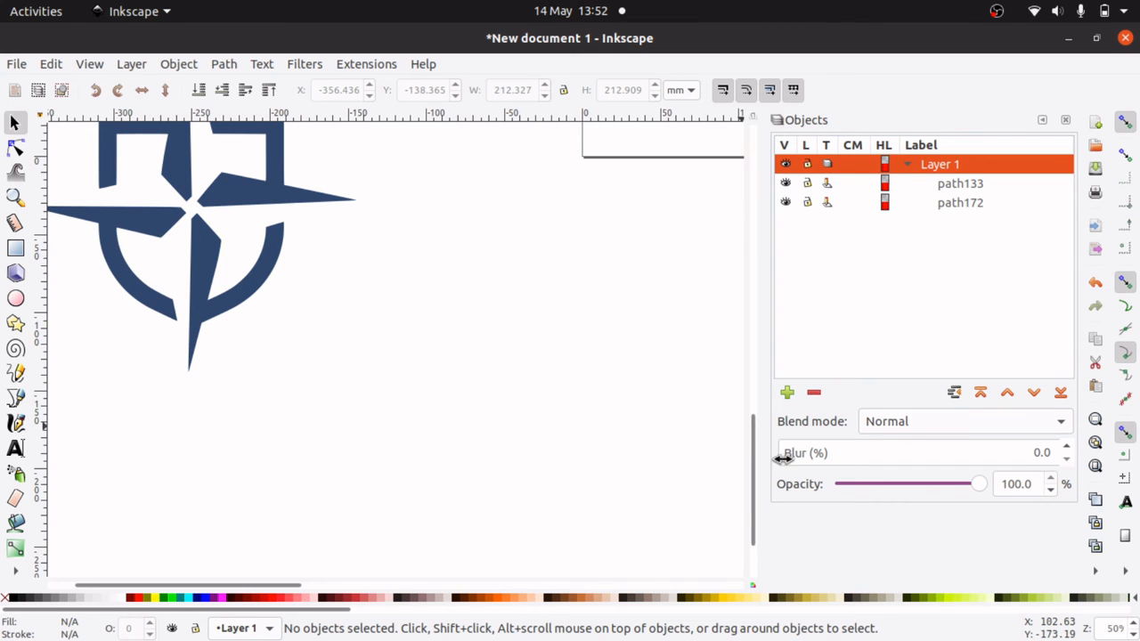
pyautogui.moveTo(755, 495); pyautogui.dragTo(737, 448)
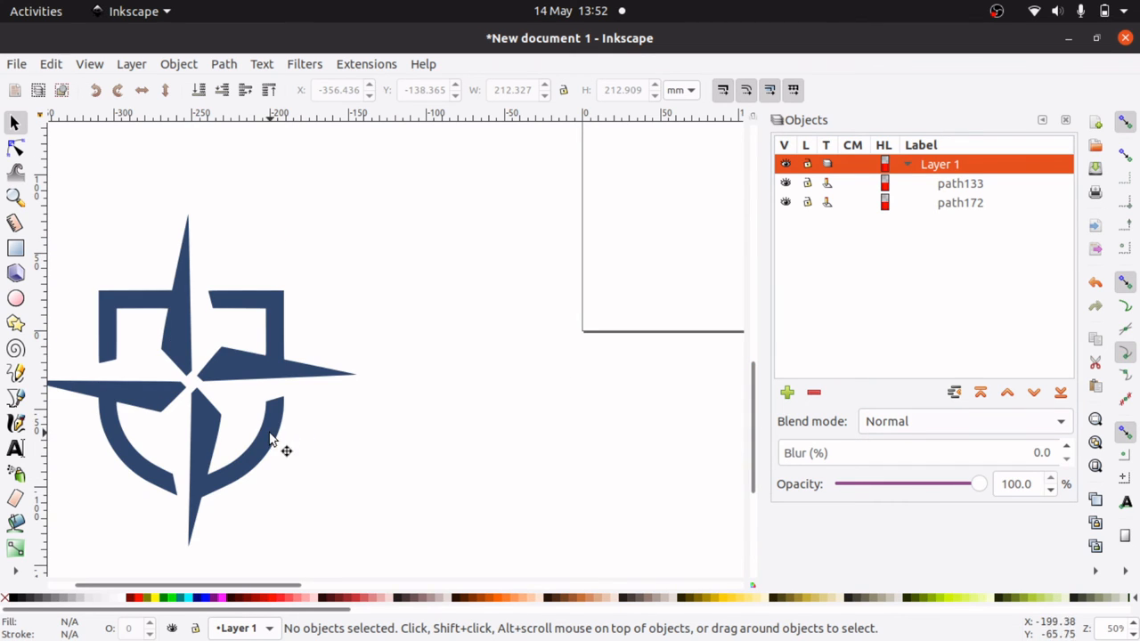
pyautogui.moveTo(272, 436); pyautogui.dragTo(739, 318)
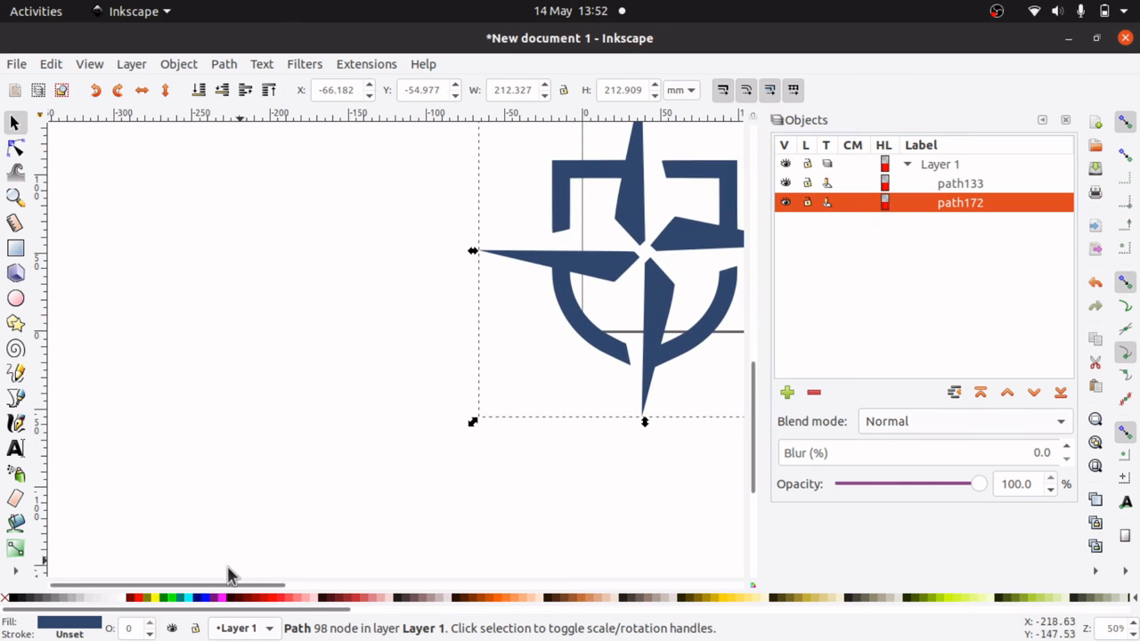
pyautogui.moveTo(203, 588); pyautogui.dragTo(322, 589)
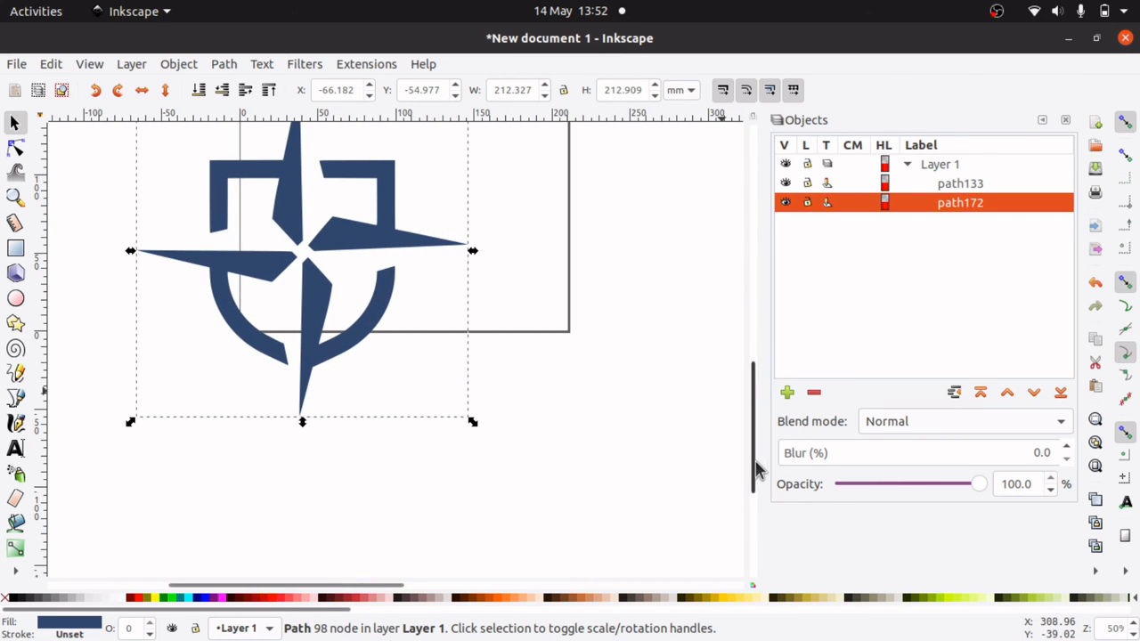
pyautogui.moveTo(757, 472); pyautogui.dragTo(751, 400)
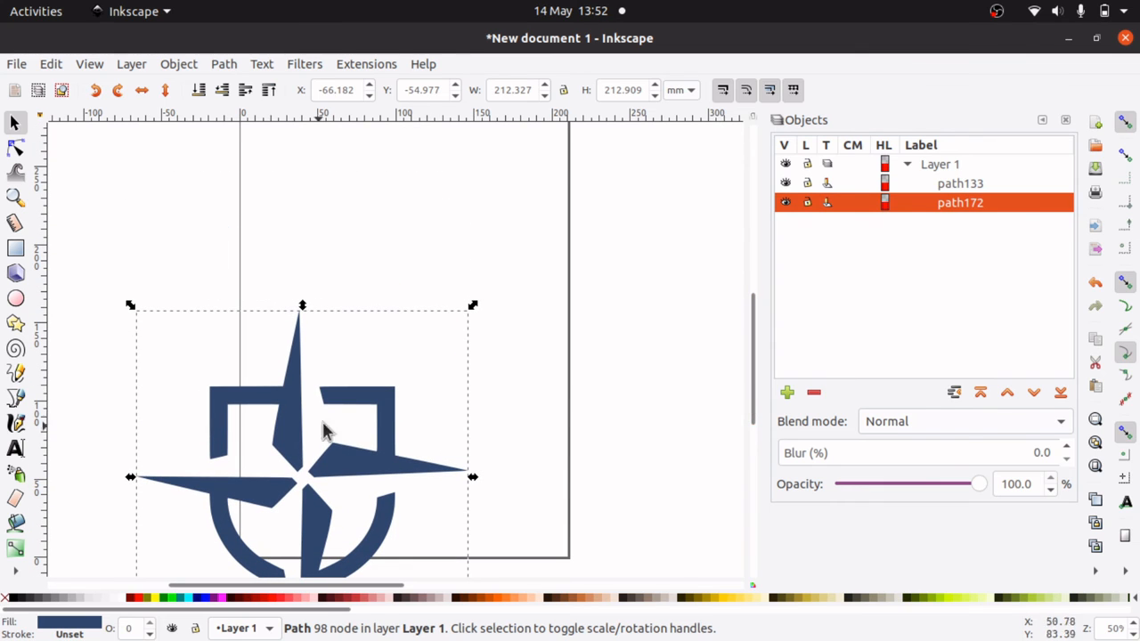
pyautogui.moveTo(369, 407); pyautogui.dragTo(498, 234)
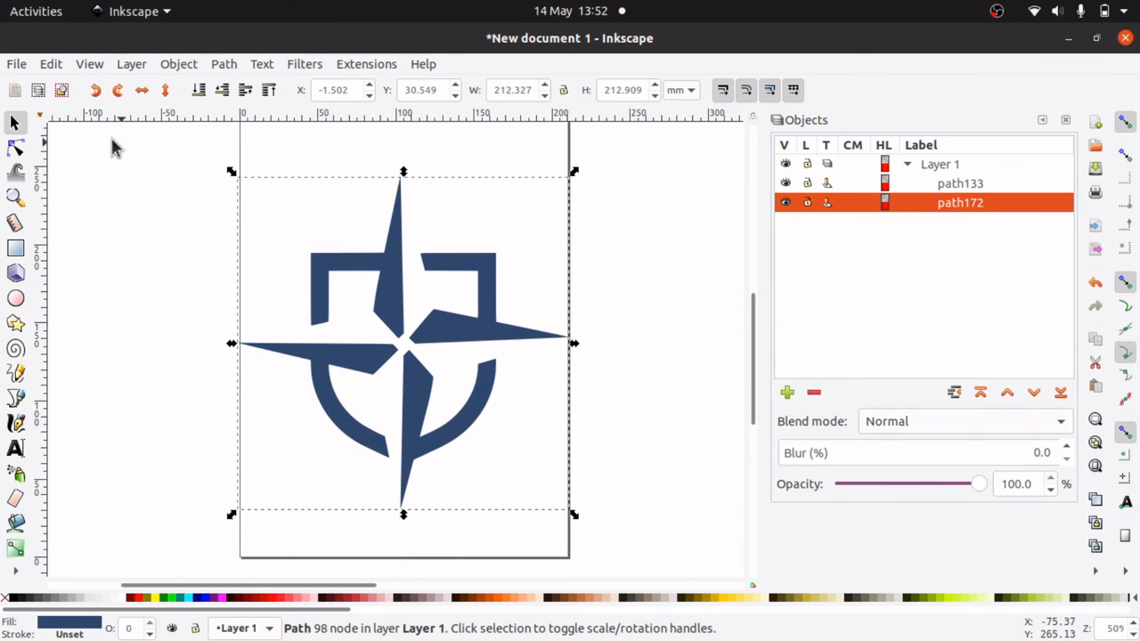
# Save the document as logo.svg in the Downloads folder, replacing the existing file
pyautogui.click(12, 67)
pyautogui.click(50, 212)
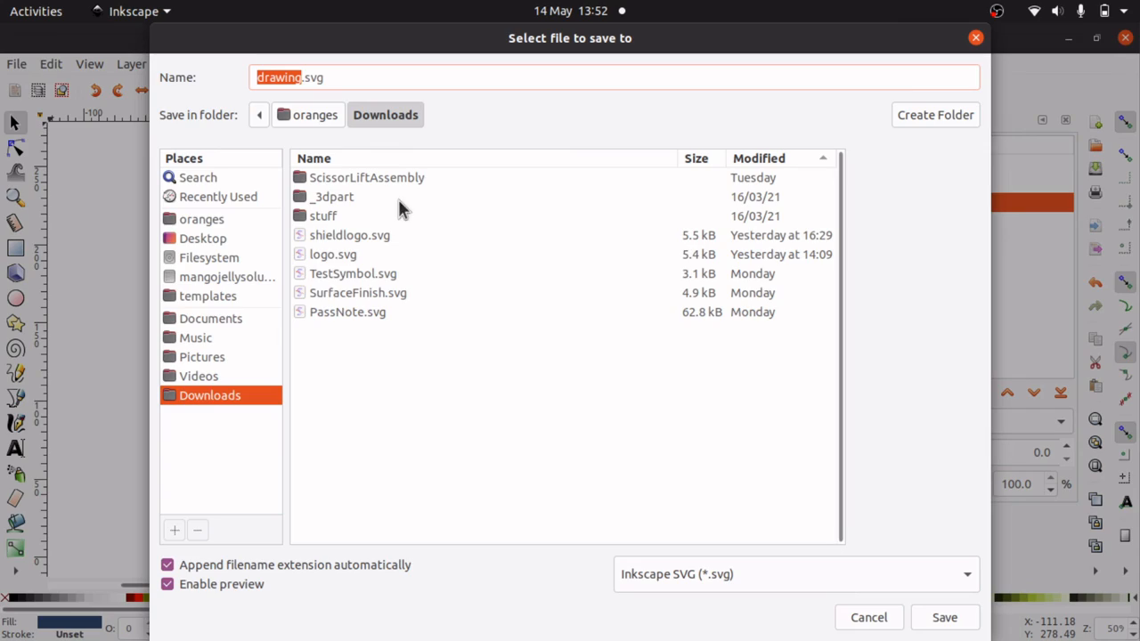
pyautogui.doubleClick(341, 256)
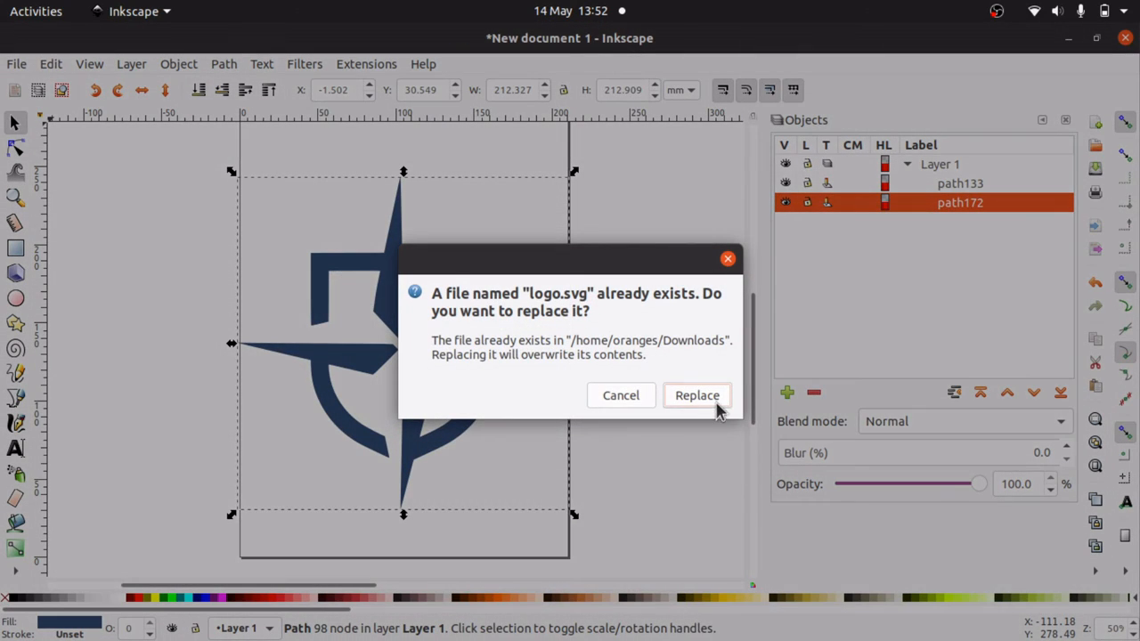
pyautogui.click(697, 396)
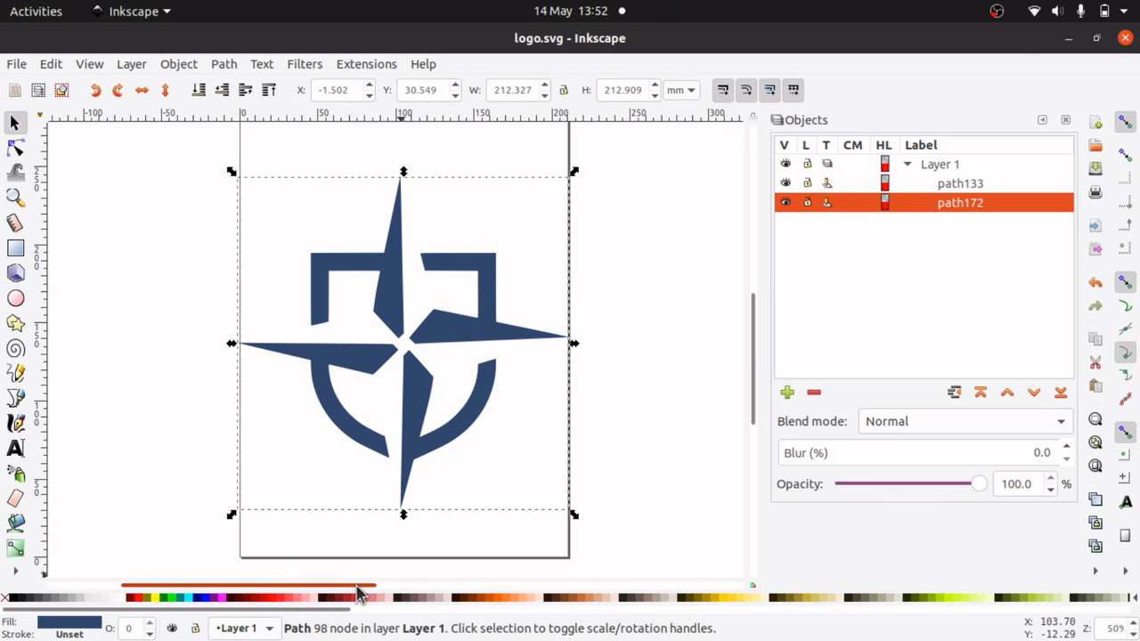
# Delete the grey logo copy path133 lying far to the right of the page
pyautogui.moveTo(361, 586); pyautogui.dragTo(673, 609)
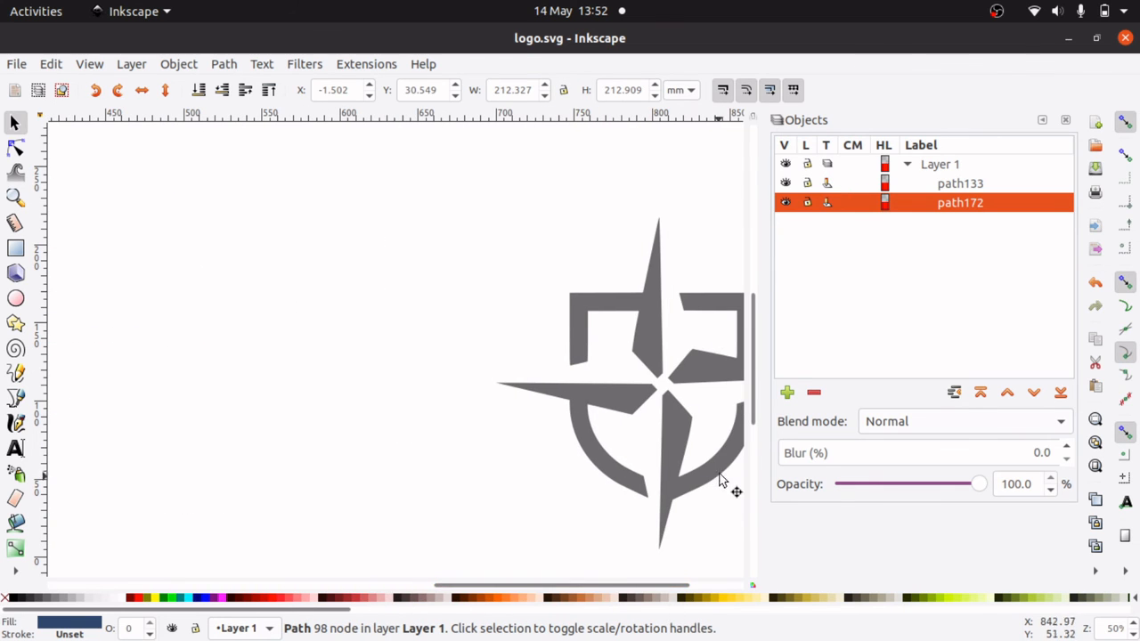
pyautogui.moveTo(711, 470); pyautogui.dragTo(359, 448)
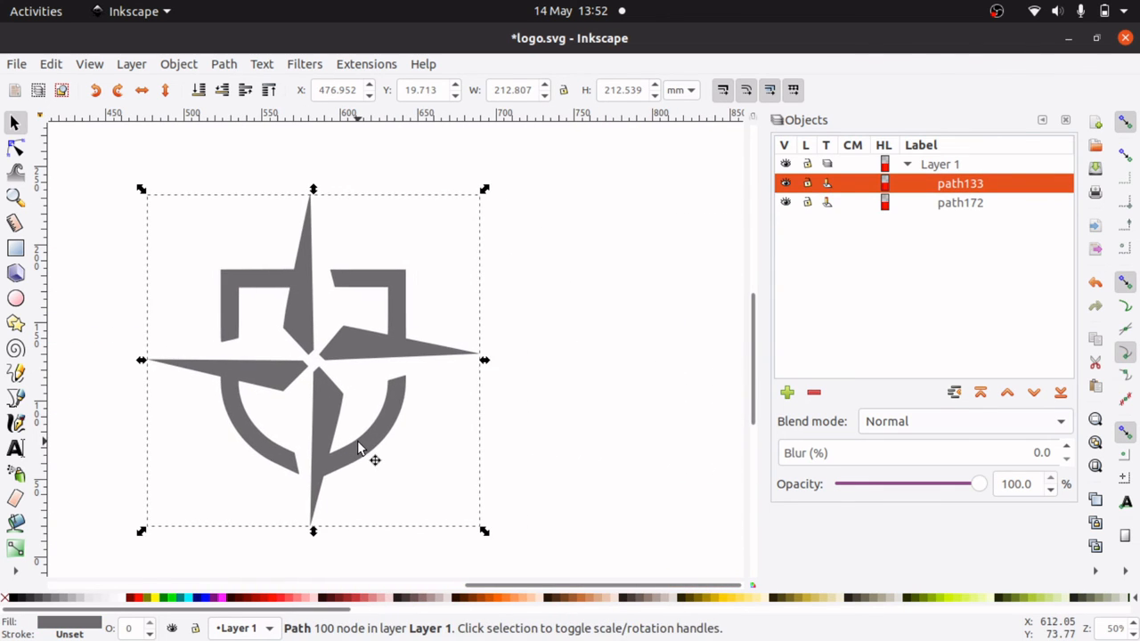
pyautogui.press('Delete')
# Move path172 up the page until its top tip meets the page's upper edge
pyautogui.moveTo(554, 588); pyautogui.dragTo(254, 577)
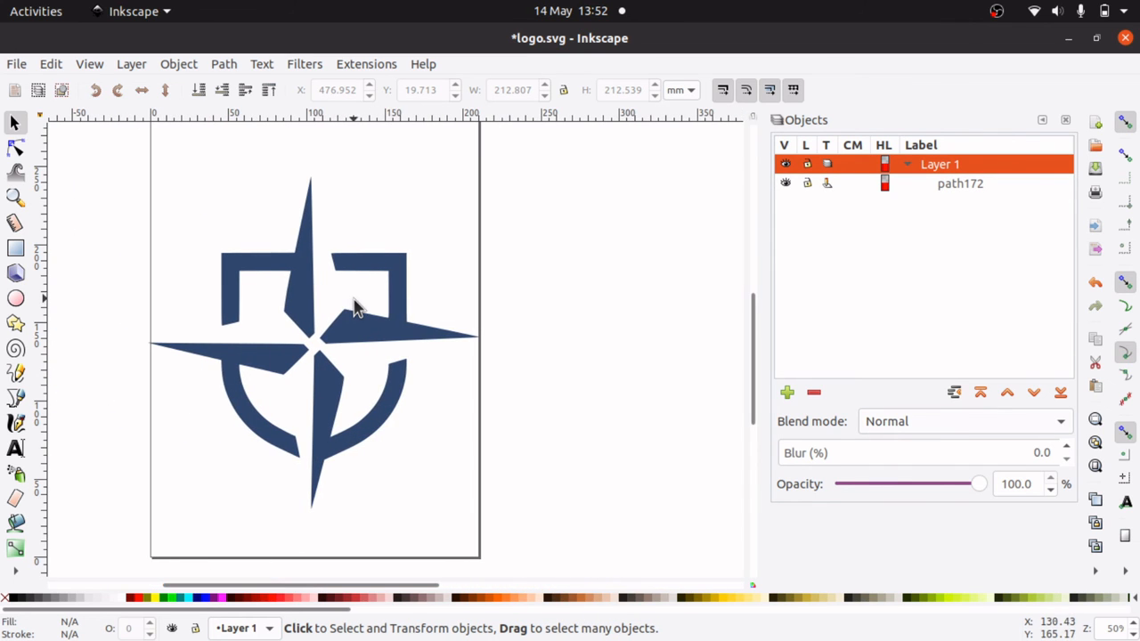
pyautogui.moveTo(370, 324); pyautogui.dragTo(374, 257)
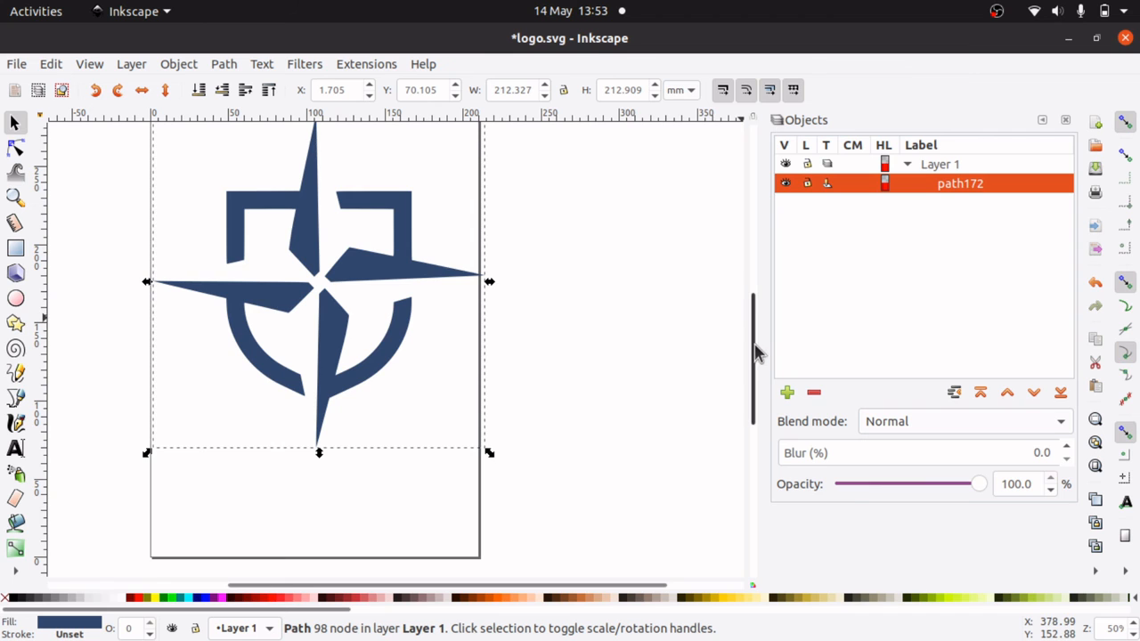
pyautogui.scroll(2, 753, 325)
pyautogui.scroll(2, 753, 337)
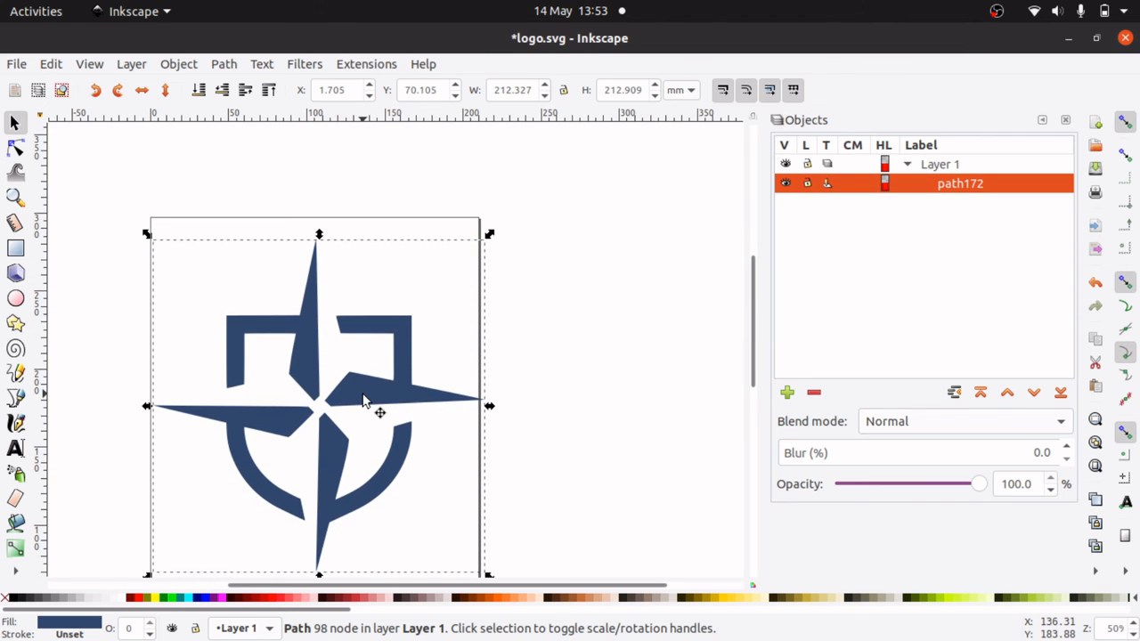
pyautogui.moveTo(364, 374); pyautogui.dragTo(363, 366)
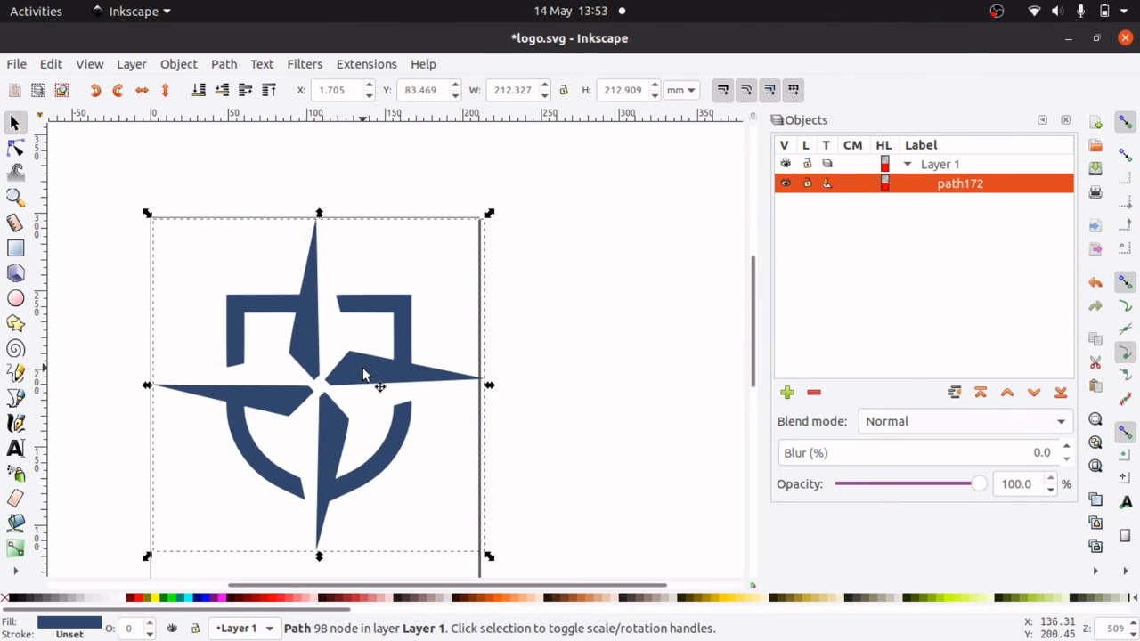
# Check the page's custom width and height in the document properties and close them
pyautogui.click(17, 65)
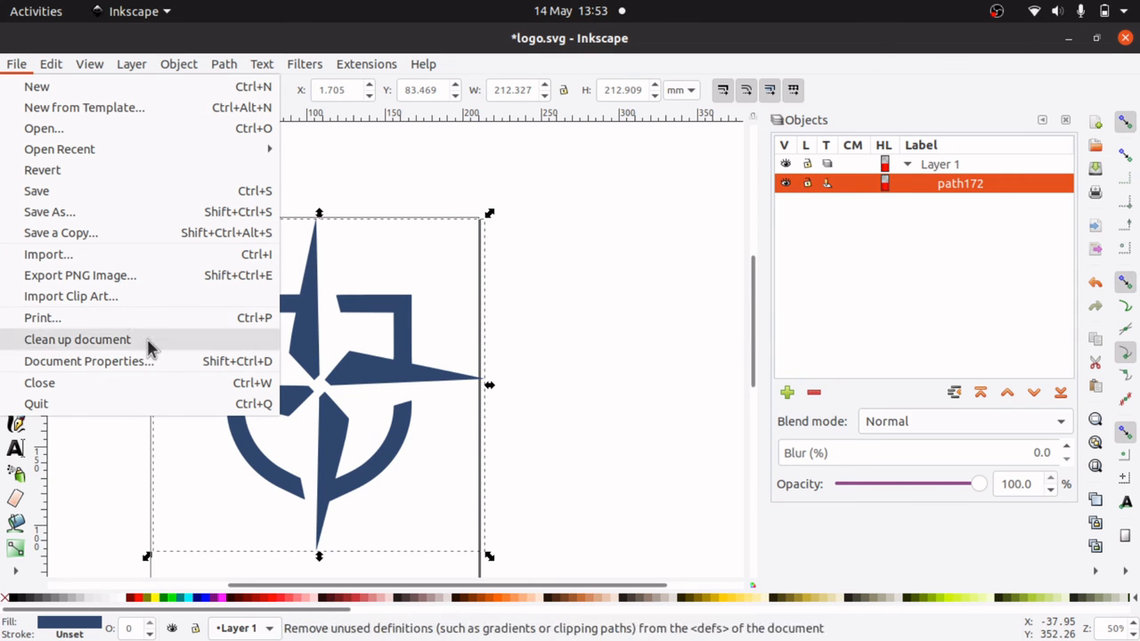
pyautogui.click(172, 364)
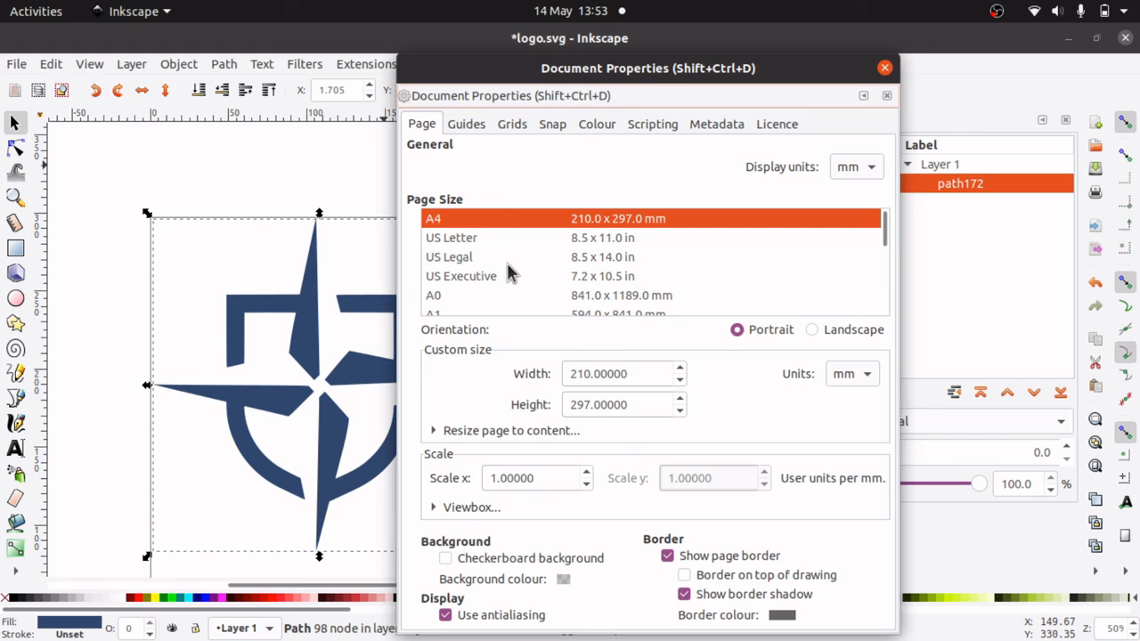
pyautogui.click(574, 402)
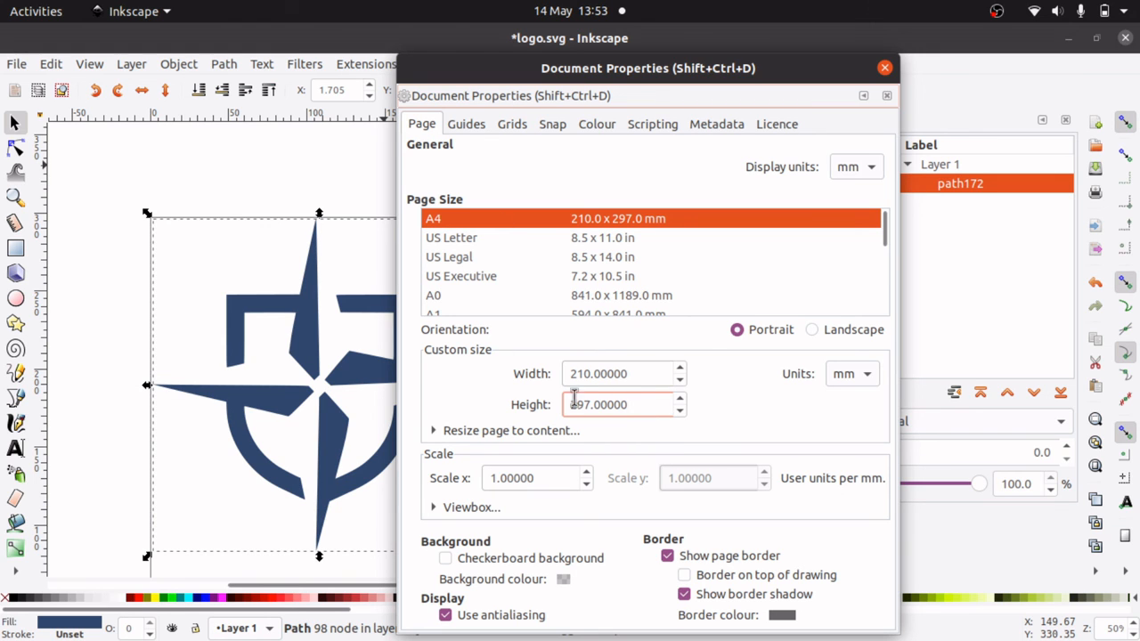
pyautogui.click(885, 69)
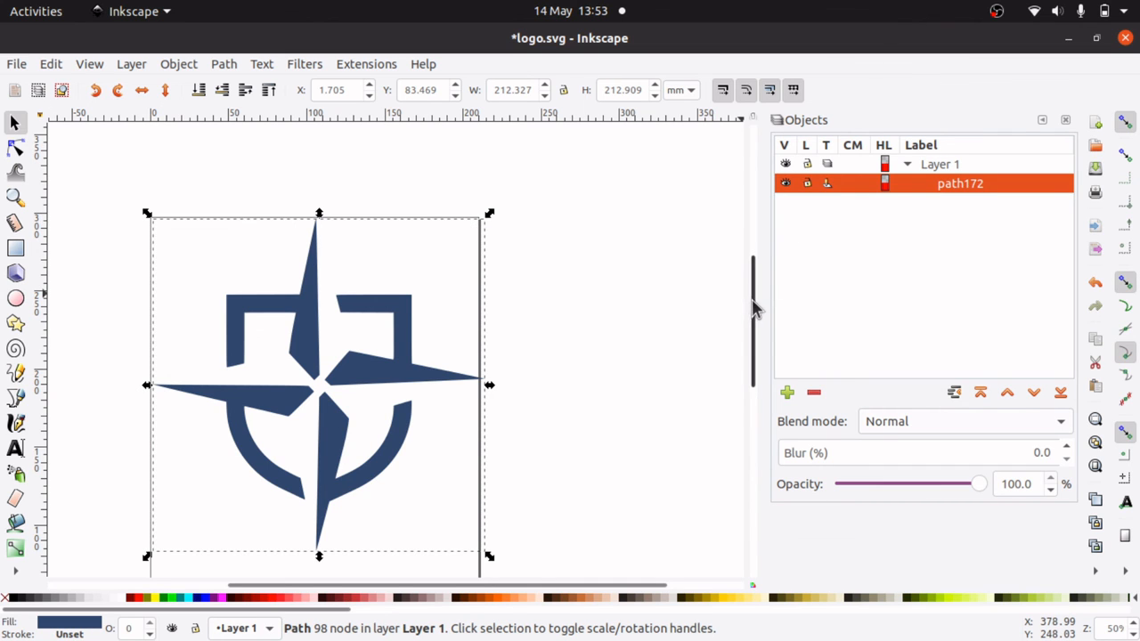
# Move path172 down so its bottom tip sits just above the page's lower edge, at about X -0.97, Y 3.29 mm
pyautogui.moveTo(754, 311); pyautogui.dragTo(754, 349)
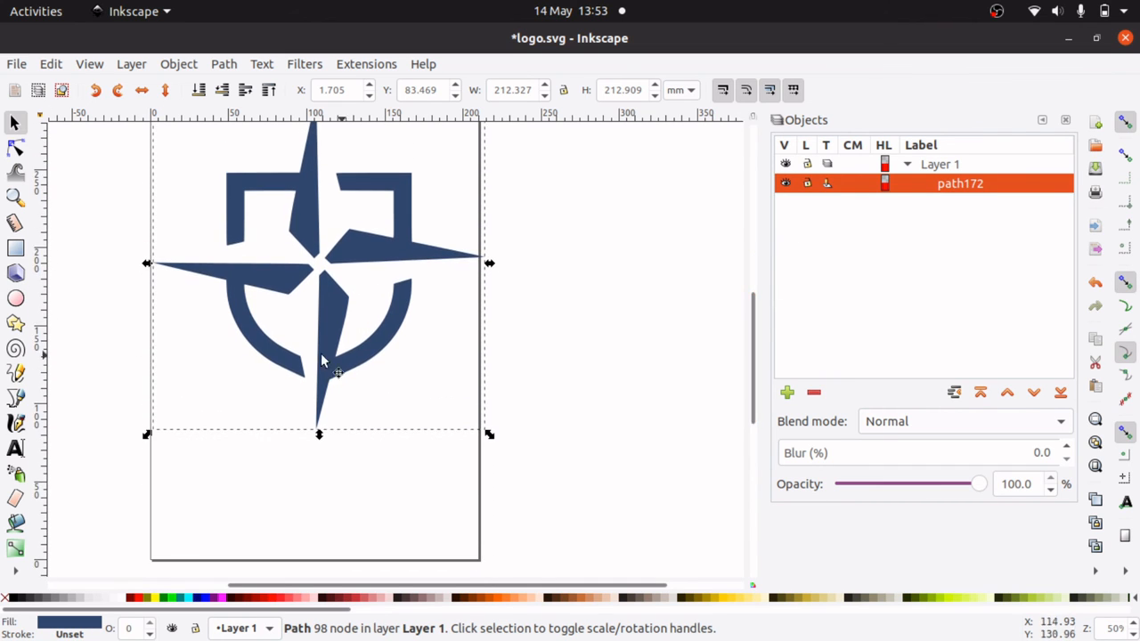
pyautogui.moveTo(356, 374); pyautogui.dragTo(335, 496)
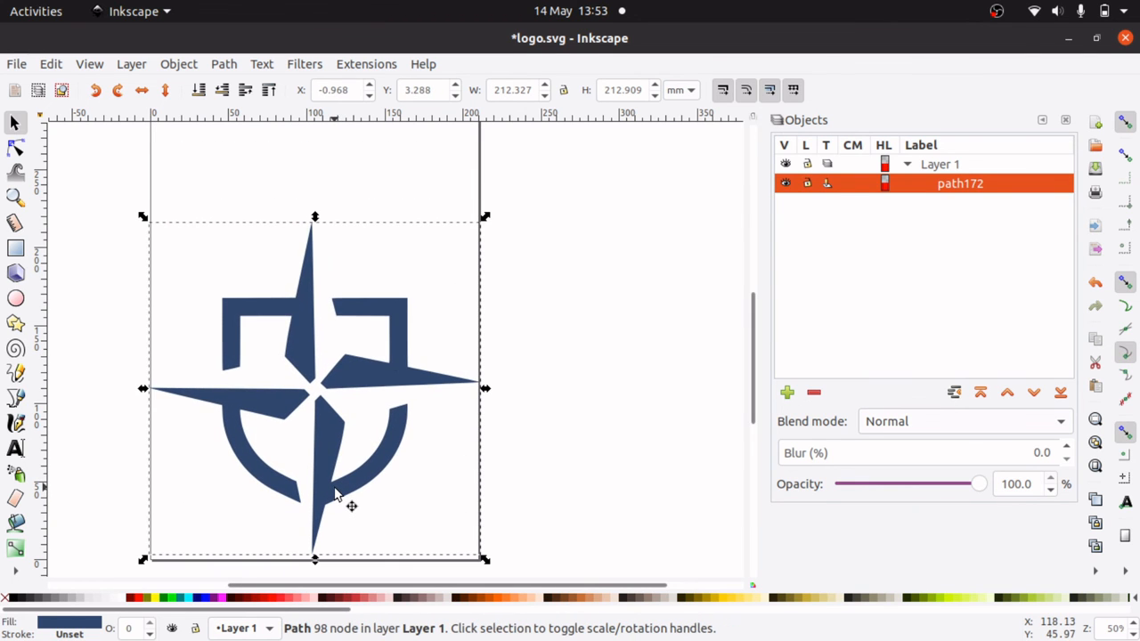
# Set the page's custom width to 213 mm in the document properties
pyautogui.click(17, 65)
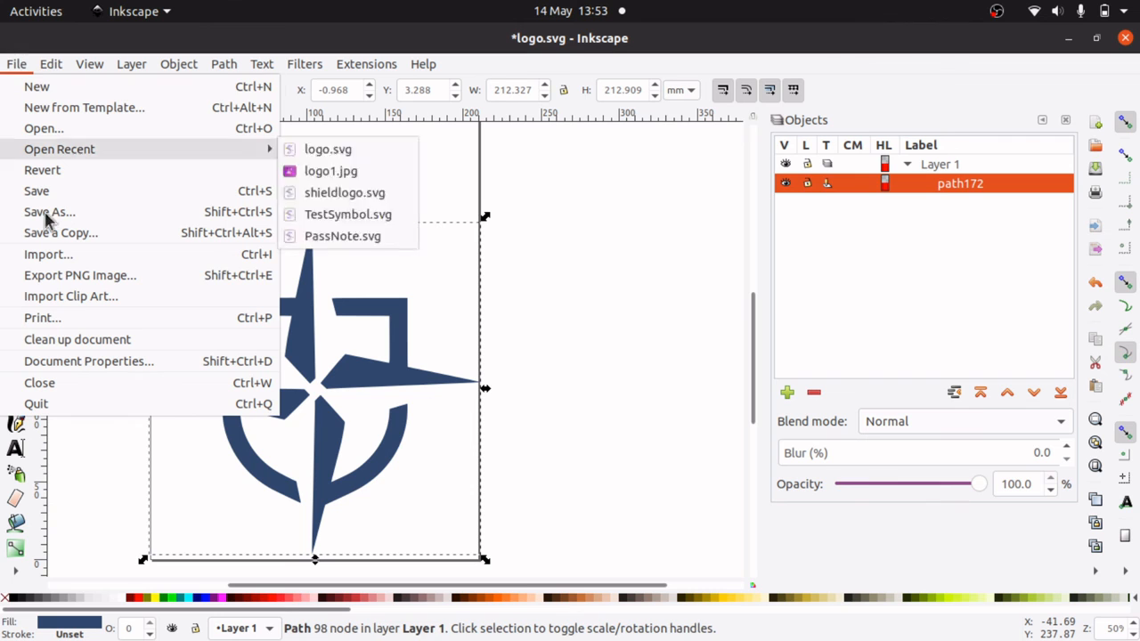
pyautogui.click(169, 353)
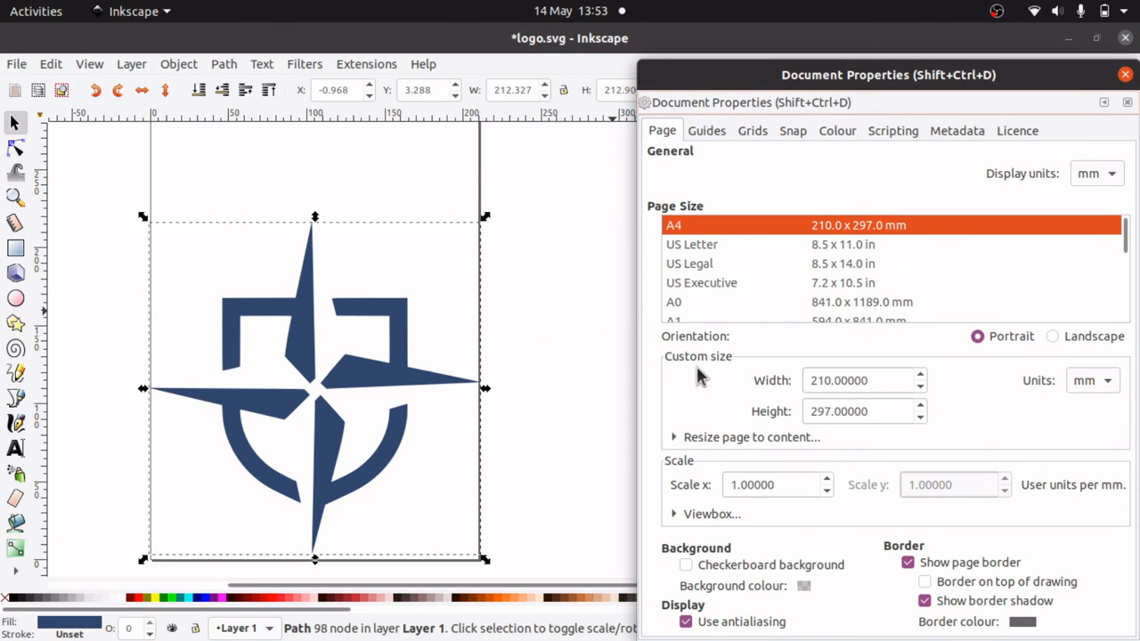
pyautogui.click(920, 375)
pyautogui.click(920, 375)
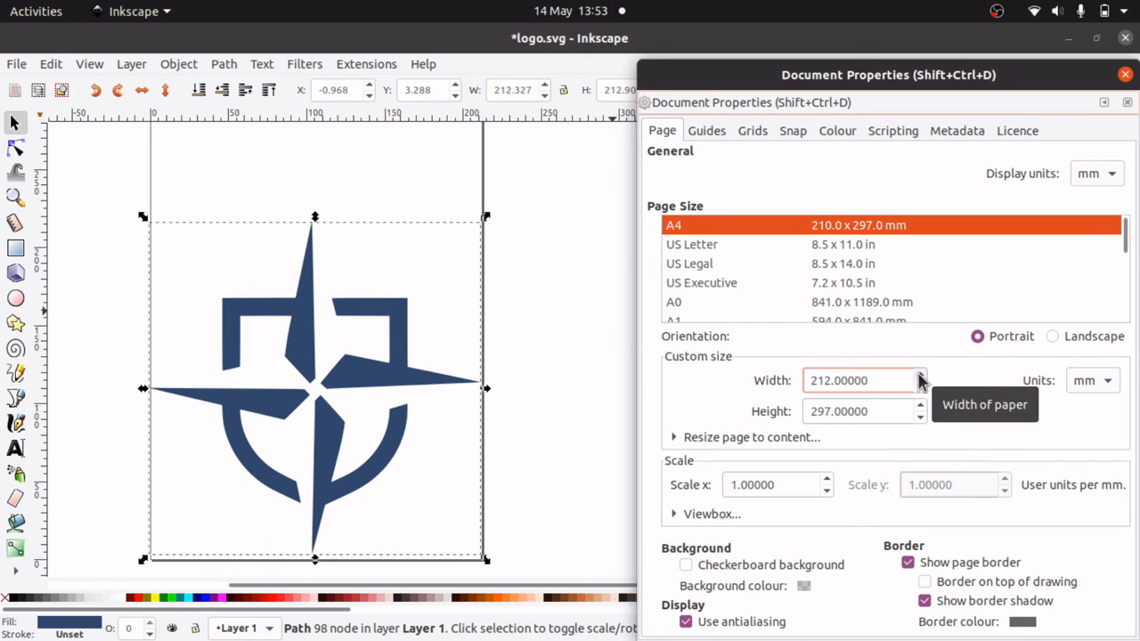
pyautogui.click(921, 375)
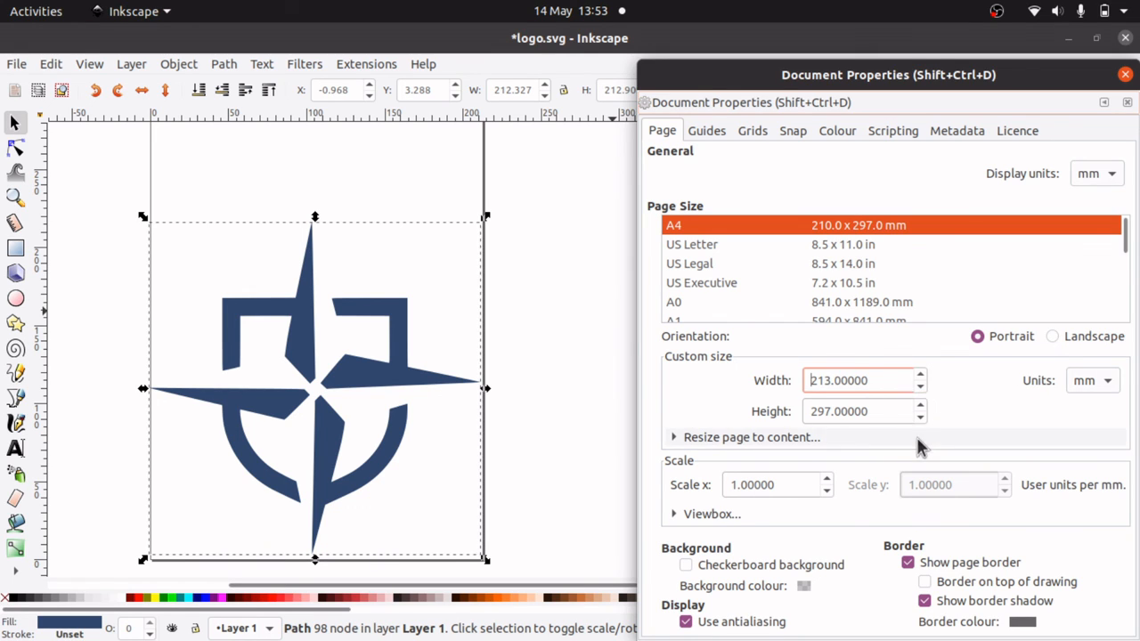
# Reduce the page's custom height to 100 mm
pyautogui.click(920, 416)
pyautogui.click(920, 415)
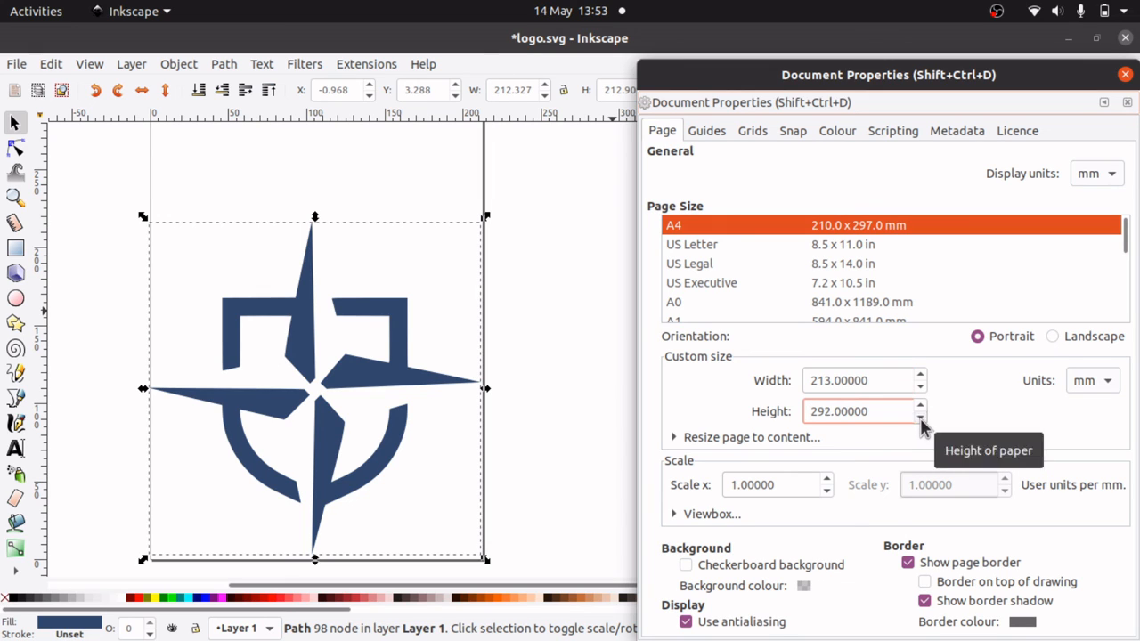
pyautogui.click(920, 416)
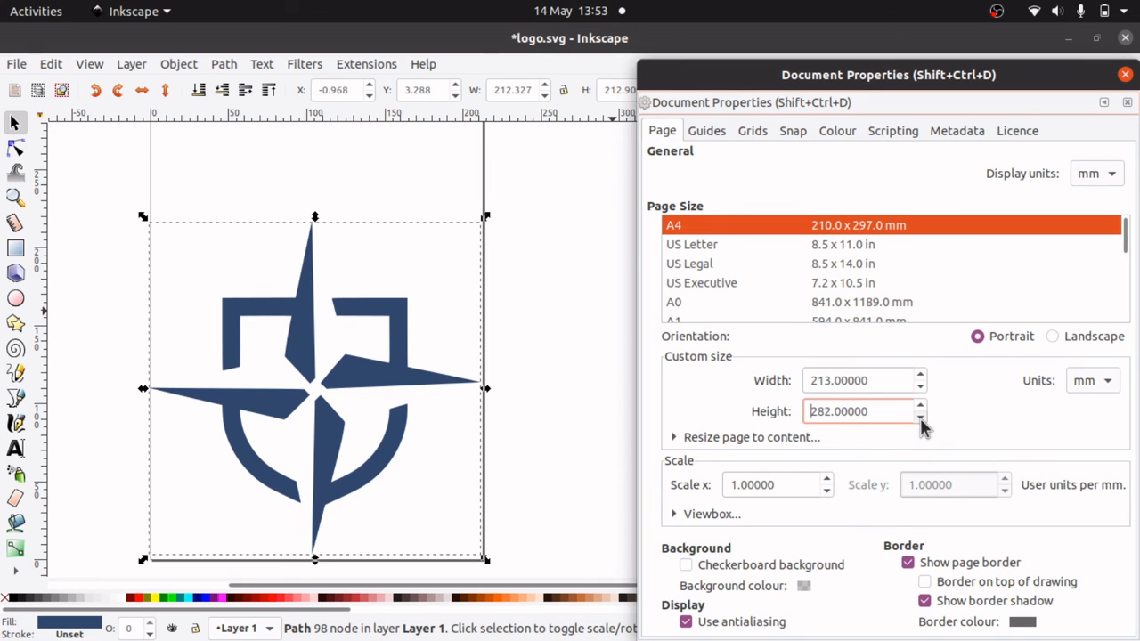
pyautogui.click(920, 416)
pyautogui.tripleClick(873, 412)
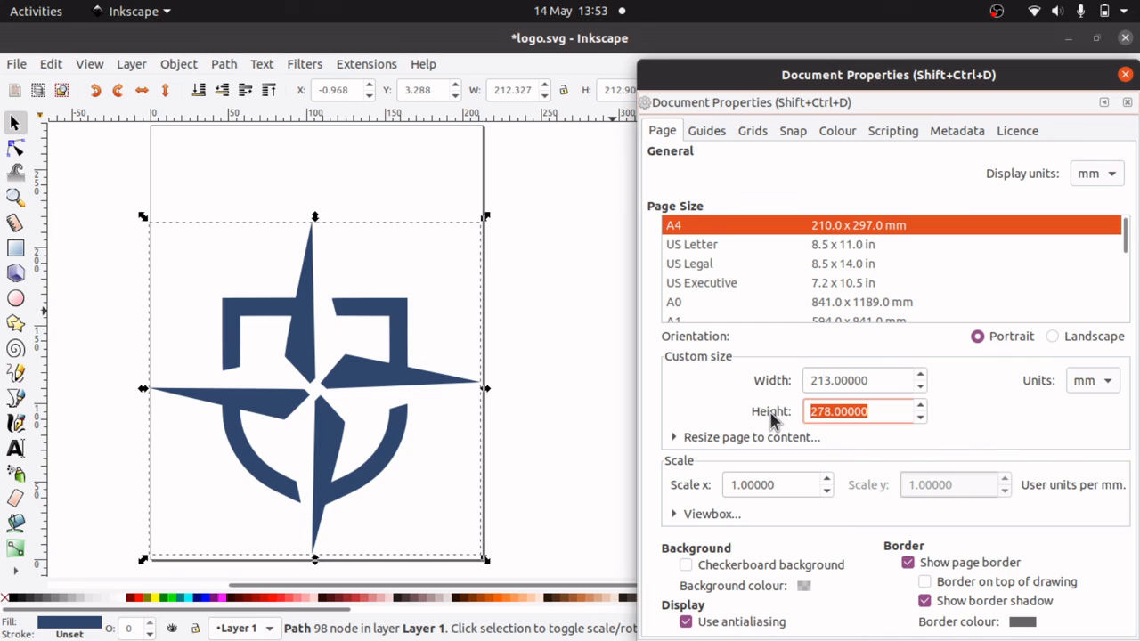
pyautogui.write('10')
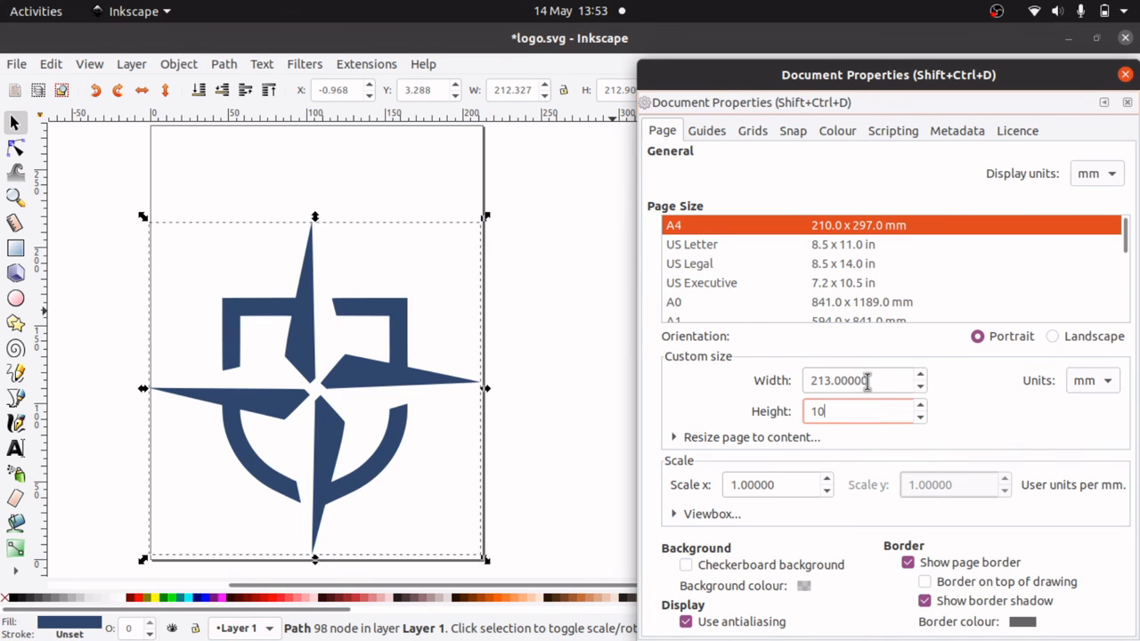
pyautogui.write('0')
pyautogui.click(872, 378)
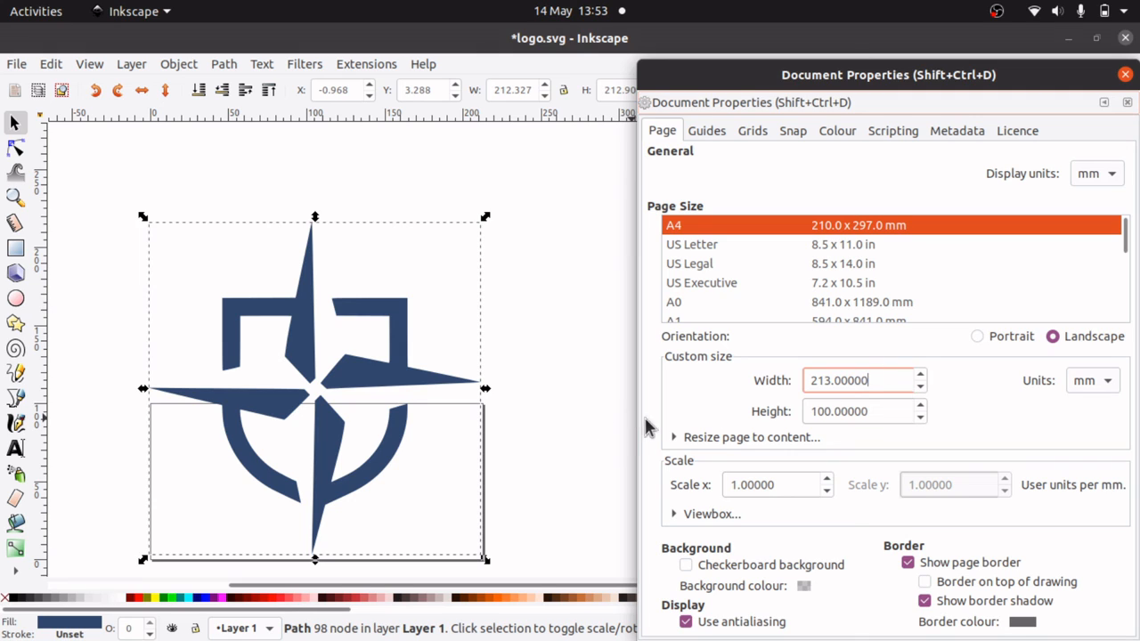
# Set the page's custom height to 200 mm in the document properties
pyautogui.click(879, 411)
pyautogui.moveTo(879, 411); pyautogui.dragTo(803, 412)
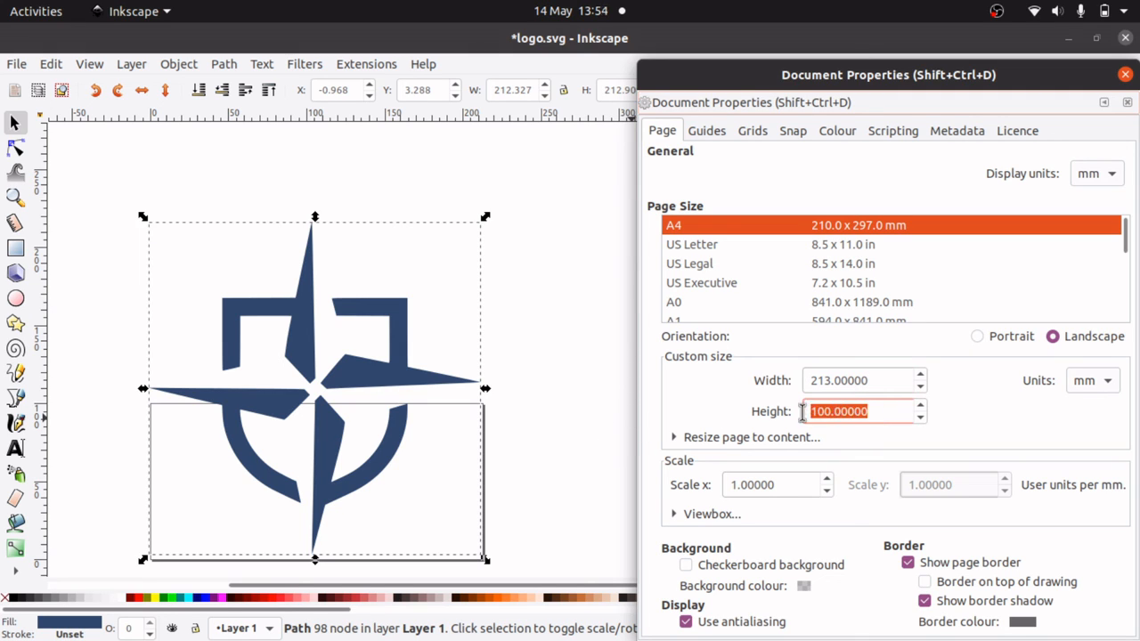
pyautogui.write('200')
pyautogui.click(850, 381)
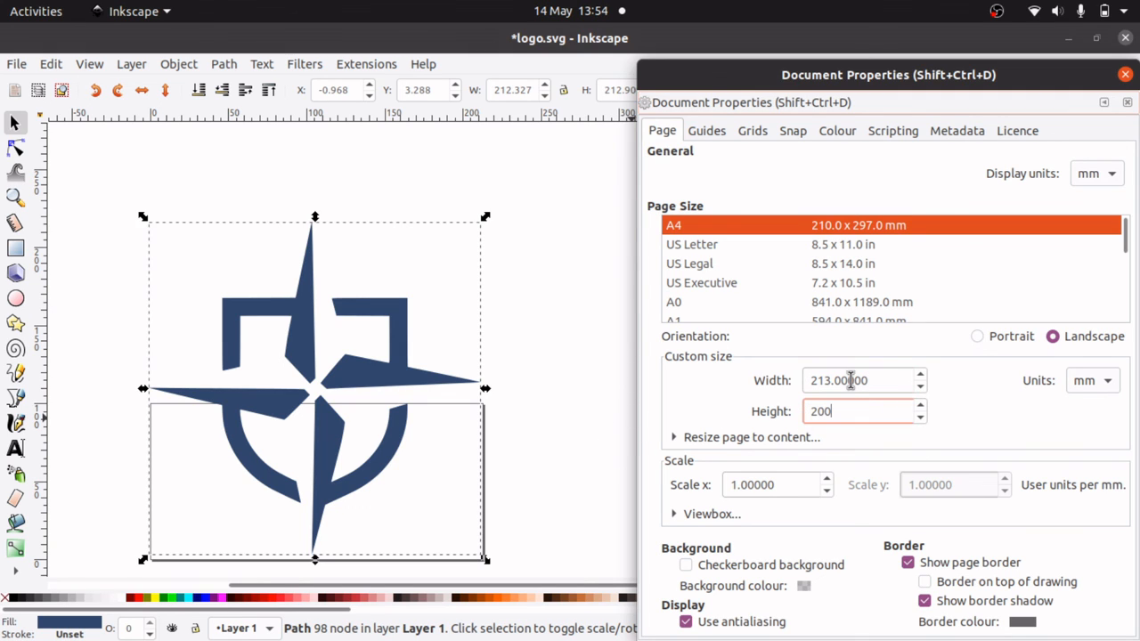
pyautogui.click(875, 412)
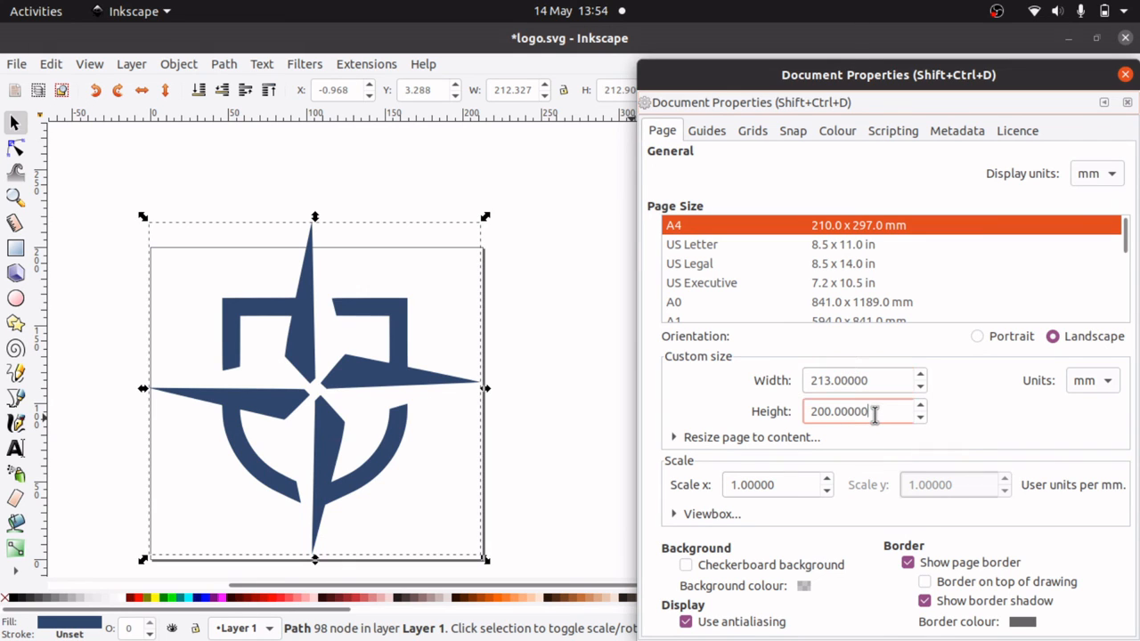
# Raise the page's custom height in 1 mm increments to 220 mm so the page encloses the whole logo
pyautogui.press('Up')
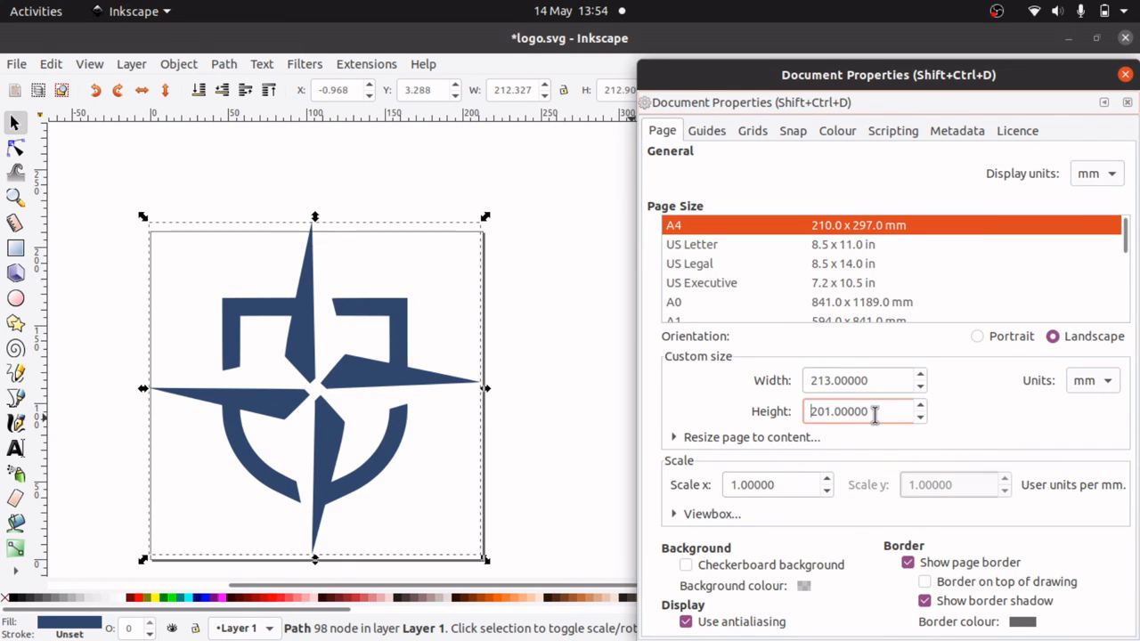
pyautogui.press('Up')
pyautogui.press('Up')
pyautogui.press('Up')
pyautogui.press('Up')
pyautogui.press('Up')
pyautogui.press('Up')
pyautogui.press('Up')
pyautogui.press('Up')
pyautogui.press('Down')
pyautogui.press('Down')
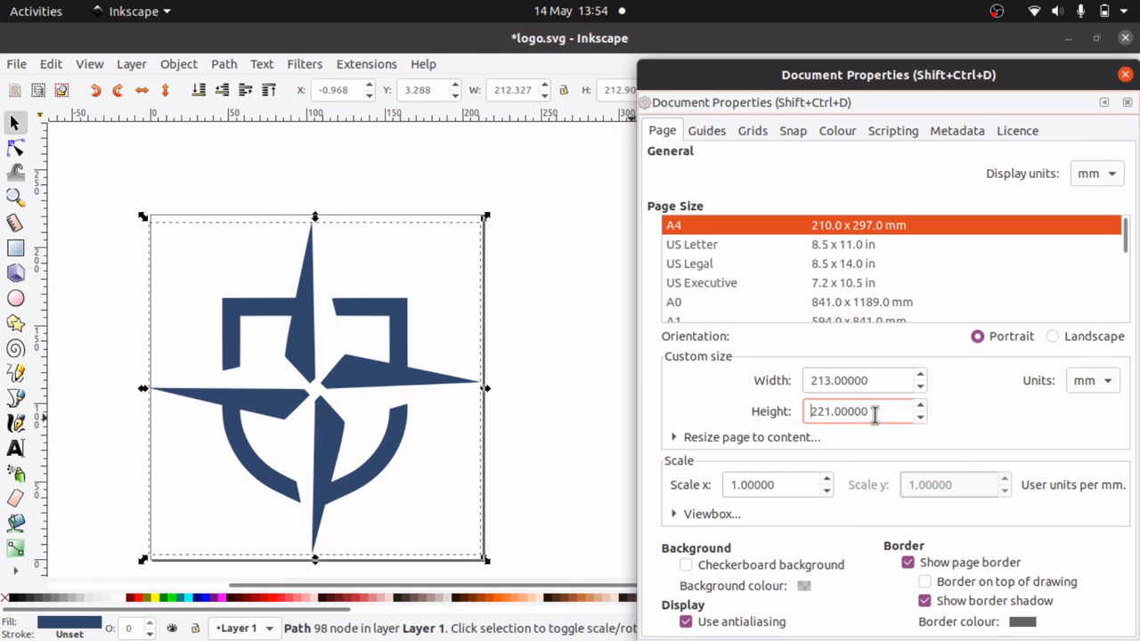
pyautogui.press('Down')
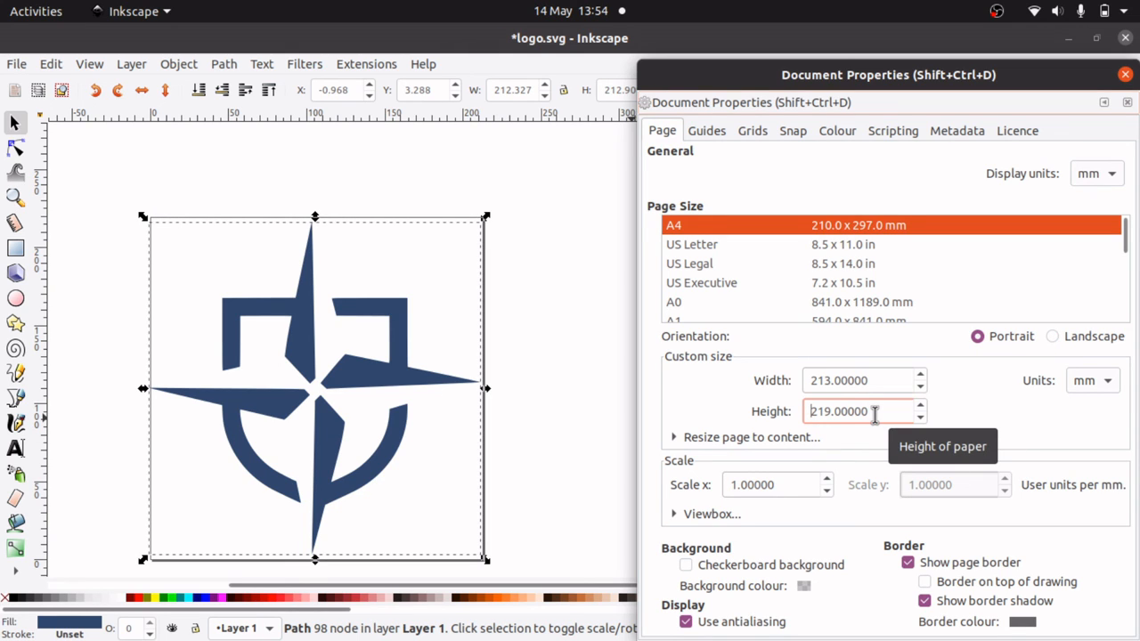
# Increase the page's custom width to 220 mm to match its height
pyautogui.click(846, 381)
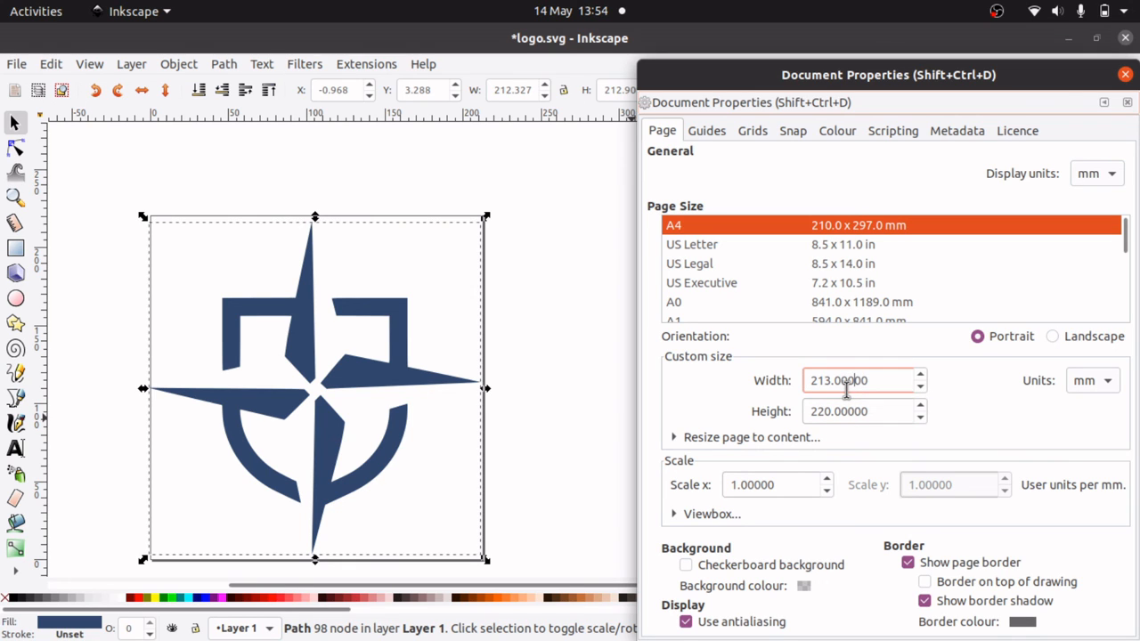
pyautogui.press('Up')
pyautogui.press('Up')
pyautogui.press('Up')
pyautogui.press('Up')
pyautogui.press('Up')
pyautogui.press('Up')
pyautogui.press('Up')
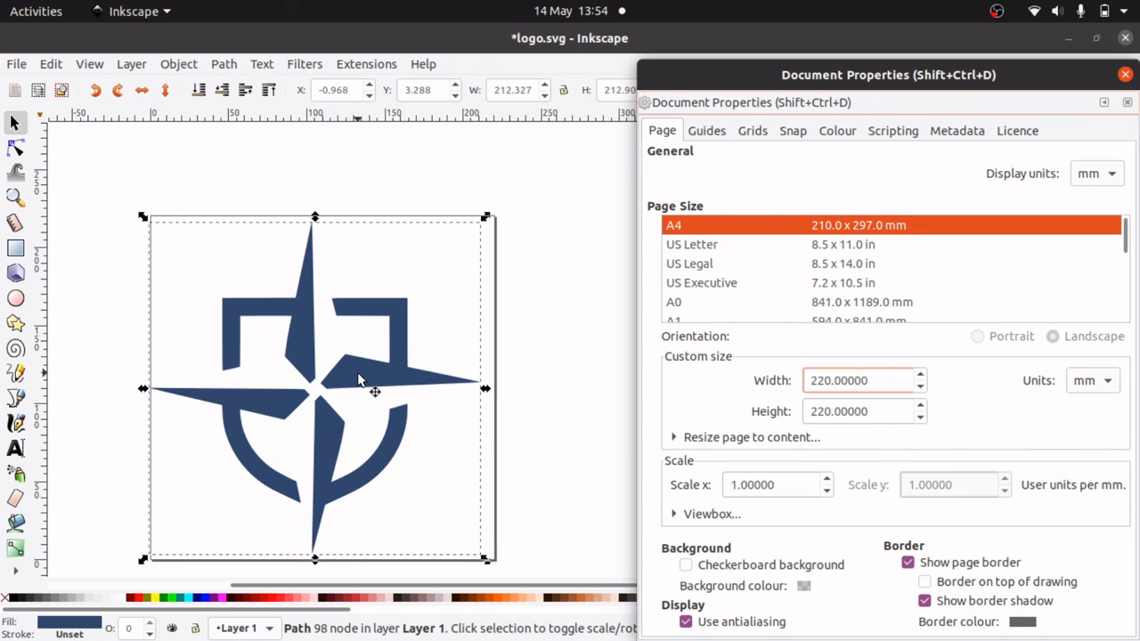
# Centre path172 on the page at about X 3.84, Y 3.82 mm, deselect it and close the document properties
pyautogui.moveTo(358, 382); pyautogui.dragTo(365, 382)
pyautogui.click(554, 337)
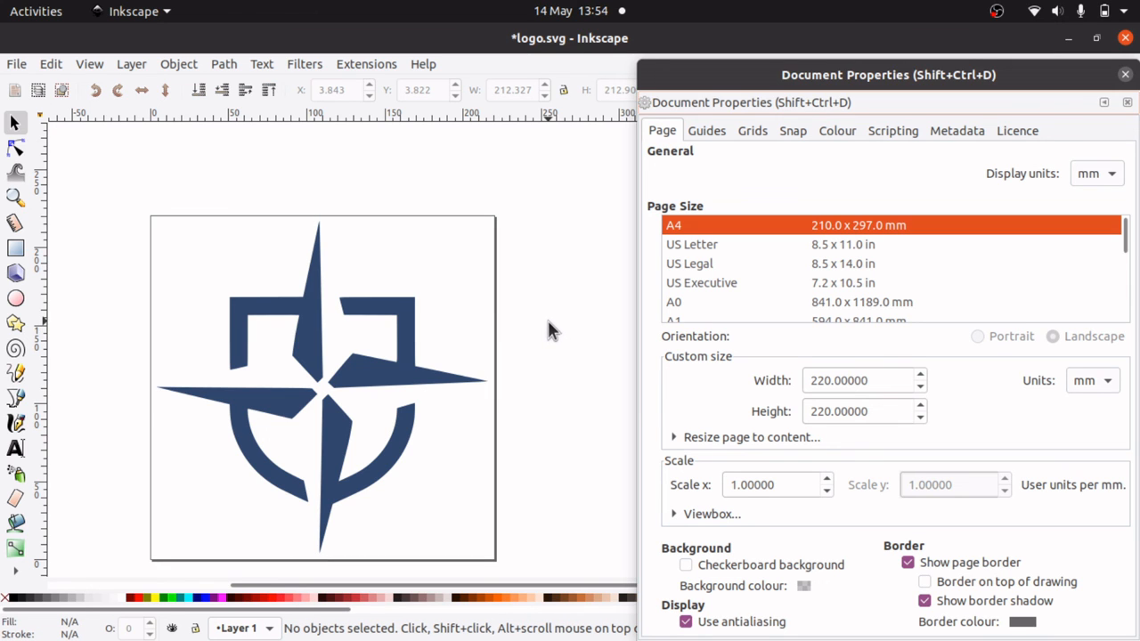
pyautogui.click(1126, 75)
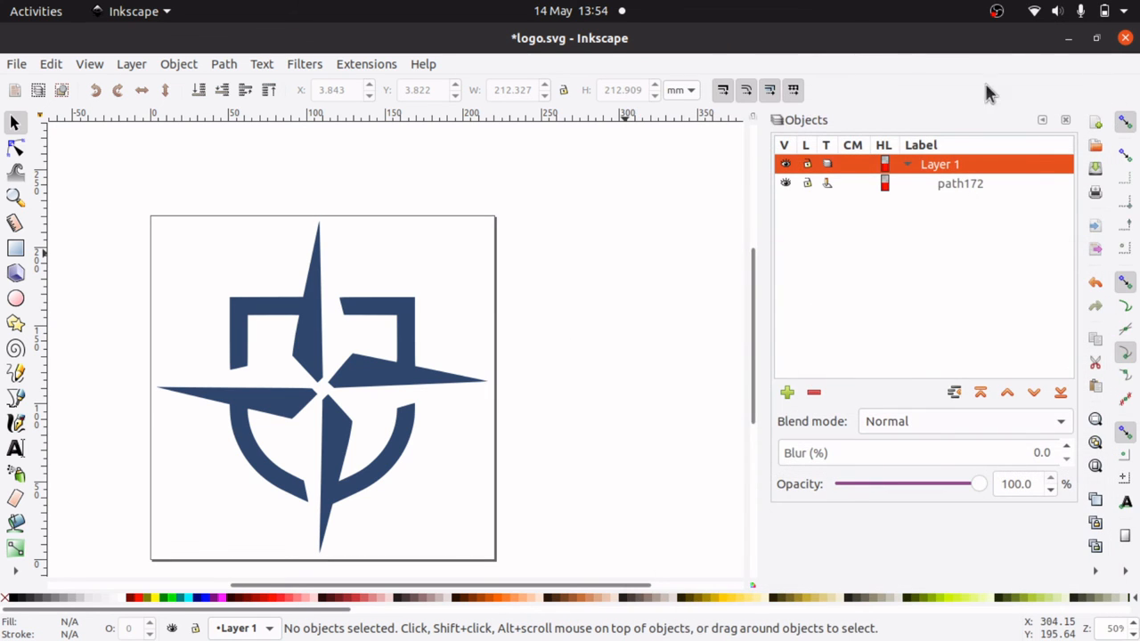
# Save a new version of the drawing as ShieldStartlogo.svg in the Downloads folder, in Inkscape SVG format
pyautogui.click(18, 70)
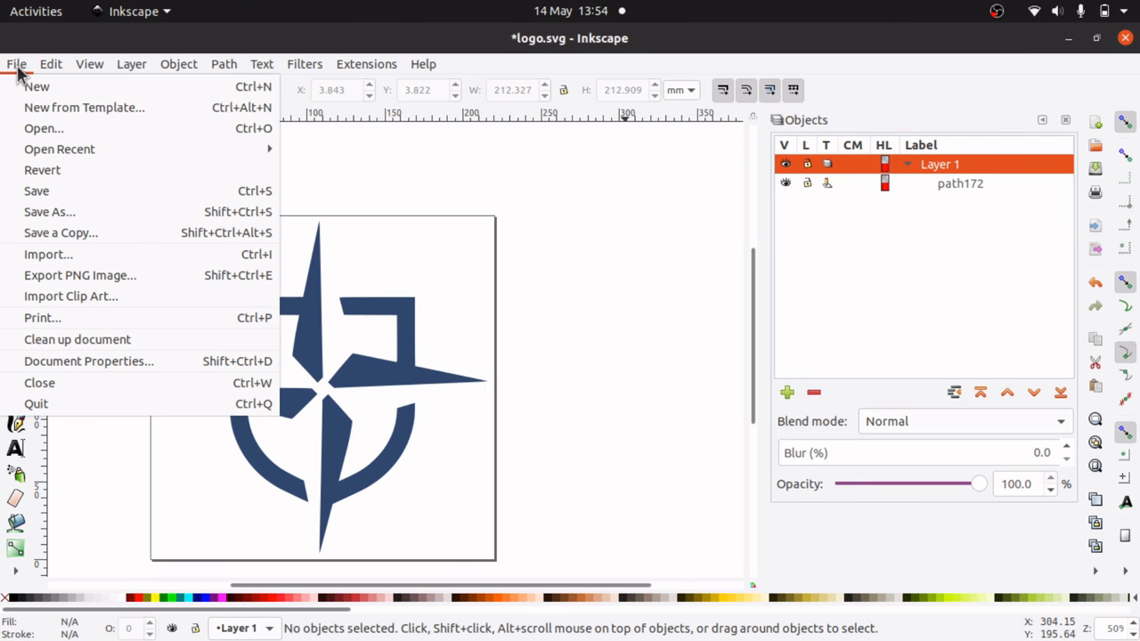
pyautogui.click(53, 212)
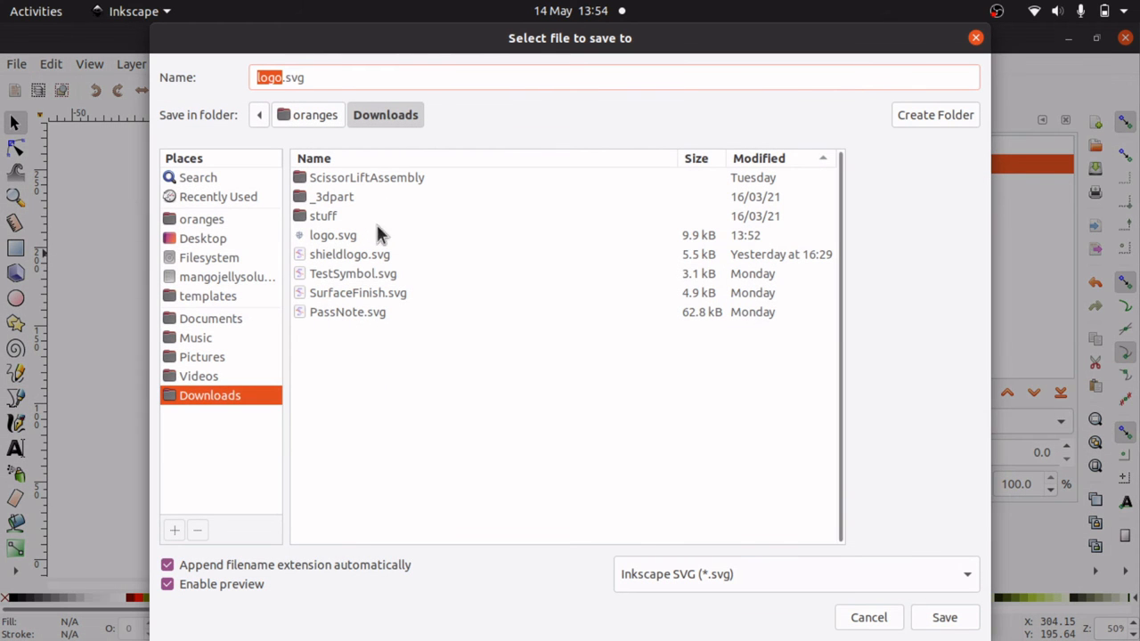
pyautogui.press('Home')
pyautogui.write('ShieldStart')
pyautogui.press('Return')
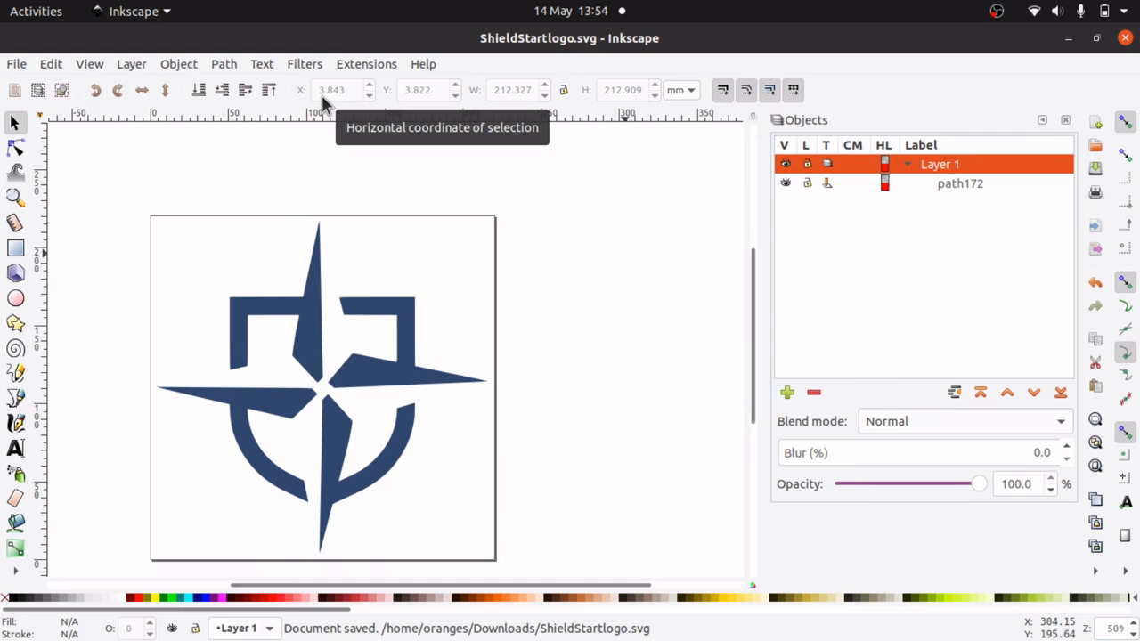